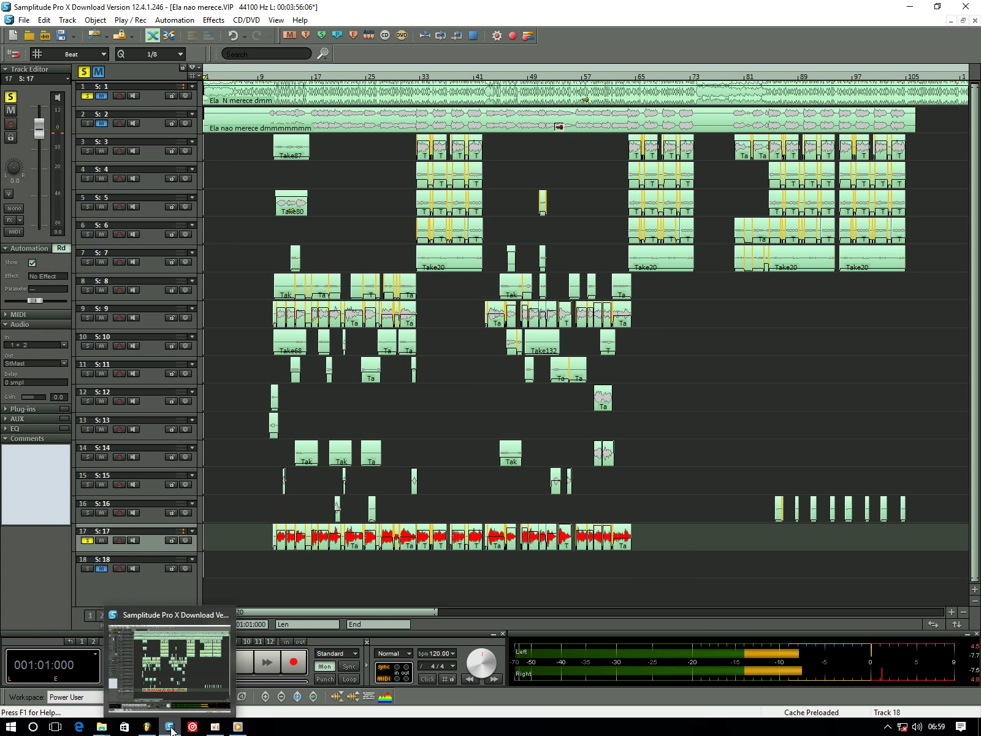
pyautogui.click(215, 730)
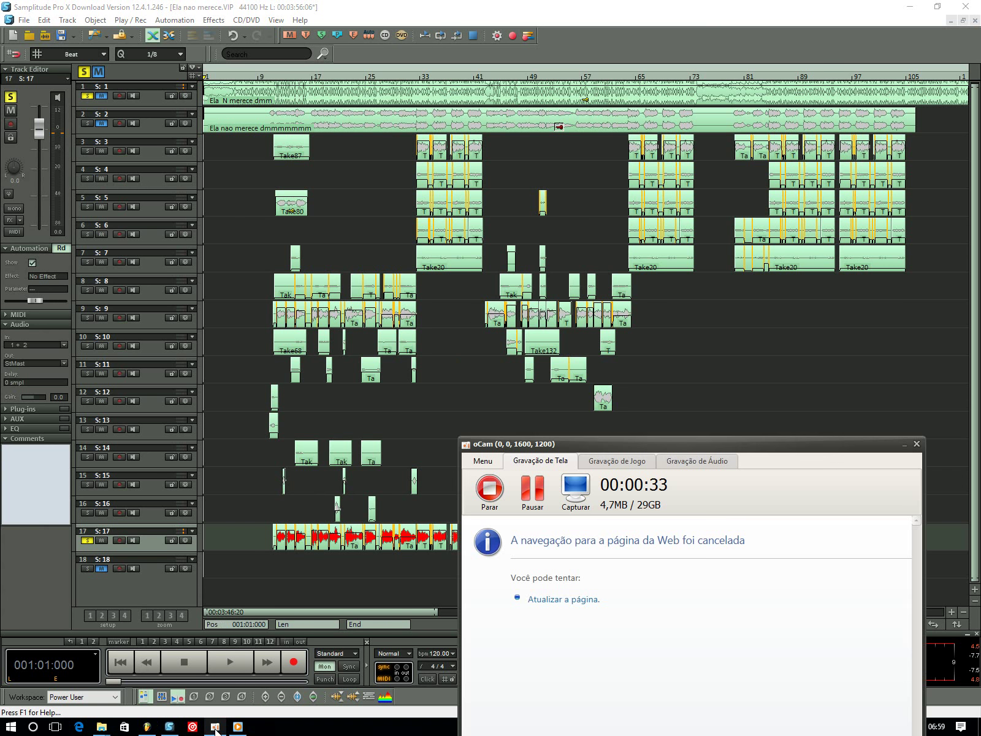
pyautogui.click(237, 727)
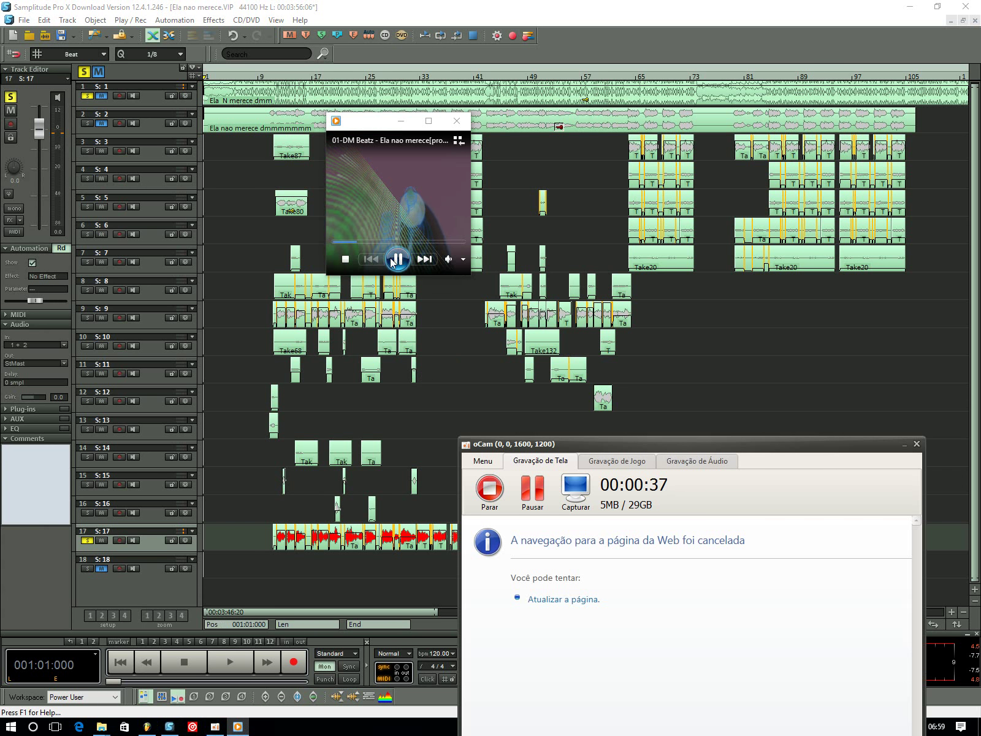
pyautogui.click(221, 185)
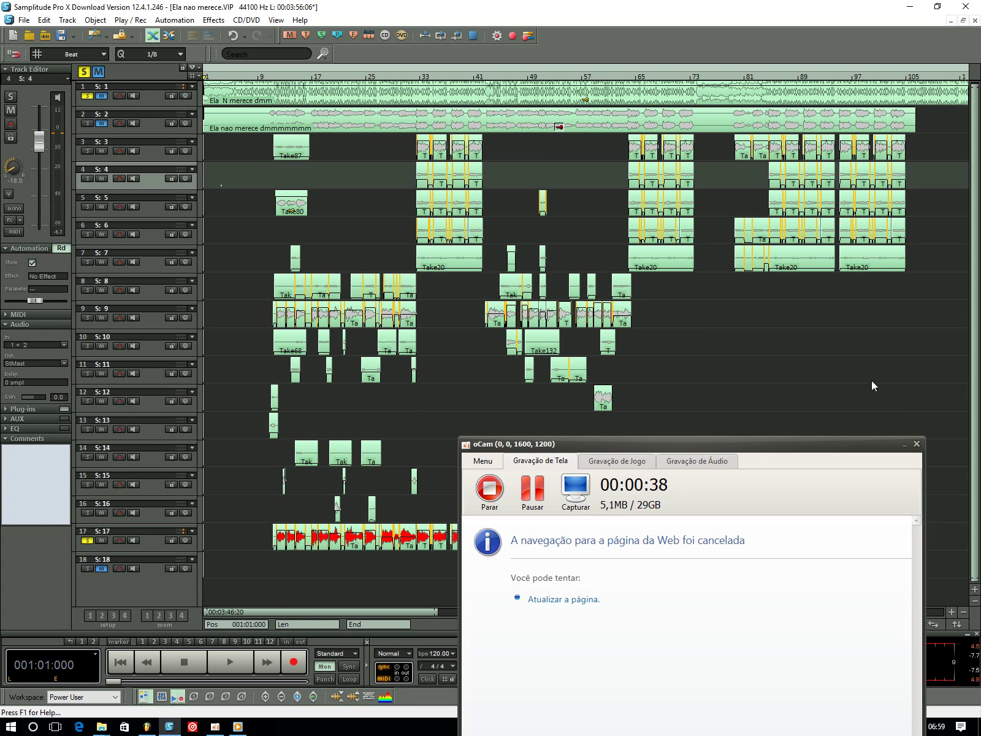
pyautogui.click(904, 445)
pyautogui.click(731, 499)
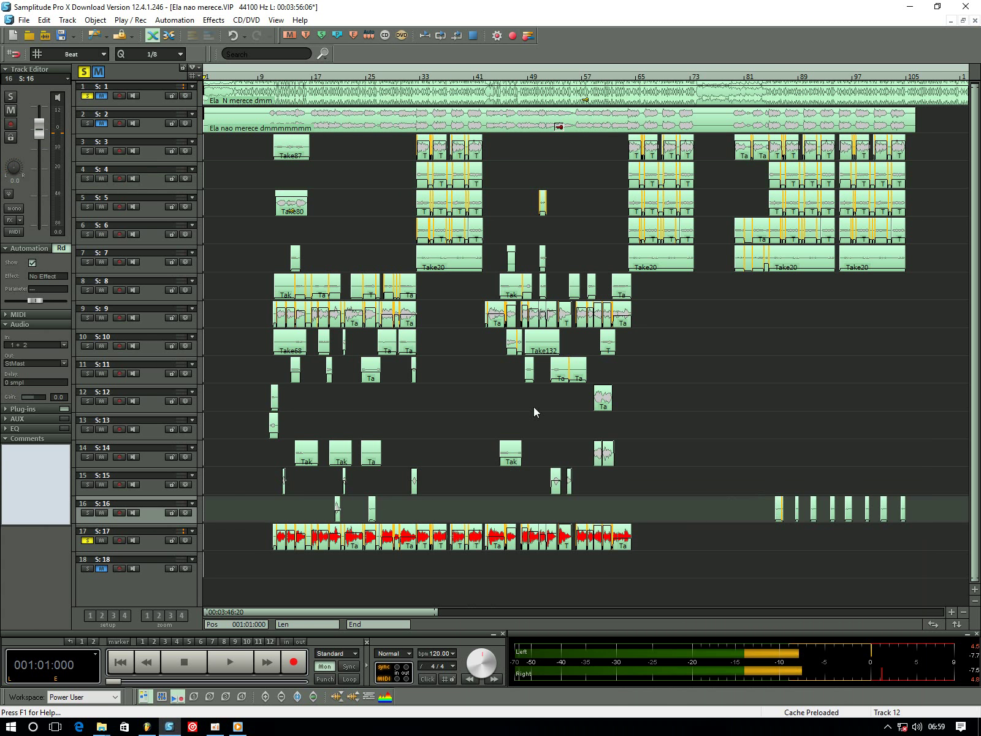
# Select vocal track 17 and place the play position at about bar 9, just before its first clip
pyautogui.scroll(2, 218, 190)
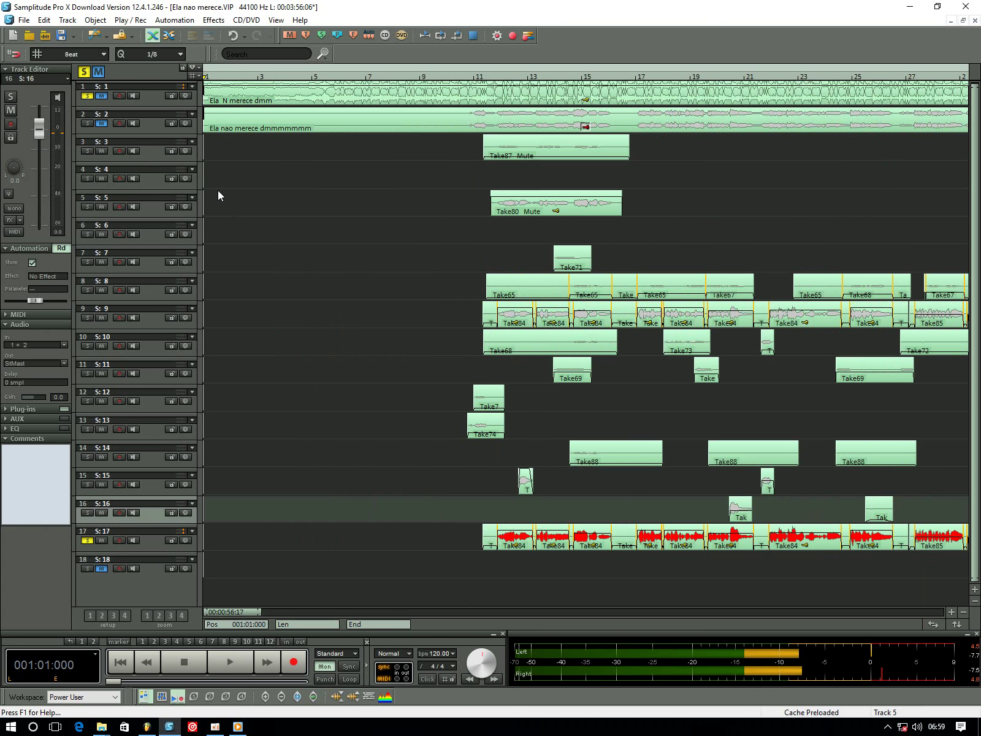
pyautogui.scroll(-1, 219, 190)
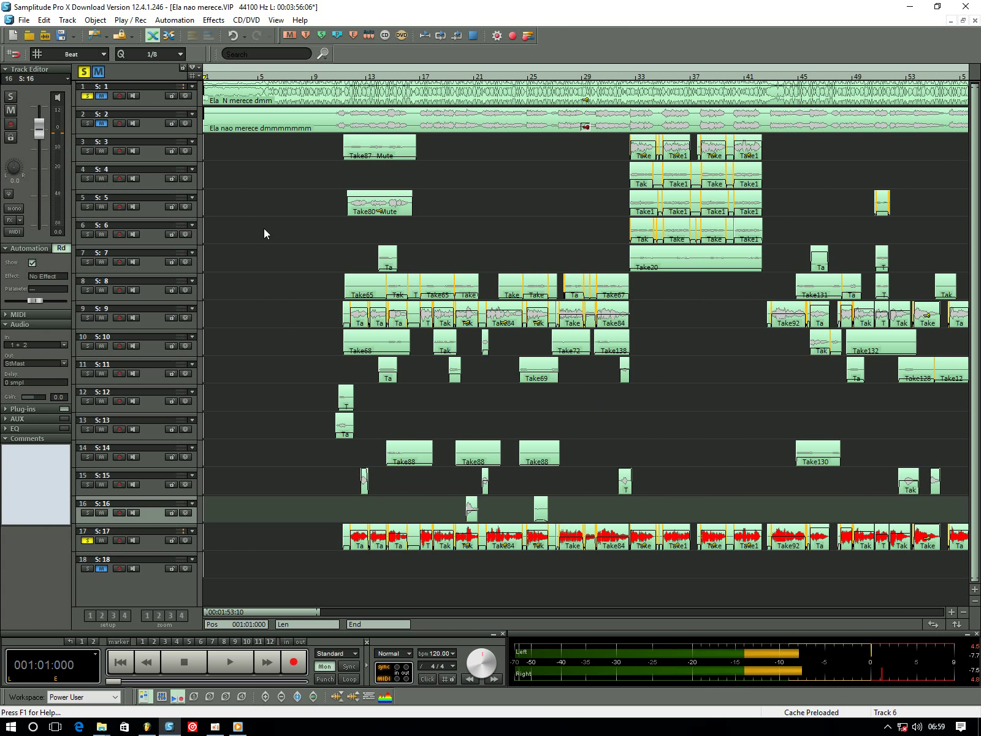
pyautogui.click(304, 537)
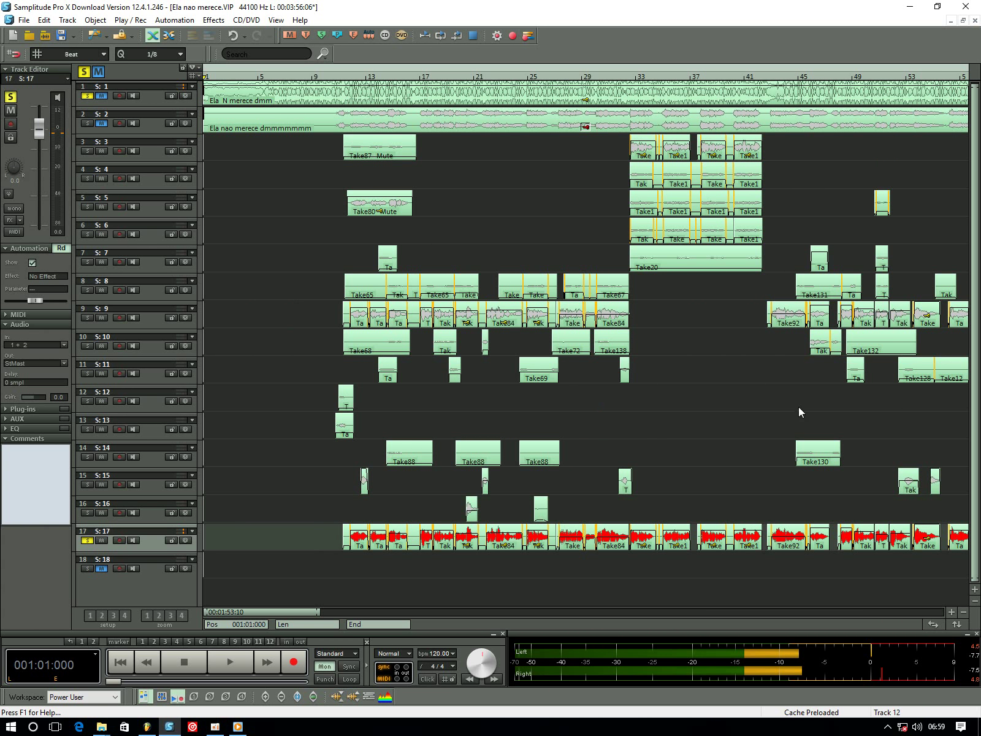
pyautogui.click(975, 591)
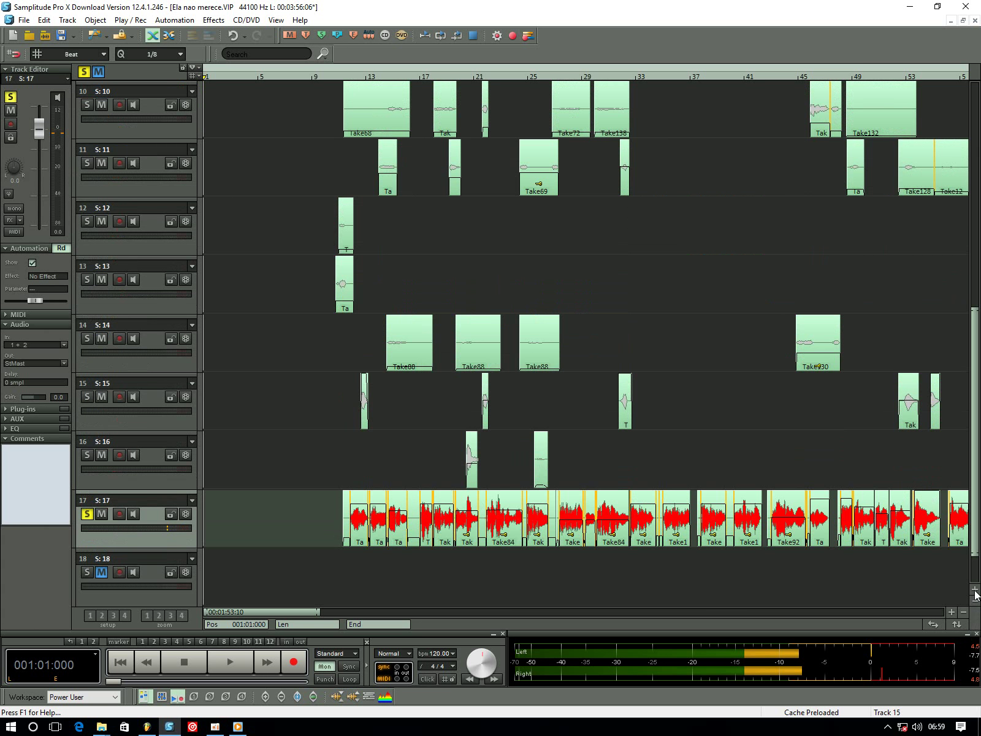
pyautogui.moveTo(976, 321); pyautogui.dragTo(977, 373)
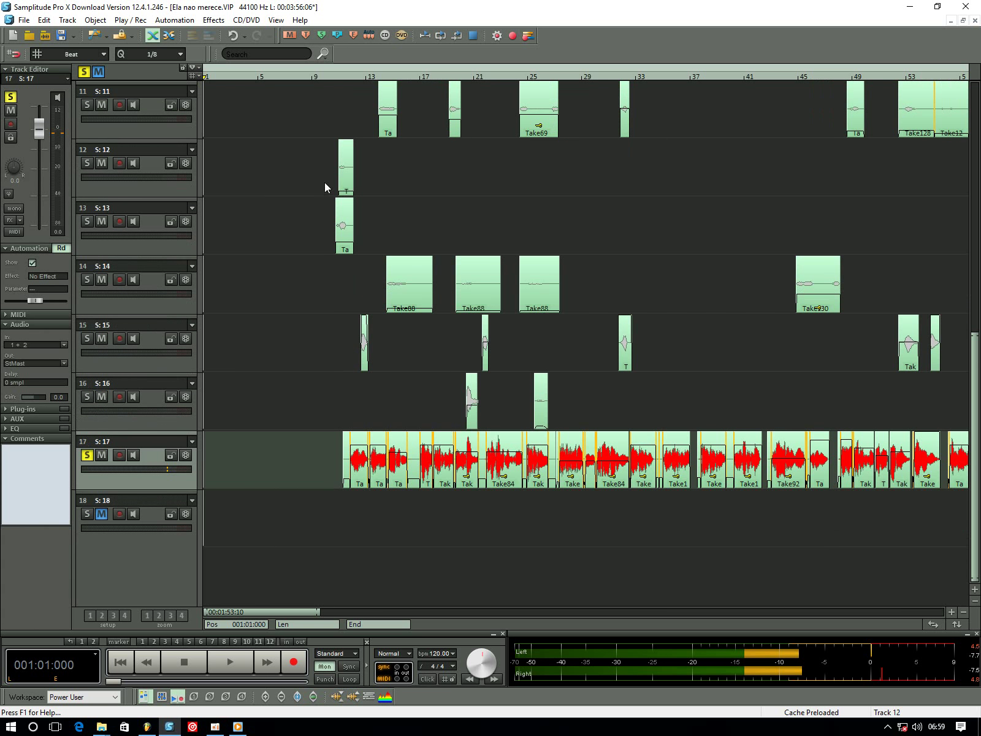
pyautogui.click(323, 74)
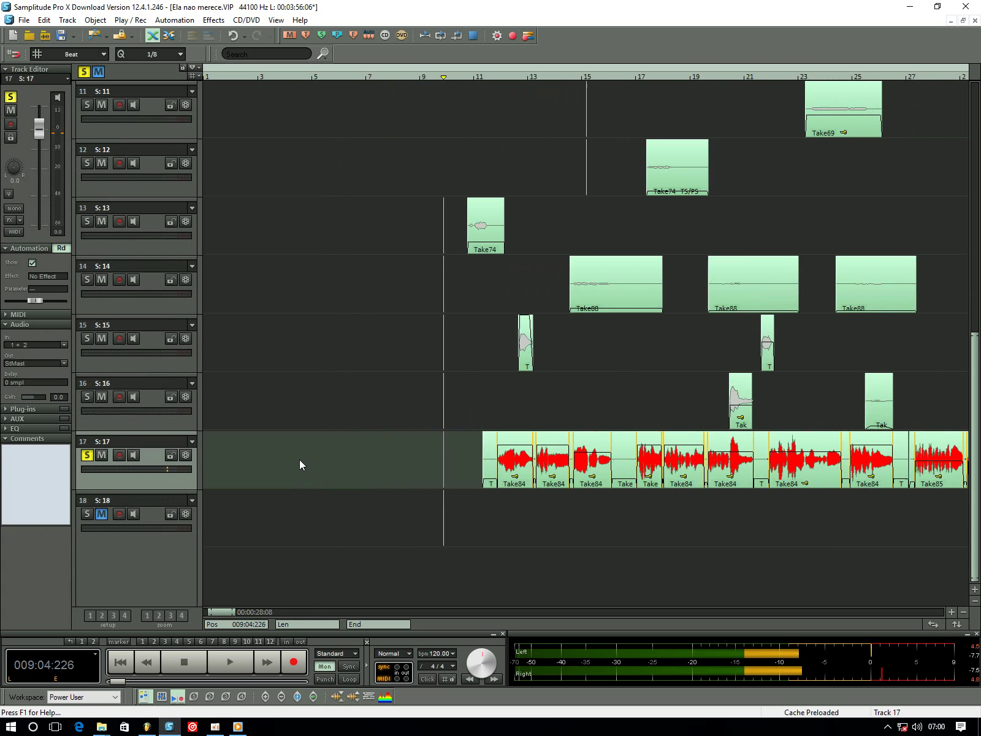
# Examine the whole arrangement, from the song's two full-length tracks down to the vocal clips on track 17
pyautogui.scroll(4, 299, 459)
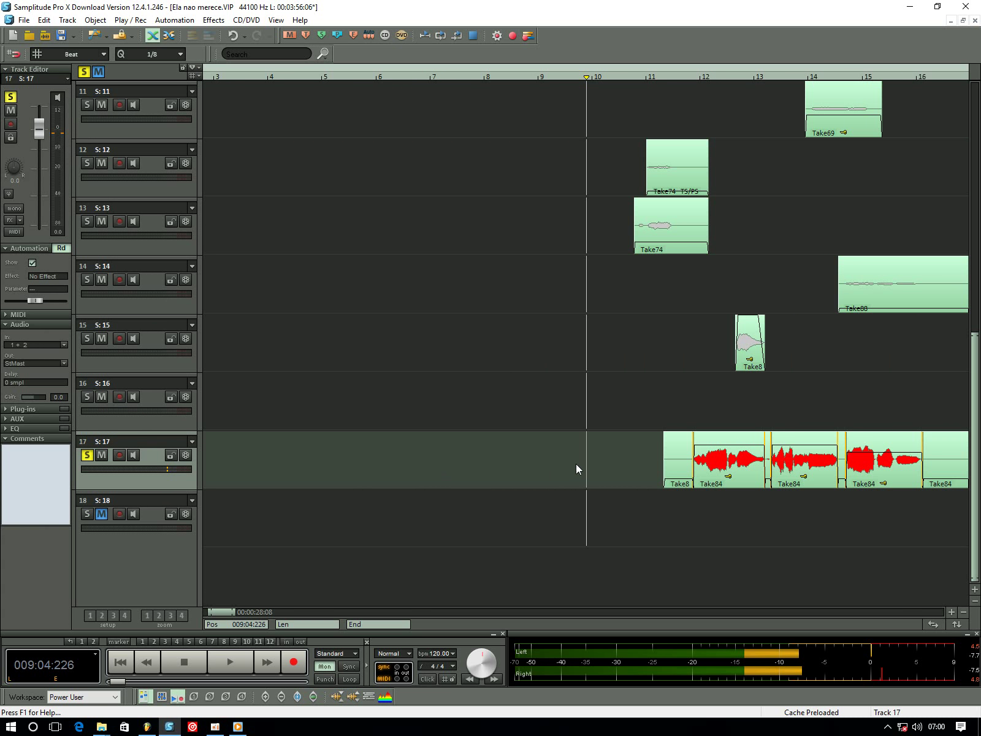
pyautogui.scroll(10, 821, 303)
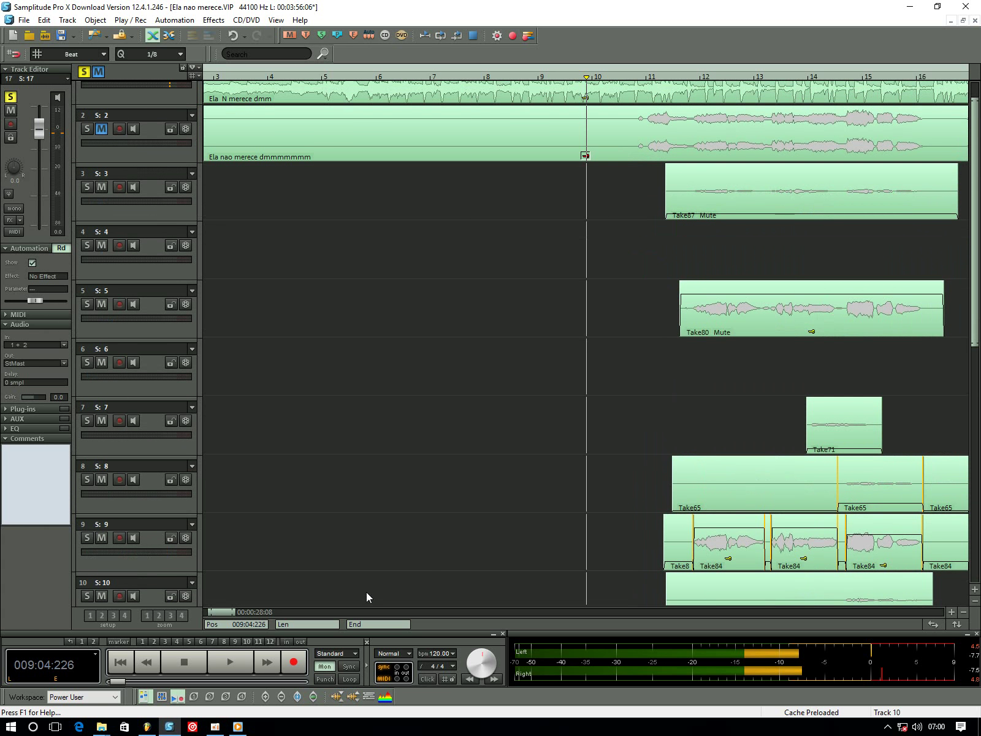
pyautogui.moveTo(236, 611); pyautogui.dragTo(314, 611)
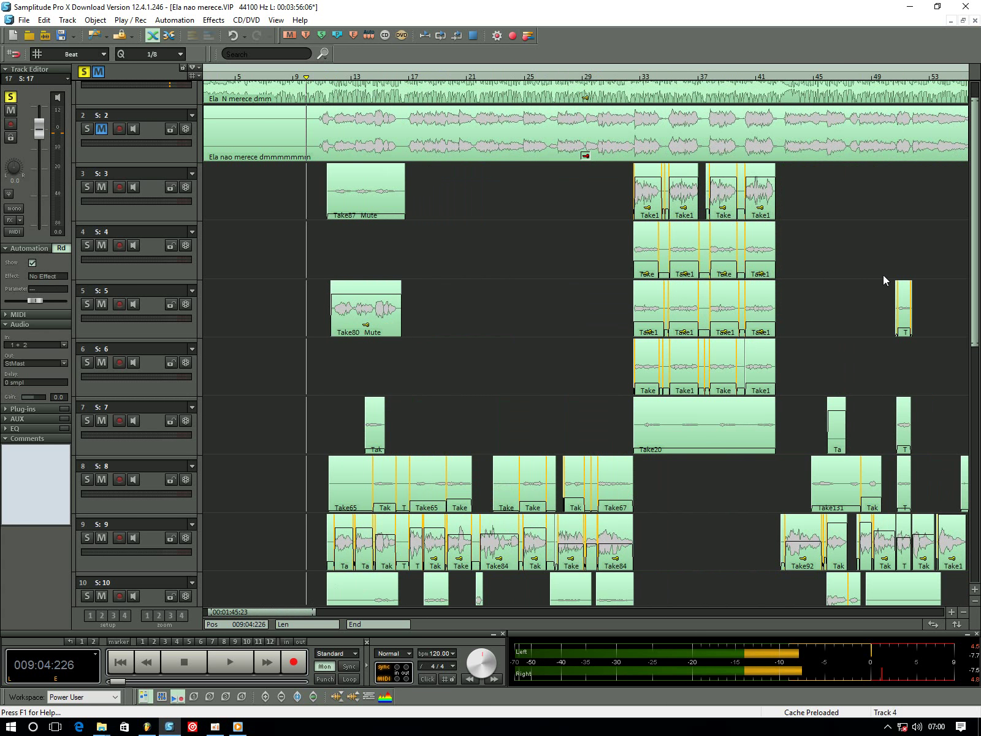
pyautogui.moveTo(977, 228); pyautogui.dragTo(971, 170)
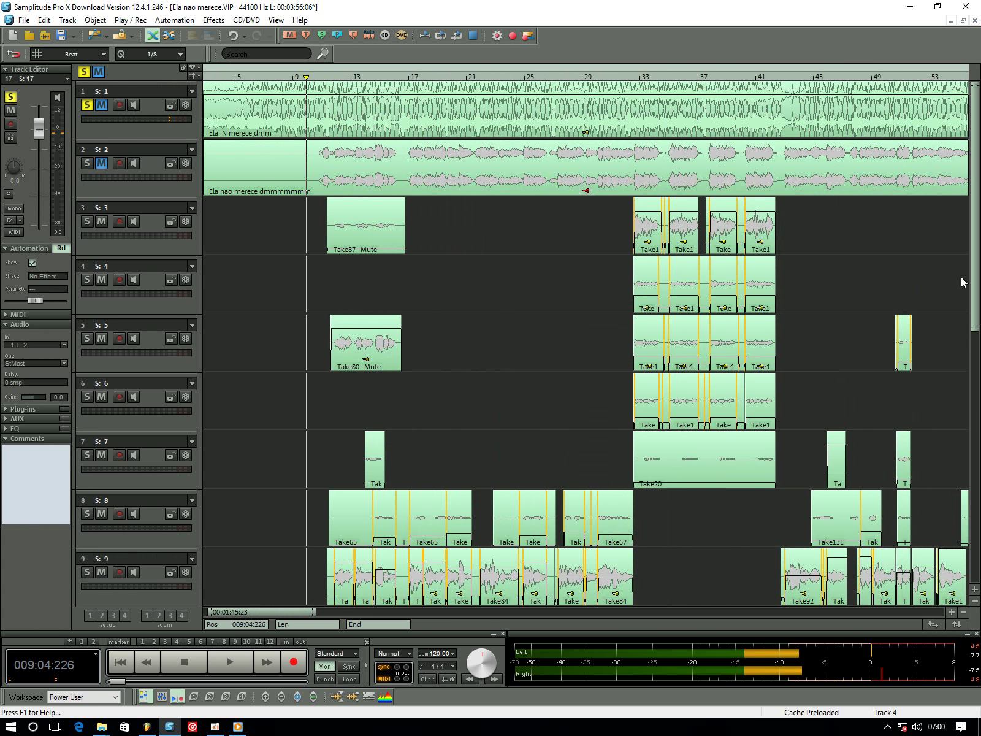
pyautogui.moveTo(978, 333); pyautogui.dragTo(974, 597)
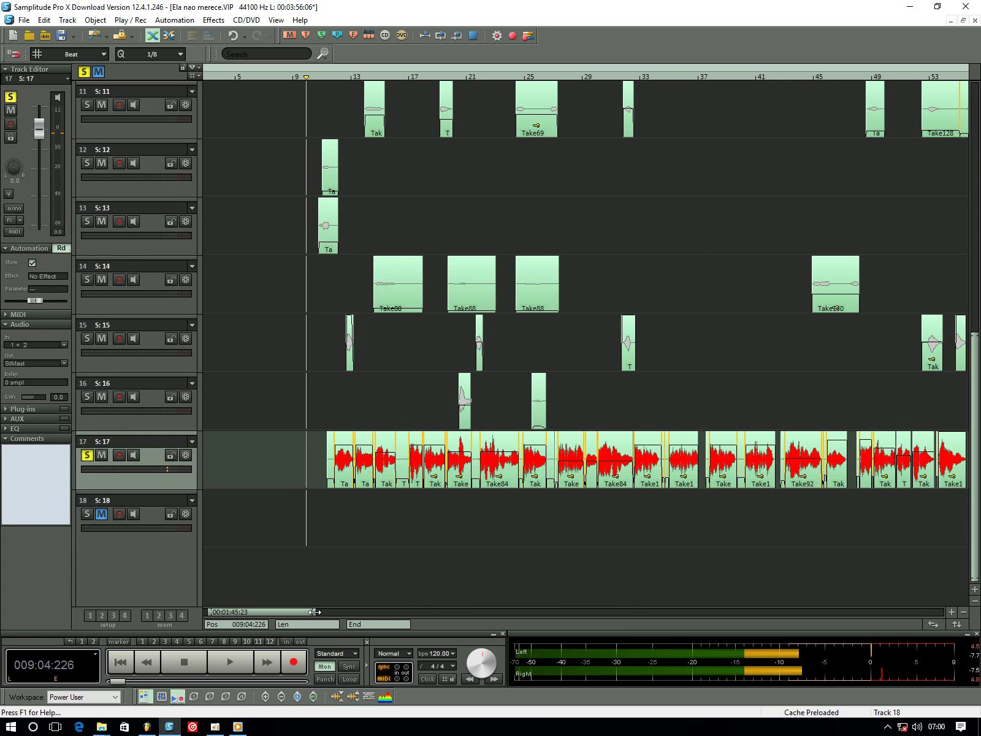
pyautogui.moveTo(315, 611); pyautogui.dragTo(547, 526)
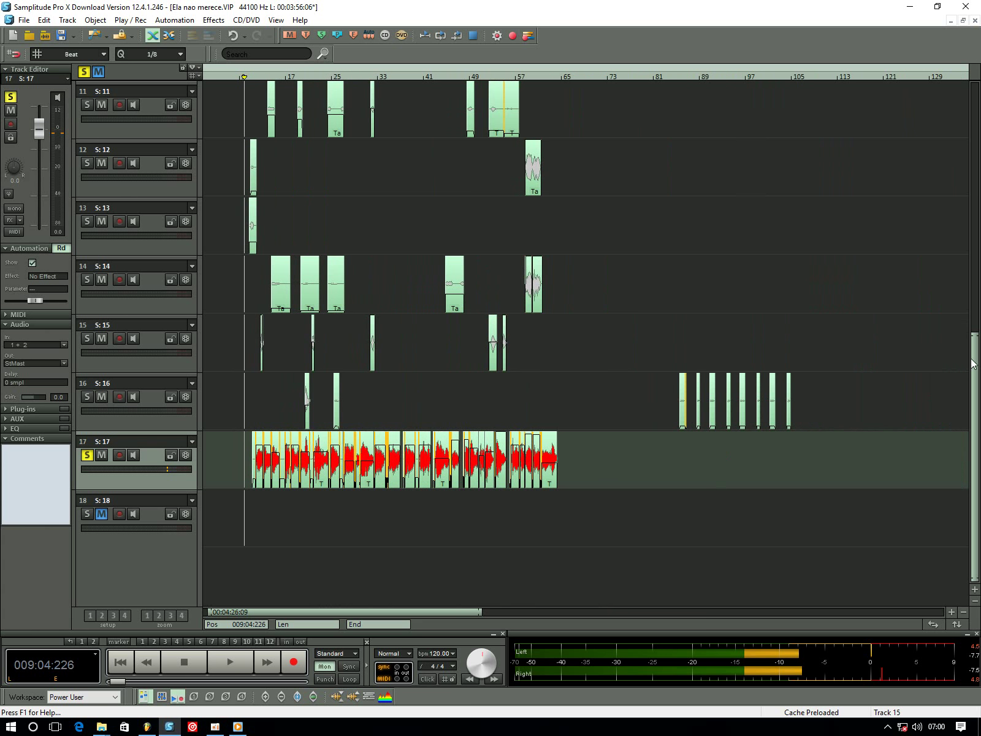
pyautogui.moveTo(978, 362); pyautogui.dragTo(312, 603)
pyautogui.moveTo(974, 354); pyautogui.dragTo(838, 373)
# Play the soloed tracks 1 and 17 from the play position for a few bars and stop playback
pyautogui.press('space')
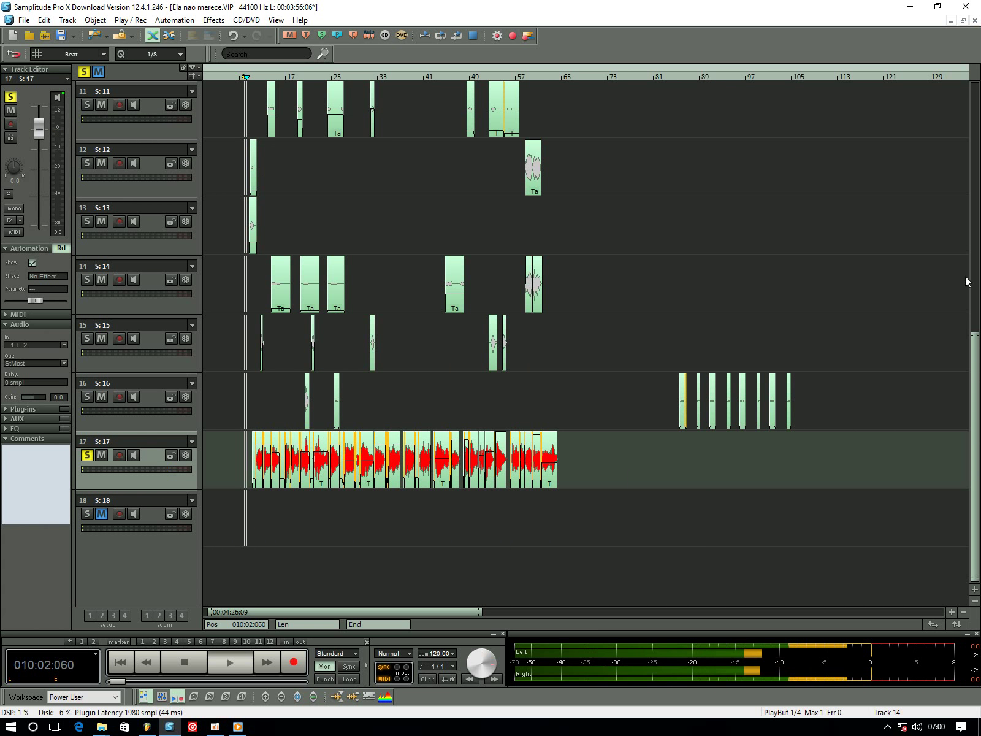
pyautogui.moveTo(970, 339); pyautogui.dragTo(933, 90)
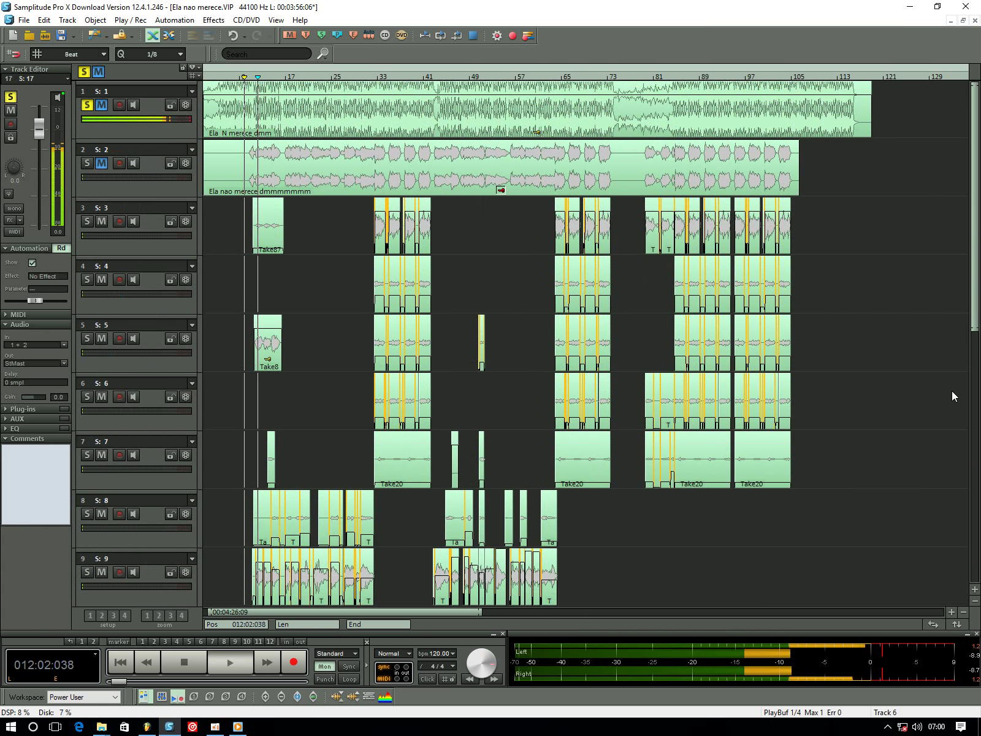
pyautogui.click(974, 600)
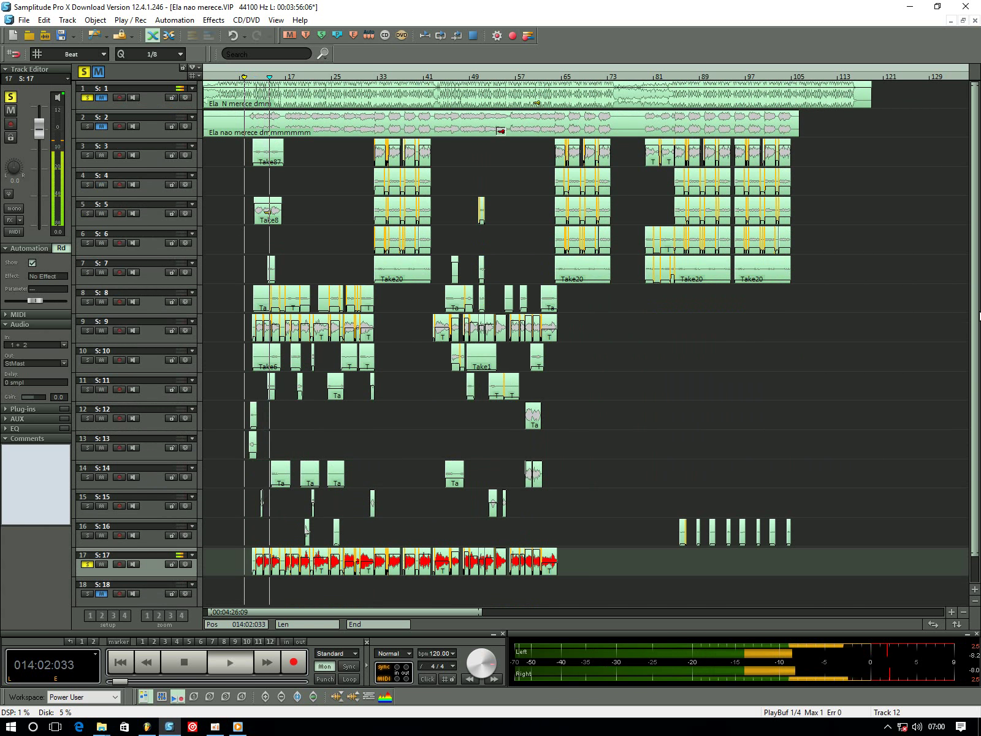
pyautogui.scroll(-1, 974, 331)
pyautogui.press('space')
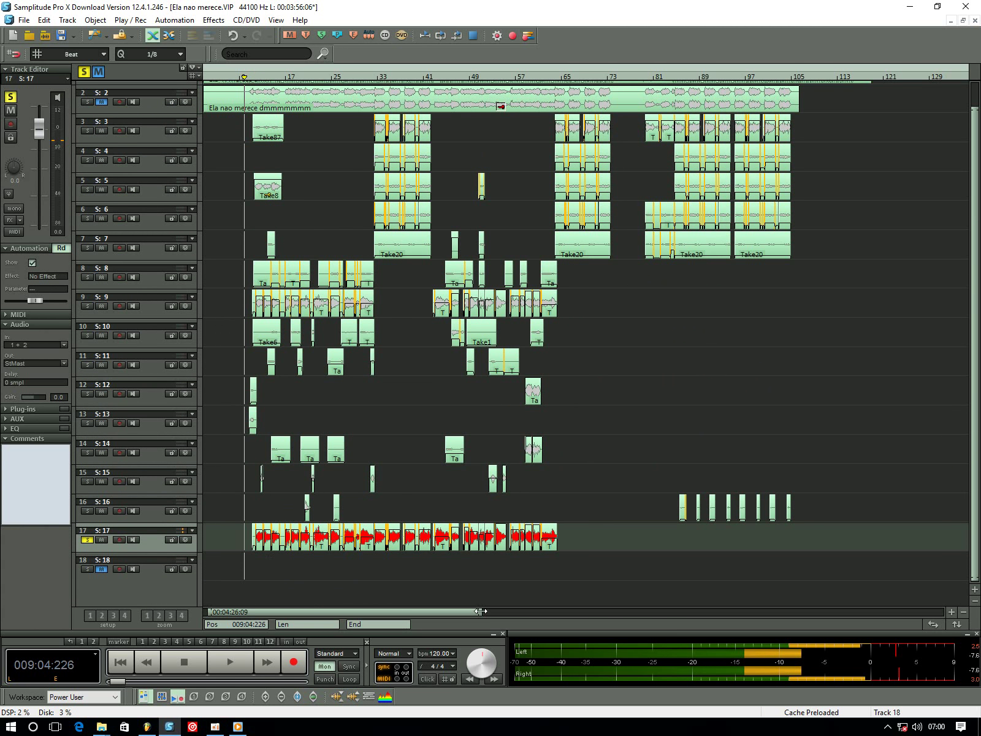
# Insert the DirectX effect Antares Auto-Tune 4 in the first plug-in slot of mixer channel 17, and close the mixer
pyautogui.moveTo(480, 611); pyautogui.dragTo(333, 596)
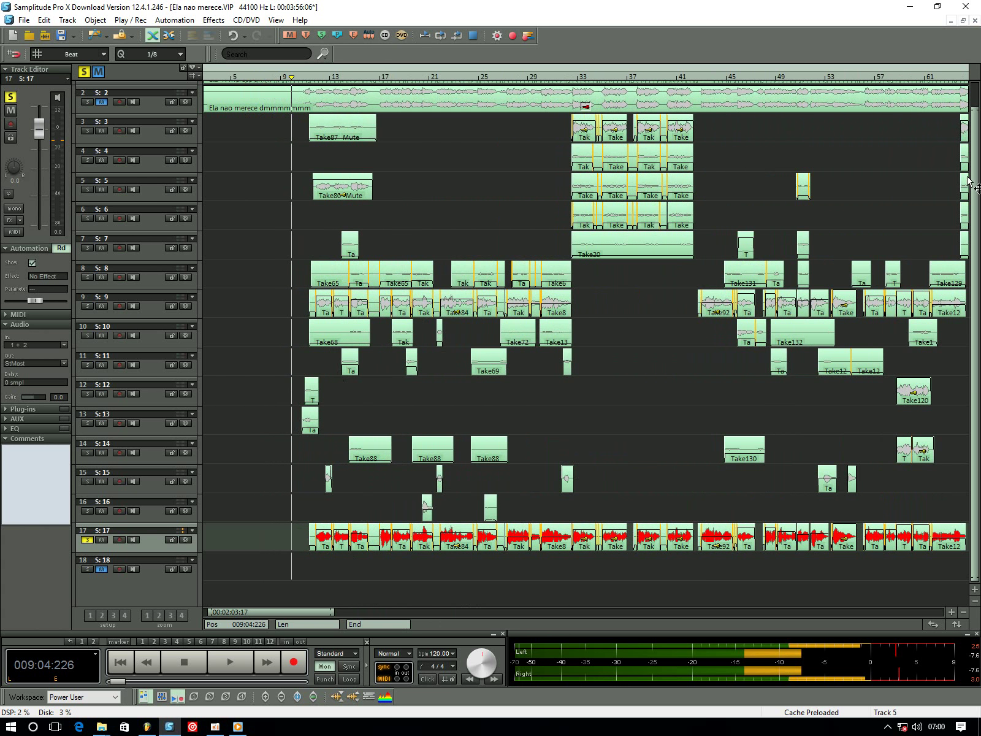
pyautogui.scroll(-1, 968, 184)
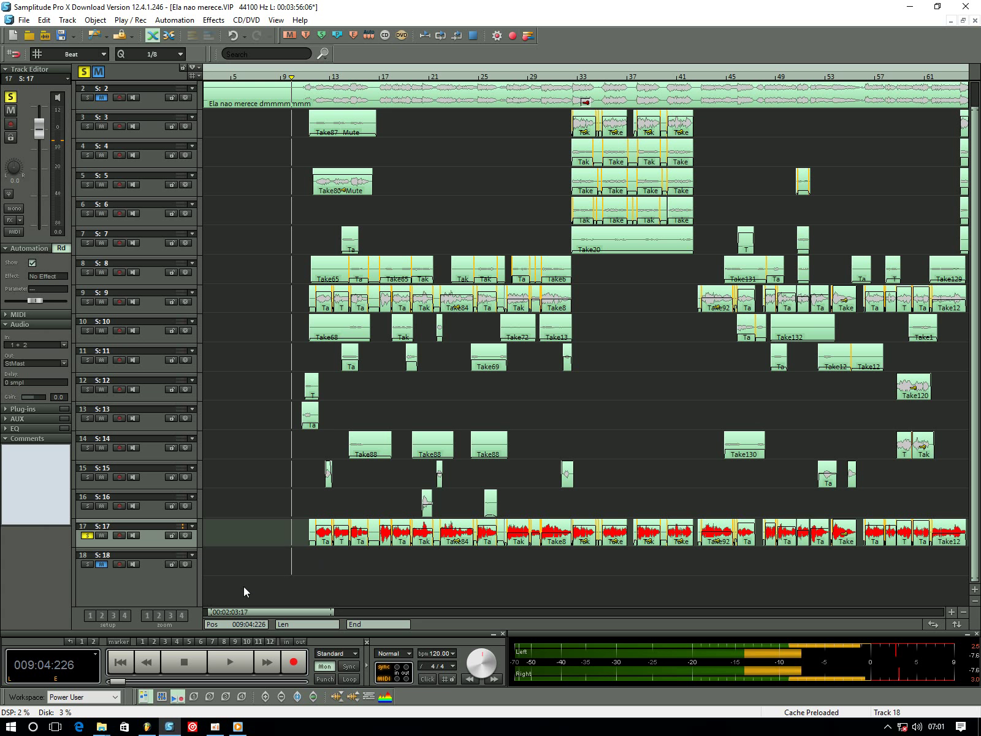
pyautogui.click(975, 589)
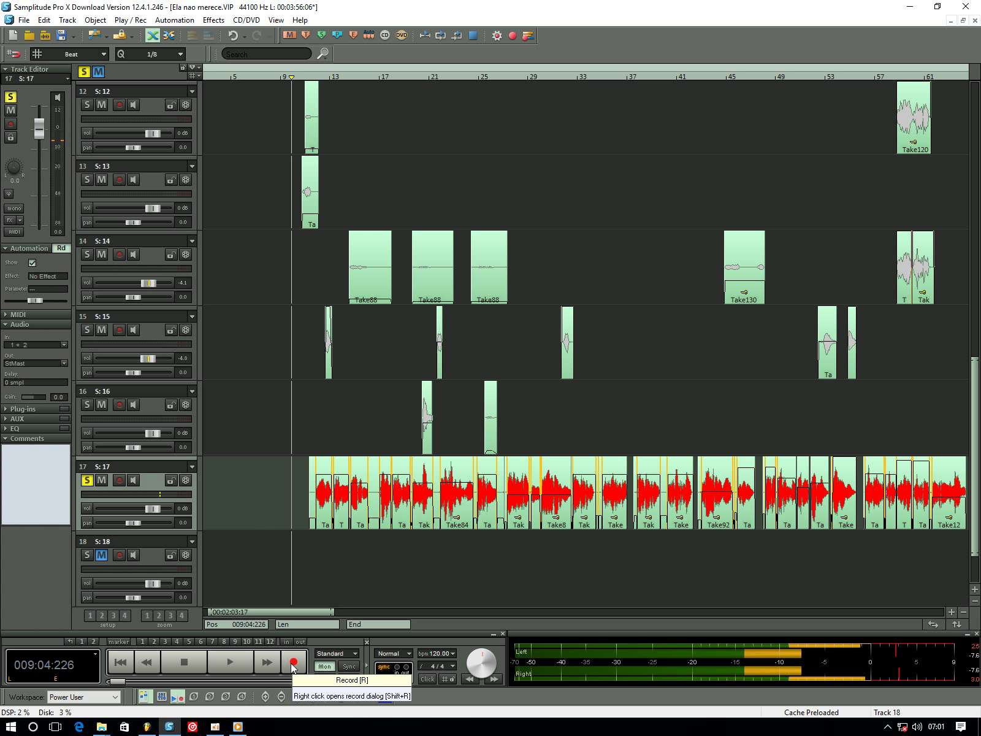
pyautogui.press('m')
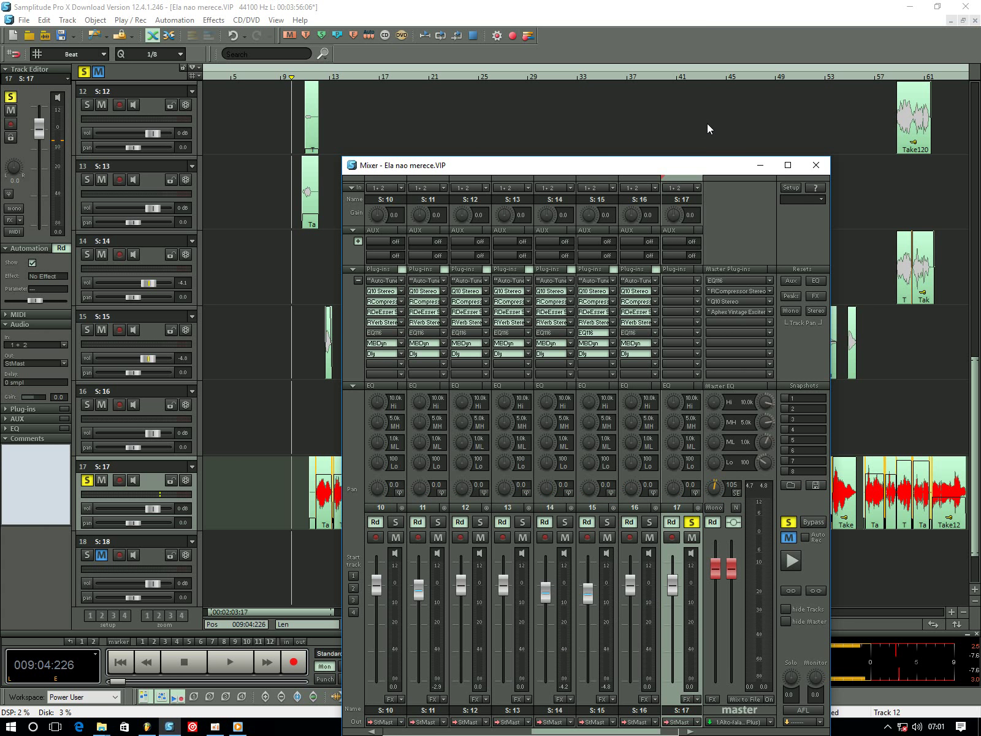
pyautogui.moveTo(709, 165); pyautogui.dragTo(577, 115)
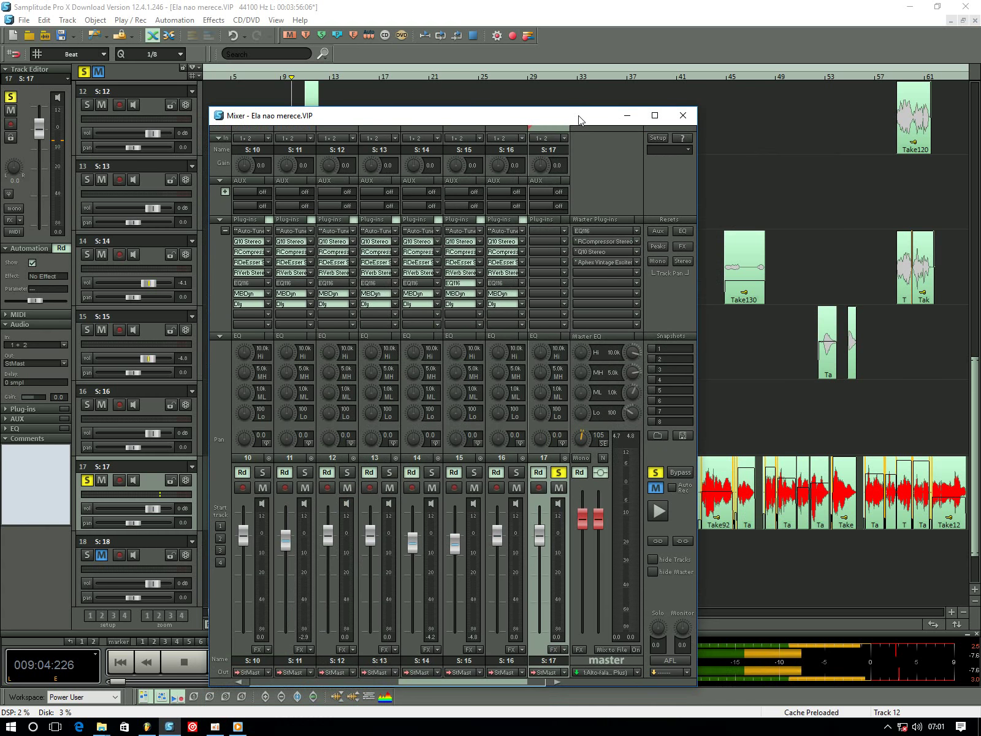
pyautogui.click(563, 230)
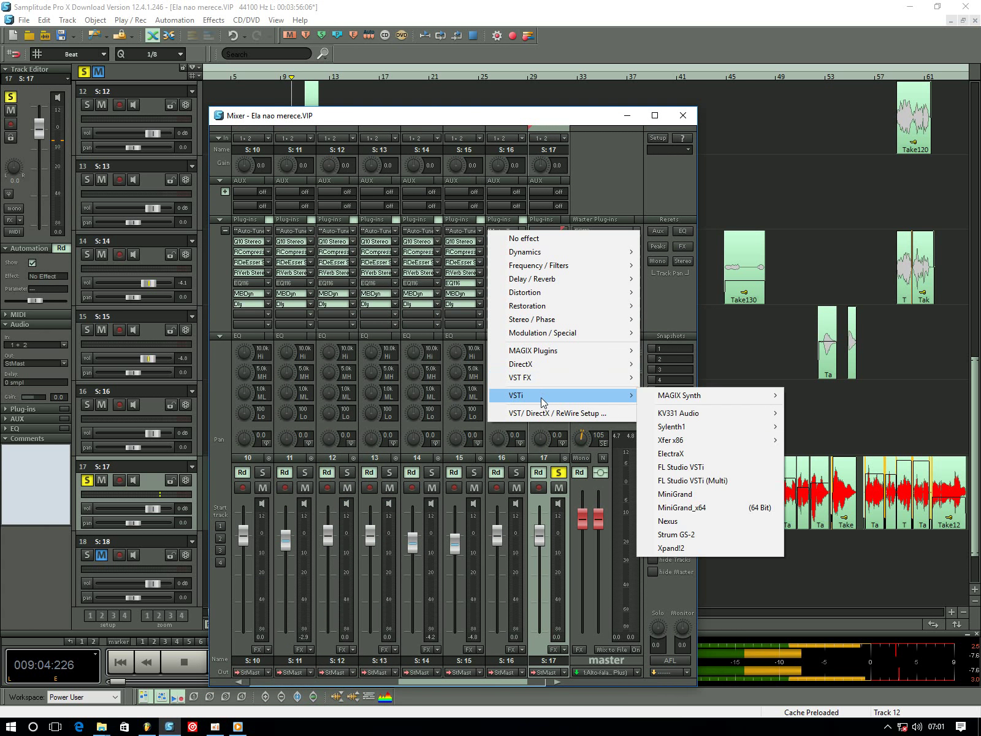
pyautogui.moveTo(551, 366)
pyautogui.moveTo(711, 366)
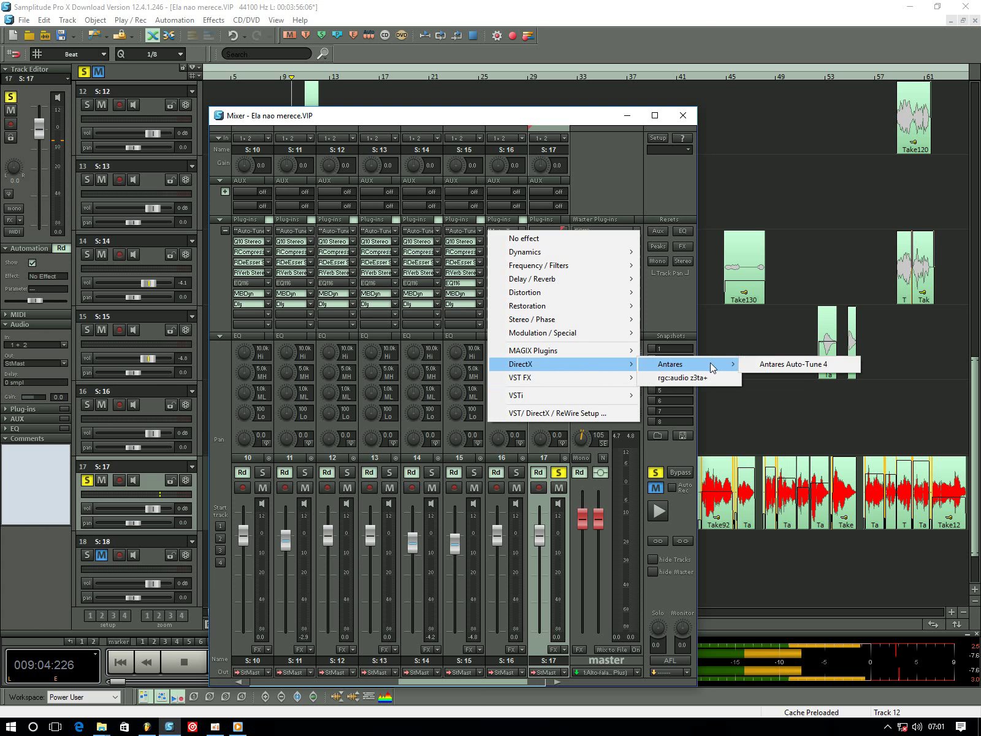
pyautogui.click(796, 364)
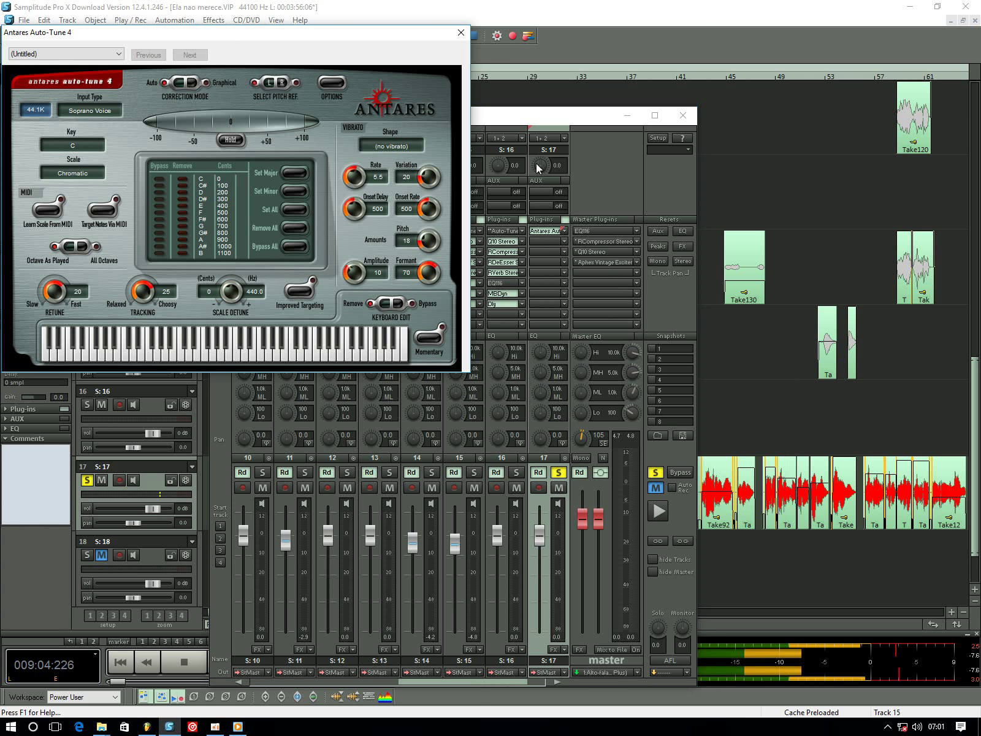
pyautogui.click(683, 115)
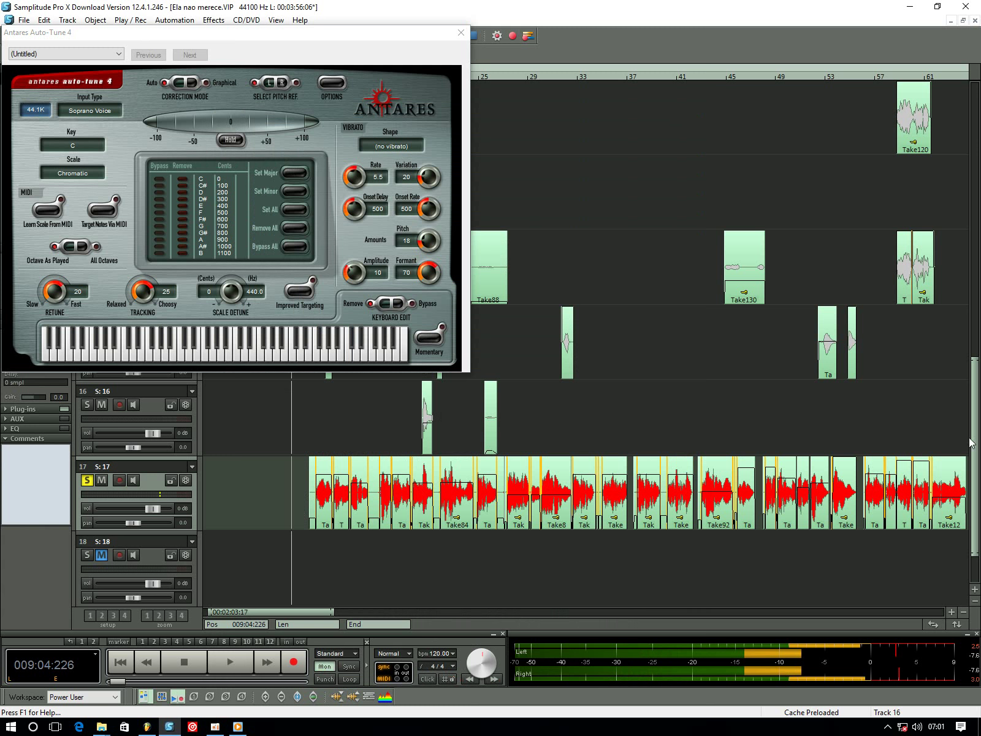
# Turn off solo on track 1 and reposition the Auto-Tune 4 window over the arrangement, clear of the track controls
pyautogui.scroll(7, 979, 399)
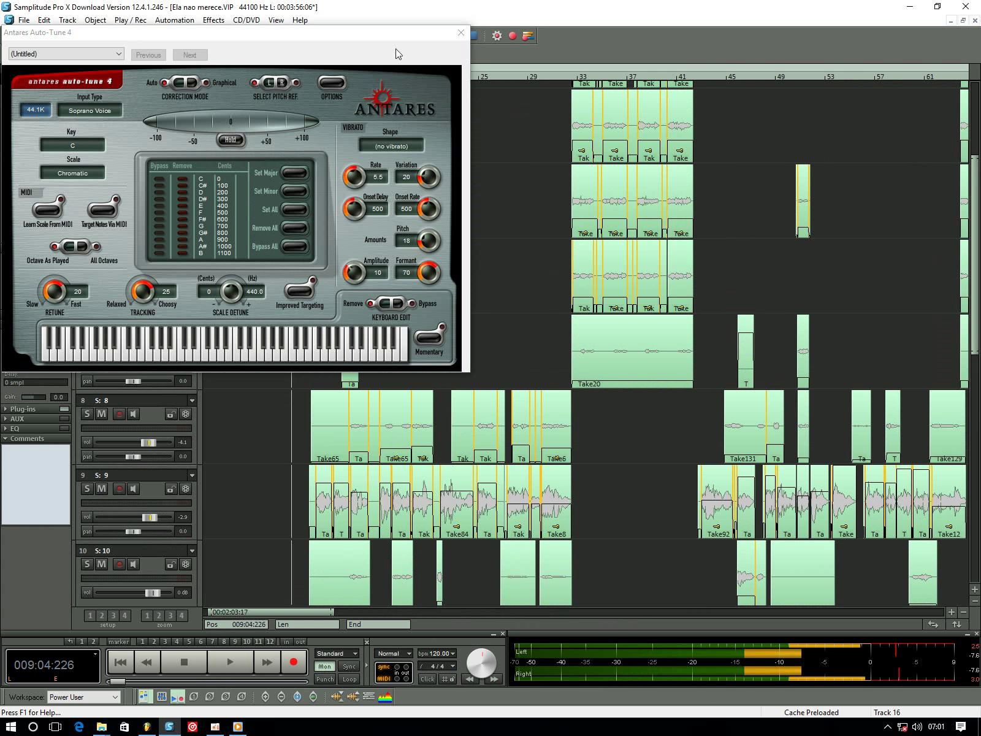
pyautogui.moveTo(407, 38); pyautogui.dragTo(685, 406)
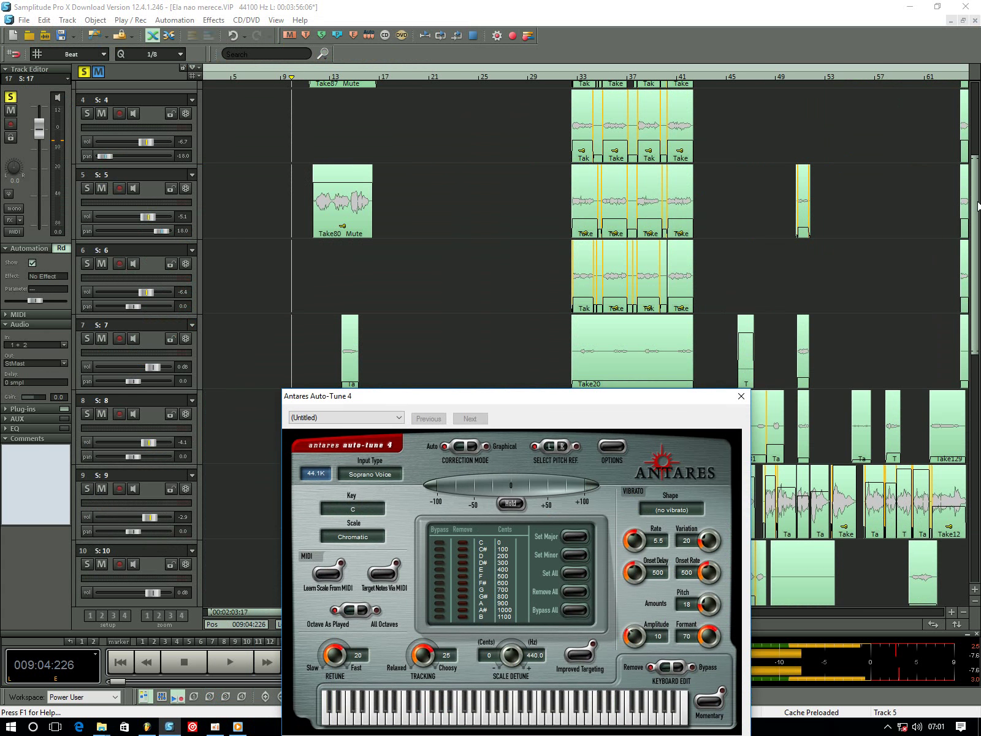
pyautogui.moveTo(978, 206); pyautogui.dragTo(974, 126)
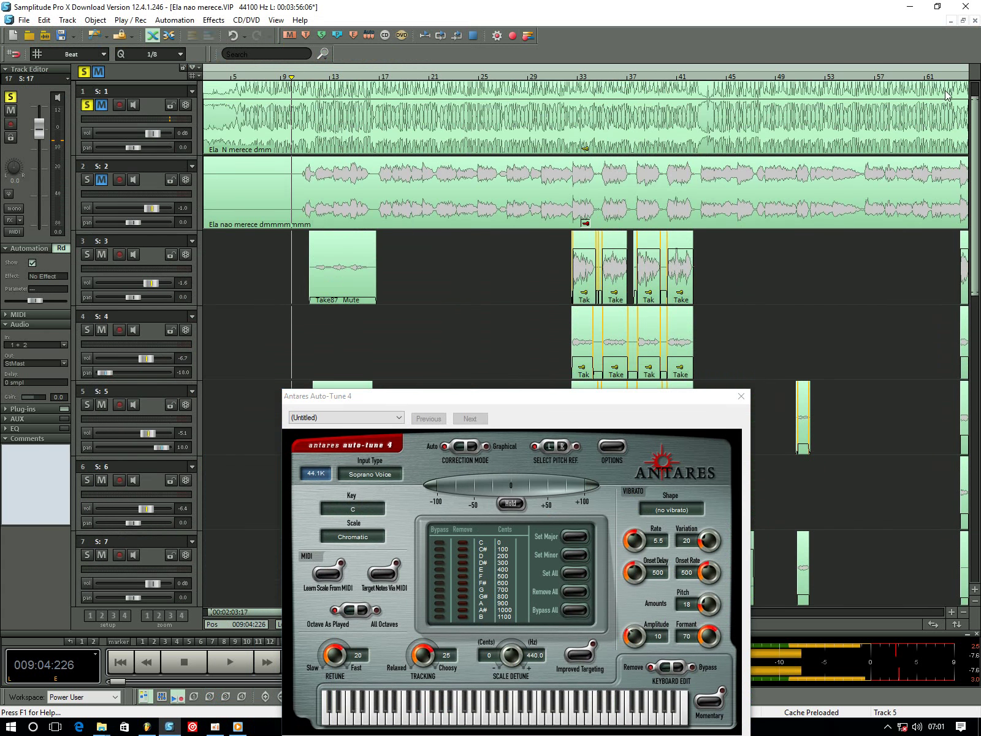
pyautogui.click(87, 106)
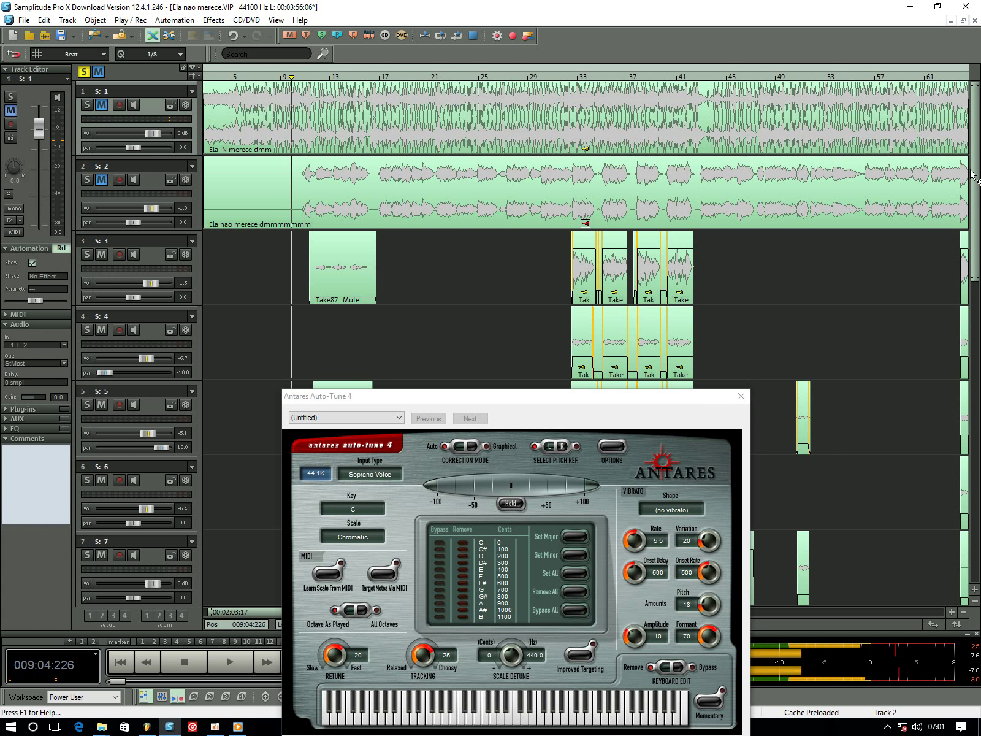
pyautogui.moveTo(973, 178); pyautogui.dragTo(975, 453)
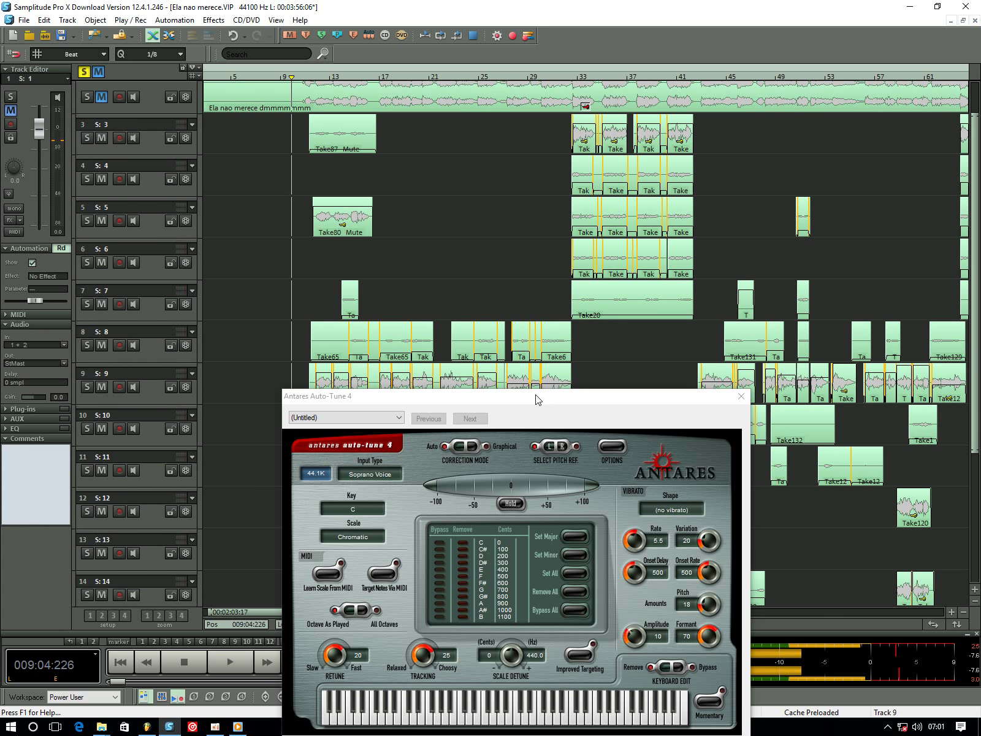
pyautogui.moveTo(528, 396); pyautogui.dragTo(679, 150)
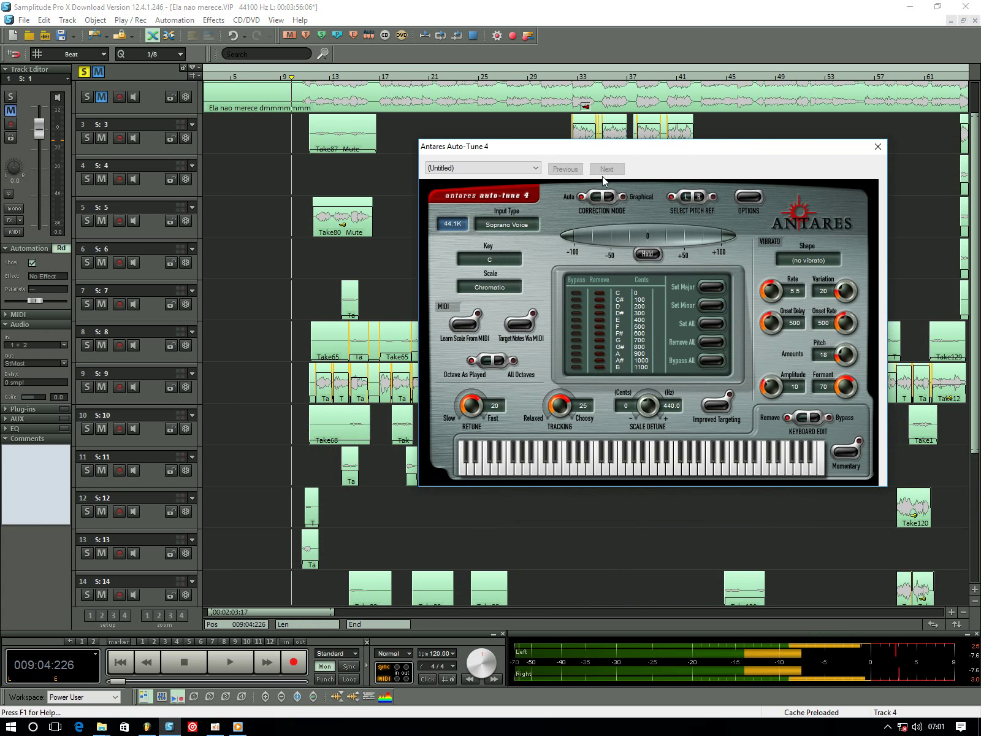
# Start playback of soloed track 17, shift the Auto-Tune 4 window over the vocal clips and set Retune to 0
pyautogui.press('space')
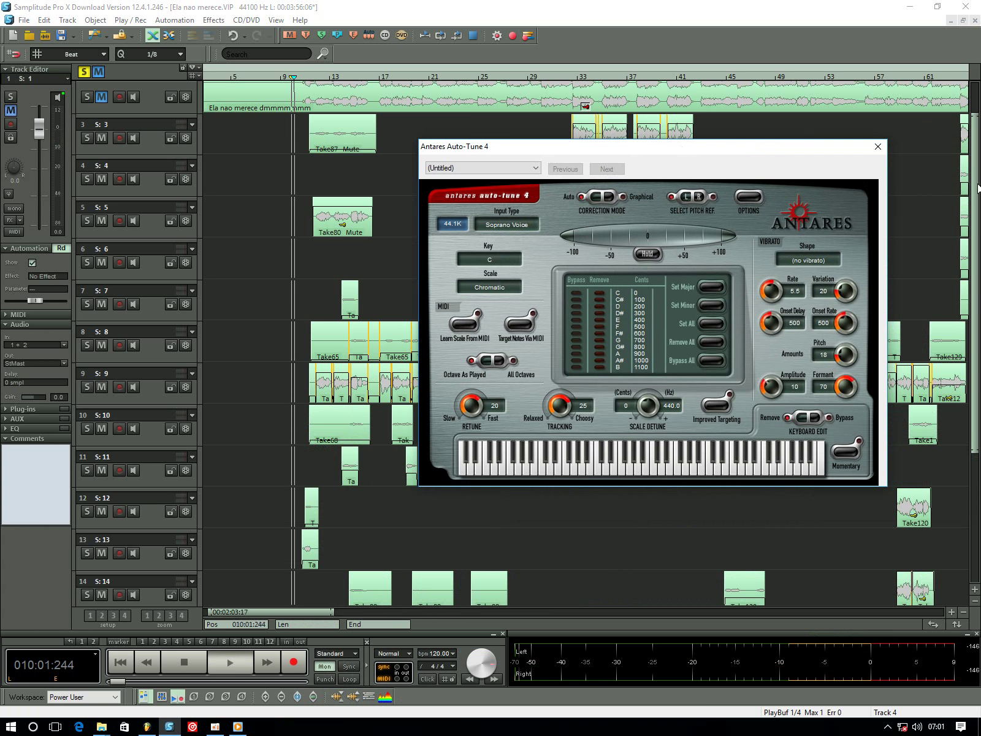
pyautogui.scroll(-5, 368, 398)
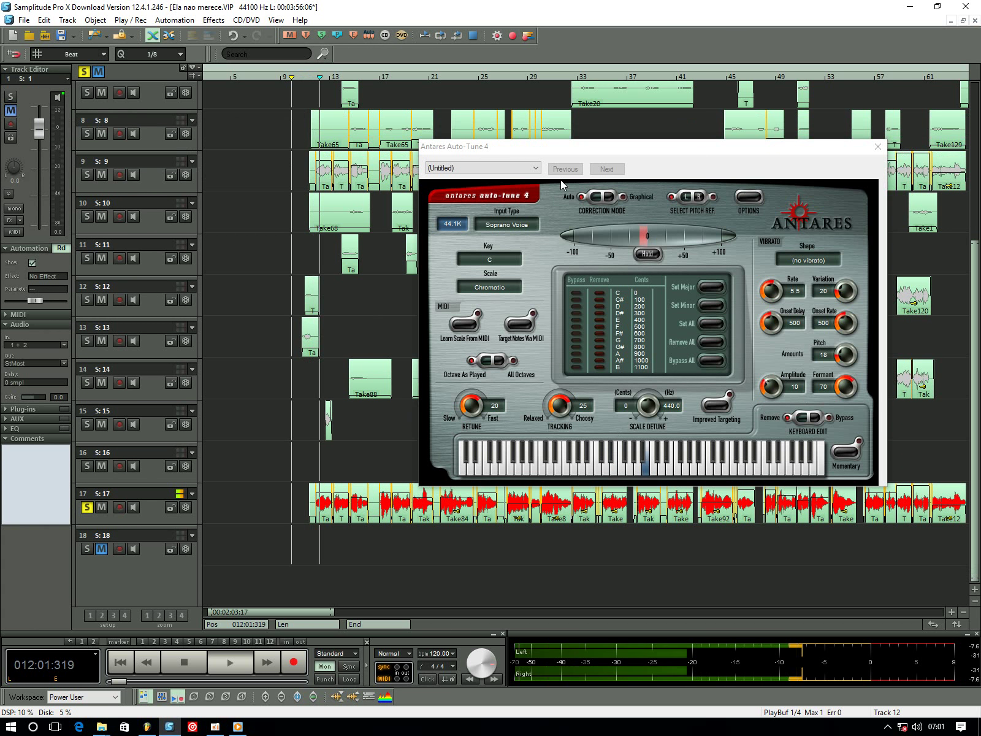
pyautogui.moveTo(615, 153); pyautogui.dragTo(486, 135)
pyautogui.moveTo(343, 393); pyautogui.dragTo(342, 390)
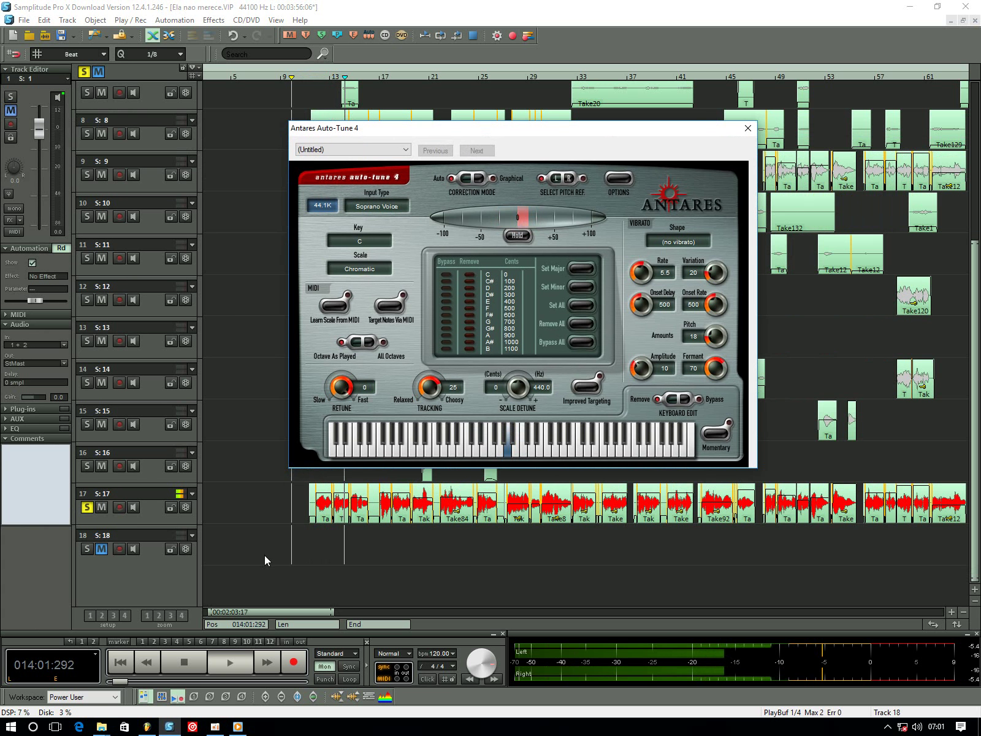
# Select track 17 and set Auto-Tune's vibrato Rate to 0.1 and its Onset Delay, Variation, Onset Rate and Pitch amount to 0
pyautogui.click(251, 500)
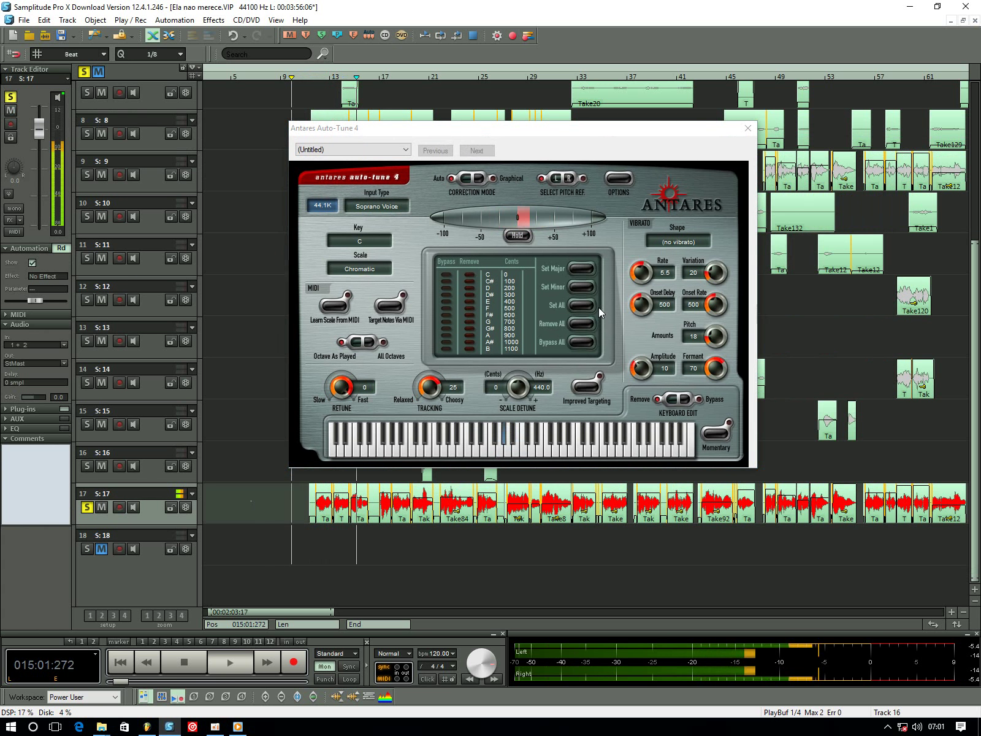
pyautogui.moveTo(639, 280); pyautogui.dragTo(639, 330)
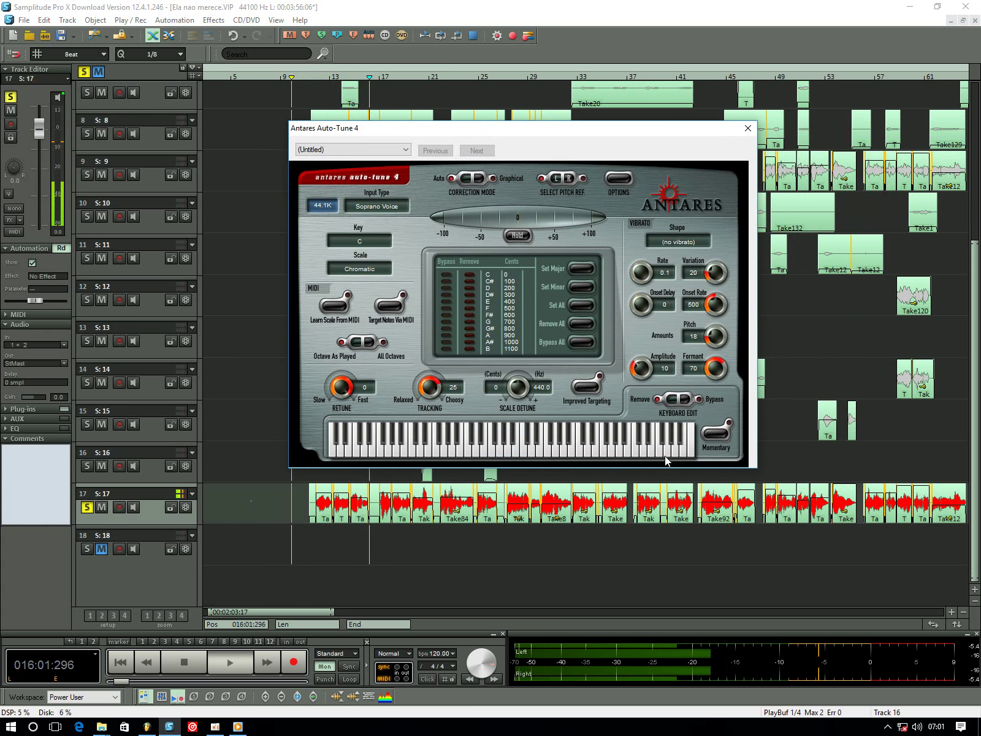
pyautogui.moveTo(714, 273); pyautogui.dragTo(714, 365)
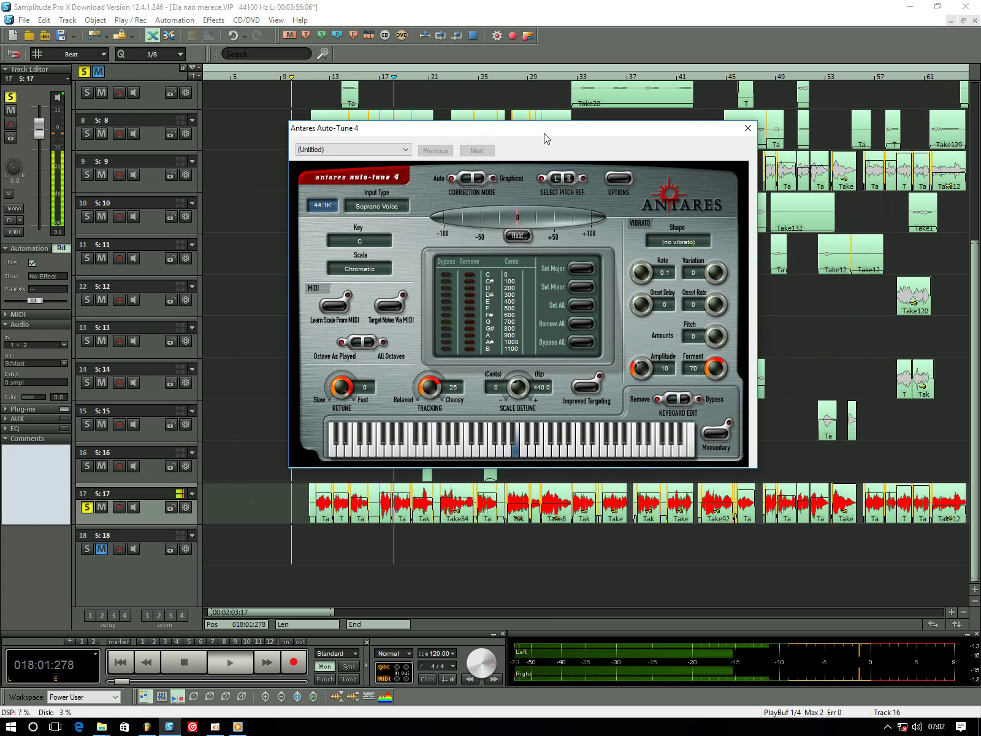
# Set Auto-Tune's Input Type to Alto/Tenor Voice while playing track 17 from bar 11, and stop playback
pyautogui.moveTo(543, 134); pyautogui.dragTo(668, 133)
pyautogui.click(304, 78)
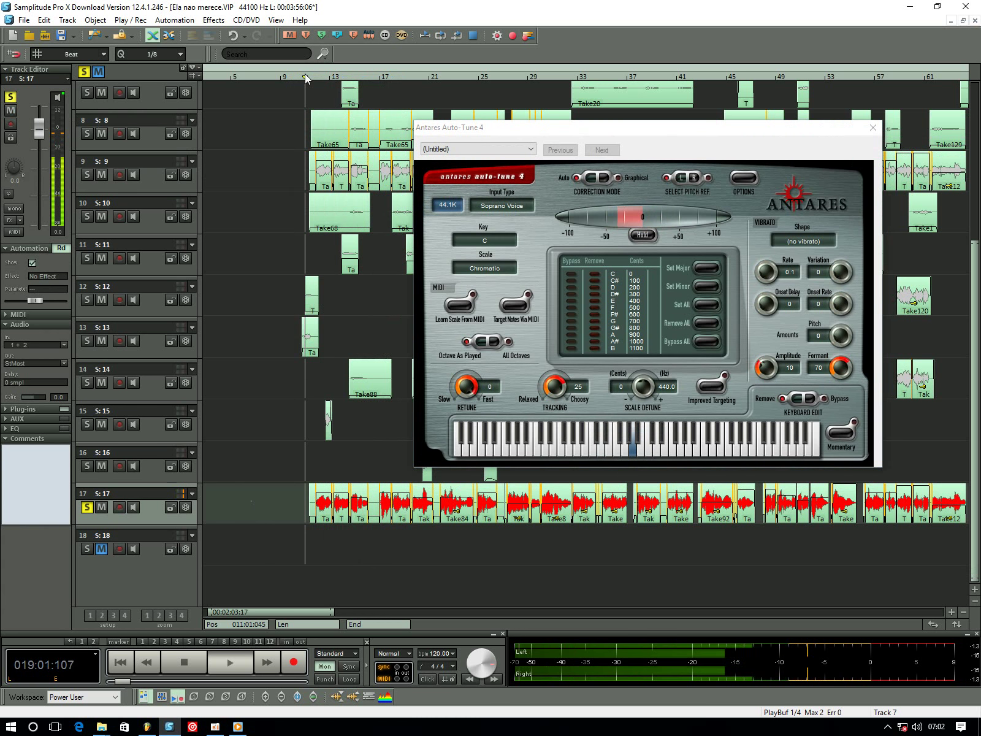
pyautogui.press('space')
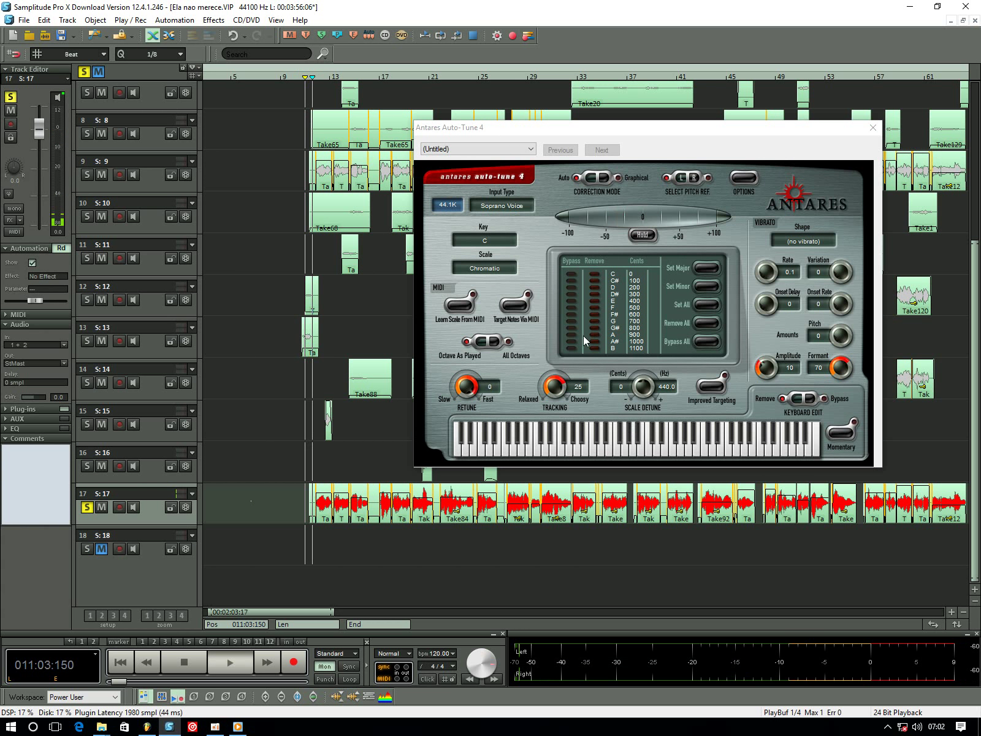
pyautogui.click(495, 207)
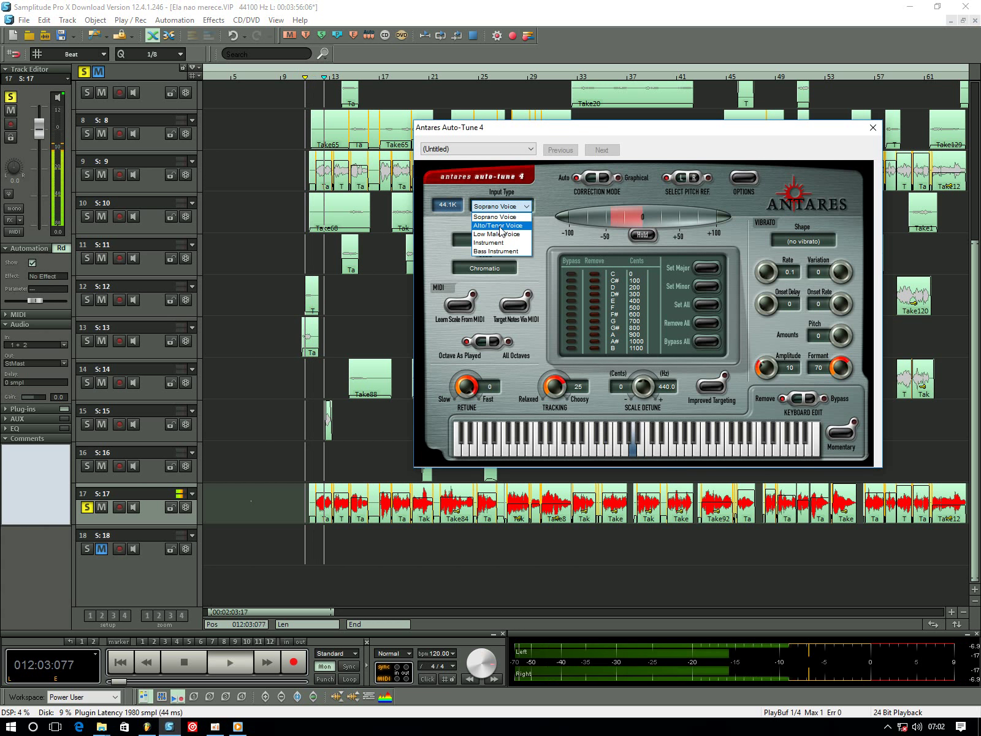
pyautogui.click(490, 214)
pyautogui.press('space')
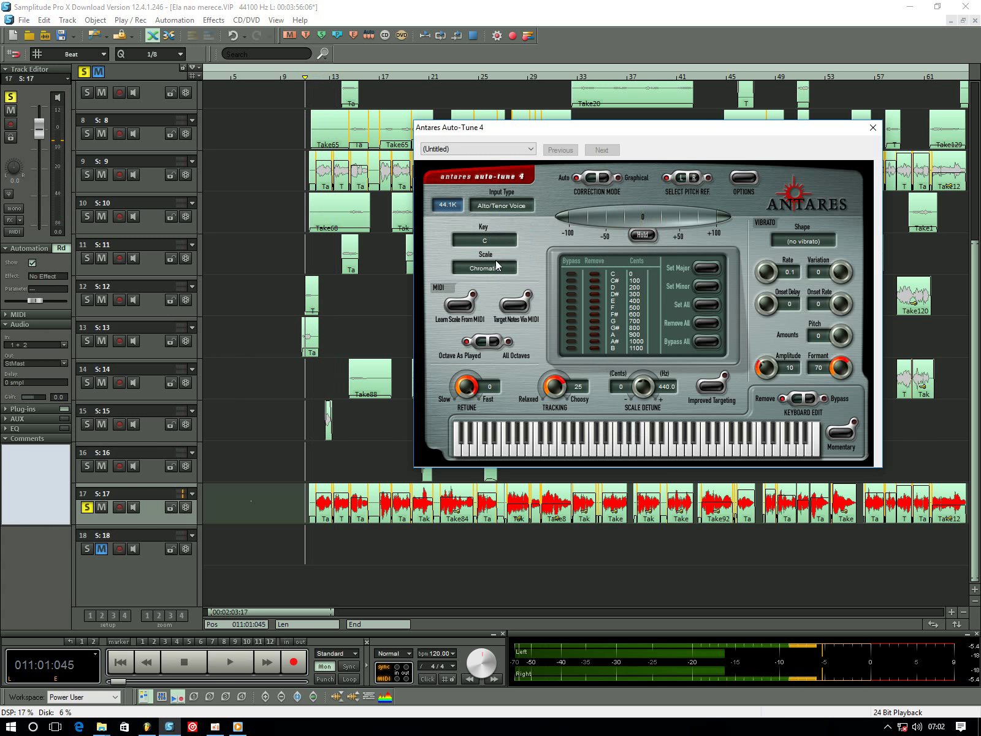
# Set Auto-Tune's Scale to Major and its Key to G, and close the plug-in window
pyautogui.click(501, 269)
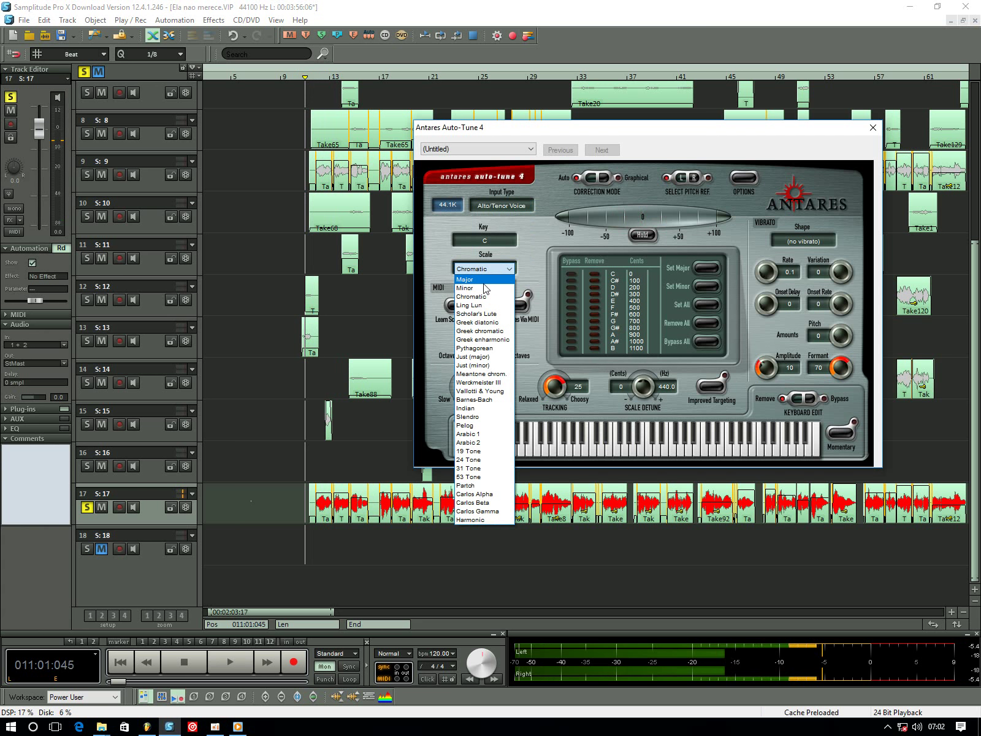
pyautogui.click(487, 279)
pyautogui.click(503, 242)
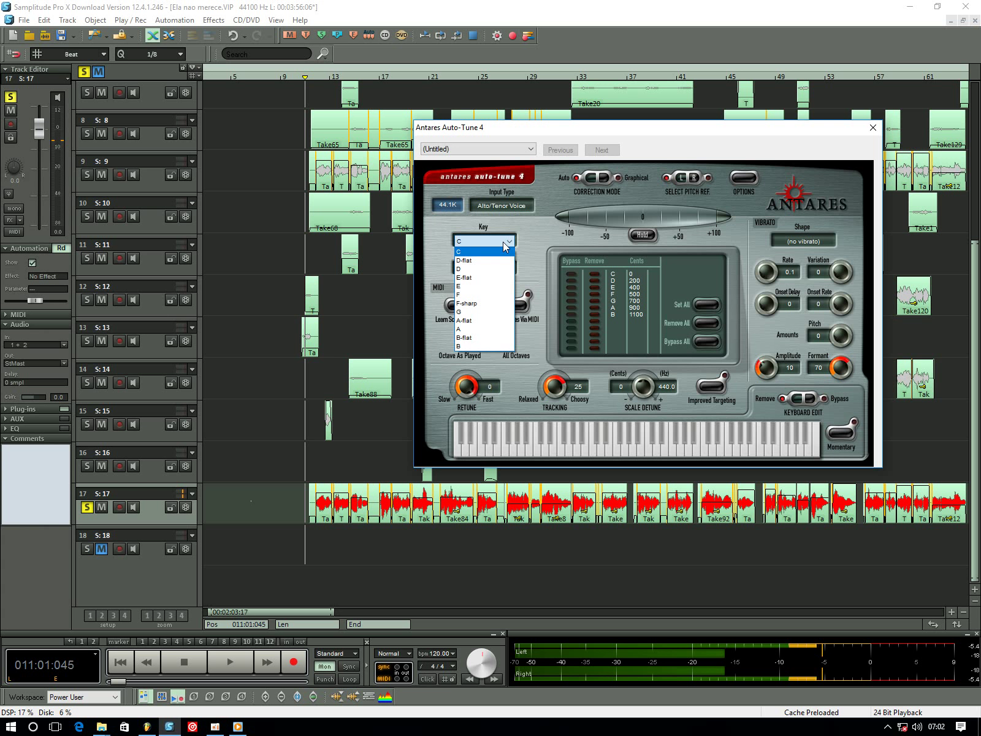
pyautogui.click(472, 313)
pyautogui.click(873, 128)
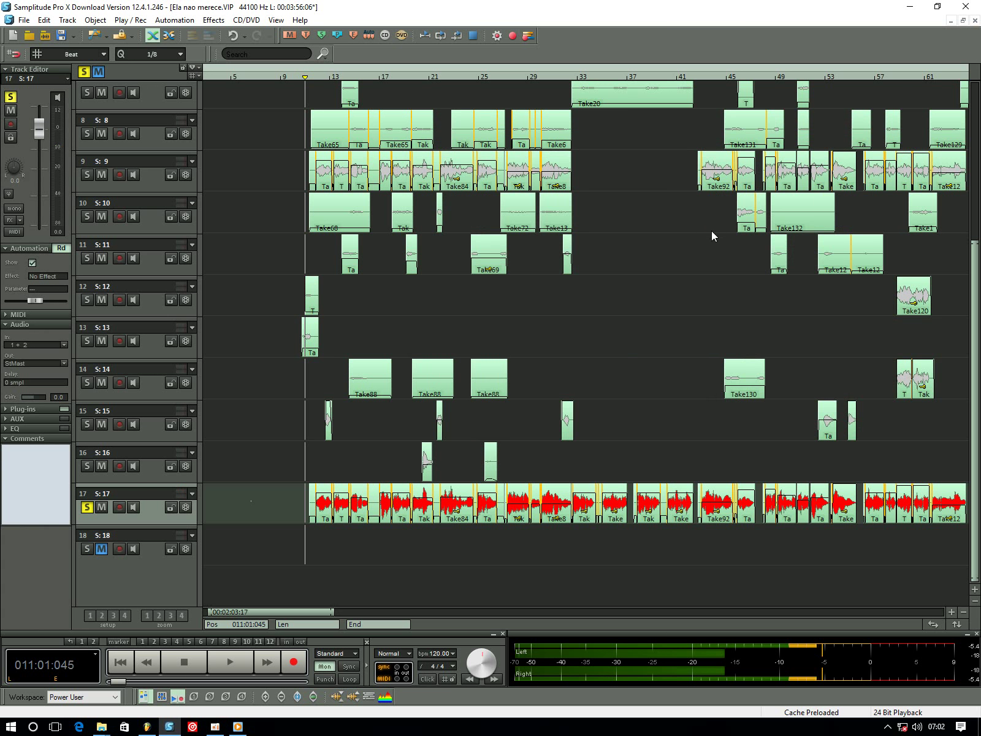
# Reopen Auto-Tune 4 from mixer channel 17 during playback and set Tracking to 82
pyautogui.press('space')
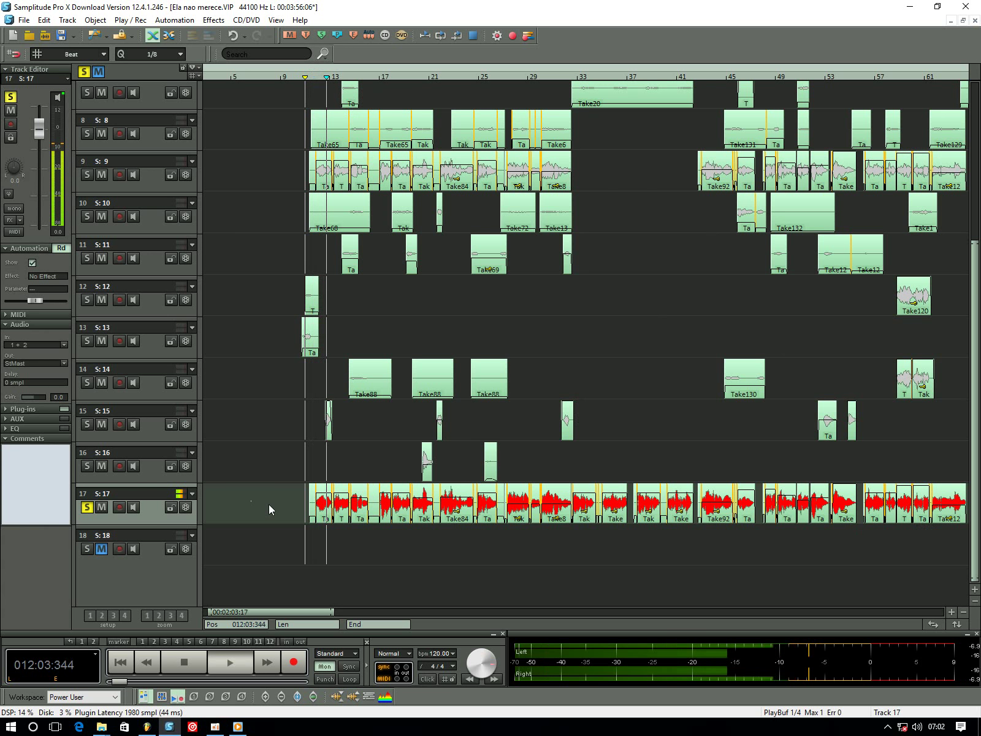
pyautogui.press('m')
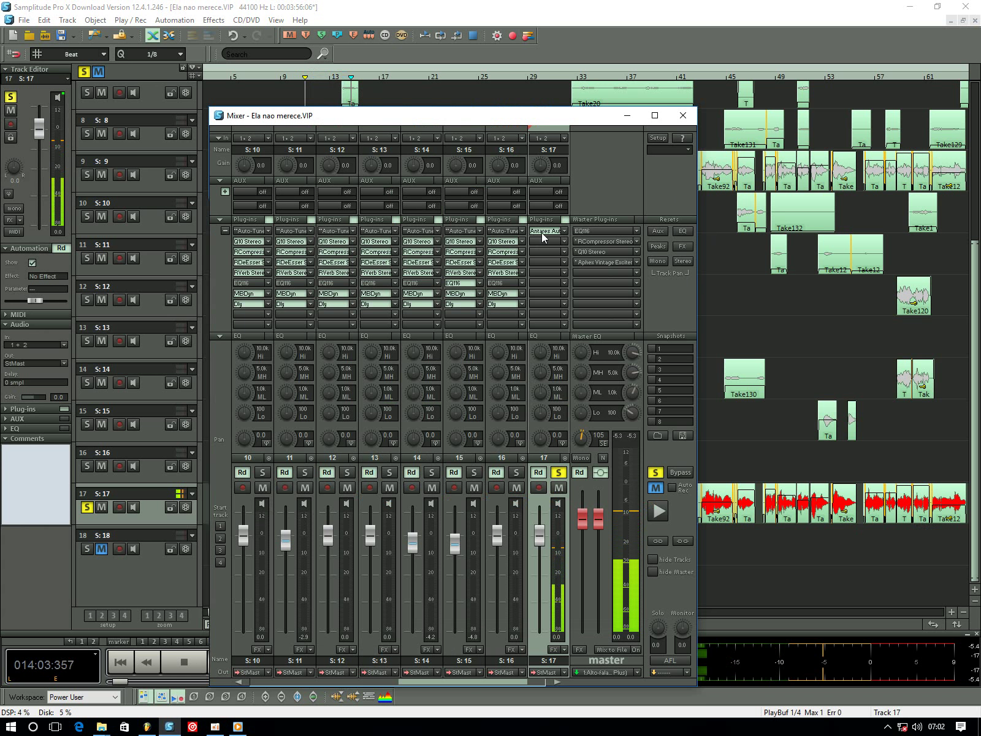
pyautogui.click(542, 232)
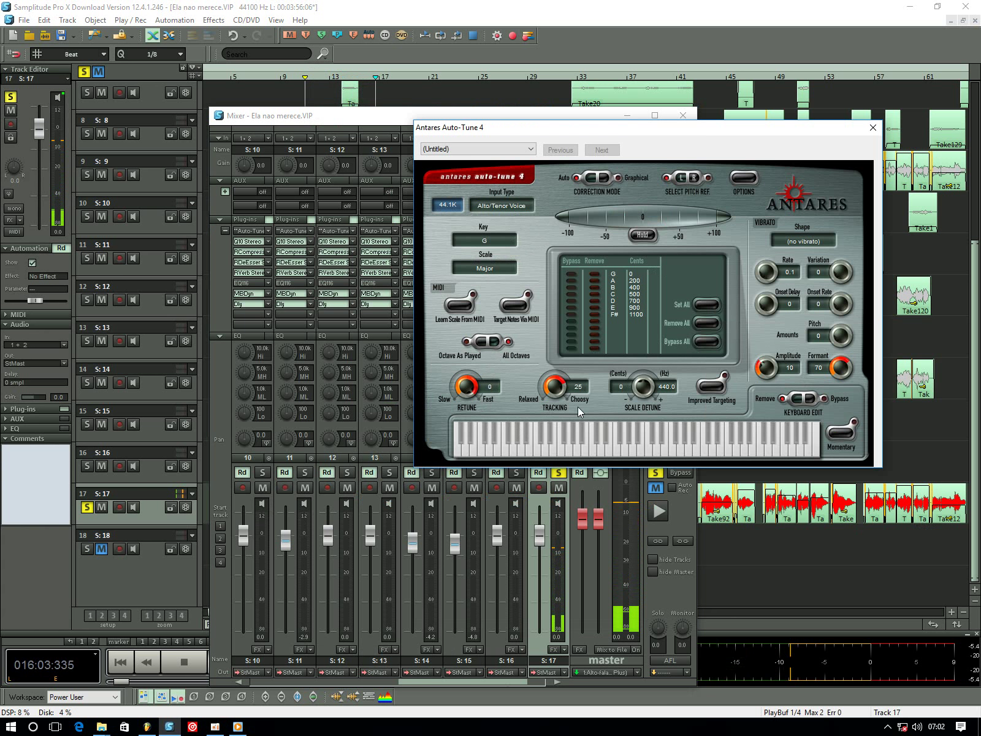
pyautogui.moveTo(580, 412); pyautogui.dragTo(534, 417)
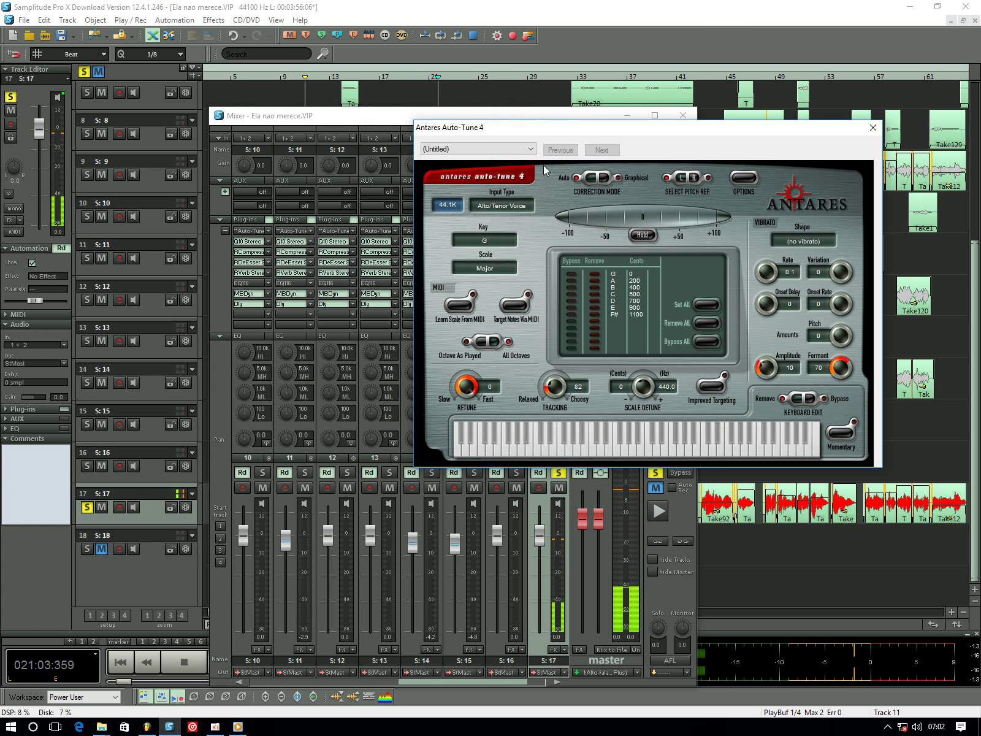
# Close the mixer, reposition the Auto-Tune 4 window below the song's full-length tracks, and stop playback
pyautogui.click(684, 132)
pyautogui.click(681, 115)
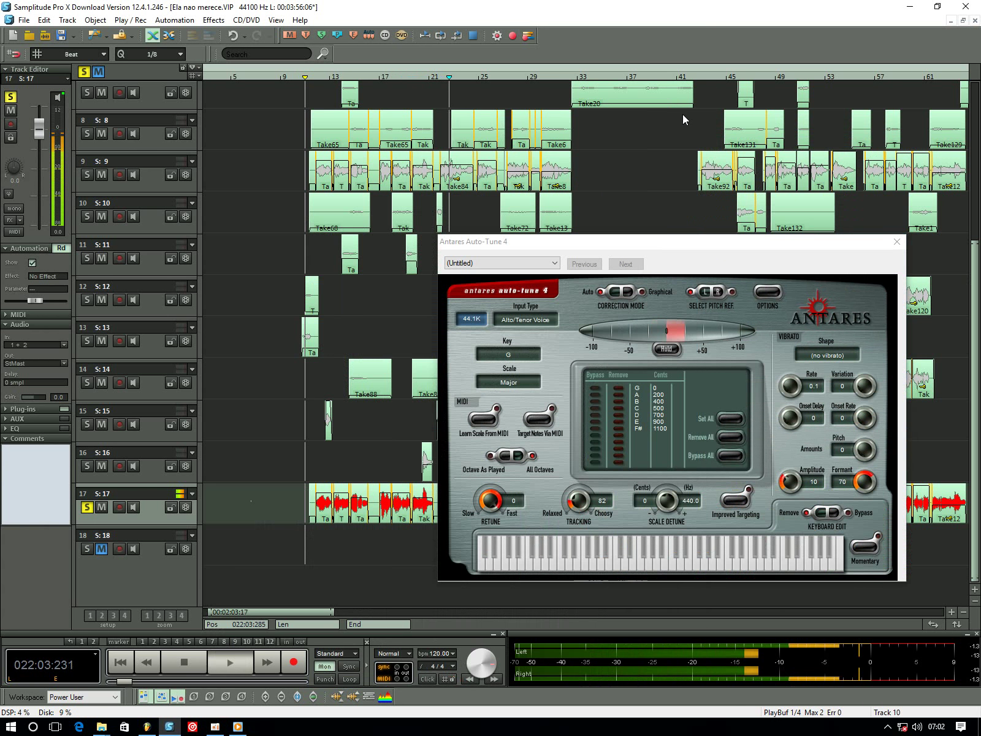
pyautogui.moveTo(725, 245); pyautogui.dragTo(642, 261)
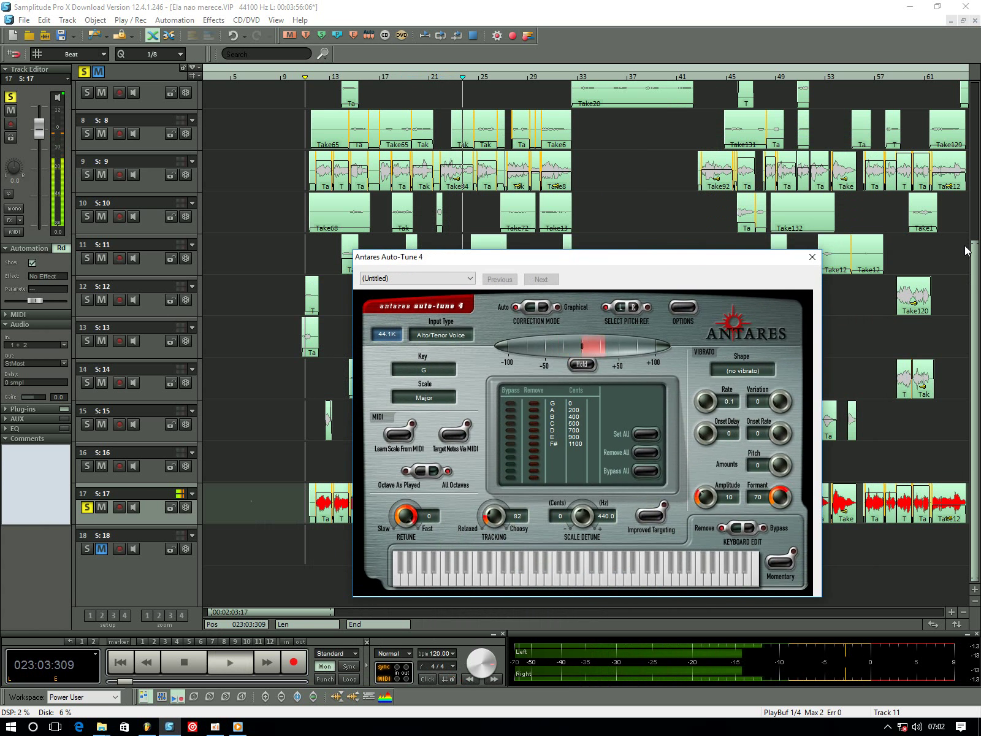
pyautogui.moveTo(973, 242); pyautogui.dragTo(944, 82)
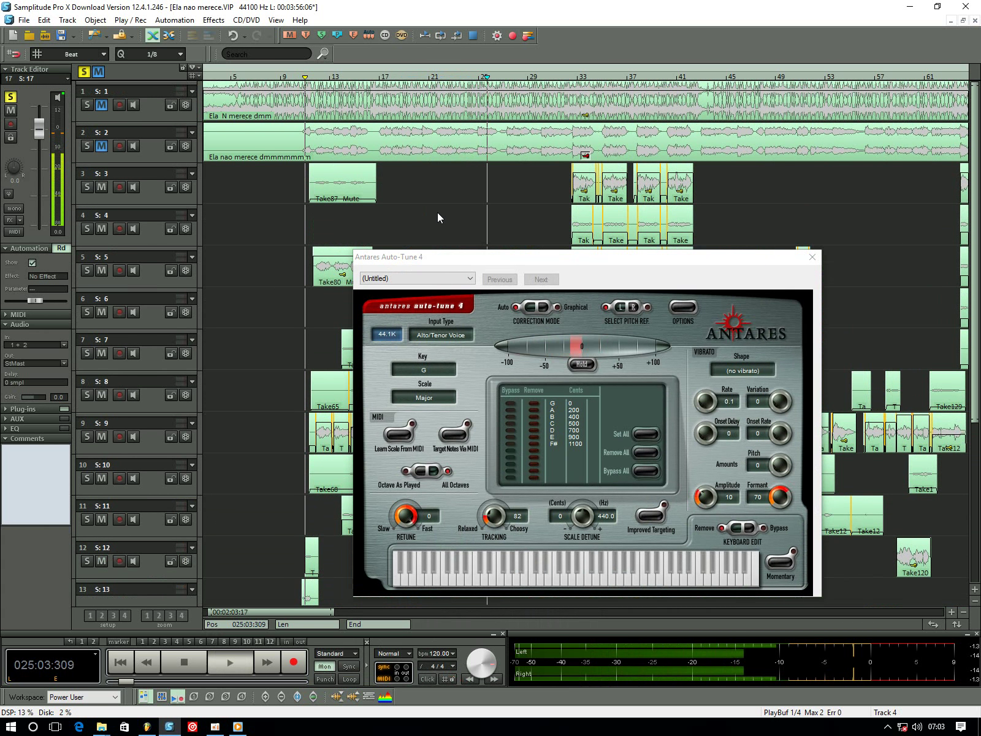
pyautogui.press('space')
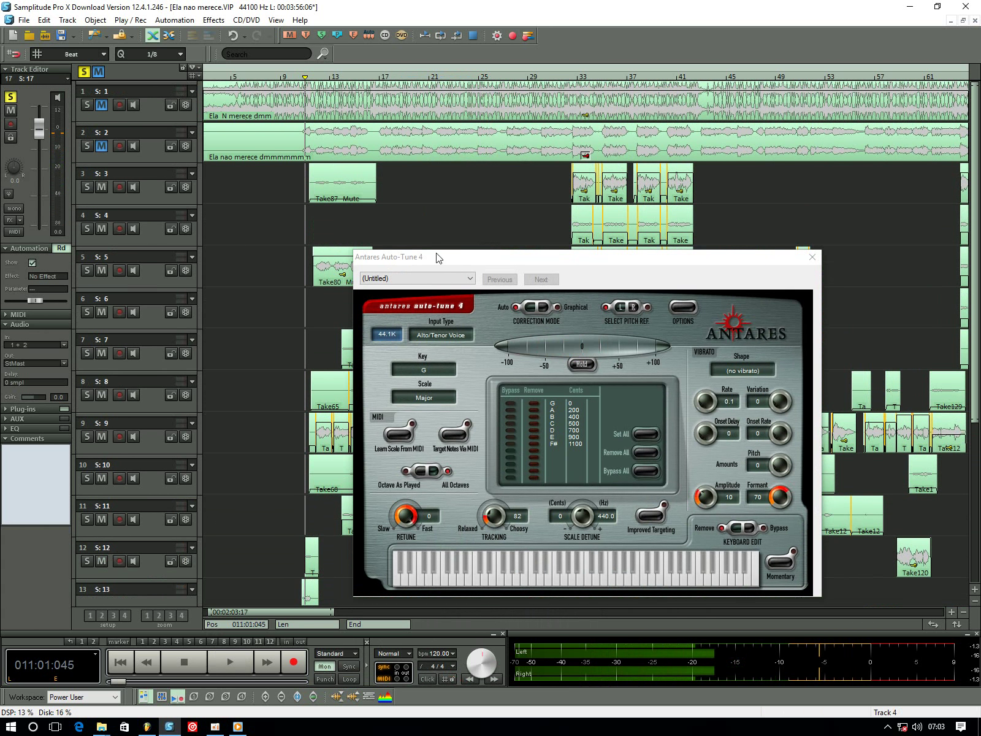
# Set Auto-Tune's Retune to 10 and close the plug-in window
pyautogui.click(406, 520)
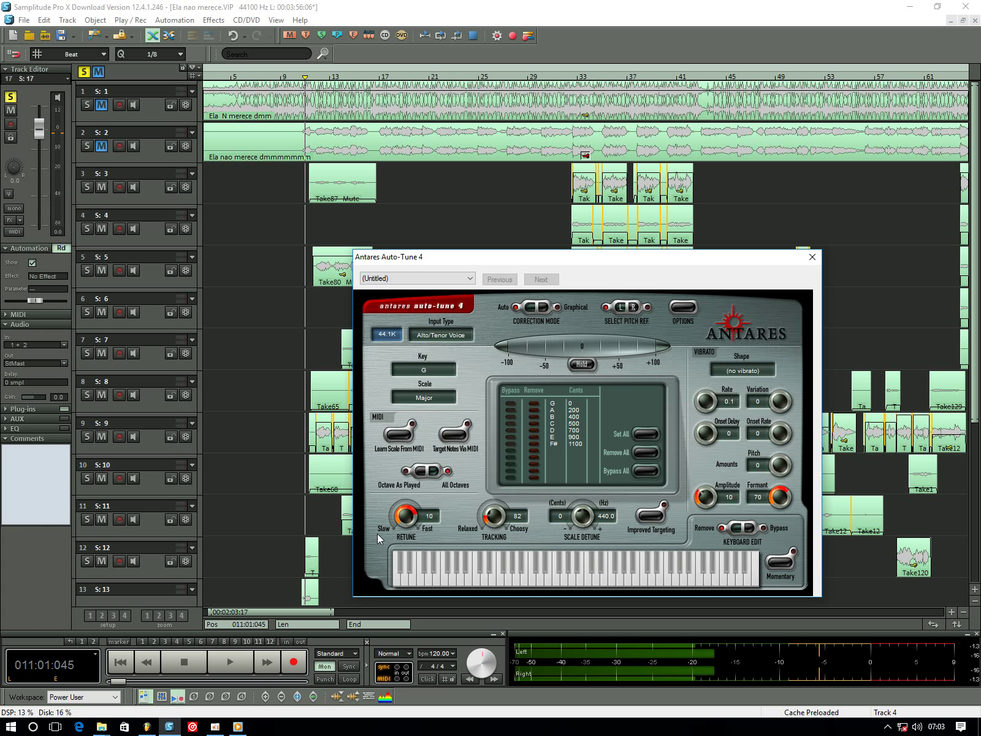
pyautogui.scroll(2, 376, 534)
pyautogui.click(811, 257)
pyautogui.scroll(-2, 974, 263)
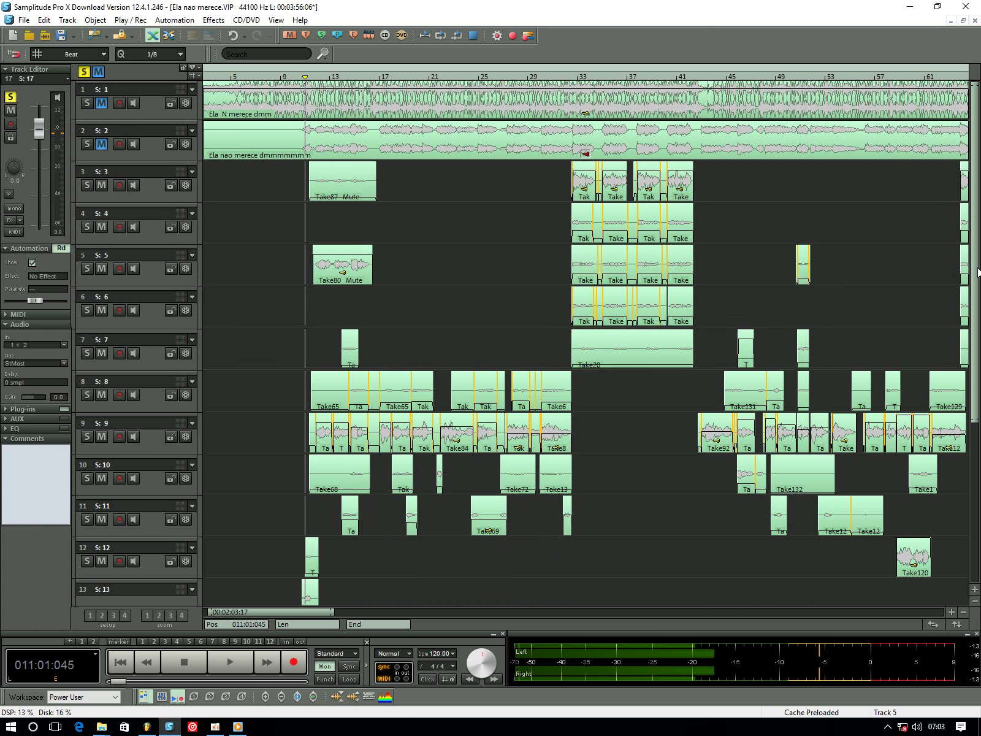
# Play the tuned vocals of track 17, reduce the track heights until all 18 tracks fit, and stop playback
pyautogui.press('space')
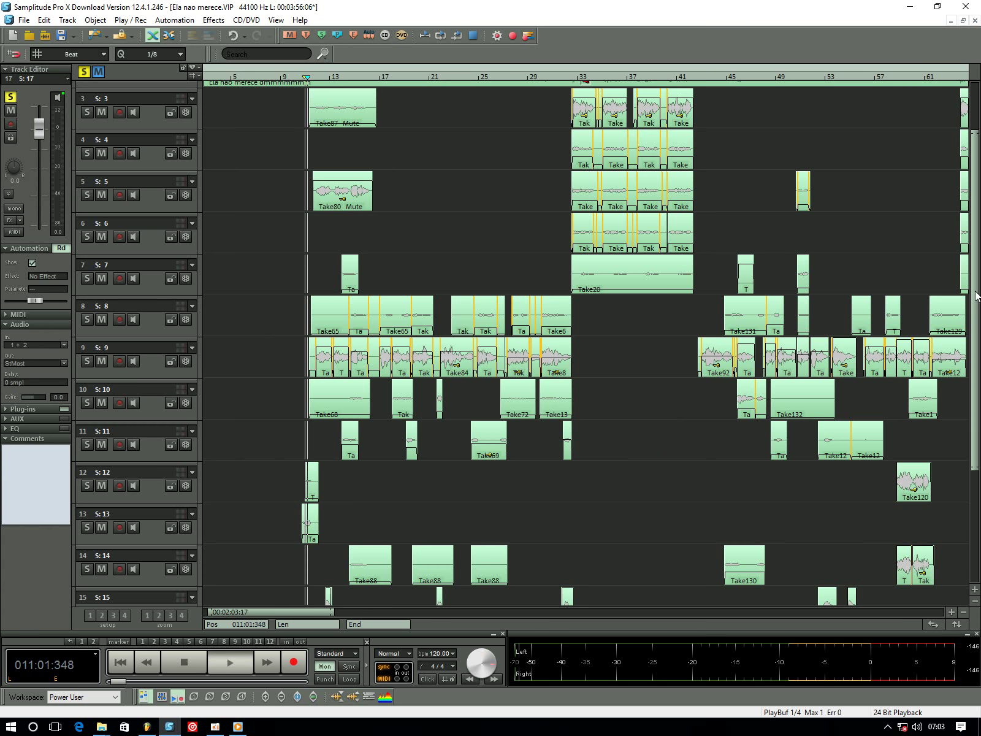
pyautogui.scroll(-1, 978, 323)
pyautogui.scroll(-1, 977, 323)
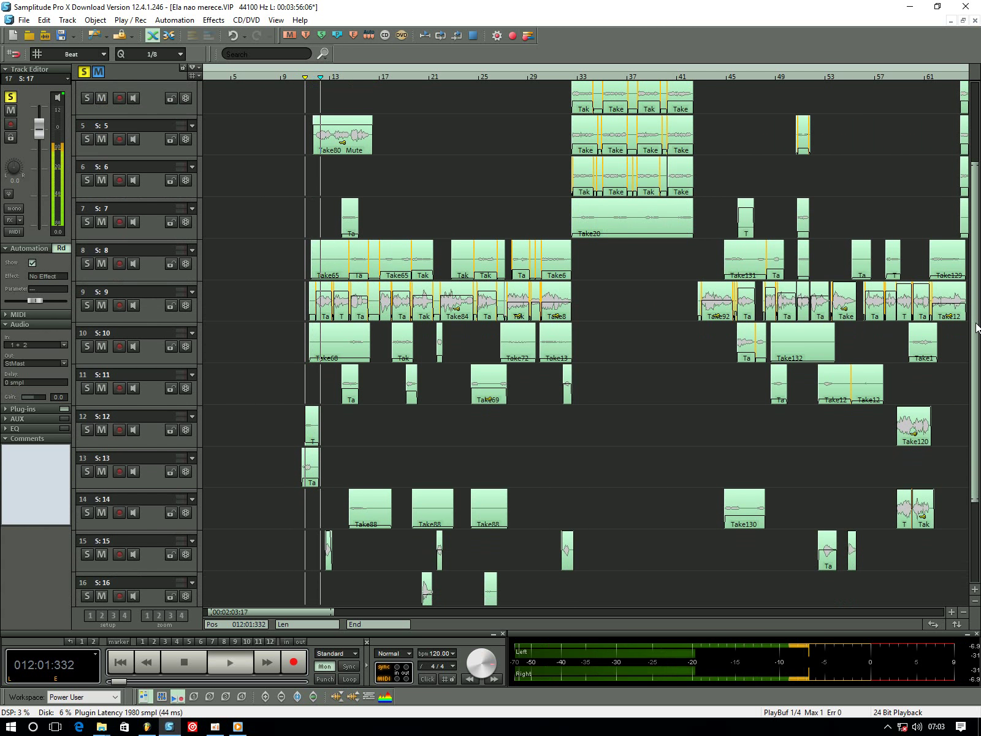
pyautogui.scroll(1, 977, 316)
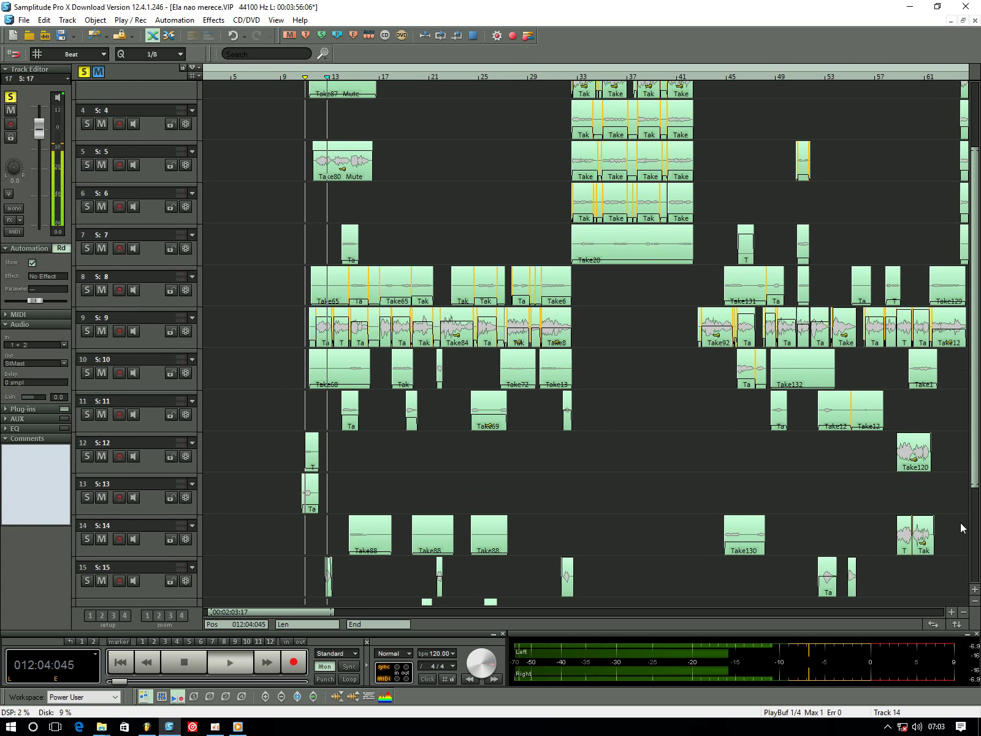
pyautogui.click(974, 602)
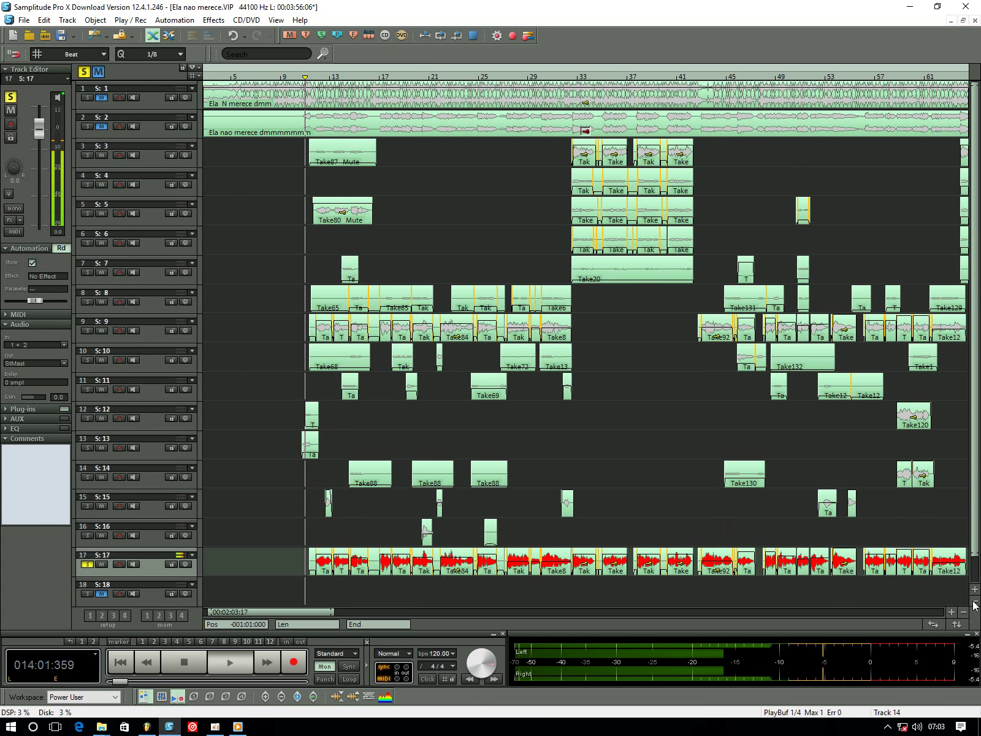
pyautogui.press('space')
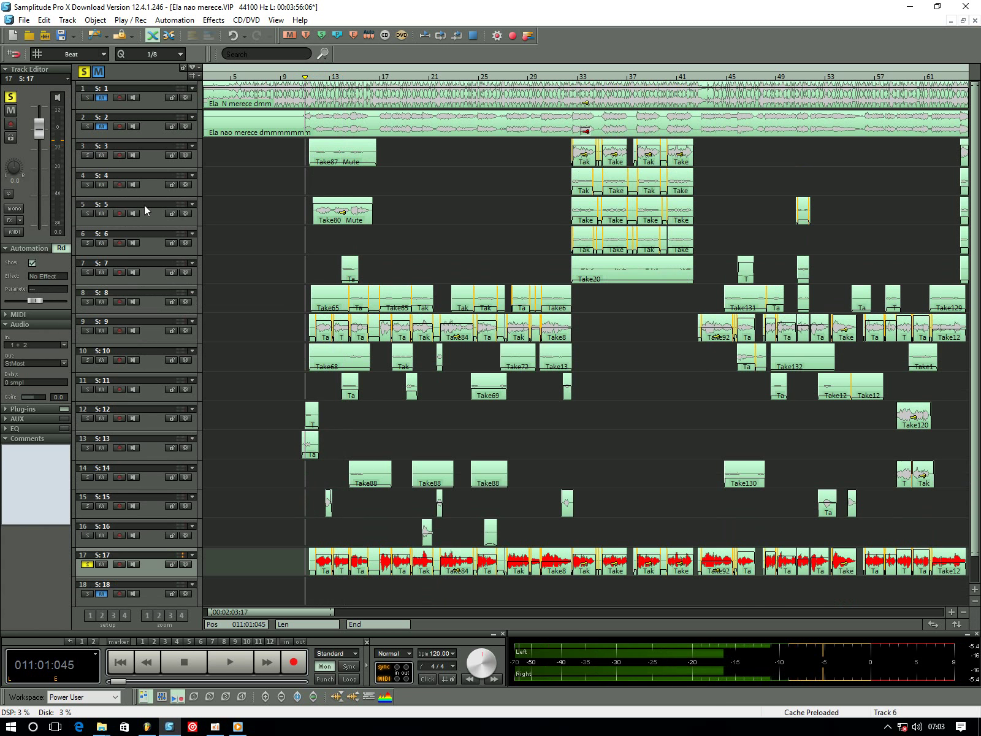
# Unmute and solo track 1, and start playing it together with track 17 from bar 11
pyautogui.click(104, 99)
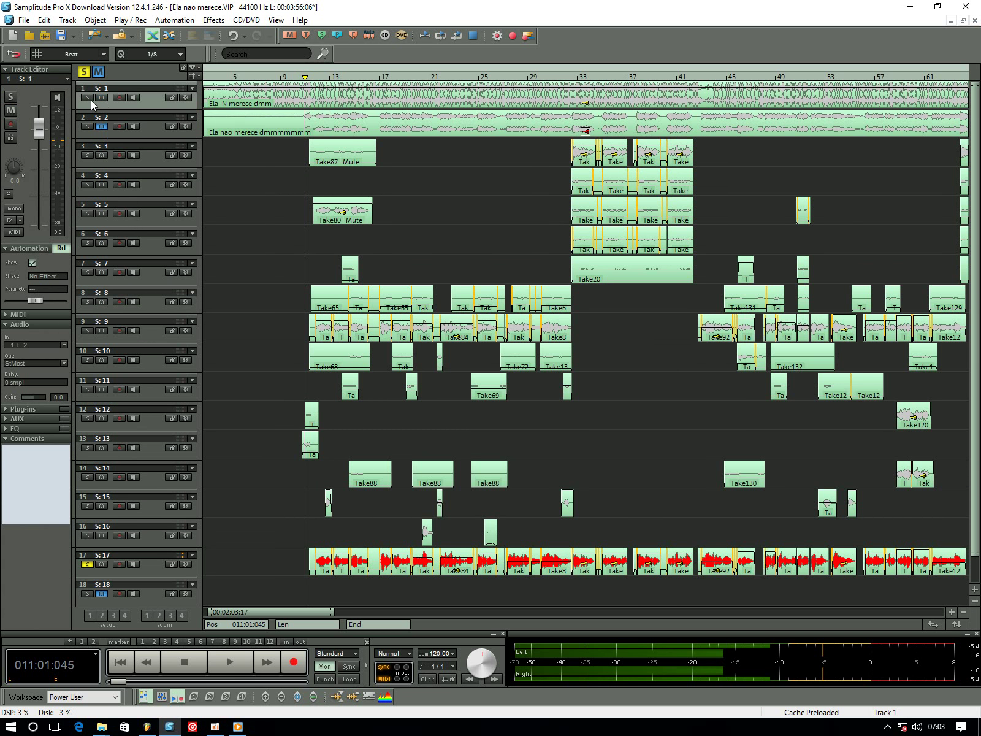
pyautogui.click(87, 98)
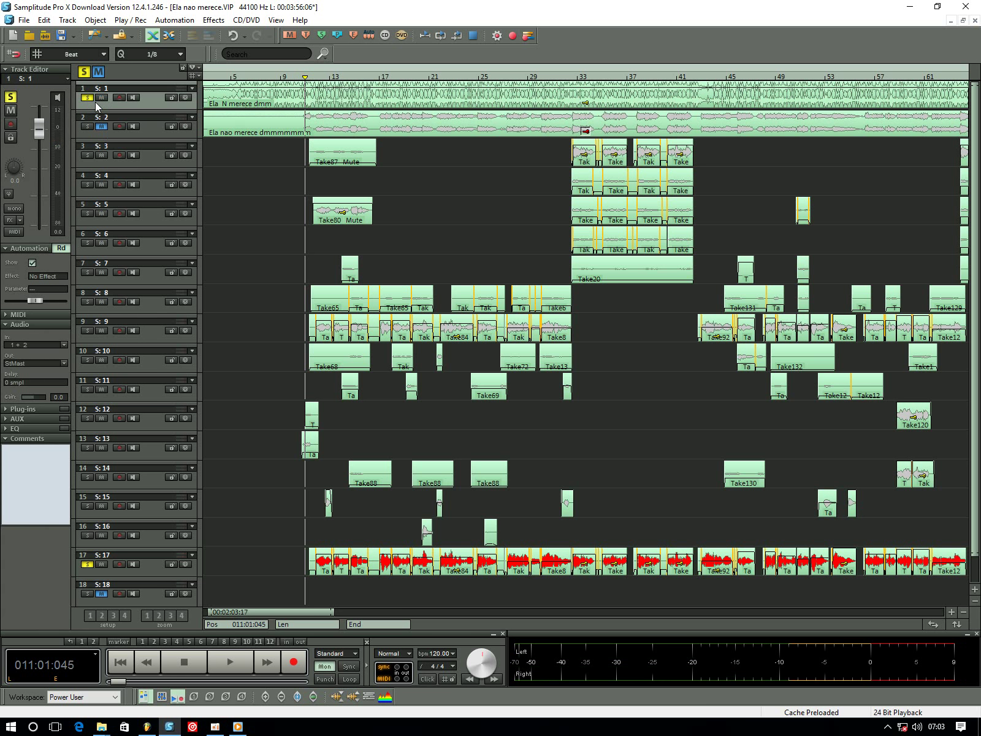
pyautogui.press('space')
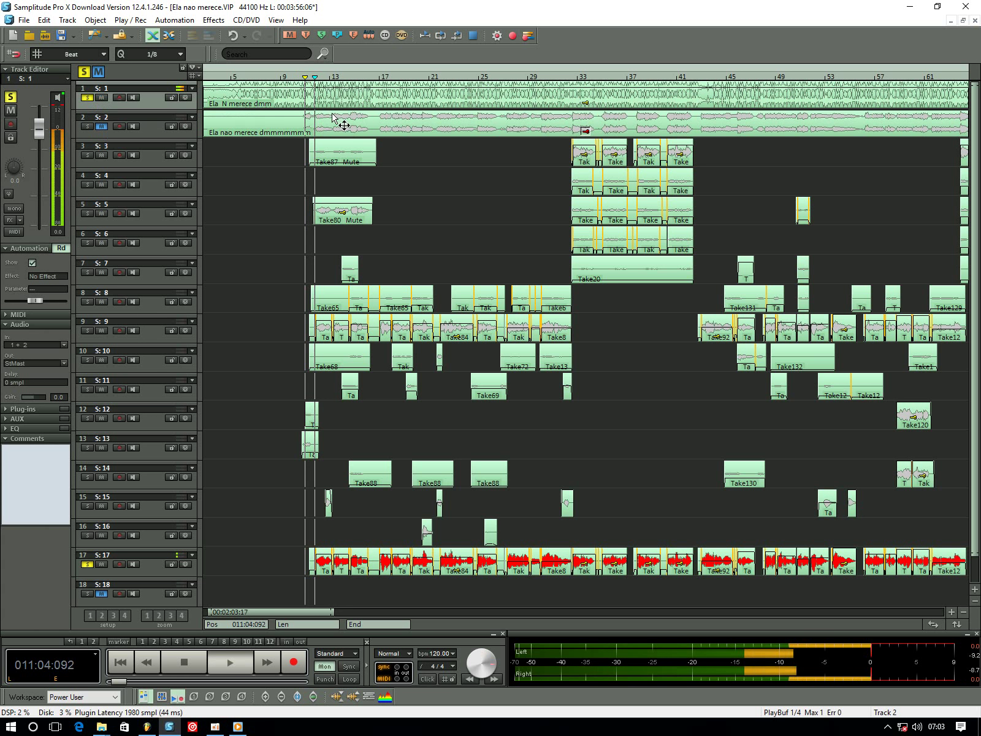
# Select track 17, examine its plug-in slots in the mixer during playback, stop playback and close the mixer
pyautogui.click(248, 558)
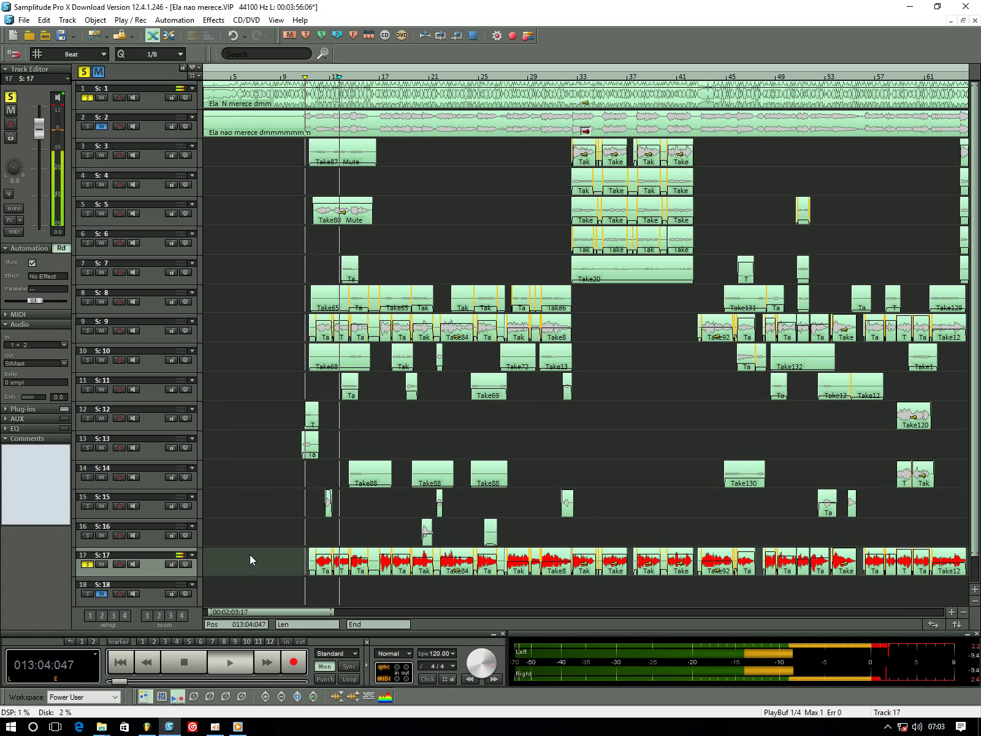
pyautogui.press('m')
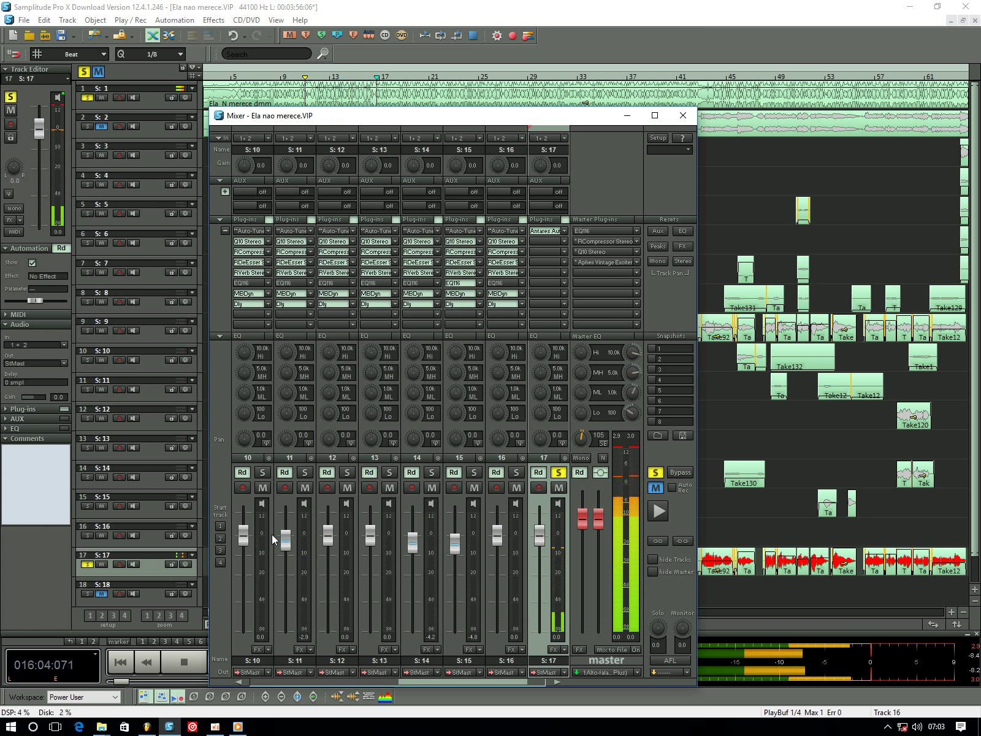
pyautogui.press('space')
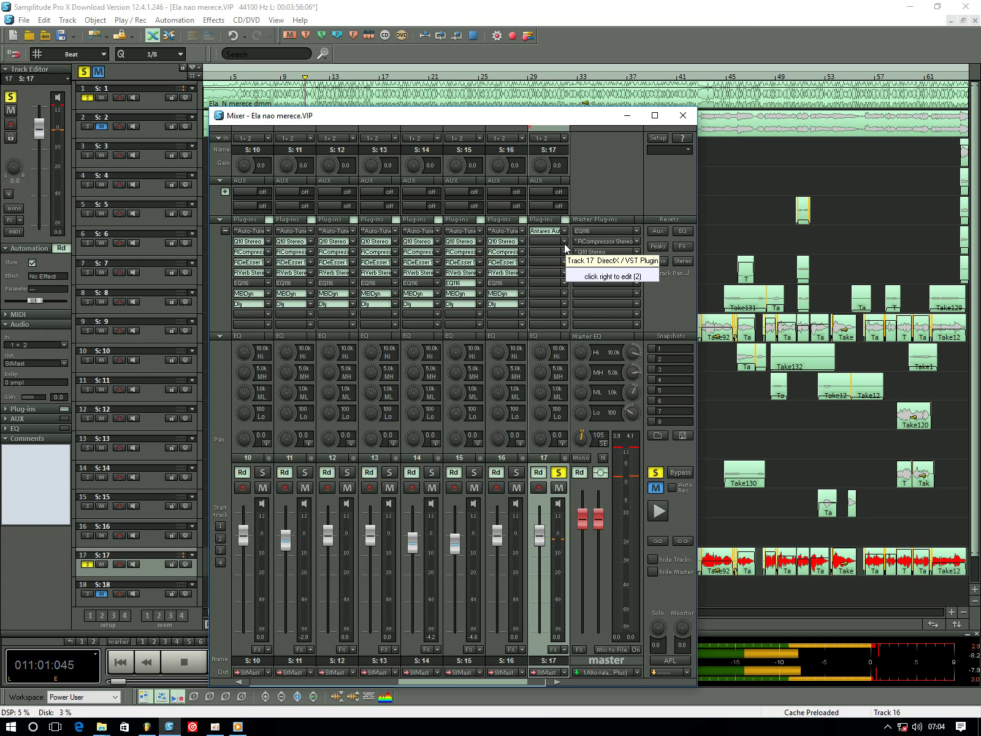
pyautogui.click(682, 115)
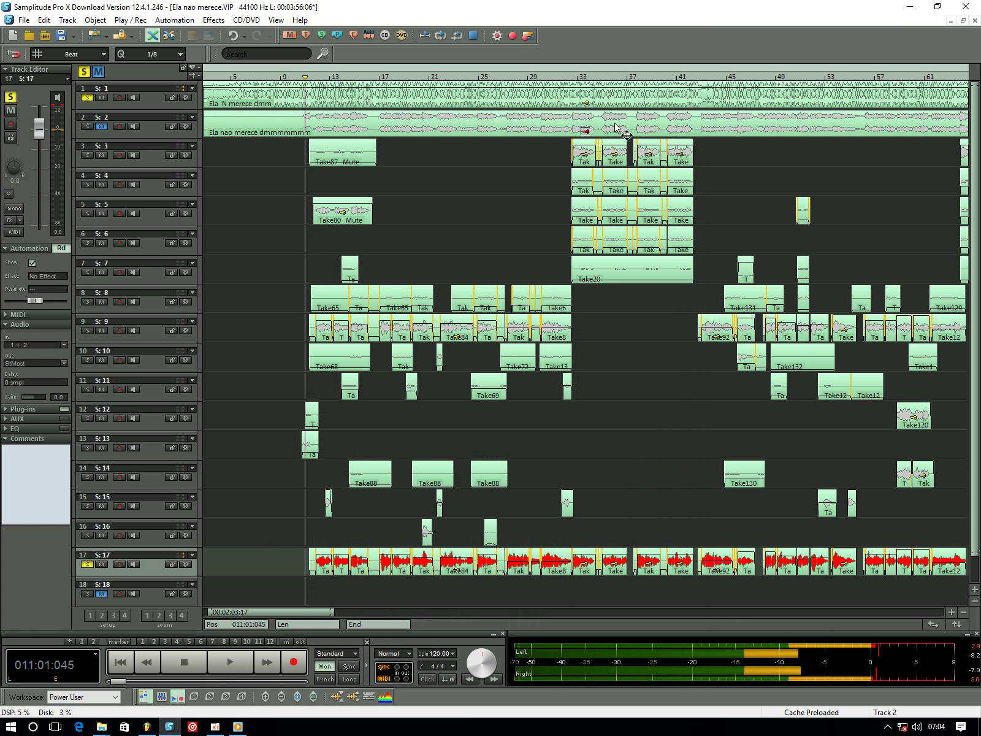
# Lower the volume of backing track 1 to -5.8 dB and deselect its audio object
pyautogui.click(499, 96)
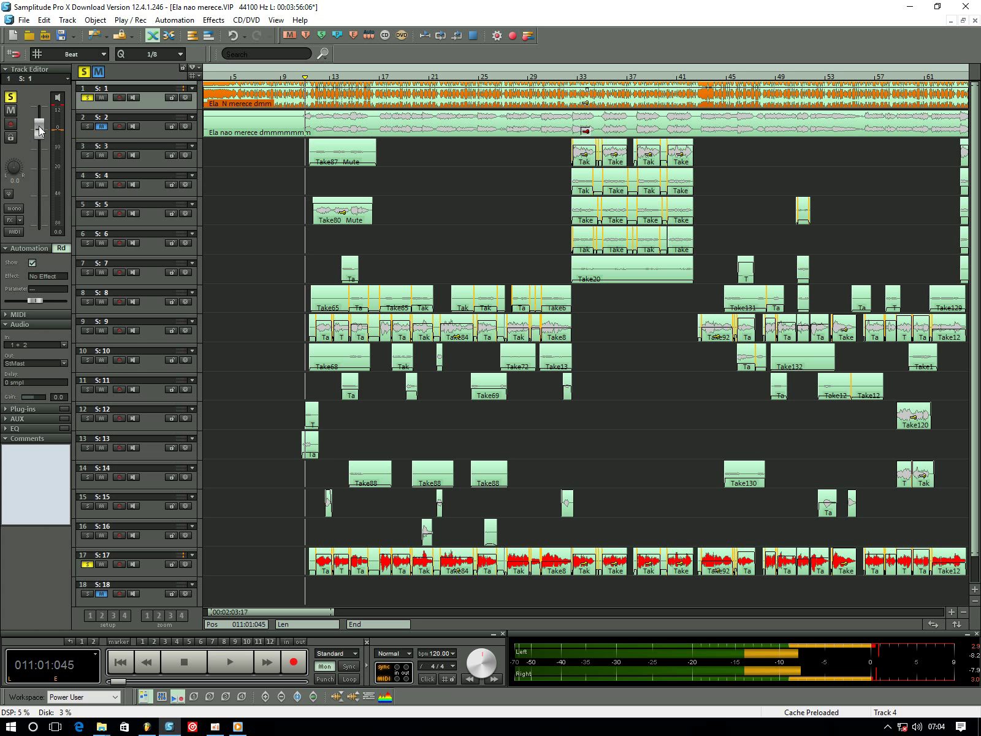
pyautogui.moveTo(38, 125); pyautogui.dragTo(30, 137)
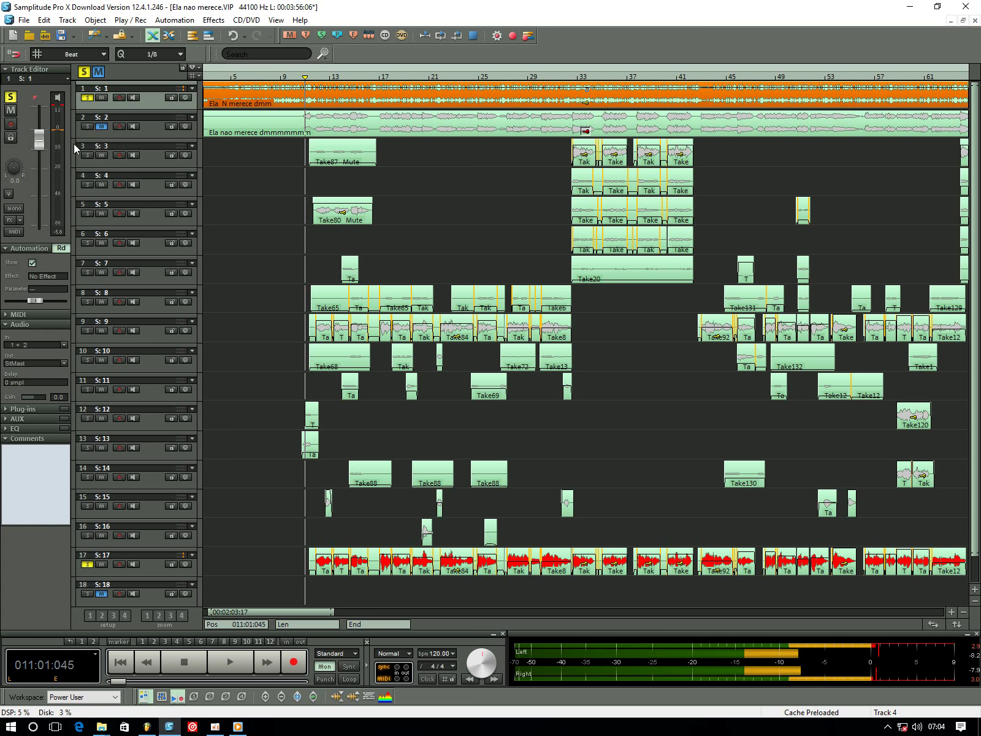
pyautogui.click(453, 163)
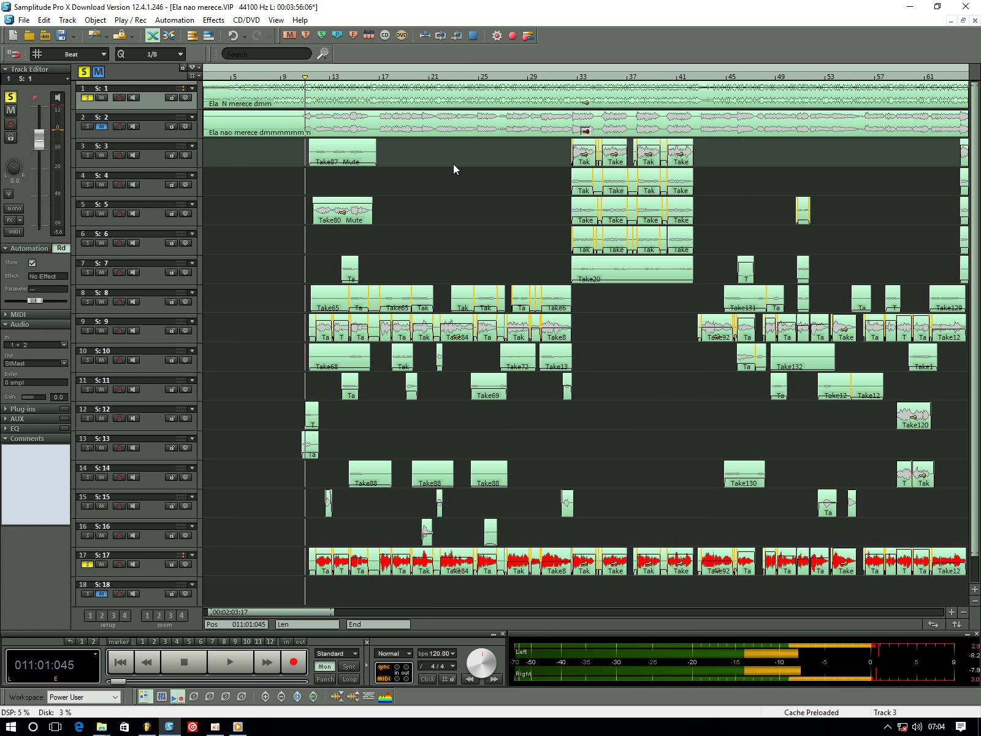
# Zoom the timeline out until bar 97 fits, play tracks 1 and 17 together from bar 11, and stop playback
pyautogui.click(256, 562)
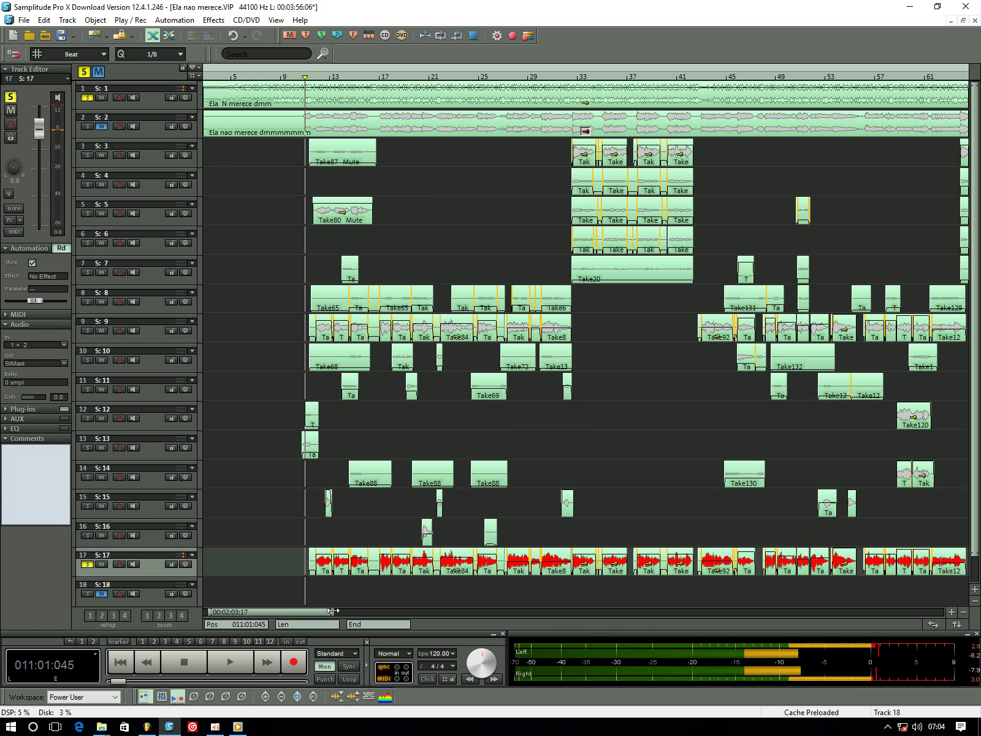
pyautogui.moveTo(332, 611); pyautogui.dragTo(410, 585)
pyautogui.click(975, 590)
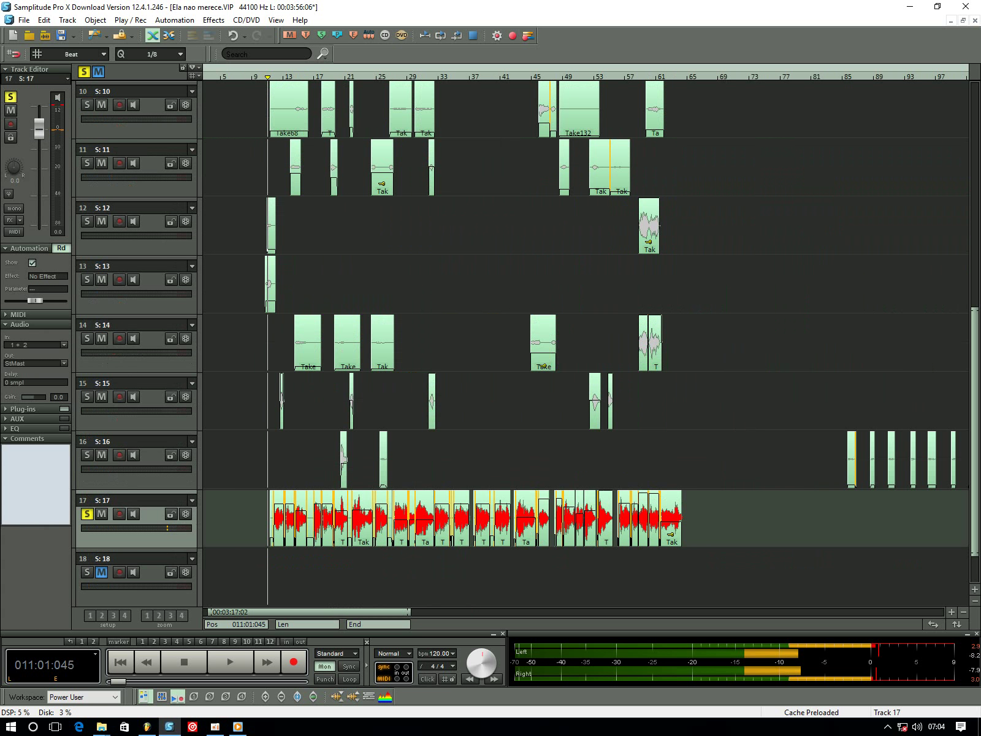
pyautogui.scroll(2, 978, 423)
pyautogui.press('space')
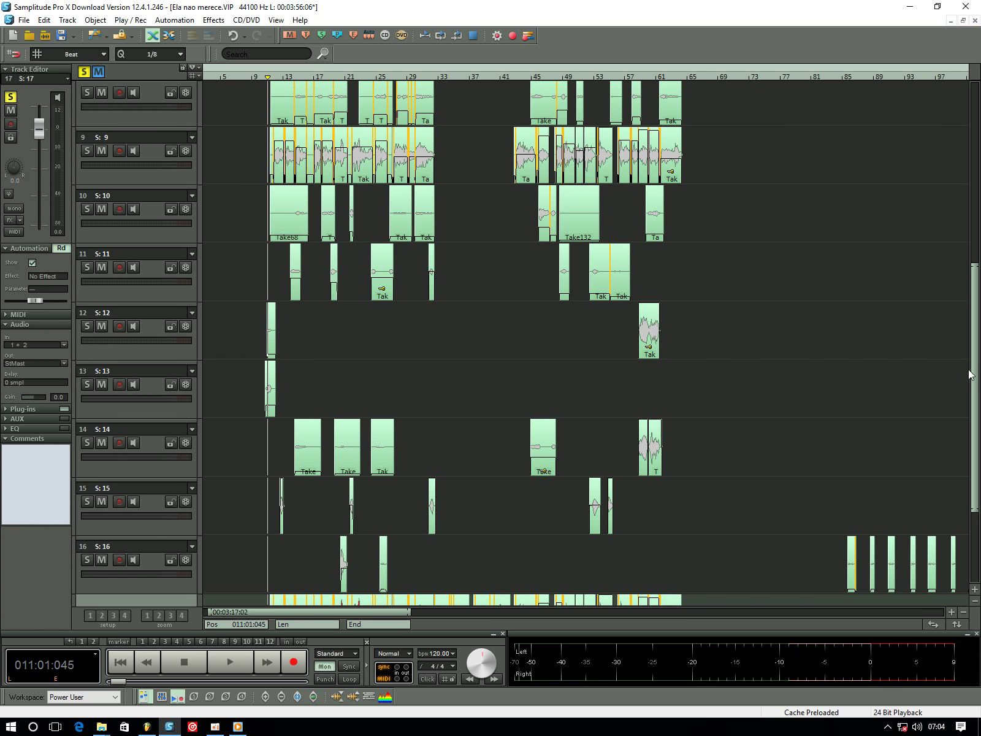
pyautogui.scroll(-3, 978, 329)
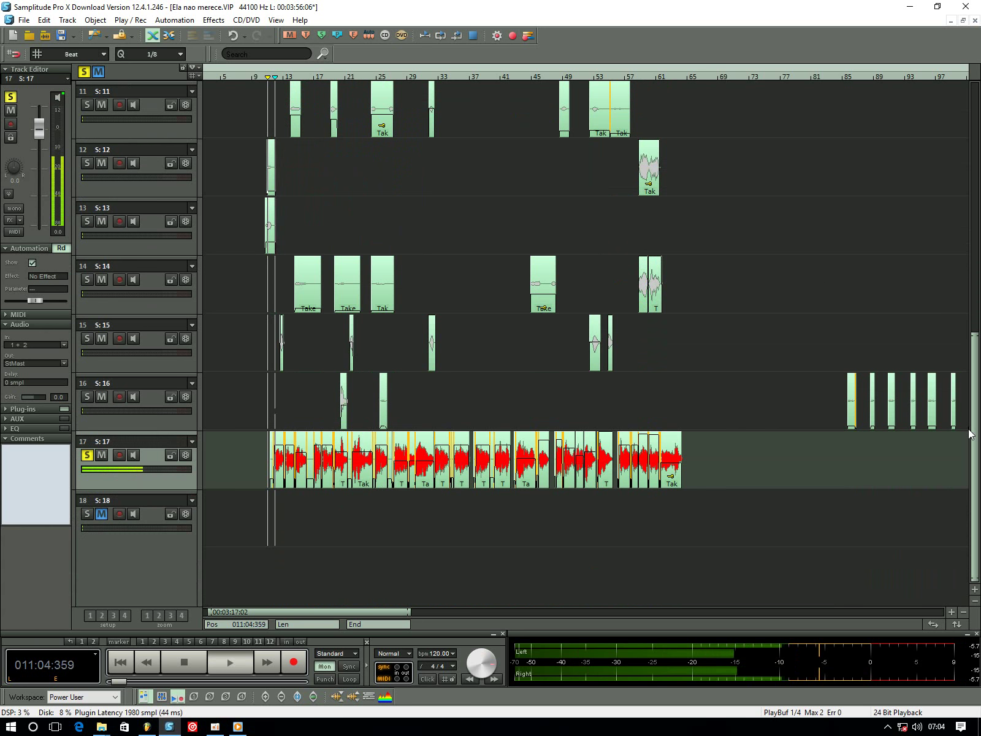
pyautogui.click(975, 599)
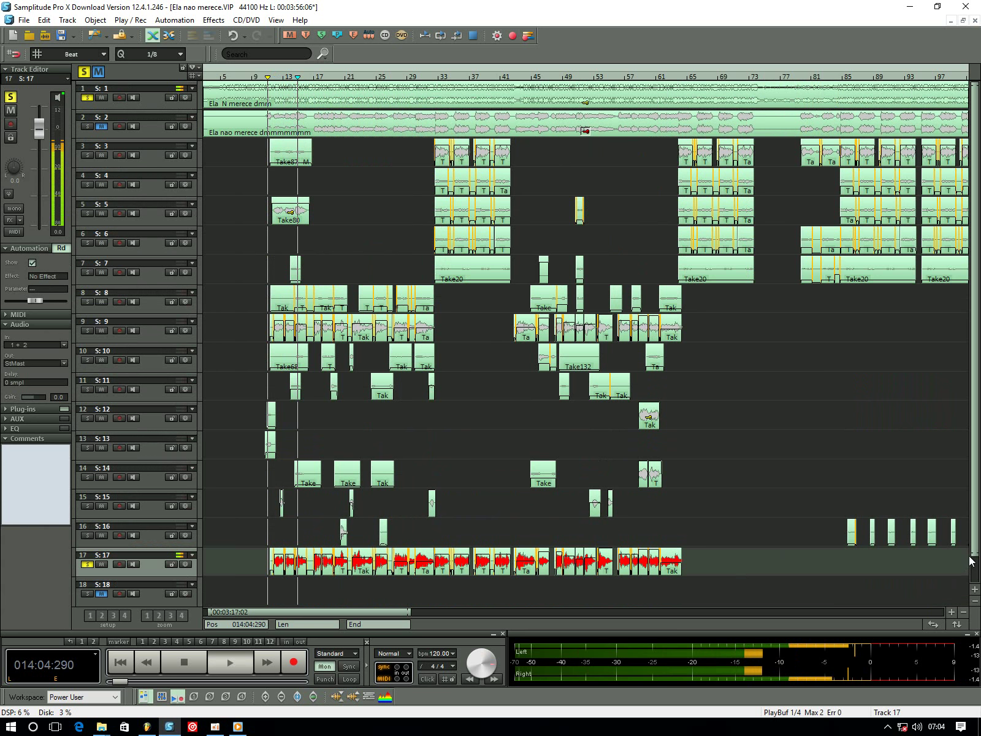
pyautogui.moveTo(977, 555); pyautogui.dragTo(976, 532)
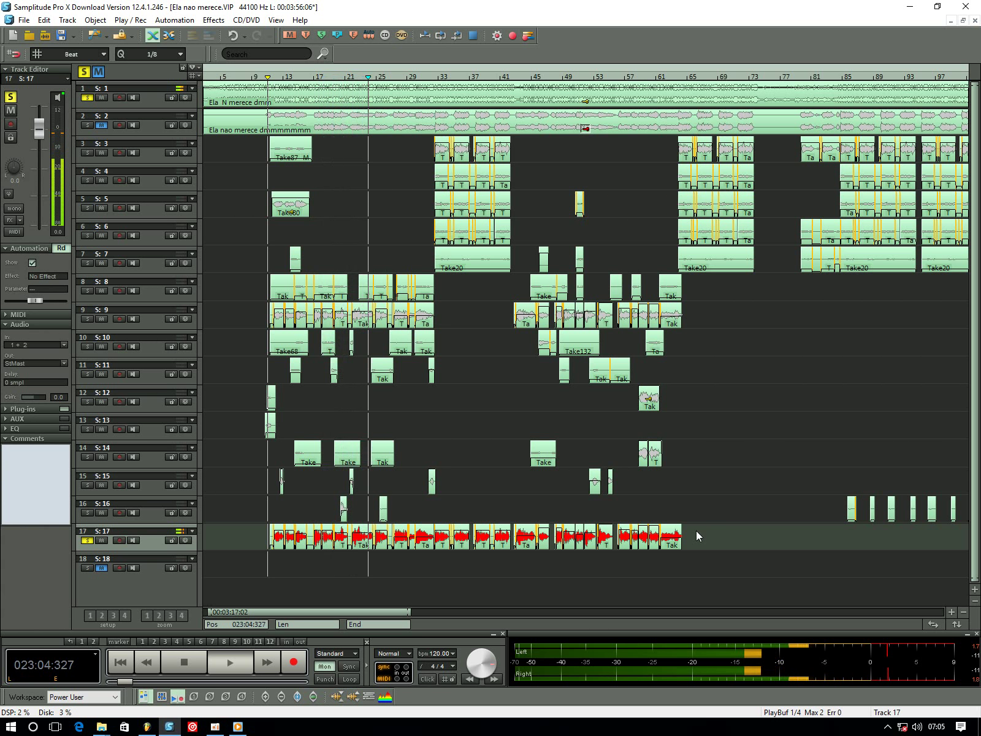
pyautogui.hotkey('alt', 'space')
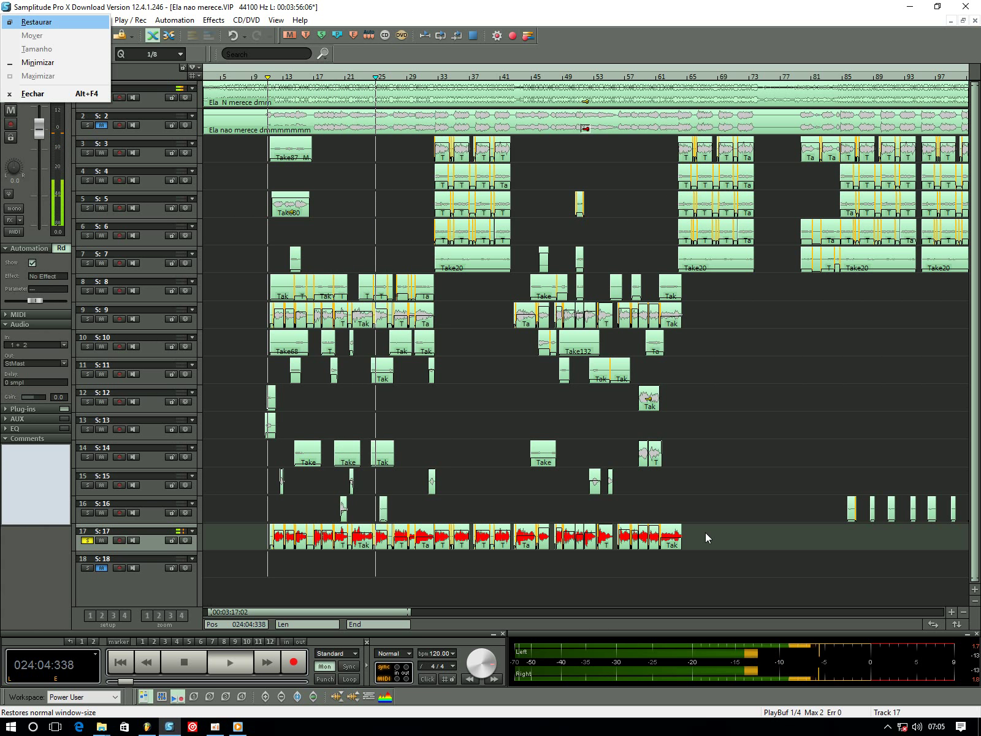
pyautogui.click(721, 503)
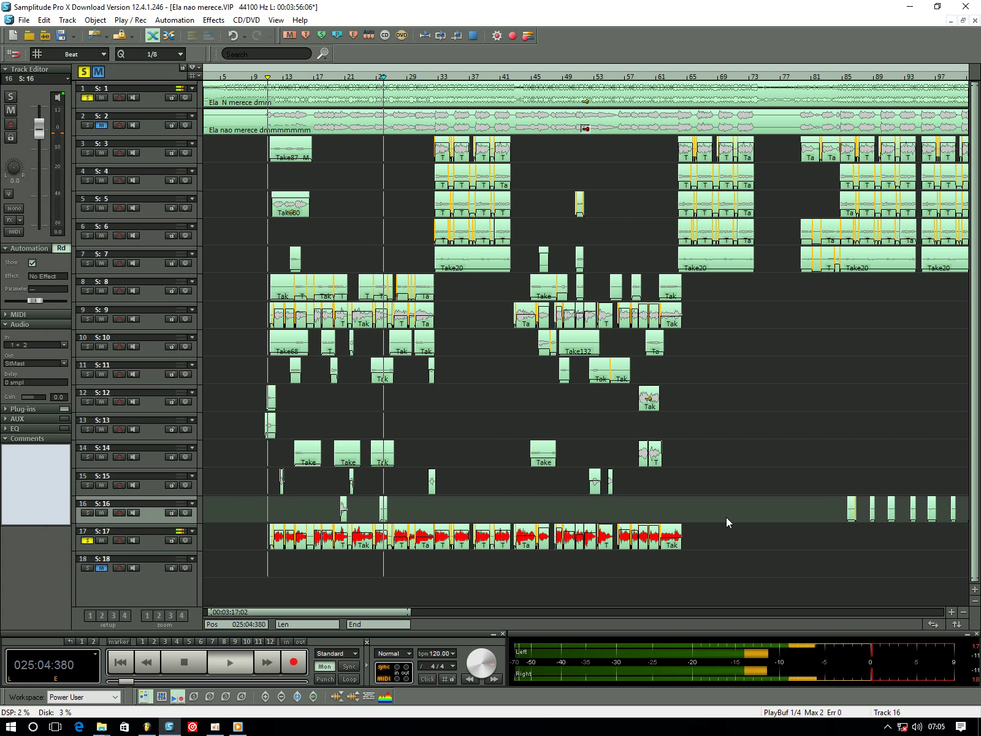
pyautogui.press('space')
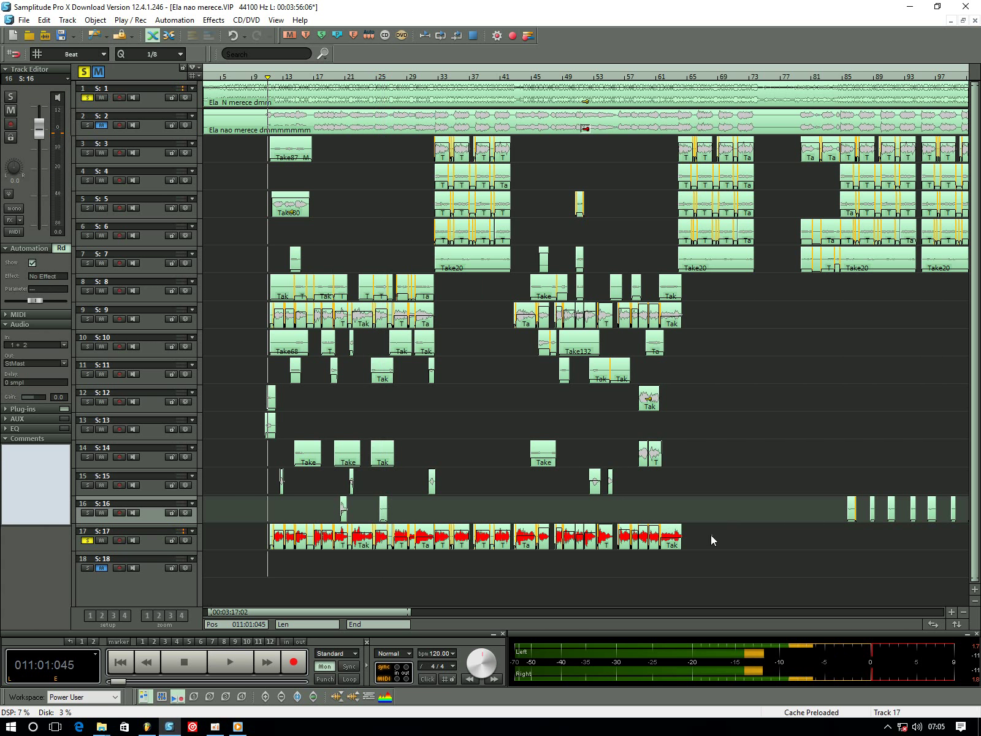
# Insert the Q10 Stereo equalizer from WaveShell1-VST 10.0 in track 17's second plug-in slot, below Auto-Tune
pyautogui.click(711, 537)
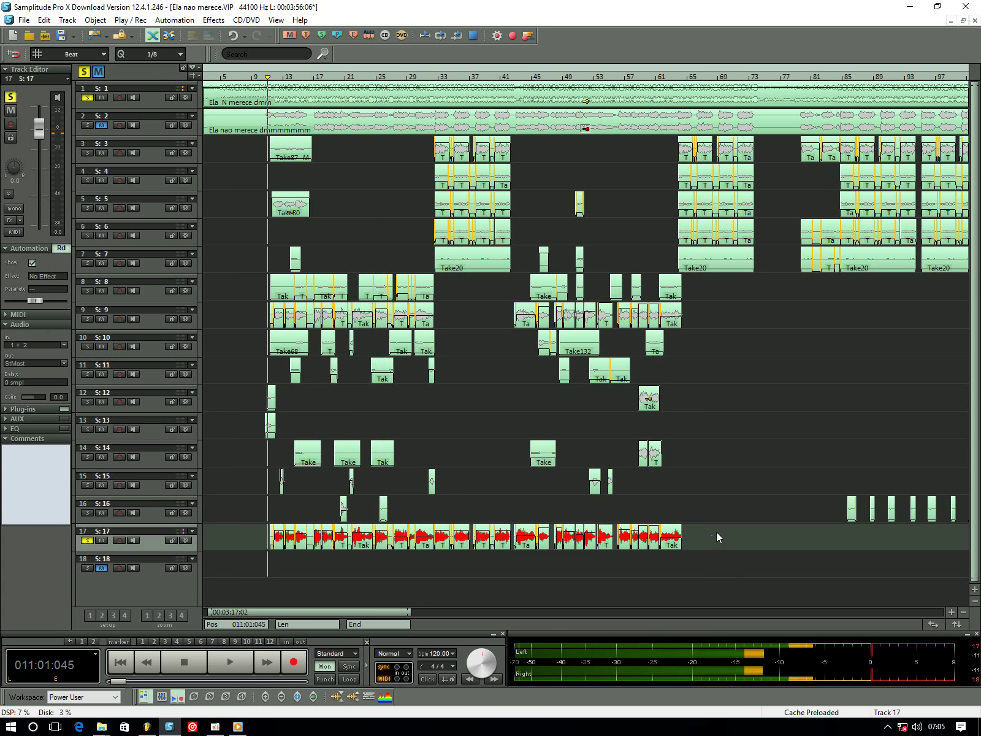
pyautogui.press('m')
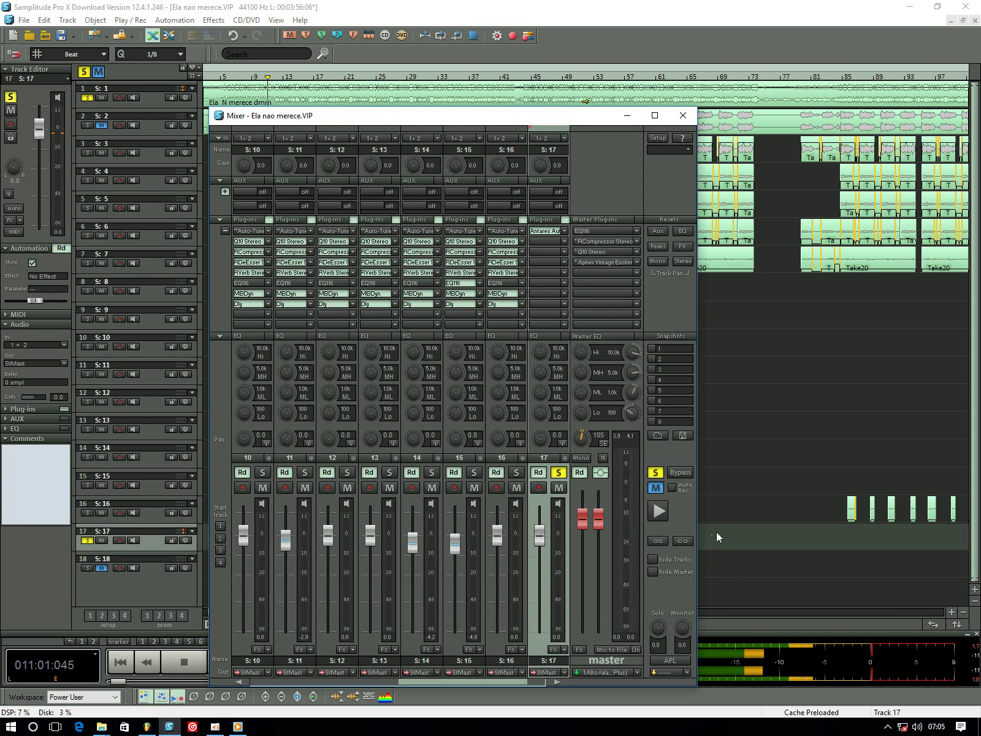
pyautogui.click(564, 245)
pyautogui.moveTo(523, 380)
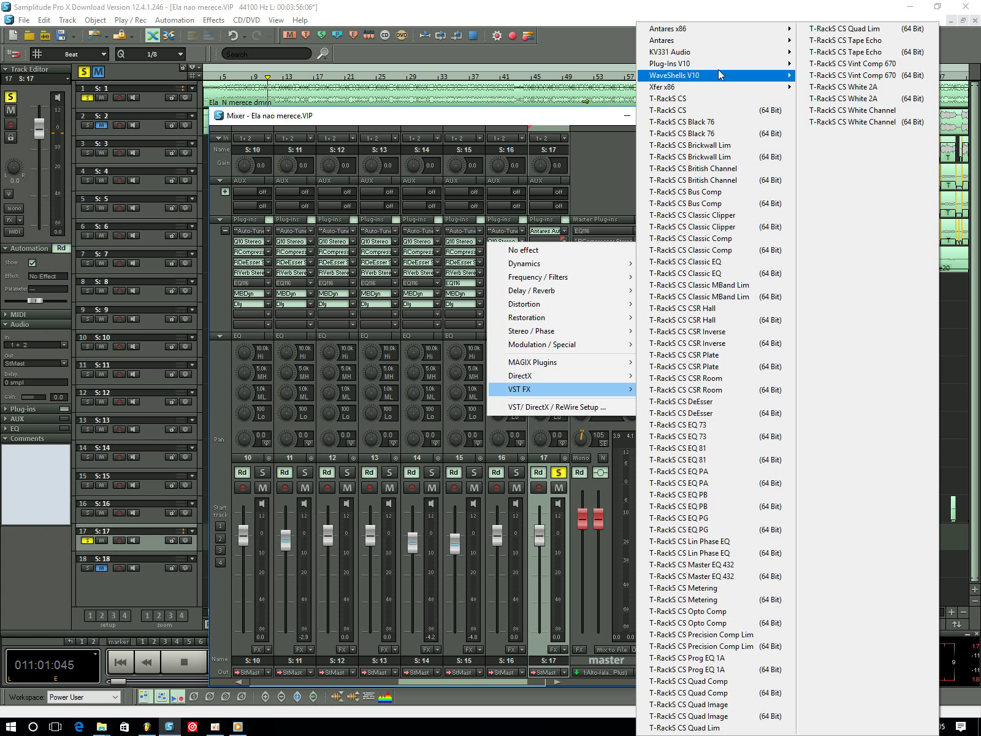
pyautogui.moveTo(719, 69)
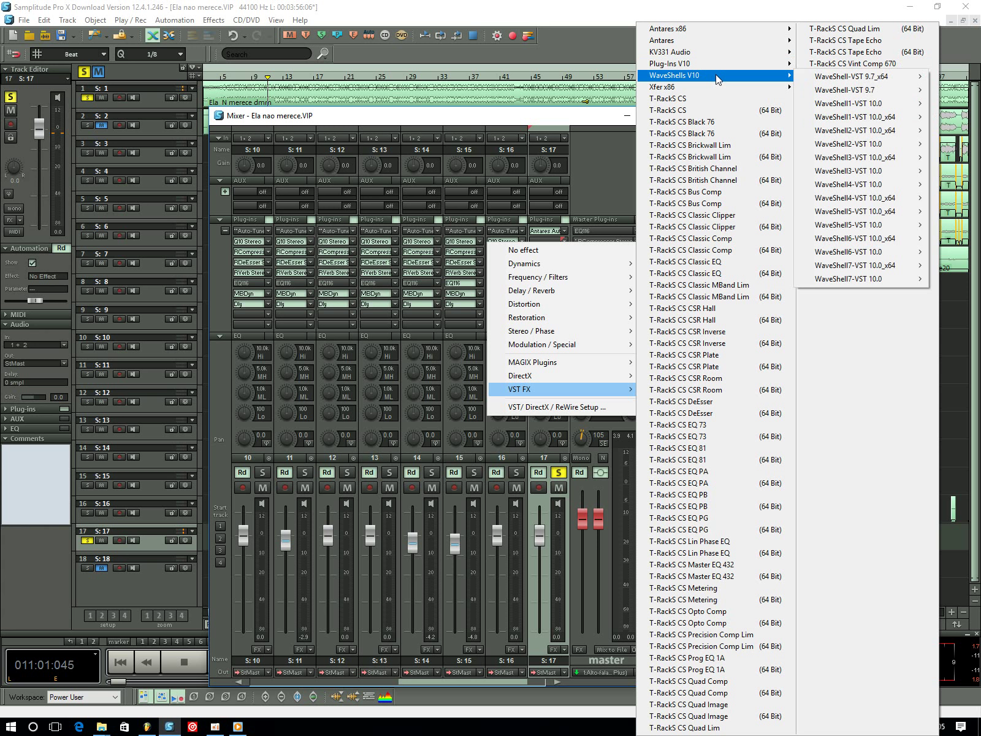
pyautogui.moveTo(852, 92)
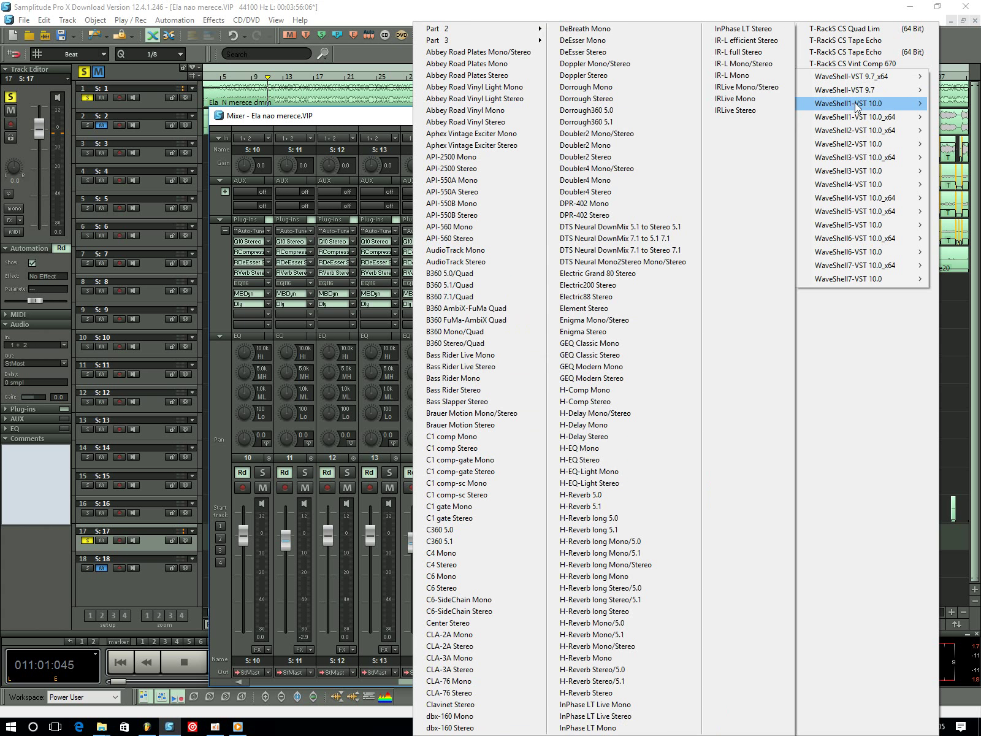
pyautogui.moveTo(504, 43)
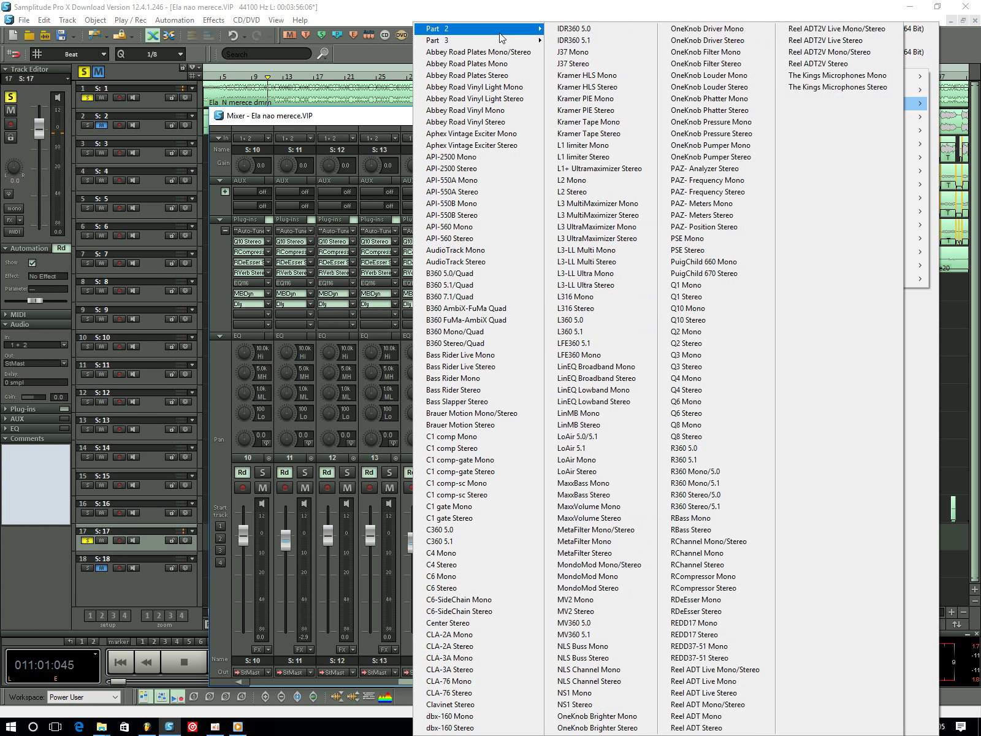
pyautogui.click(699, 320)
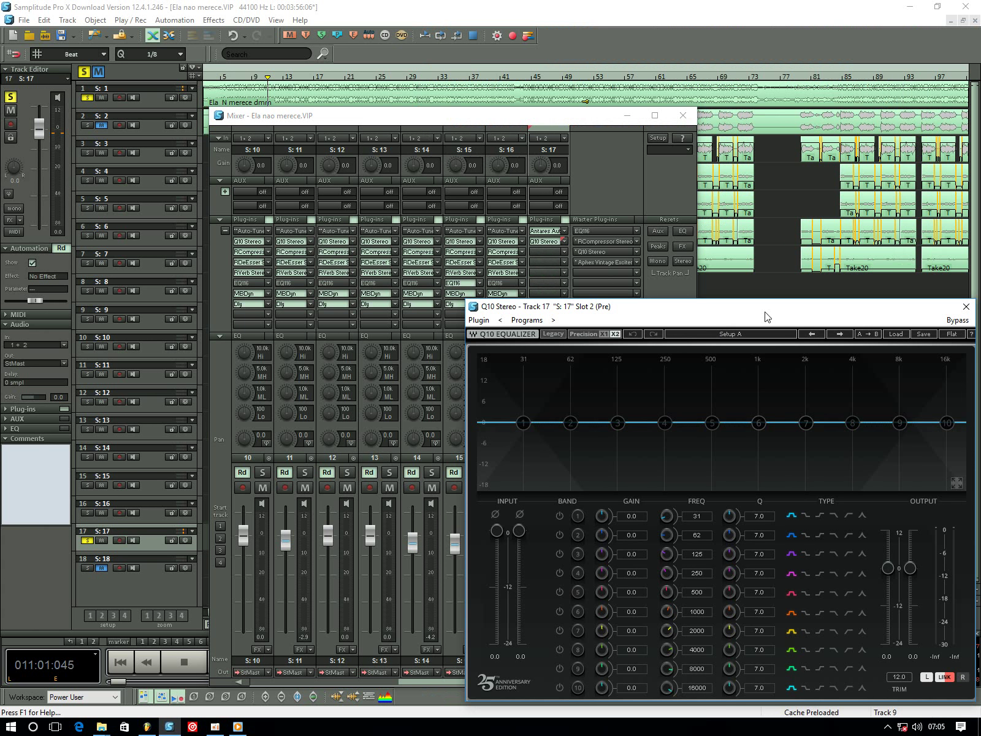
# Turn on band 1 of the Q10 equalizer as a high-pass filter, and close the mixer
pyautogui.moveTo(764, 315); pyautogui.dragTo(515, 168)
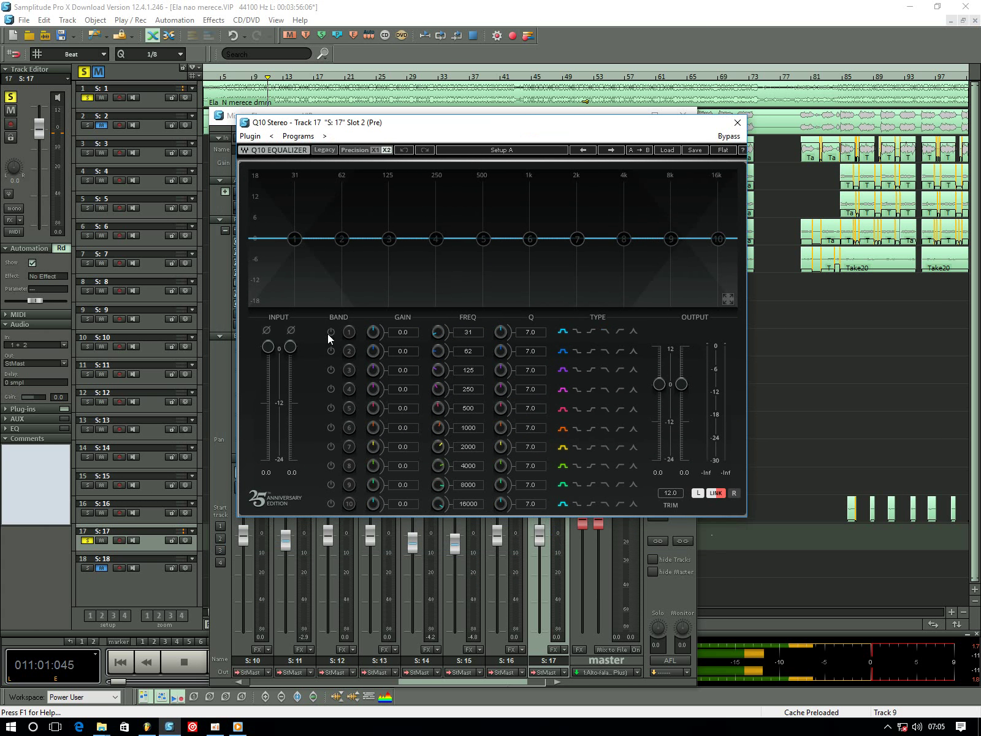
pyautogui.click(329, 333)
pyautogui.click(619, 332)
pyautogui.moveTo(376, 123); pyautogui.dragTo(498, 125)
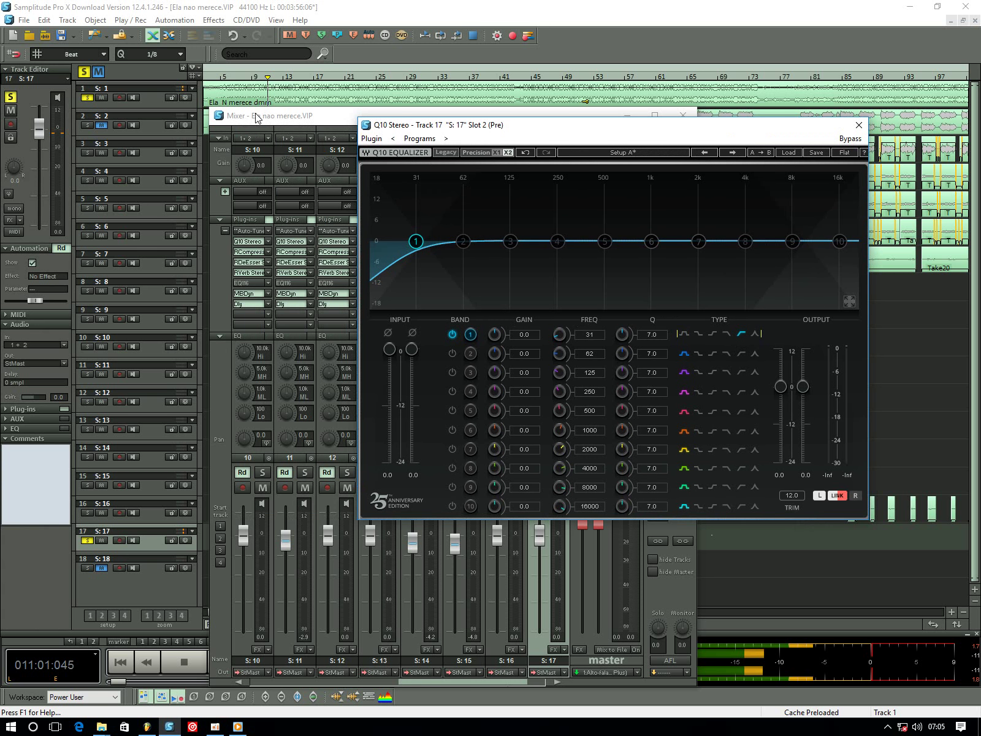
pyautogui.moveTo(258, 114); pyautogui.dragTo(203, 217)
pyautogui.click(626, 219)
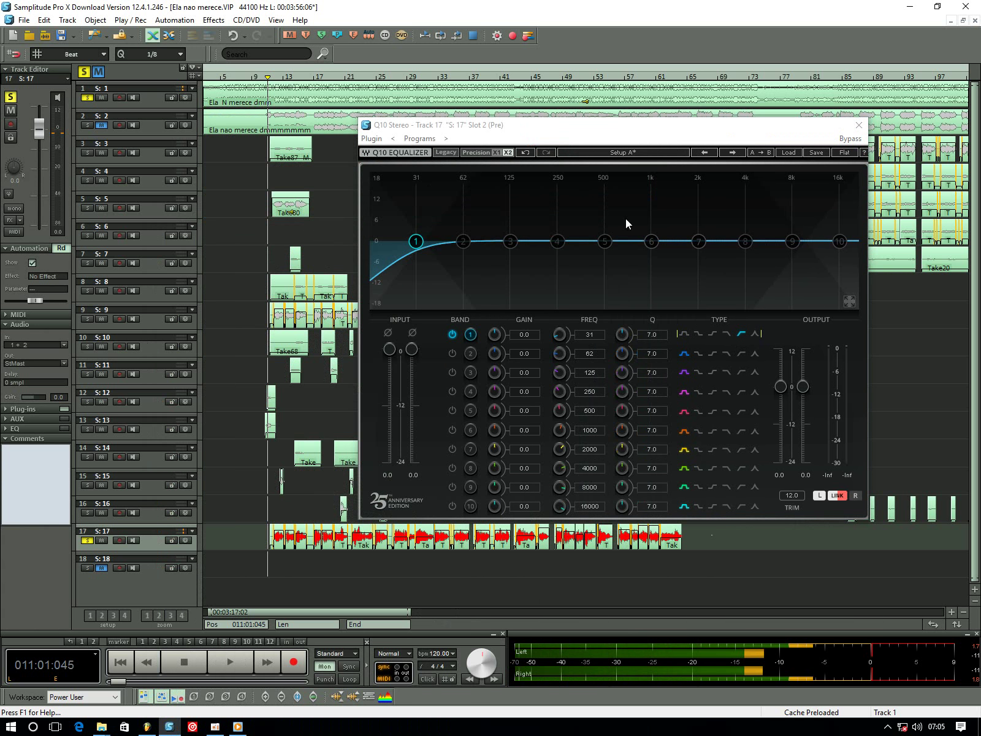
# Place the playback start at the beginning of track 17's vocals in bar 11, play briefly and stop
pyautogui.click(270, 78)
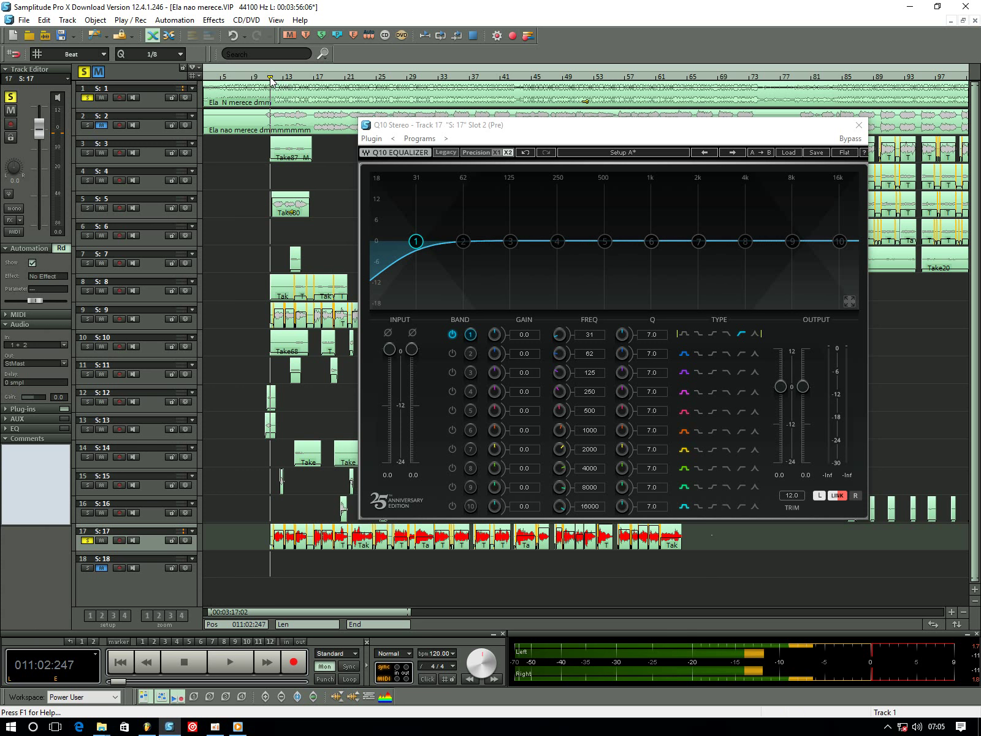
pyautogui.press('space')
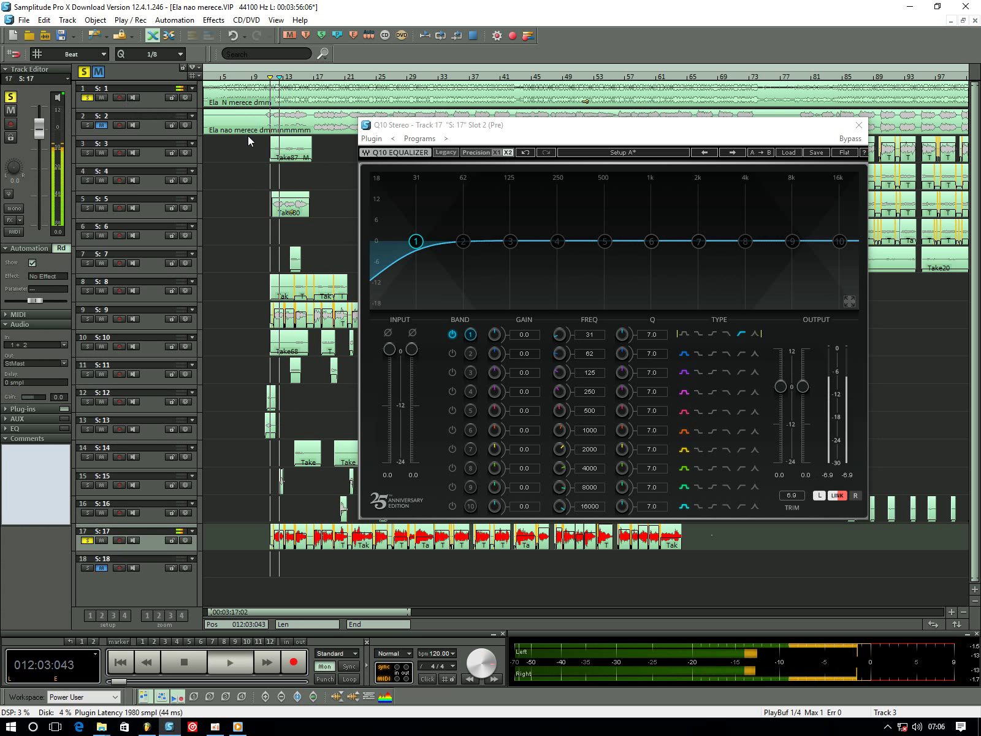
pyautogui.press('space')
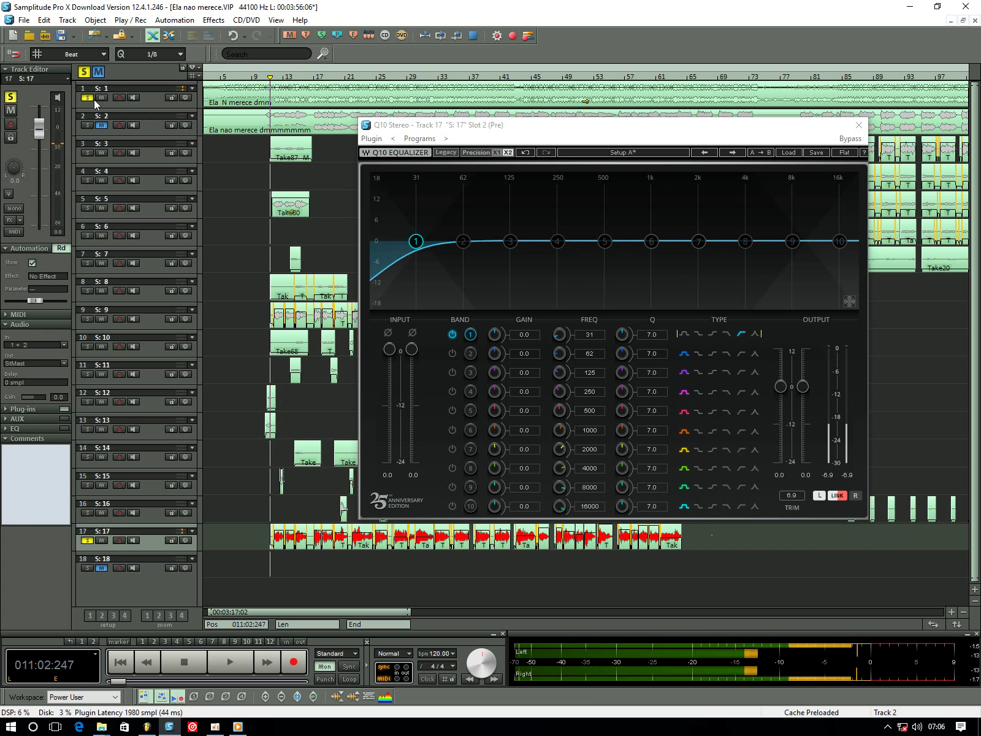
# Turn off solo on track 1 and play the vocals of track 17 alone, and stop playback
pyautogui.click(88, 98)
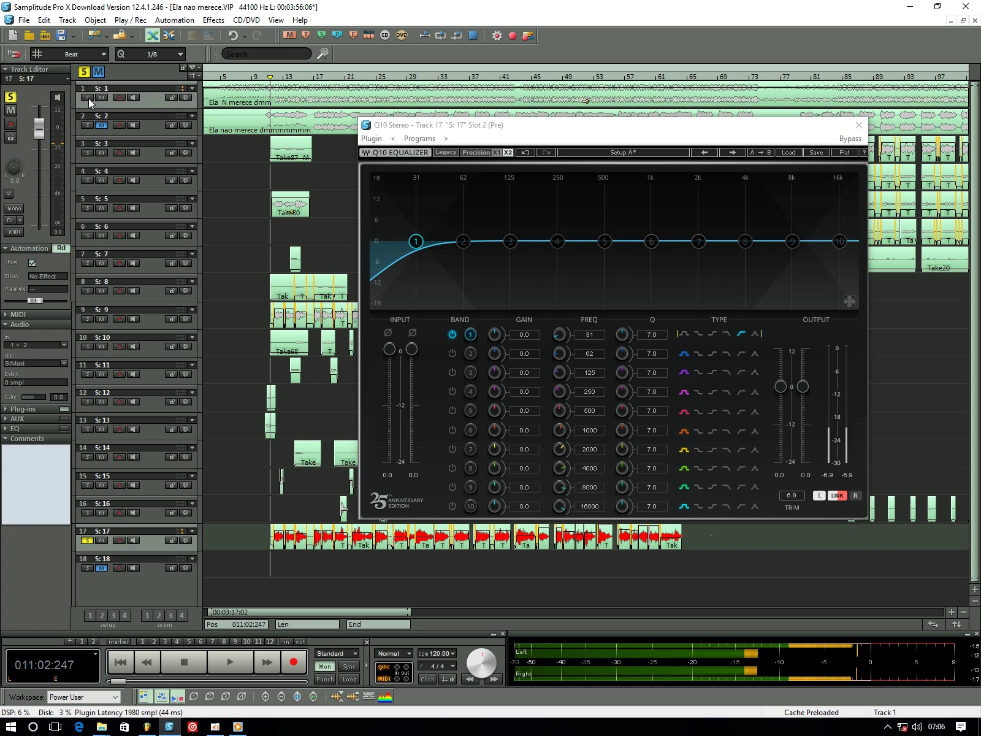
pyautogui.press('space')
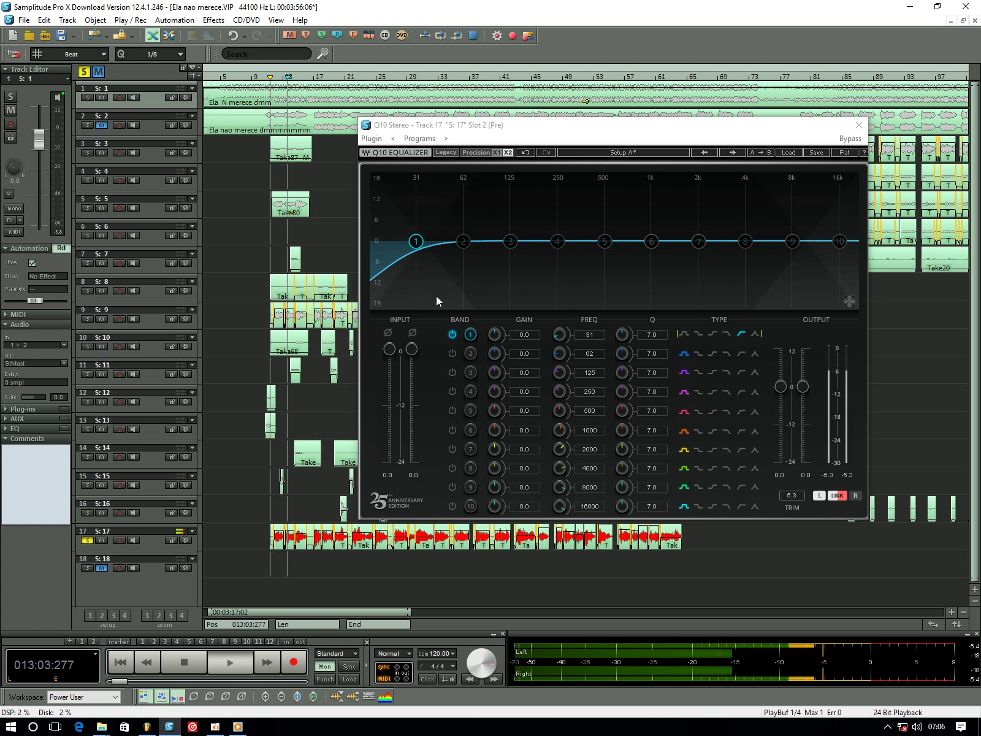
pyautogui.press('space')
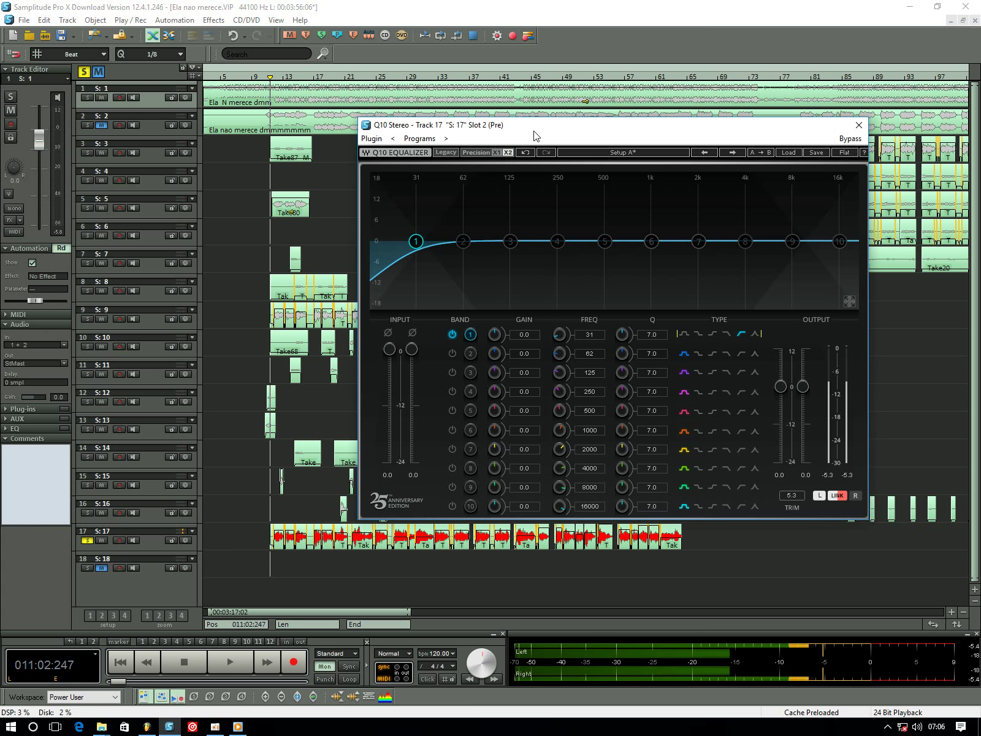
# Raise the Q10's band 1 high-pass frequency to 104 Hz while track 17 plays, and stop playback
pyautogui.moveTo(534, 134); pyautogui.dragTo(473, 111)
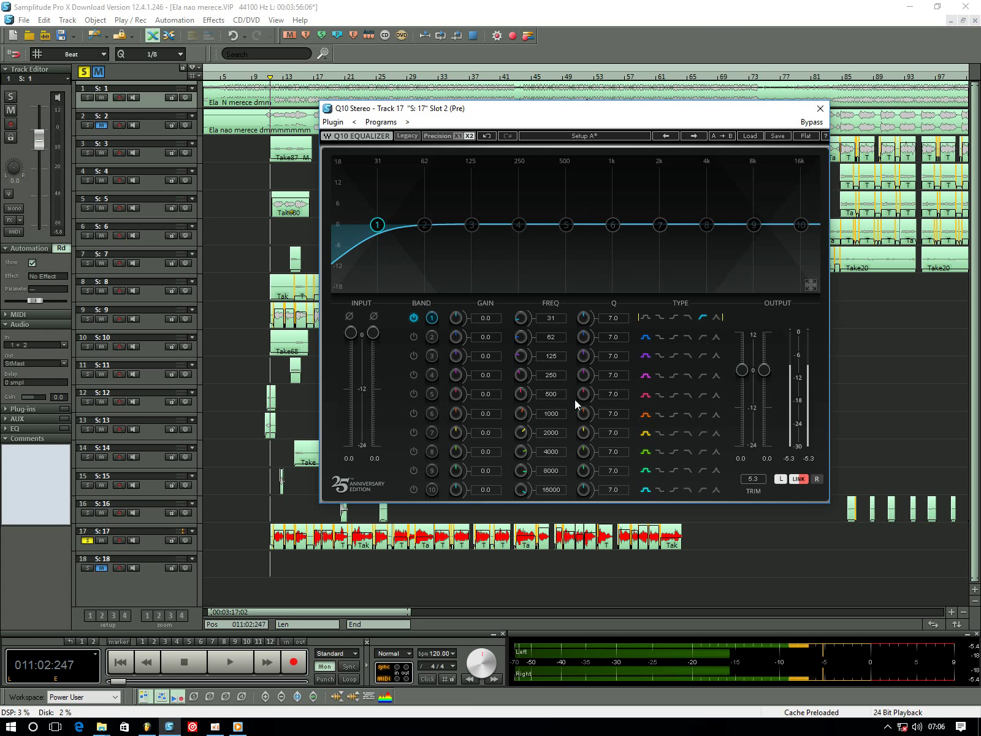
pyautogui.press('space')
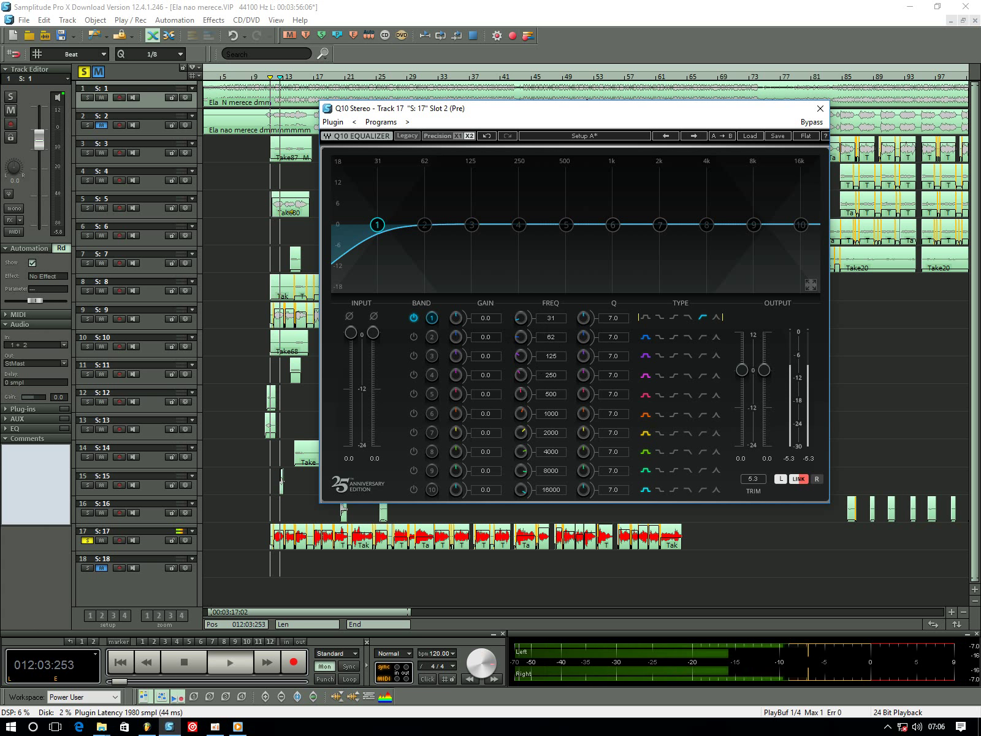
pyautogui.moveTo(521, 317); pyautogui.dragTo(520, 291)
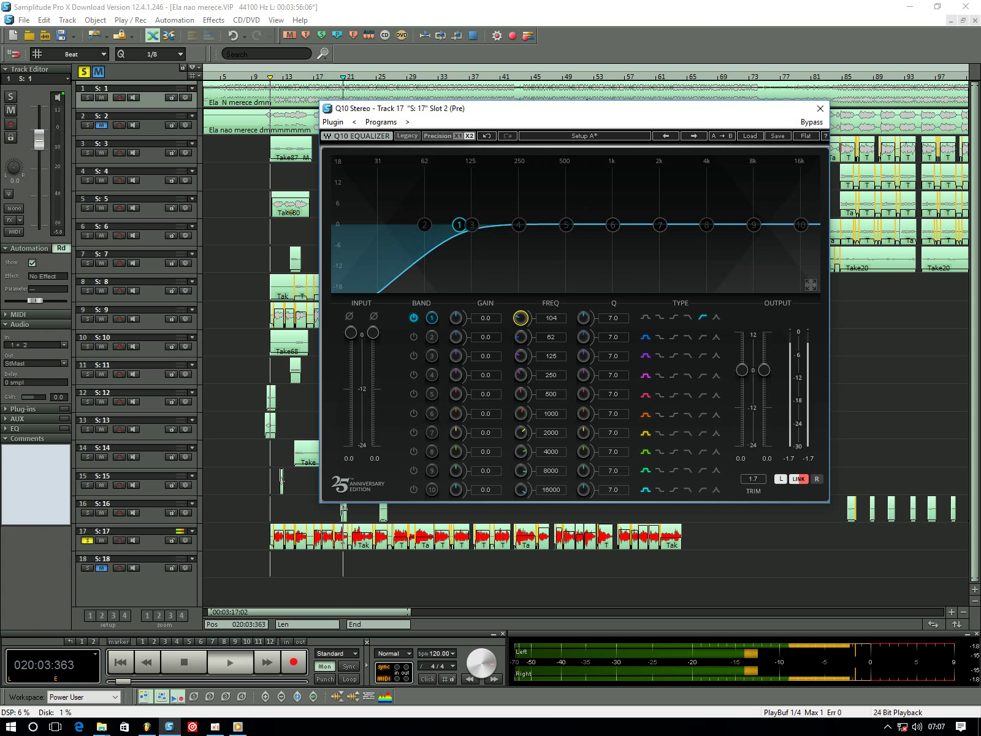
pyautogui.press('space')
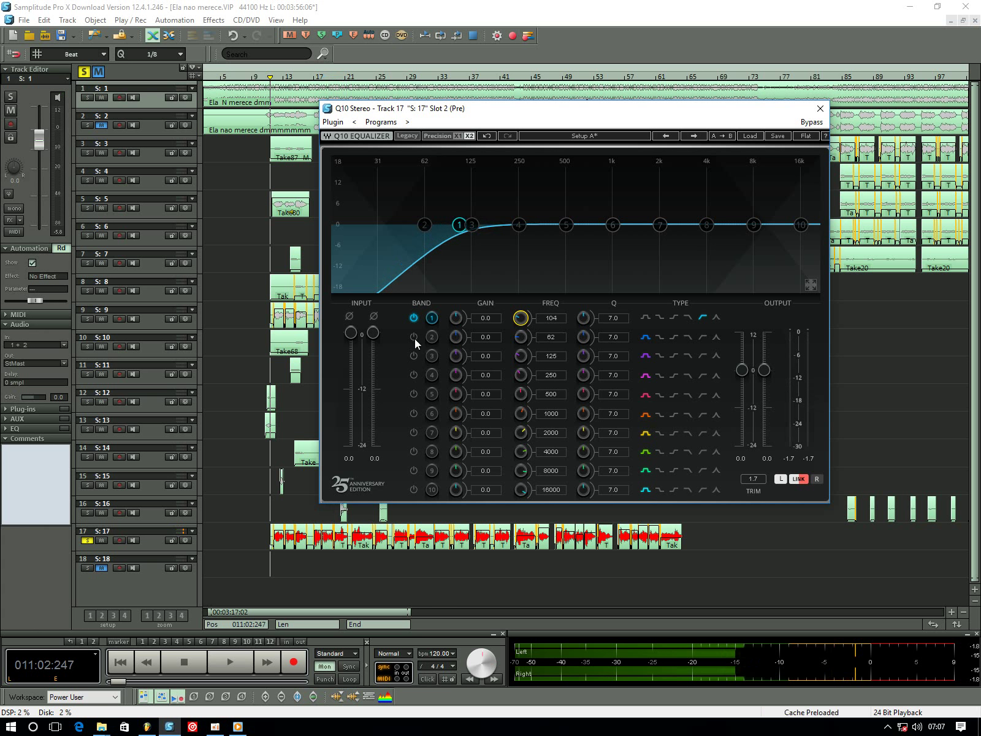
# Turn on Q10 band 2 at 62 Hz, cut its gain to -14.1 dB, and start playback of track 17
pyautogui.click(414, 337)
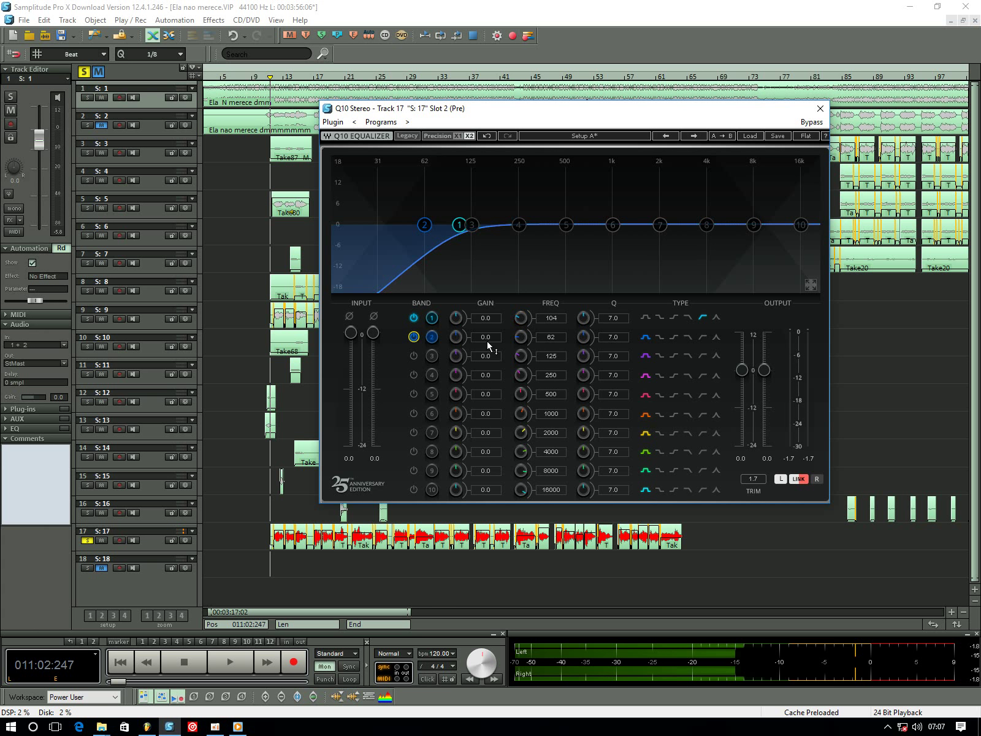
pyautogui.moveTo(456, 337); pyautogui.dragTo(455, 401)
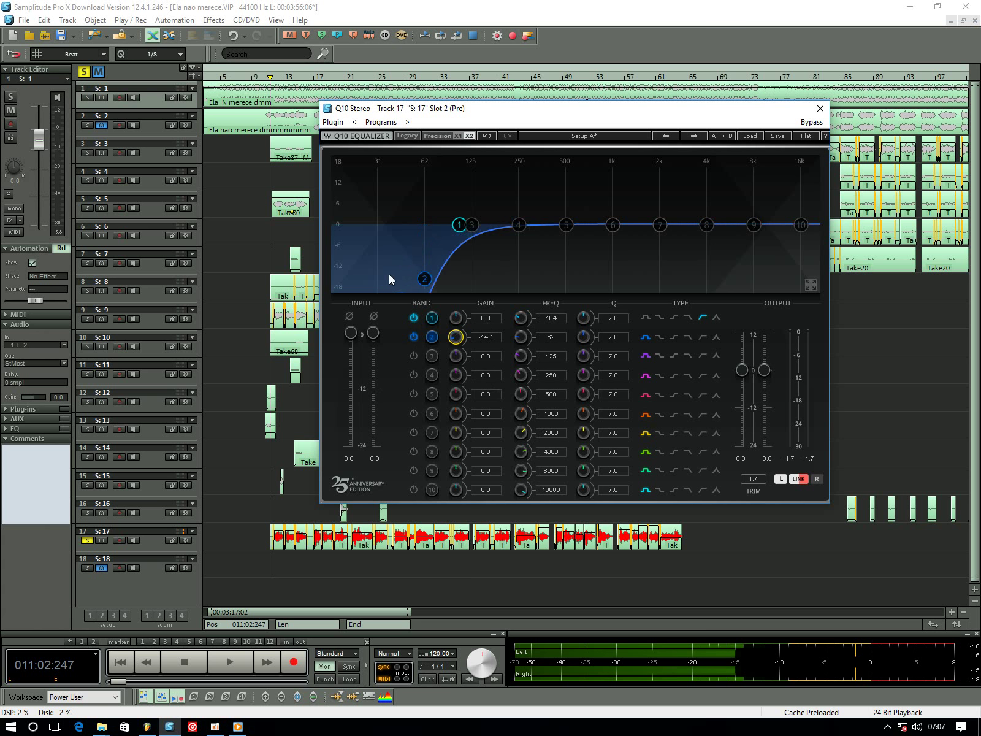
pyautogui.press('space')
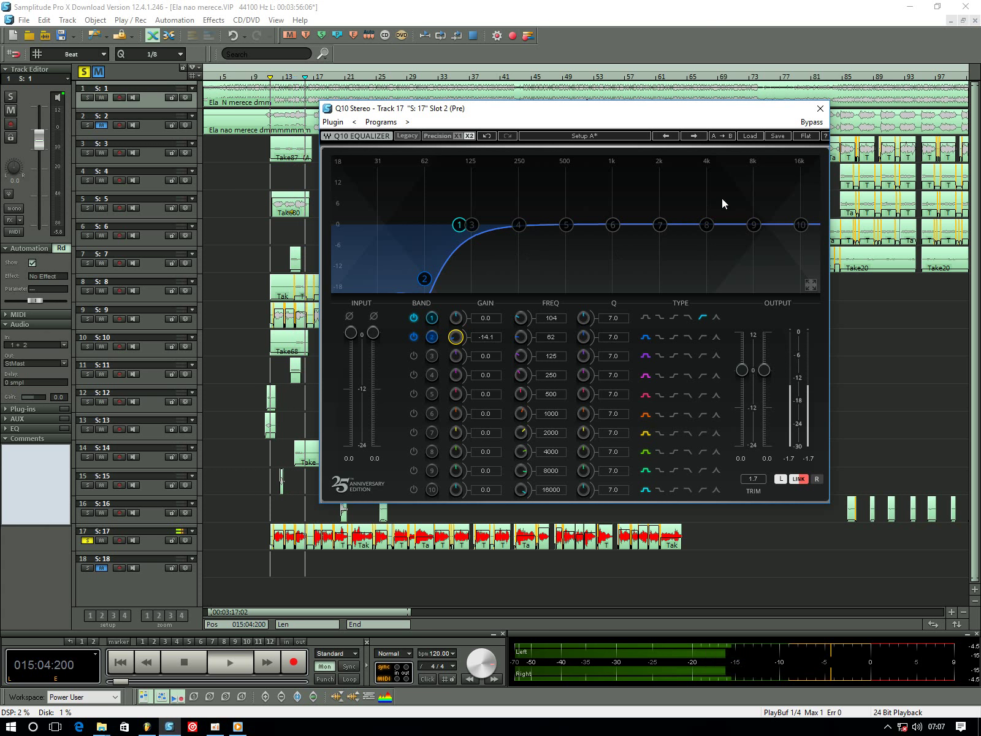
# Compare track 17's vocals from bar 11 with the Q10 bypassed and active, leaving it active with playback running
pyautogui.press('space')
pyautogui.click(812, 122)
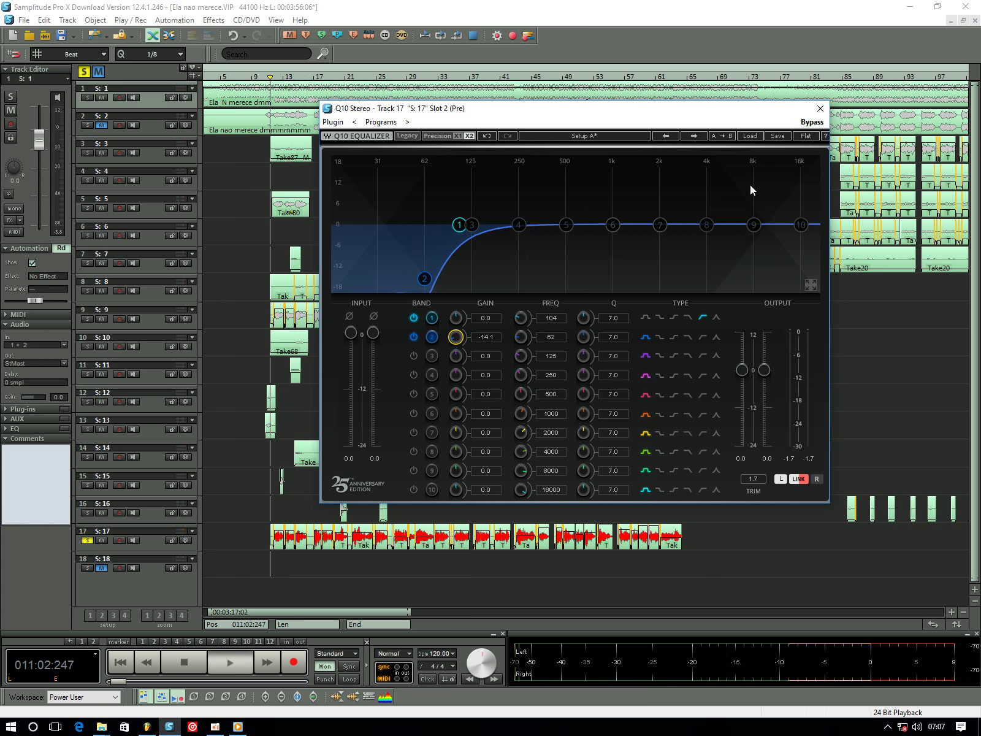
pyautogui.press('space')
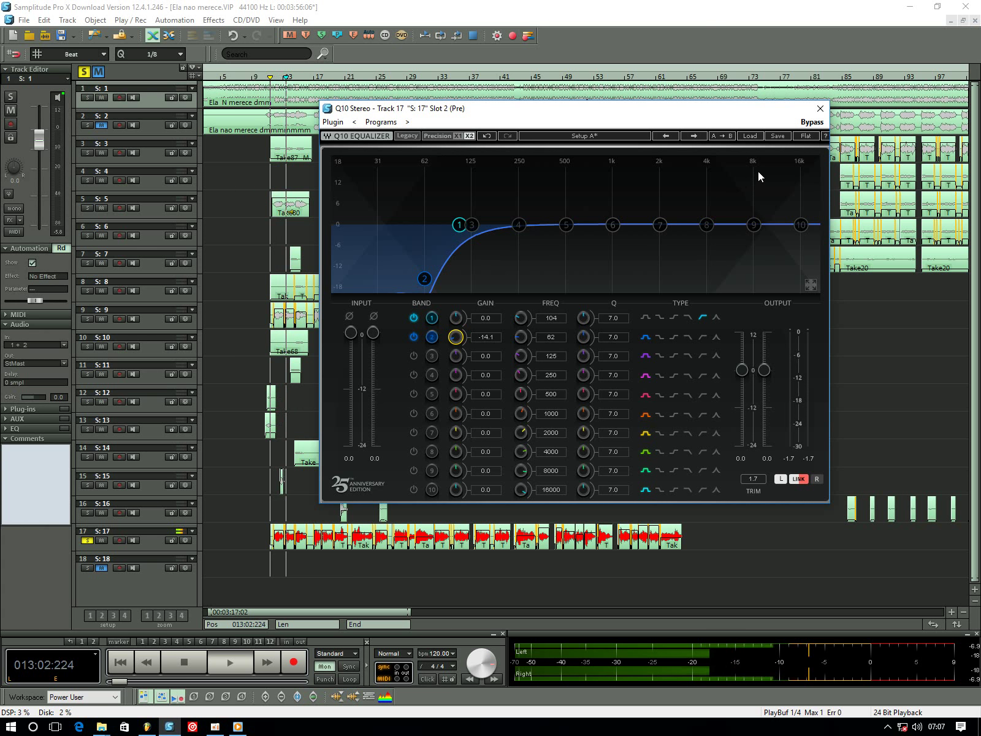
pyautogui.press('space')
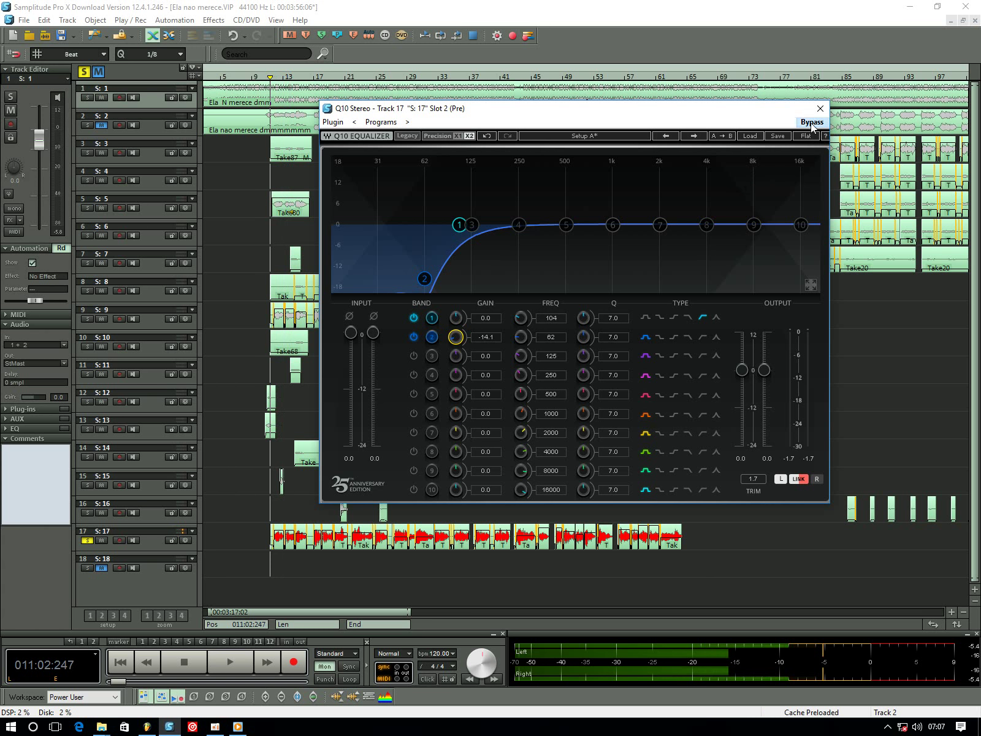
pyautogui.press('space')
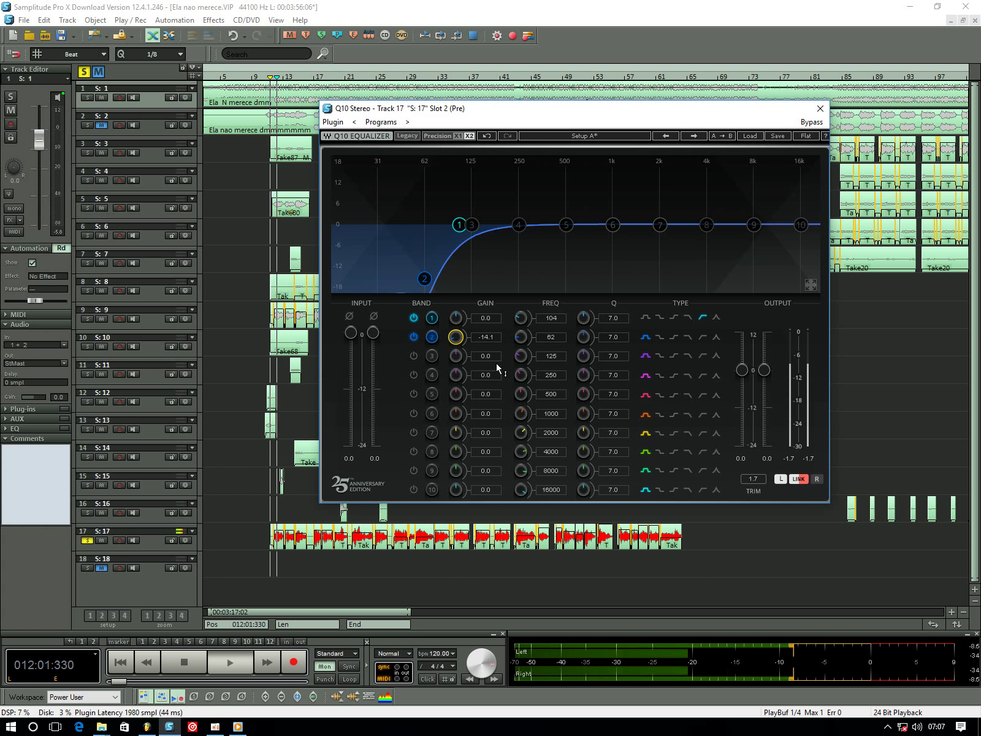
# Turn on Q10 band 3, boost its gain to 18 dB, and sweep its frequency to 231 Hz during playback
pyautogui.click(414, 356)
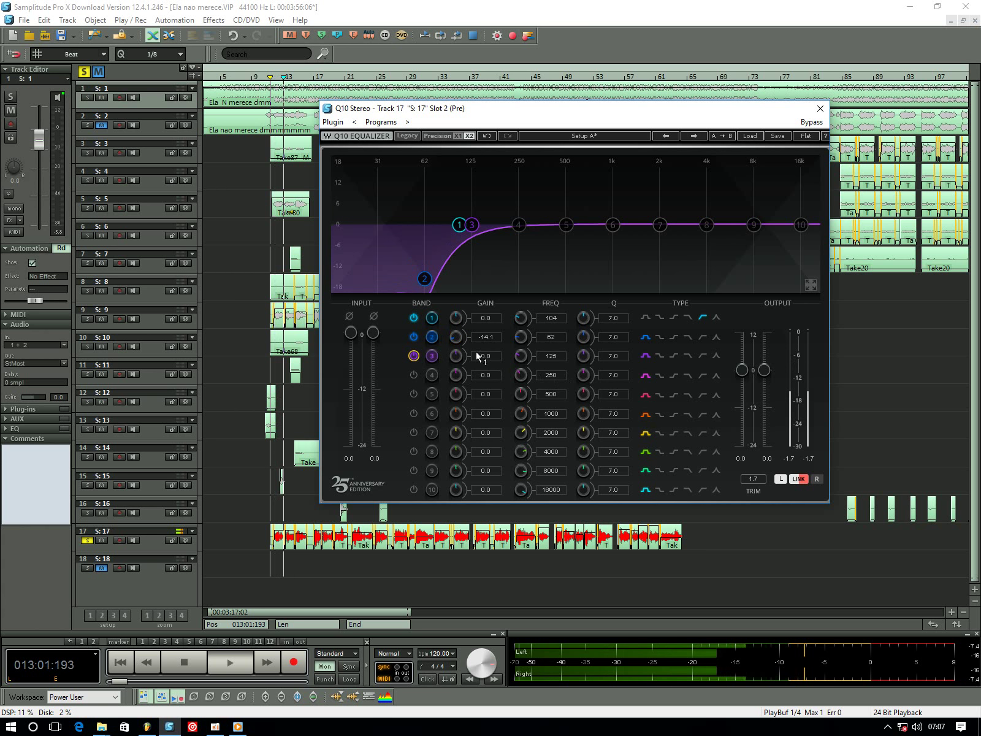
pyautogui.moveTo(456, 355); pyautogui.dragTo(455, 313)
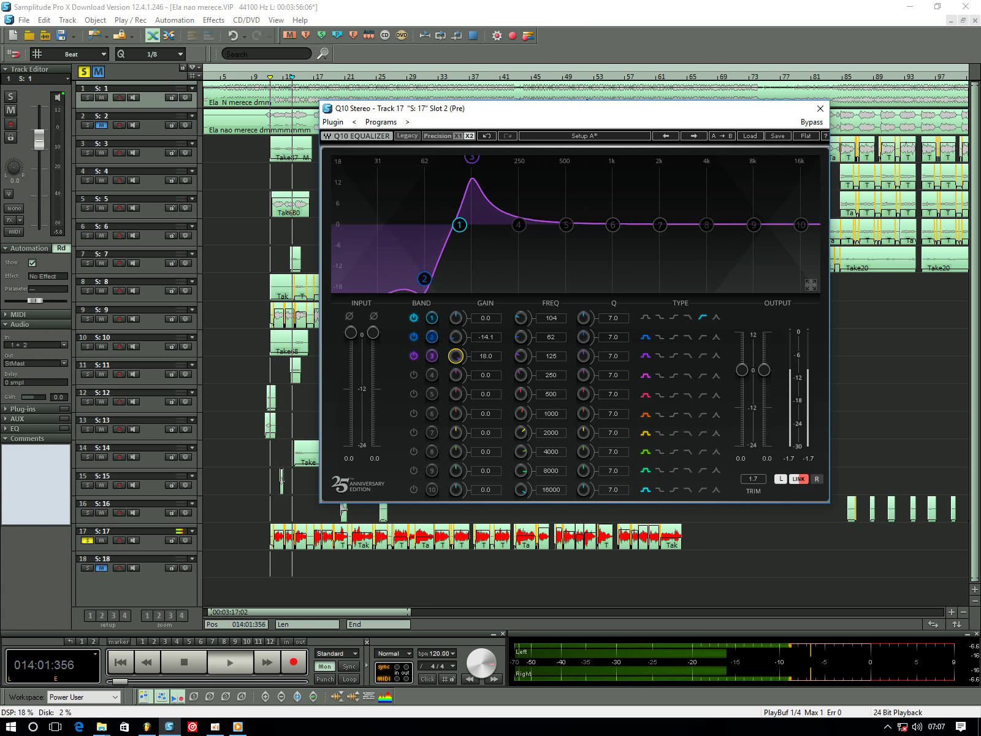
pyautogui.moveTo(550, 357); pyautogui.dragTo(551, 344)
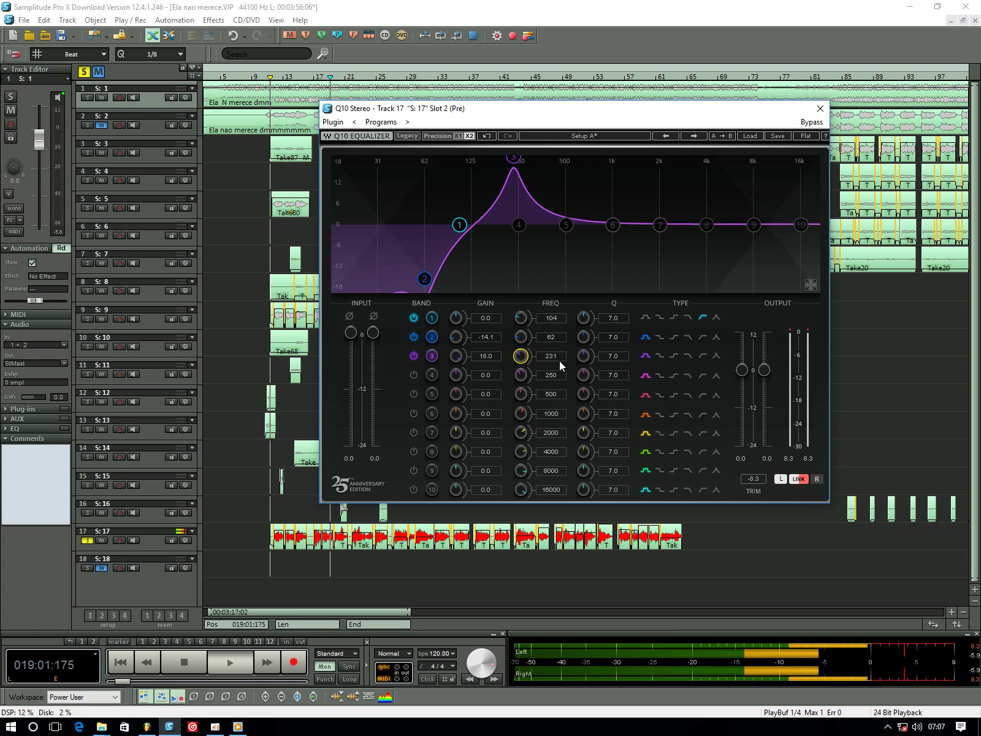
# Raise band 3's Q to 15.6 and cut its gain to -3.9 dB
pyautogui.scroll(5, 612, 356)
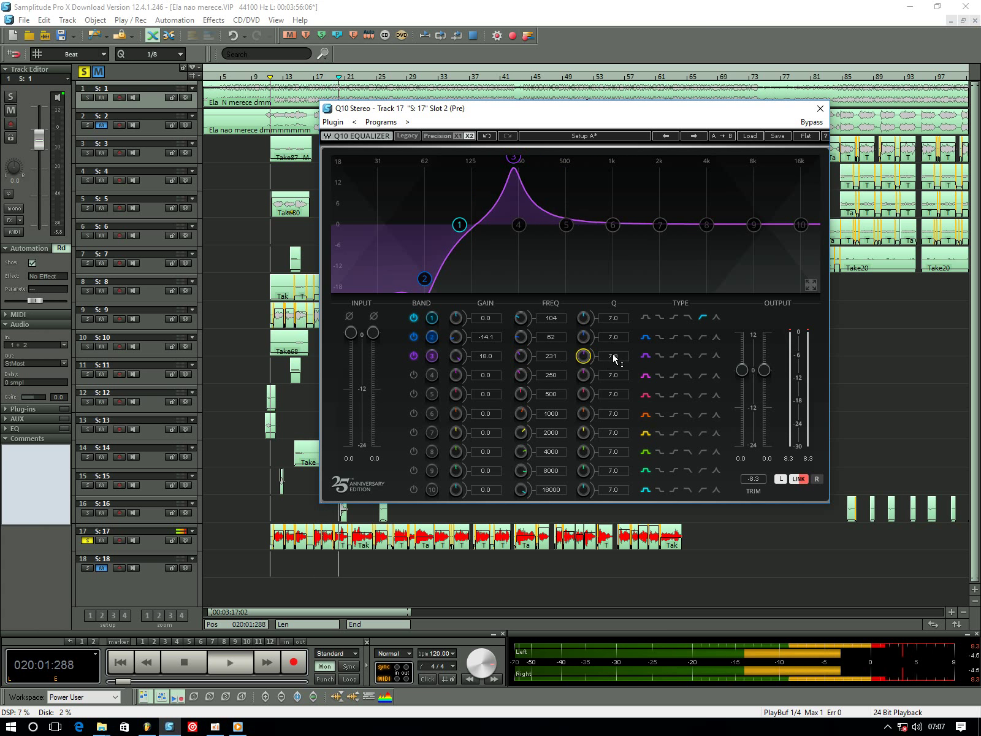
pyautogui.scroll(1, 613, 358)
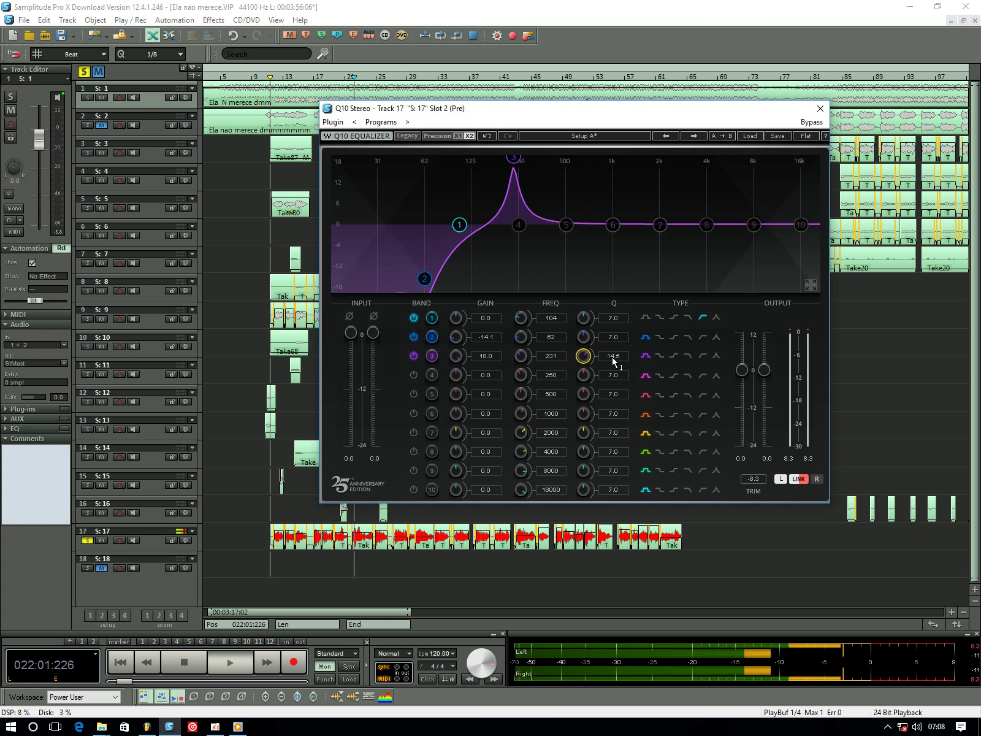
pyautogui.scroll(1, 616, 360)
pyautogui.scroll(2, 616, 361)
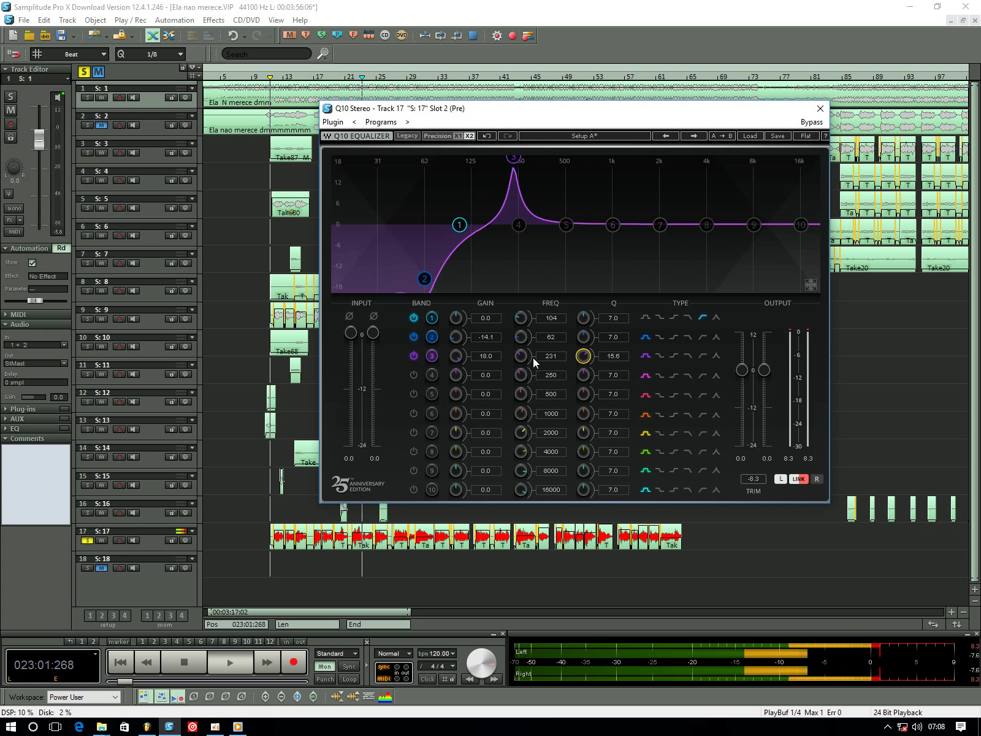
pyautogui.moveTo(484, 361); pyautogui.dragTo(485, 407)
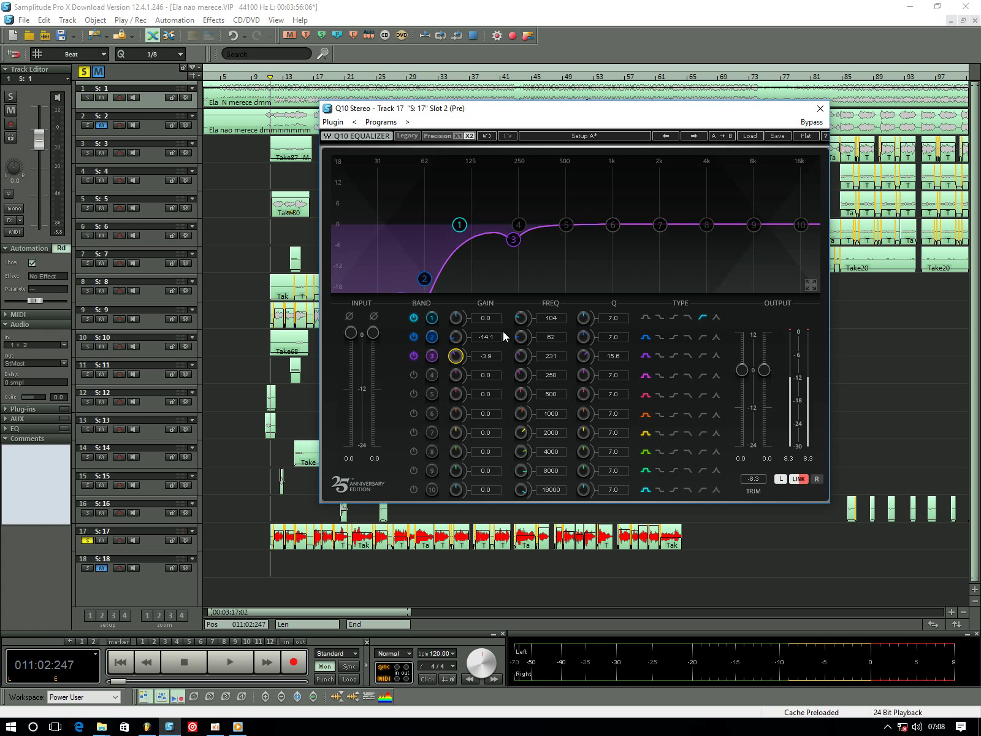
# Play track 17 with the Q10 active and again with it bypassed to hear the effect of the band 3 cut
pyautogui.press('space')
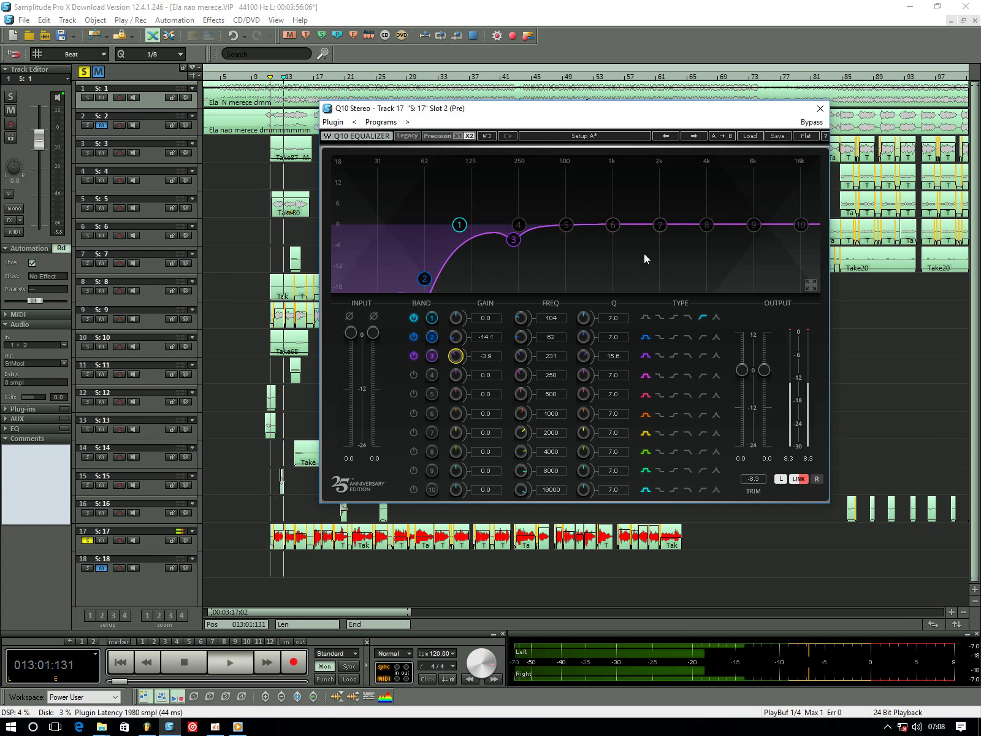
pyautogui.press('space')
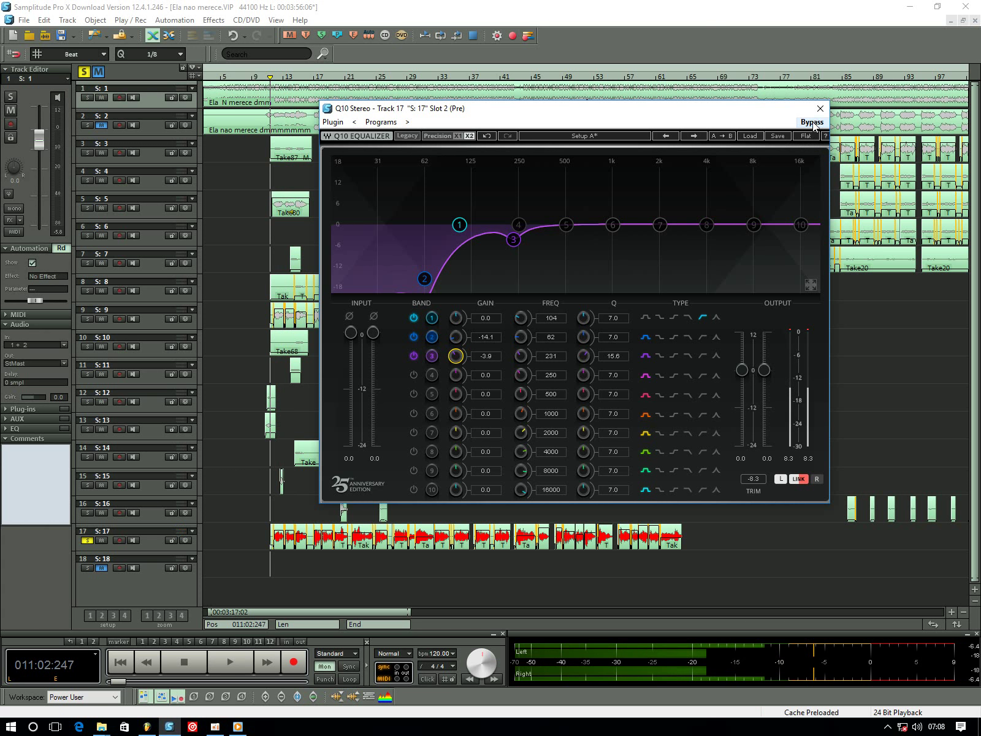
pyautogui.press('space')
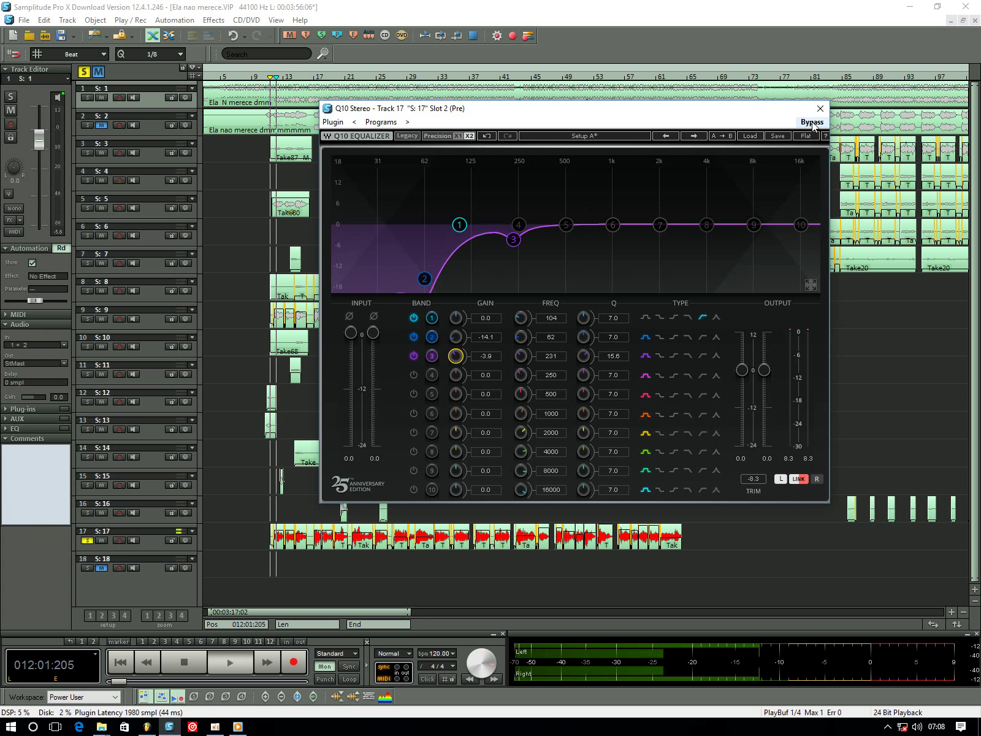
pyautogui.press('space')
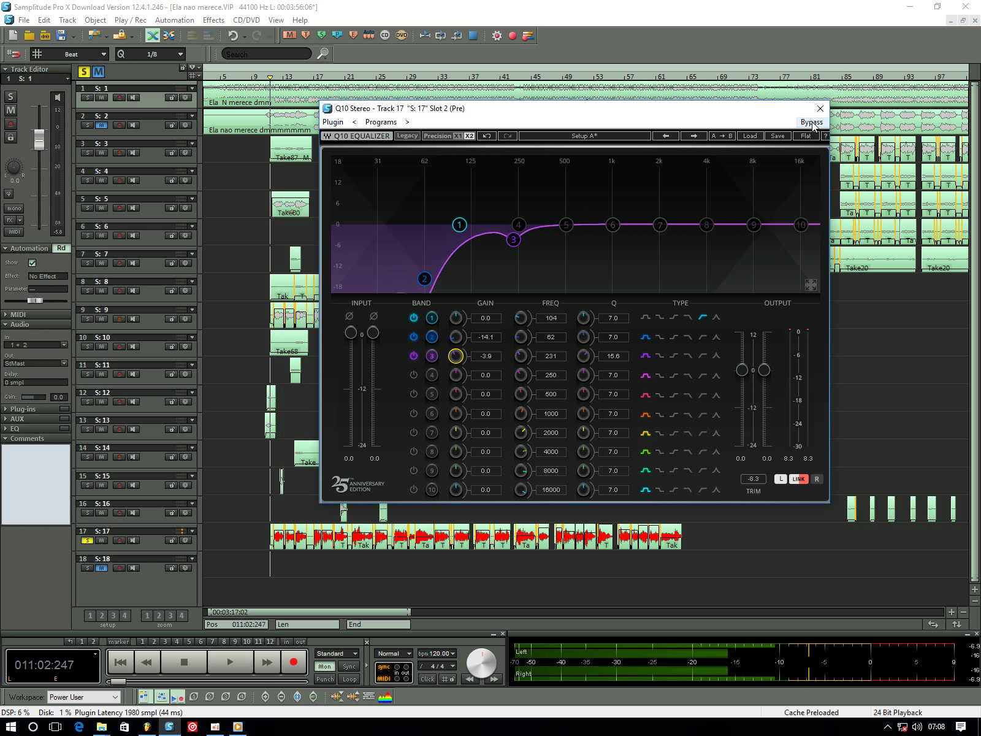
# Lower band 3's gain to -4.6 dB while track 17 plays, and stop playback
pyautogui.press('space')
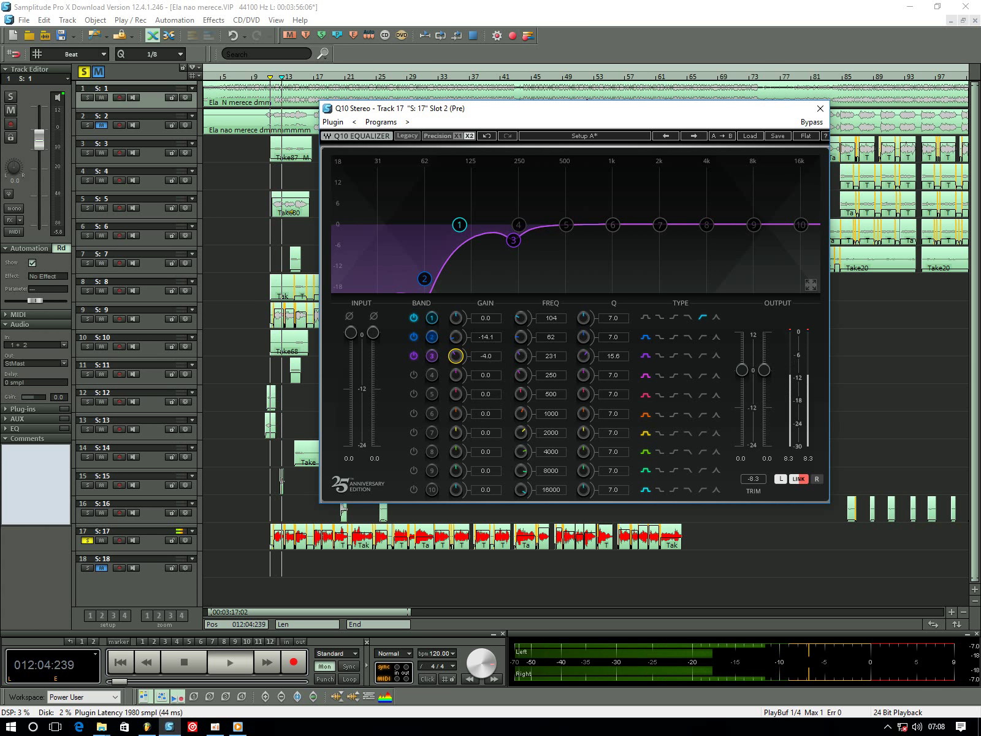
pyautogui.press('Down')
pyautogui.press('Down')
pyautogui.press('Down')
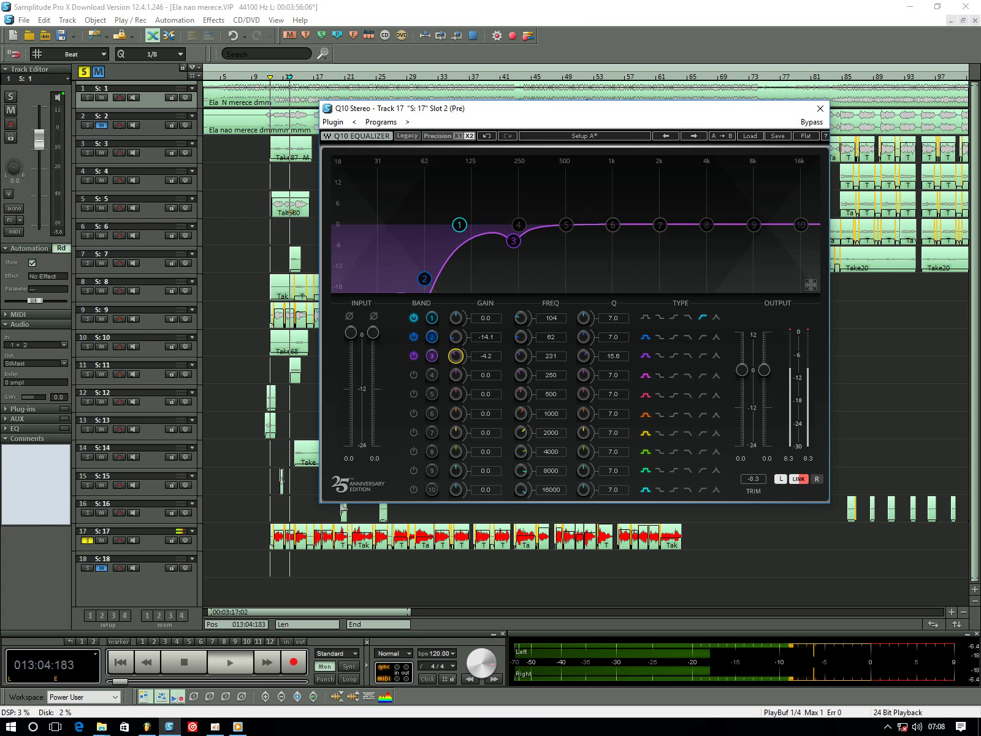
pyautogui.press('Down')
pyautogui.press('Down')
pyautogui.press('Down')
pyautogui.press('Down')
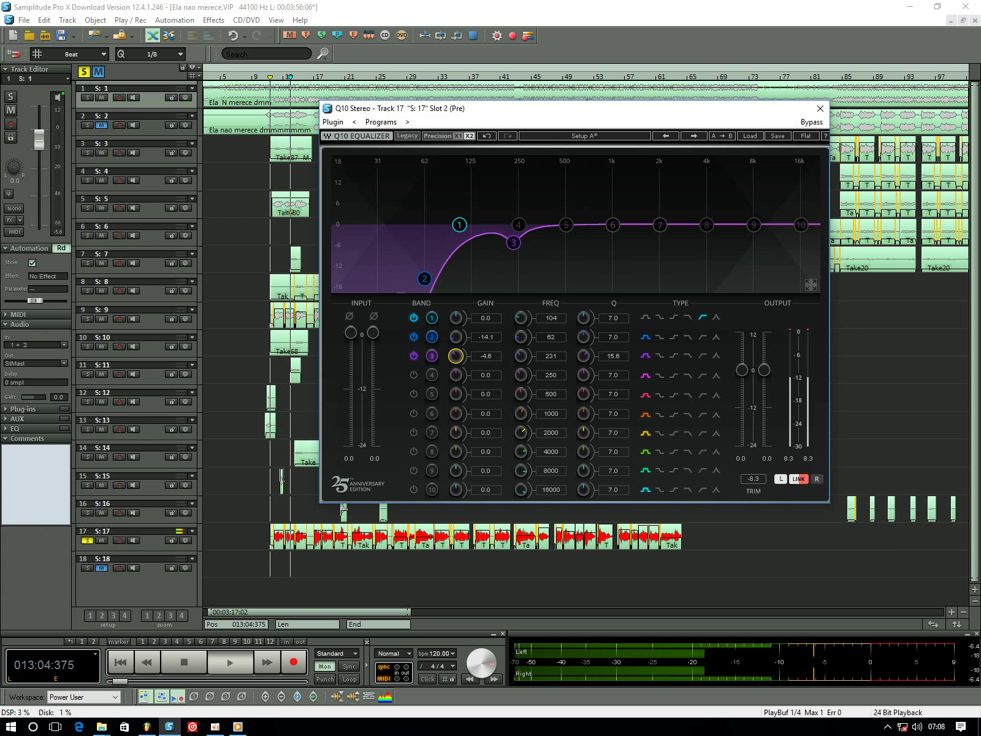
pyautogui.press('space')
# Turn on Q10 bands 4 and 5, boost band 5 to 18 dB, and sweep its frequency to 507 Hz during playback
pyautogui.click(414, 375)
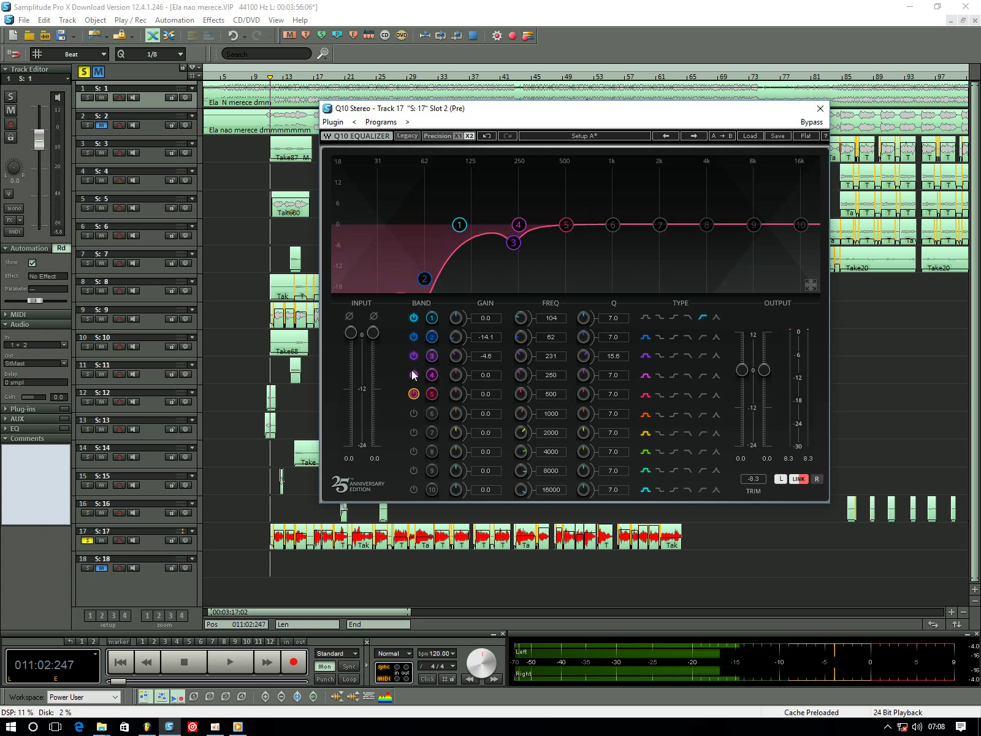
pyautogui.moveTo(484, 398); pyautogui.dragTo(484, 365)
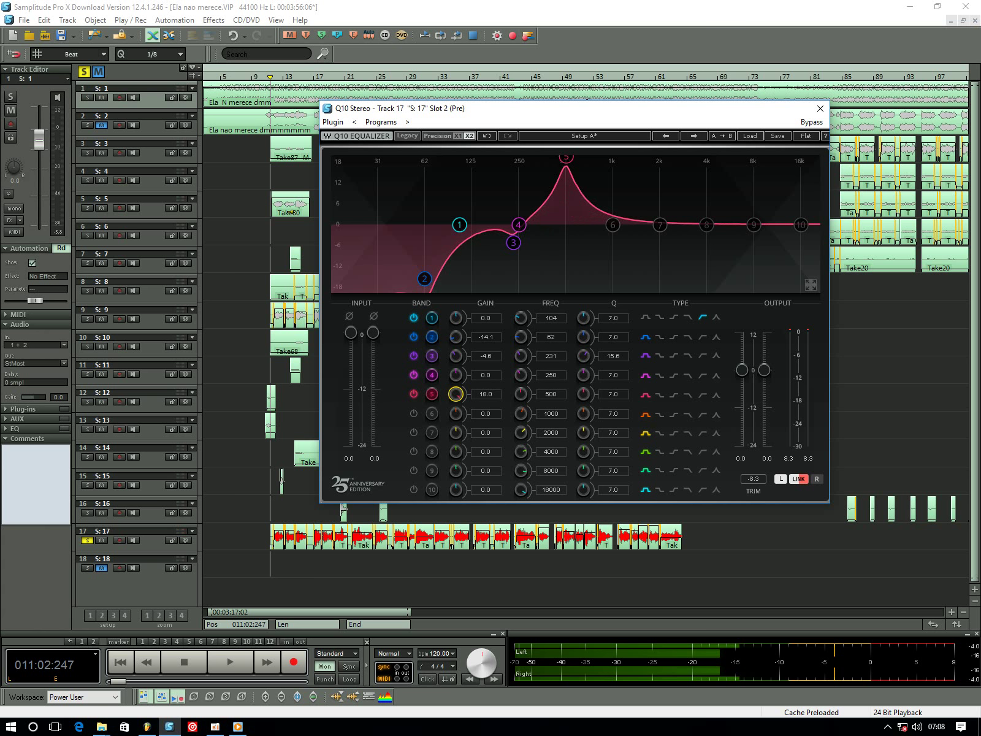
pyautogui.press('space')
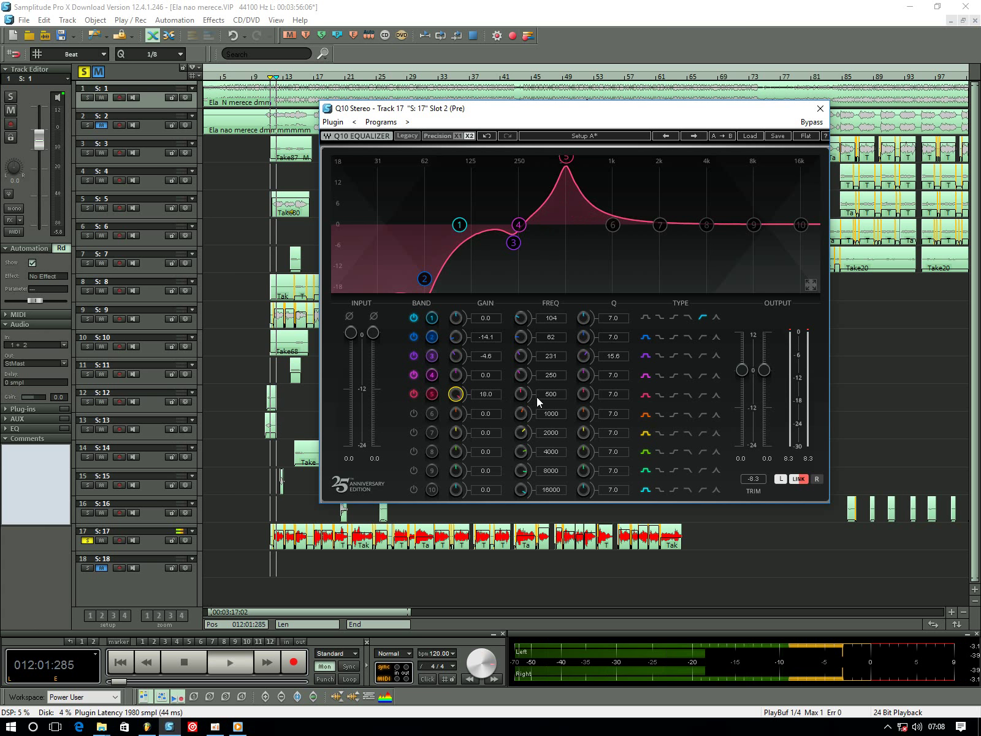
pyautogui.moveTo(552, 401)
pyautogui.mouseDown()
pyautogui.moveTo(551, 377)
pyautogui.moveTo(549, 401)
pyautogui.mouseUp()
pyautogui.press('space')
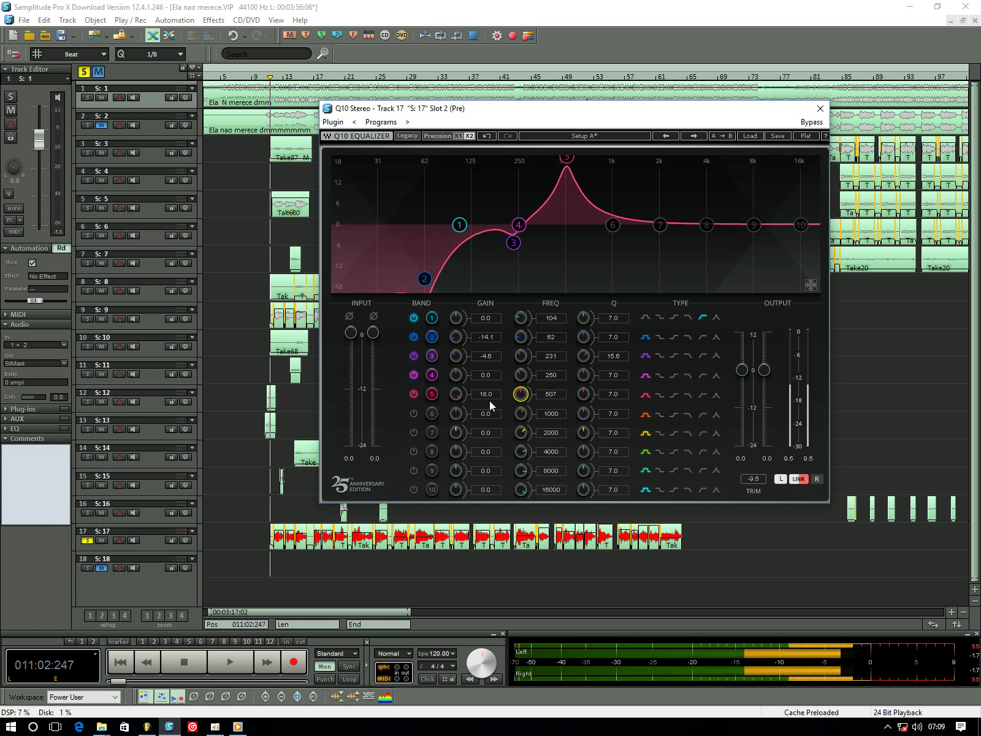
# Cut band 5's gain to -3.2 dB and raise its Q to 14.2 while listening to track 17, and stop playback
pyautogui.moveTo(487, 400); pyautogui.dragTo(486, 430)
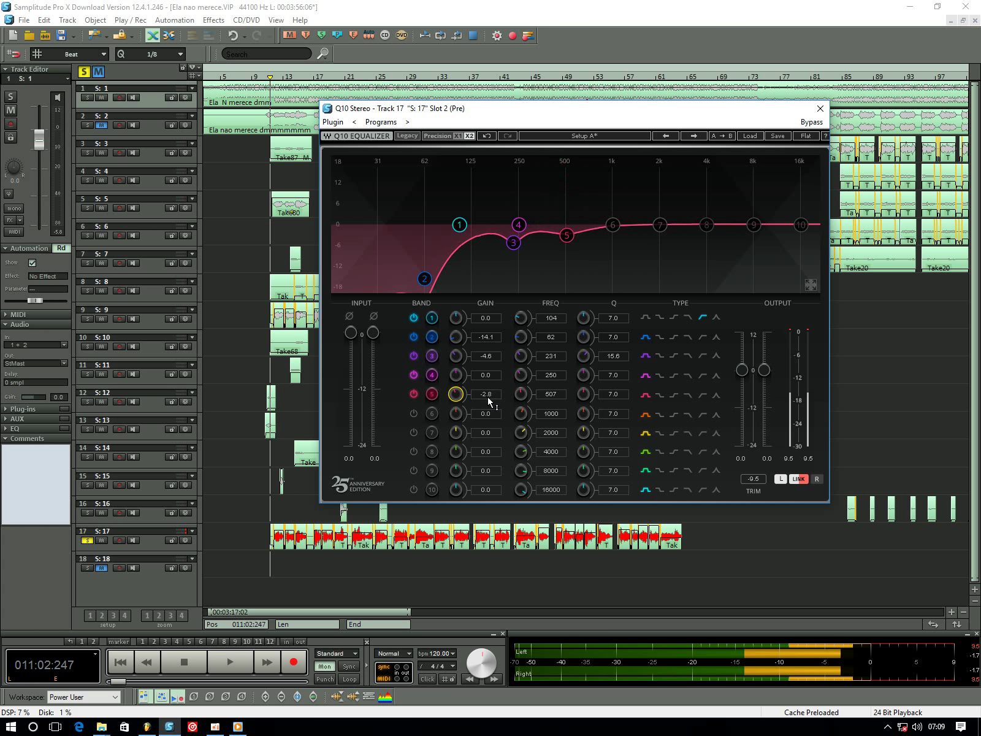
pyautogui.press('space')
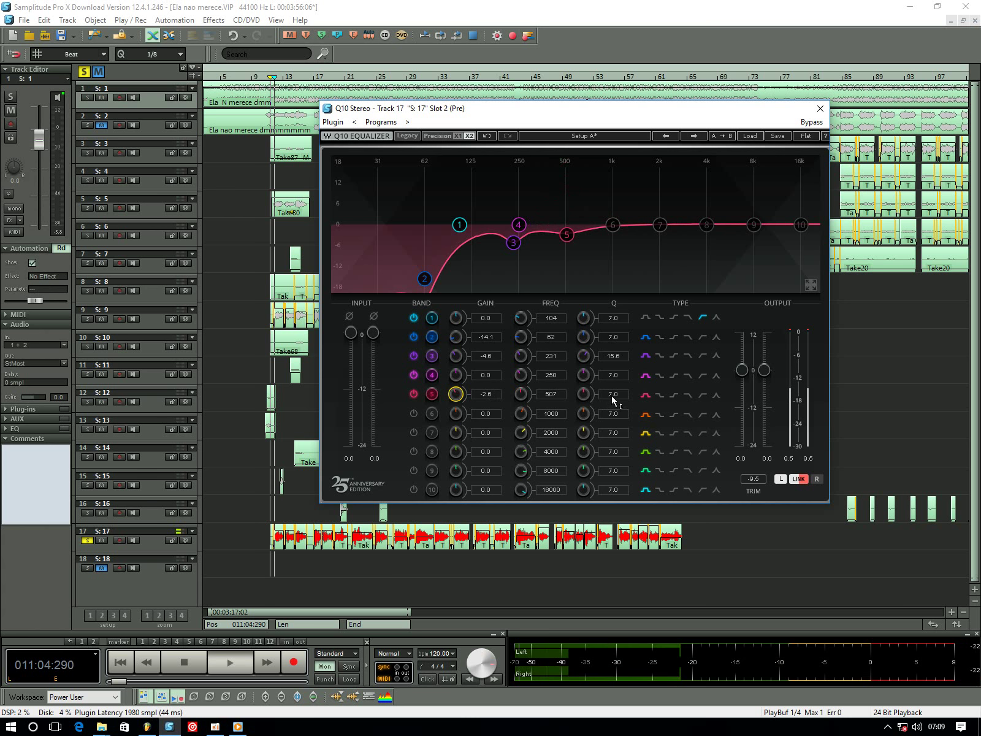
pyautogui.scroll(3, 612, 399)
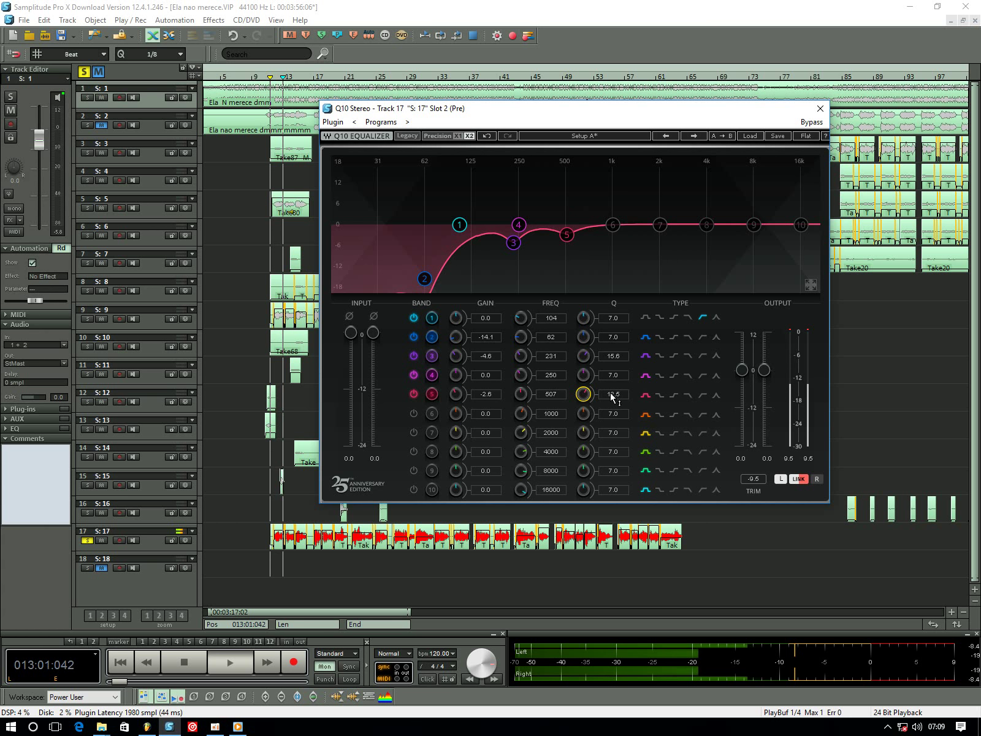
pyautogui.scroll(1, 612, 397)
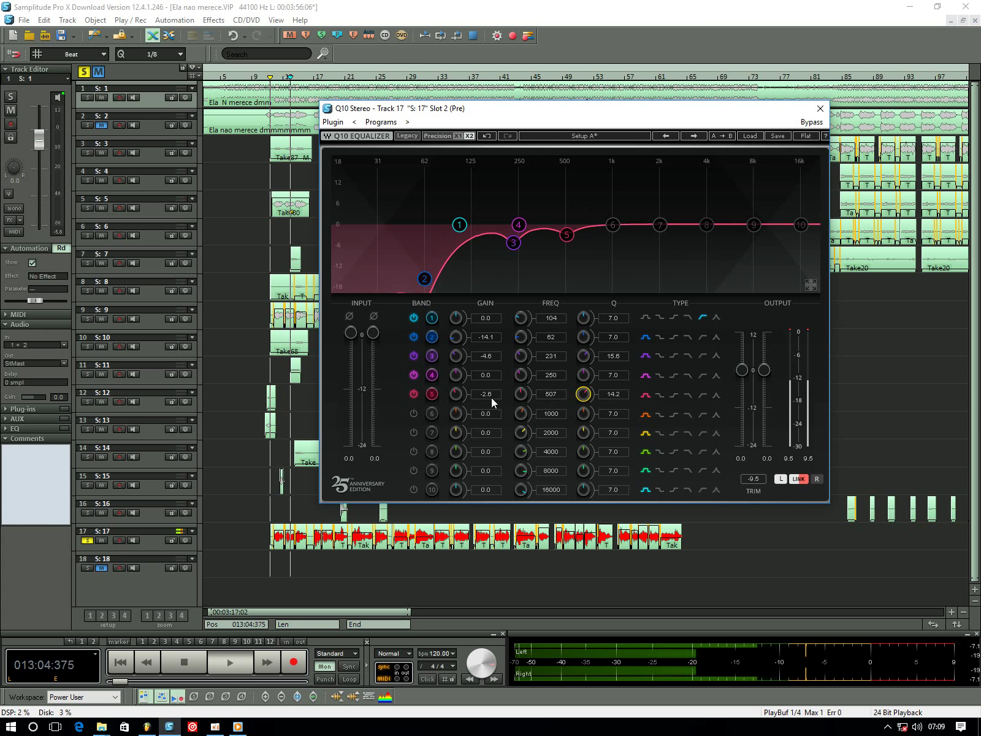
pyautogui.scroll(-3, 491, 397)
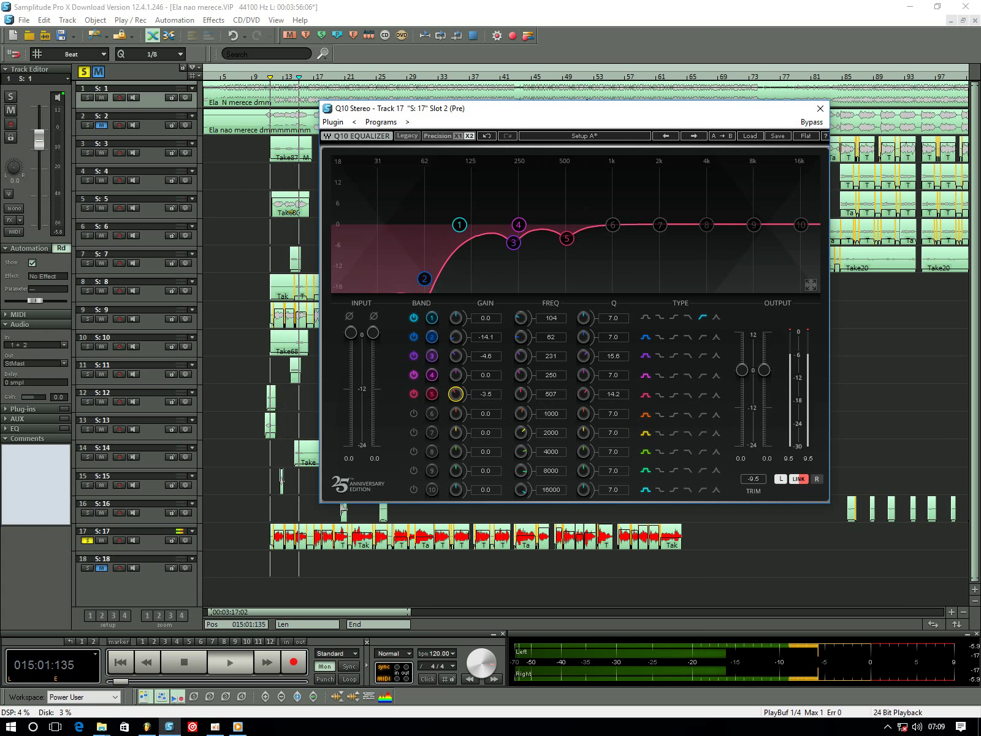
pyautogui.scroll(1, 491, 397)
pyautogui.press('space')
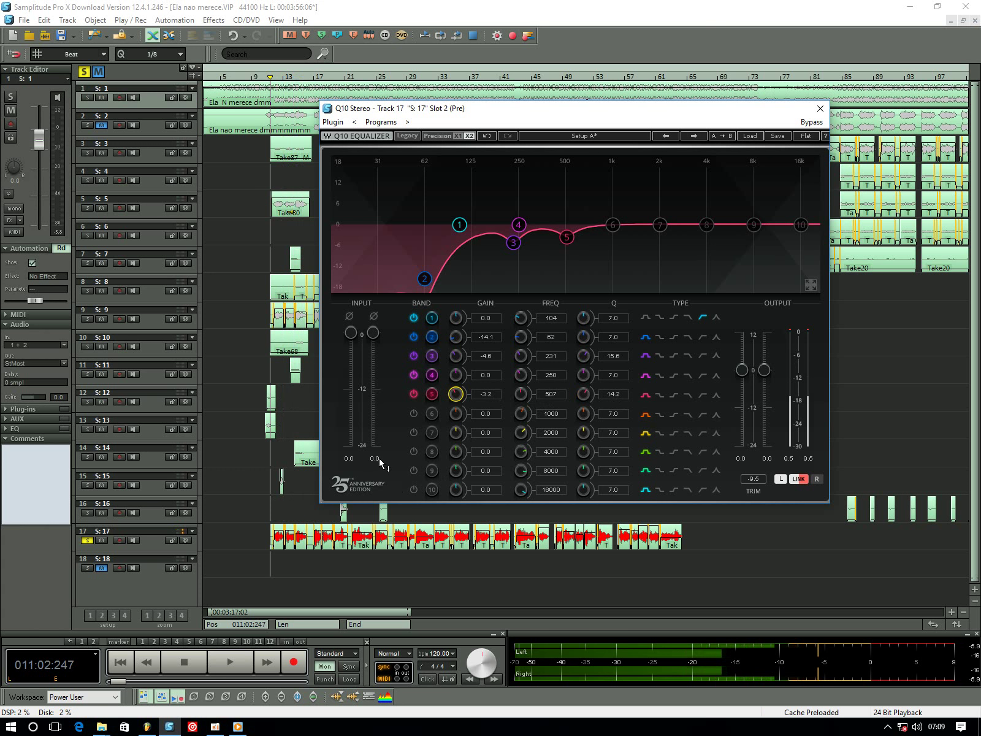
# Turn on Q10 band 7 at 2000 Hz and boost its gain to 5.4 dB while track 17 plays, and stop playback
pyautogui.click(412, 433)
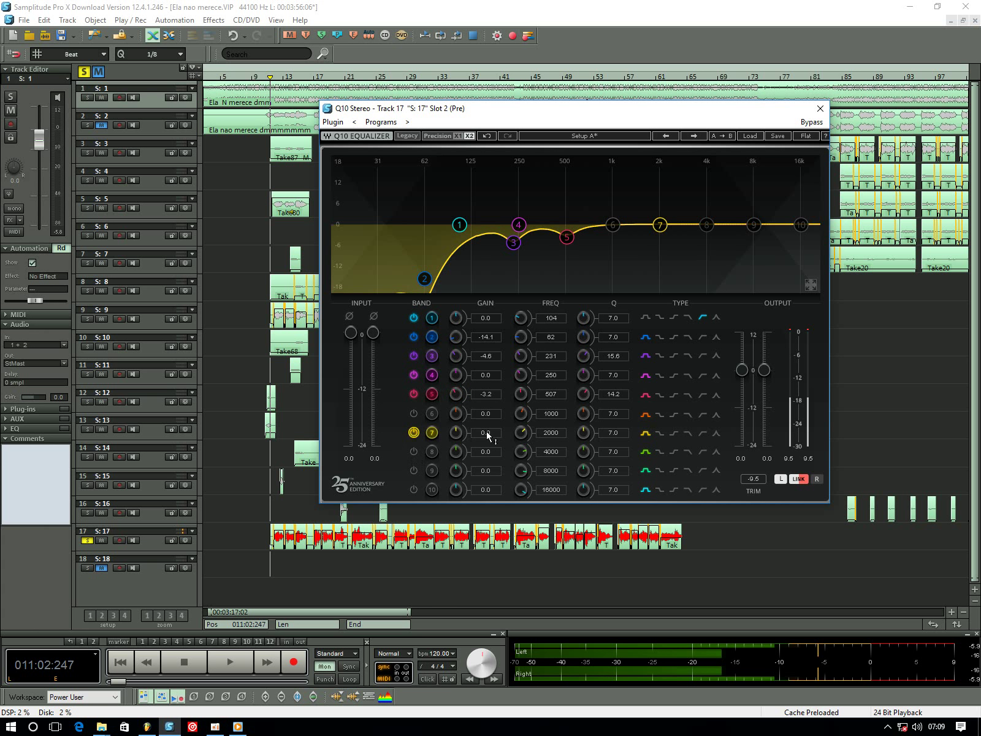
pyautogui.scroll(10, 455, 432)
pyautogui.press('space')
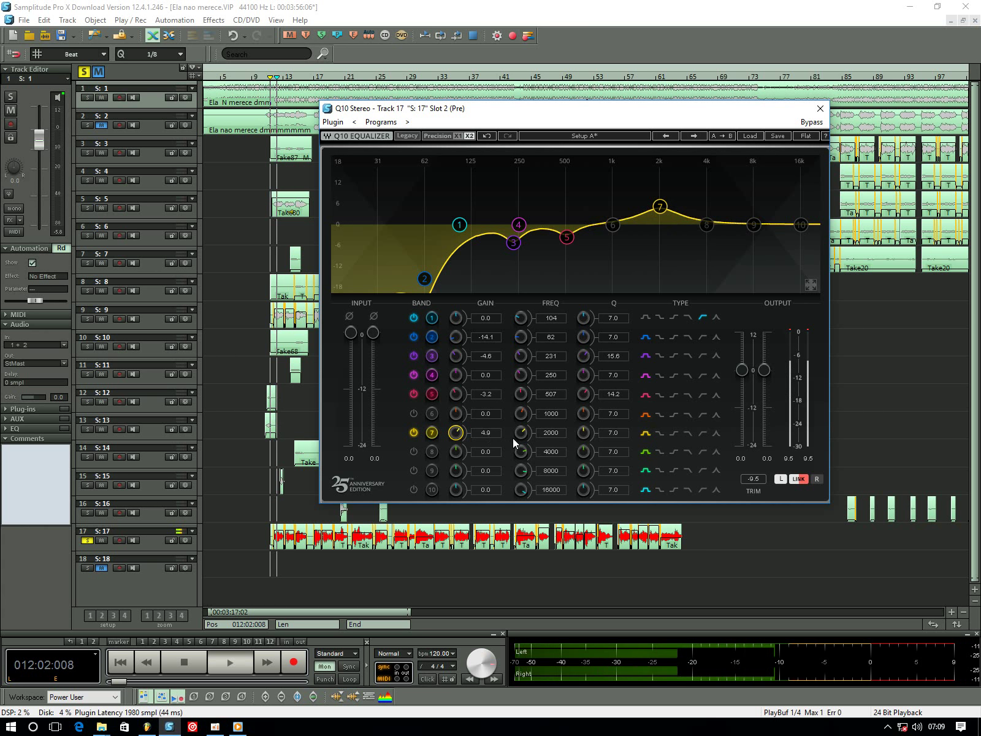
pyautogui.scroll(1, 486, 435)
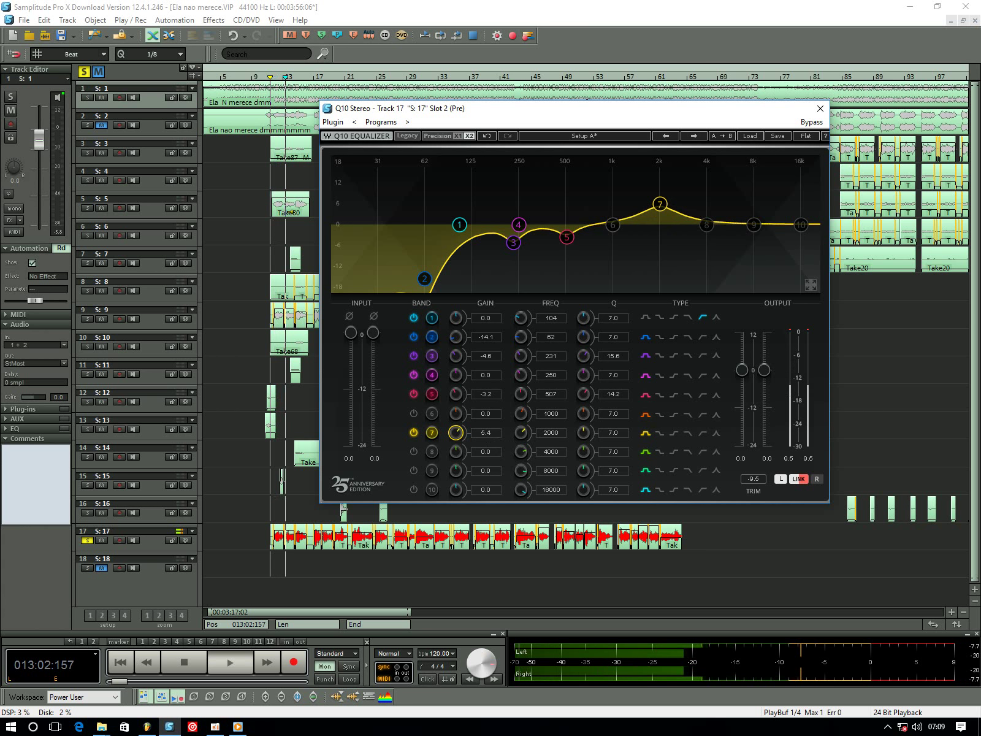
pyautogui.press('space')
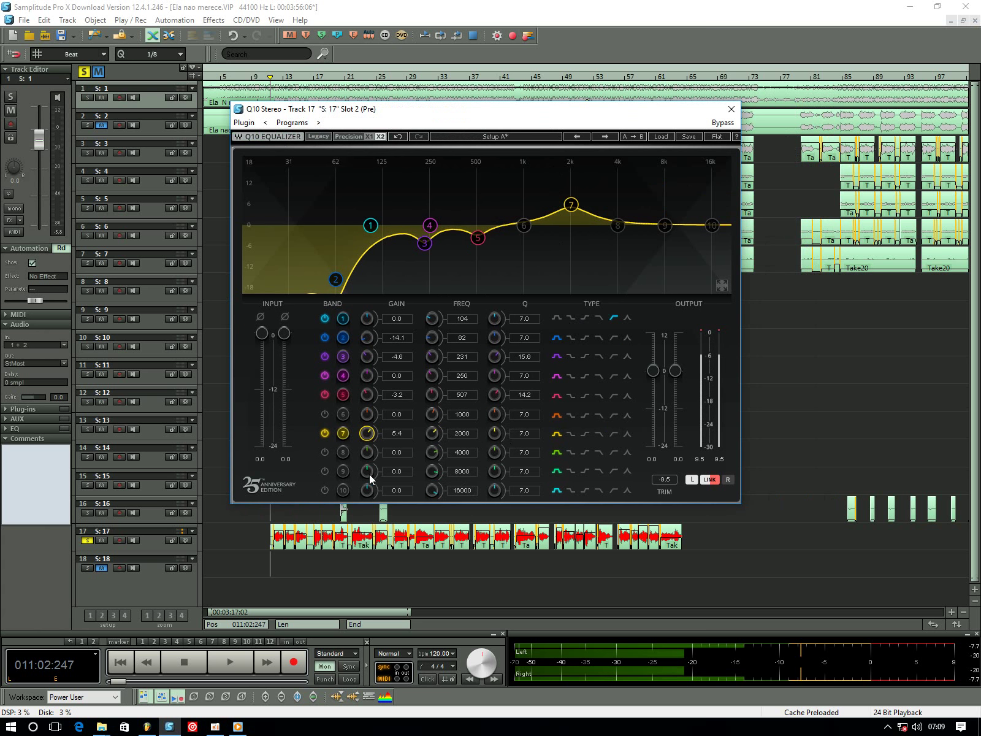
# Move band 7 to 2484 Hz and reduce its gain to 2.9 dB, playing track 17 to check the change
pyautogui.moveTo(433, 433); pyautogui.dragTo(461, 440)
pyautogui.press('space')
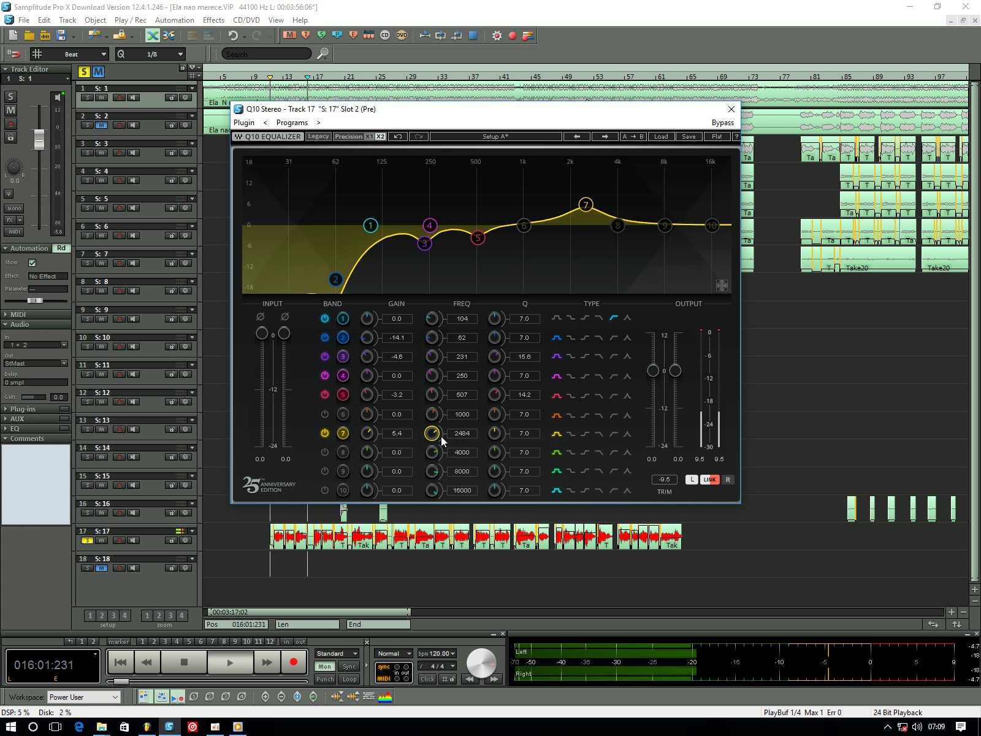
pyautogui.moveTo(366, 432); pyautogui.dragTo(395, 434)
pyautogui.press('space')
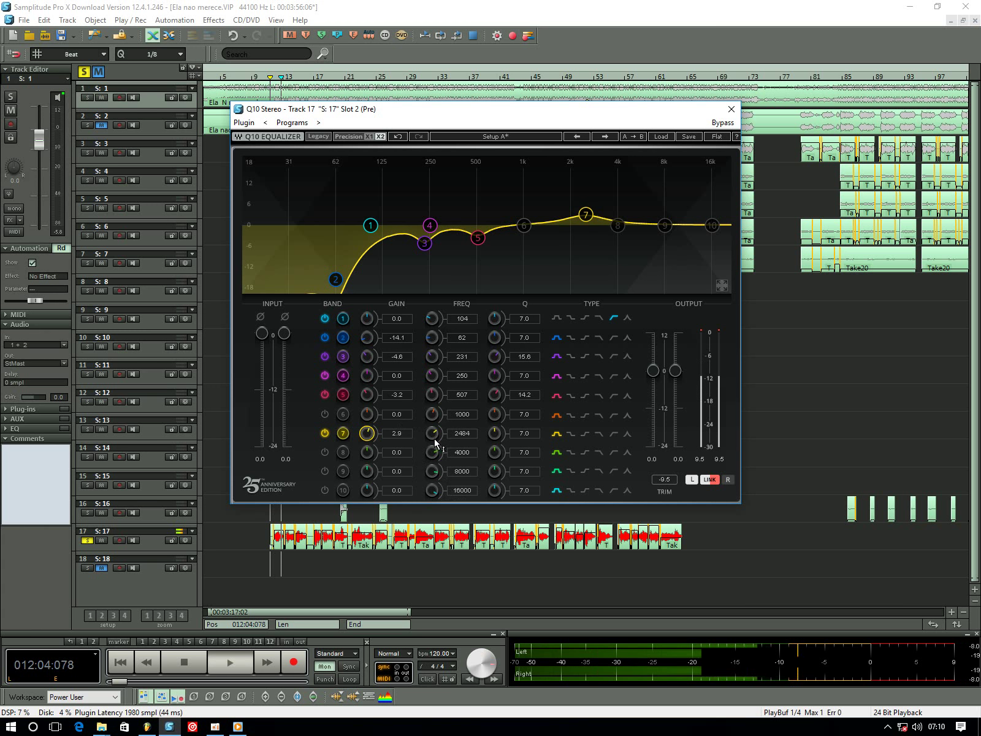
pyautogui.press('space')
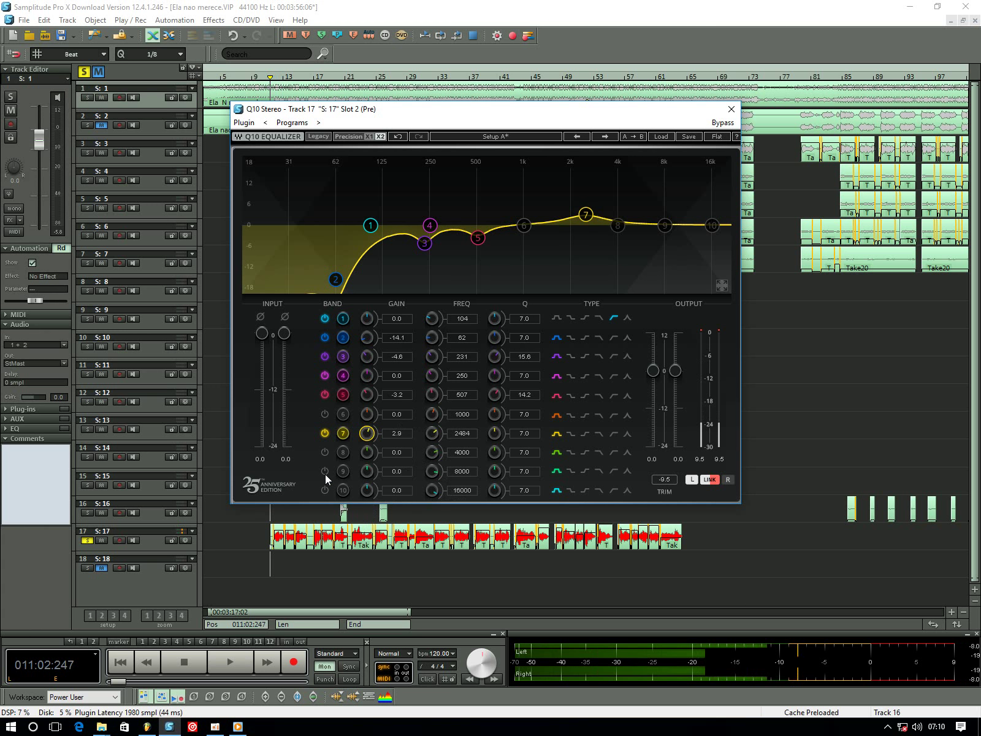
# Turn on Q10 band 9 at 8000 Hz, boost its gain to 6.9 dB, and start playback of track 17
pyautogui.click(325, 472)
pyautogui.moveTo(400, 479); pyautogui.dragTo(399, 454)
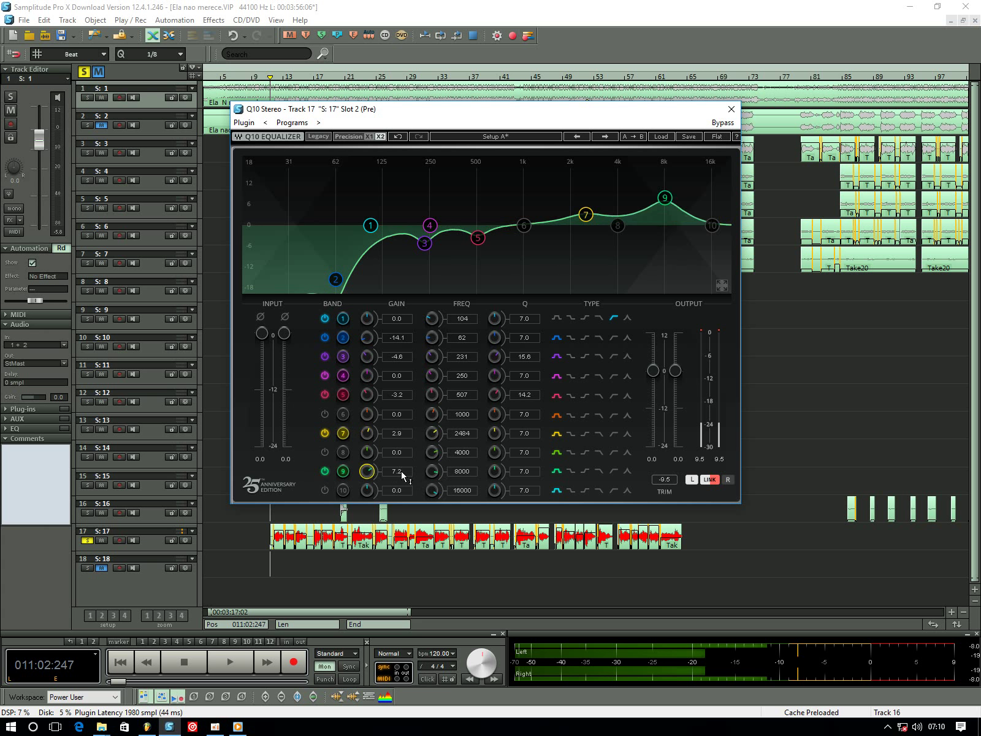
pyautogui.moveTo(368, 469); pyautogui.dragTo(378, 475)
pyautogui.press('space')
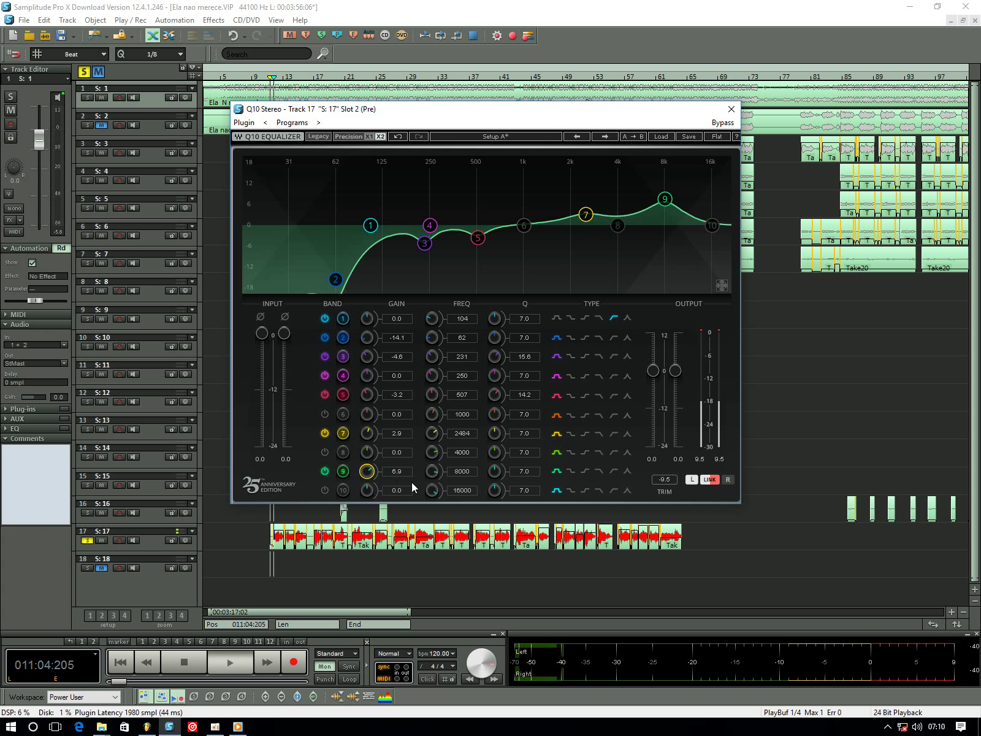
# Move band 9 to 11071 Hz and reduce its gain to 5.1 dB while listening, and close the equalizer
pyautogui.moveTo(463, 473); pyautogui.dragTo(463, 464)
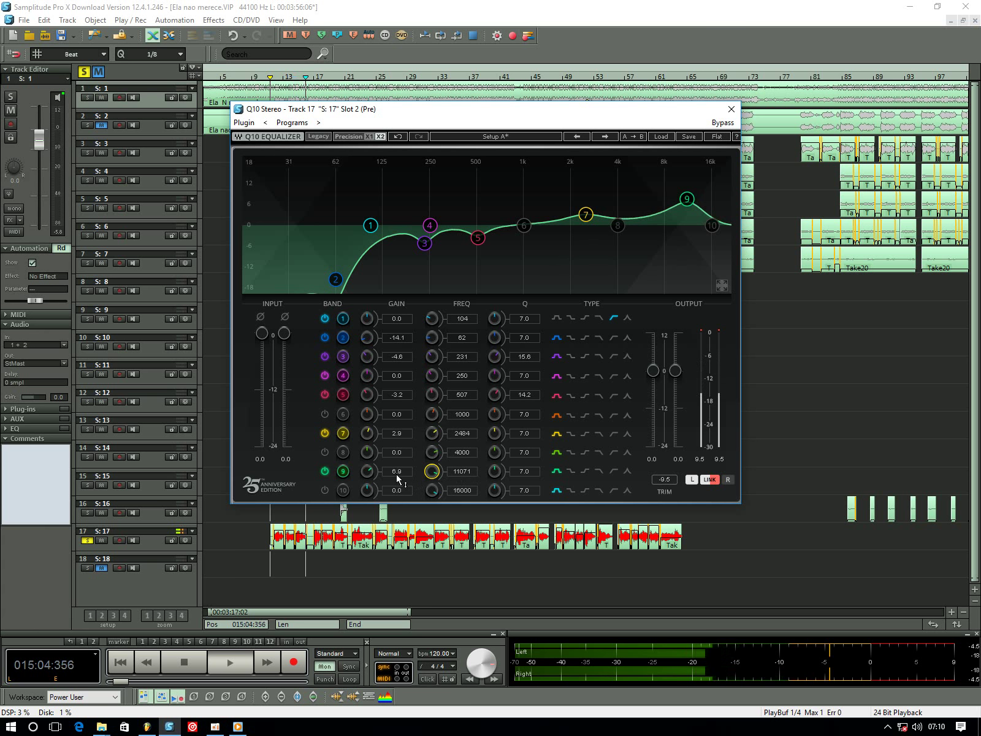
pyautogui.moveTo(367, 470); pyautogui.dragTo(367, 474)
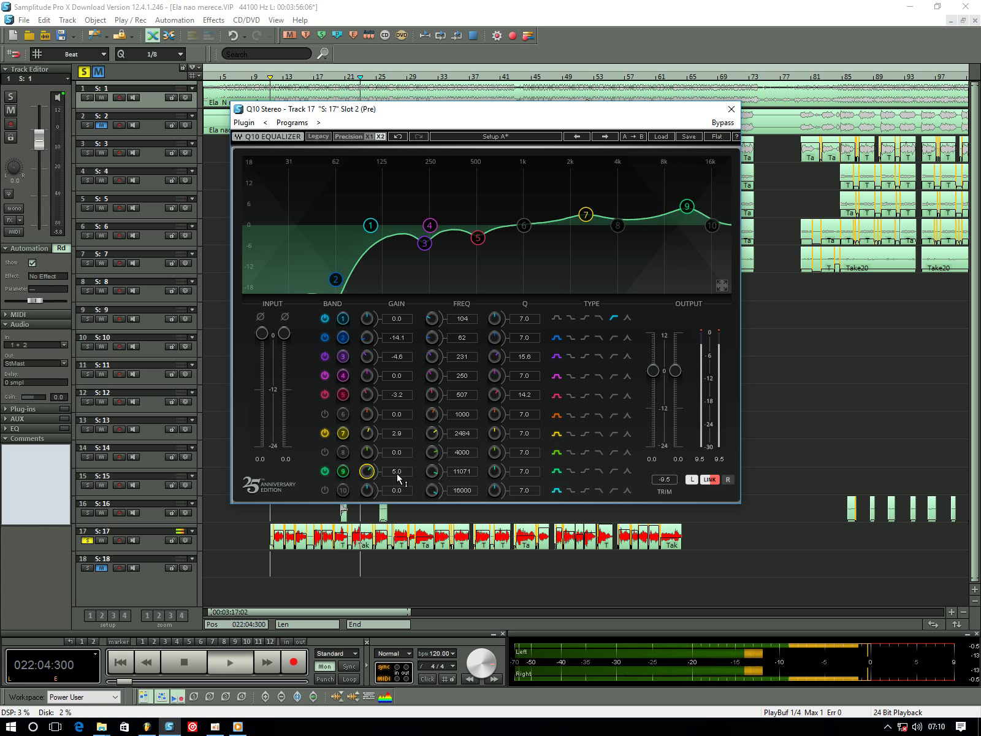
pyautogui.moveTo(405, 479); pyautogui.dragTo(405, 477)
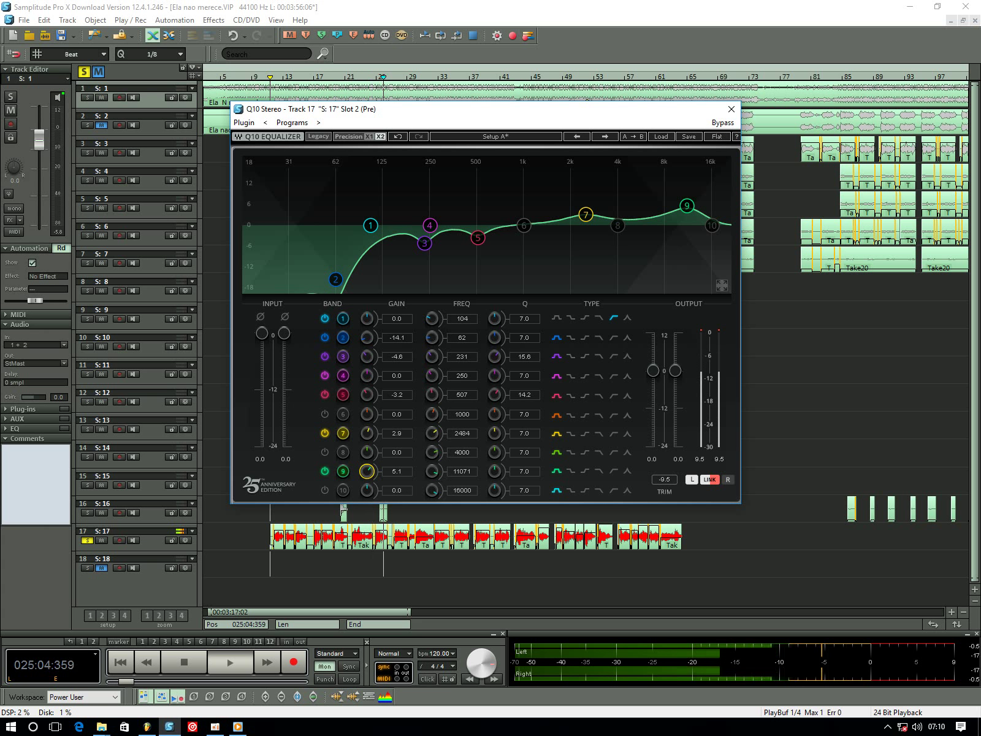
pyautogui.click(730, 108)
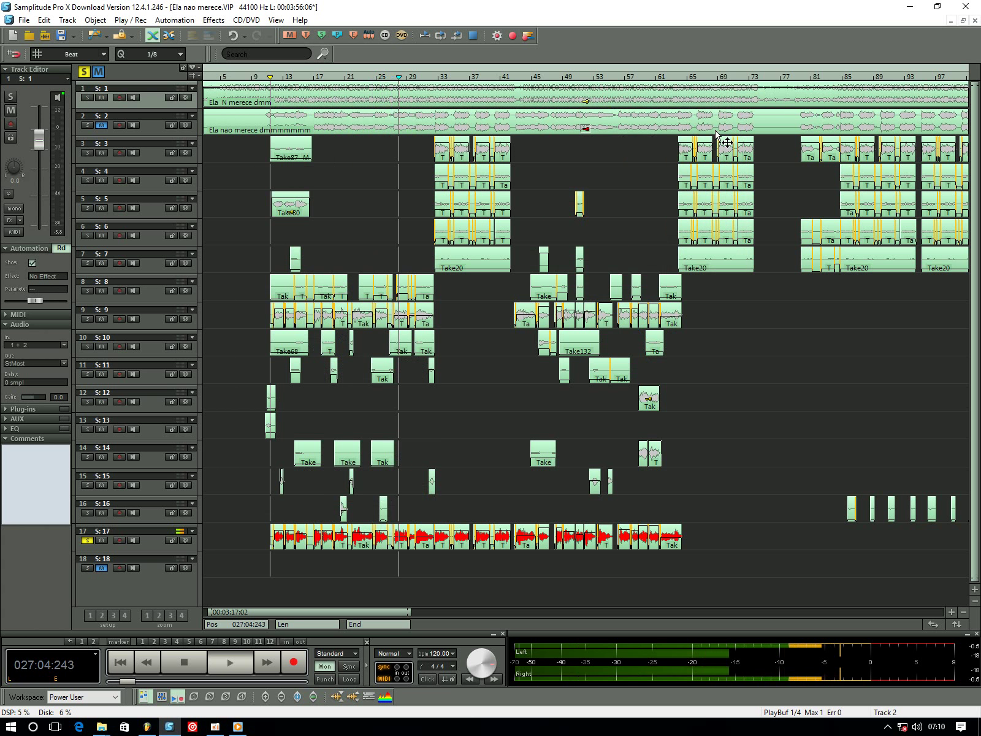
# Select track 17, bring up its channel in the mixer, and stop playback
pyautogui.press('m')
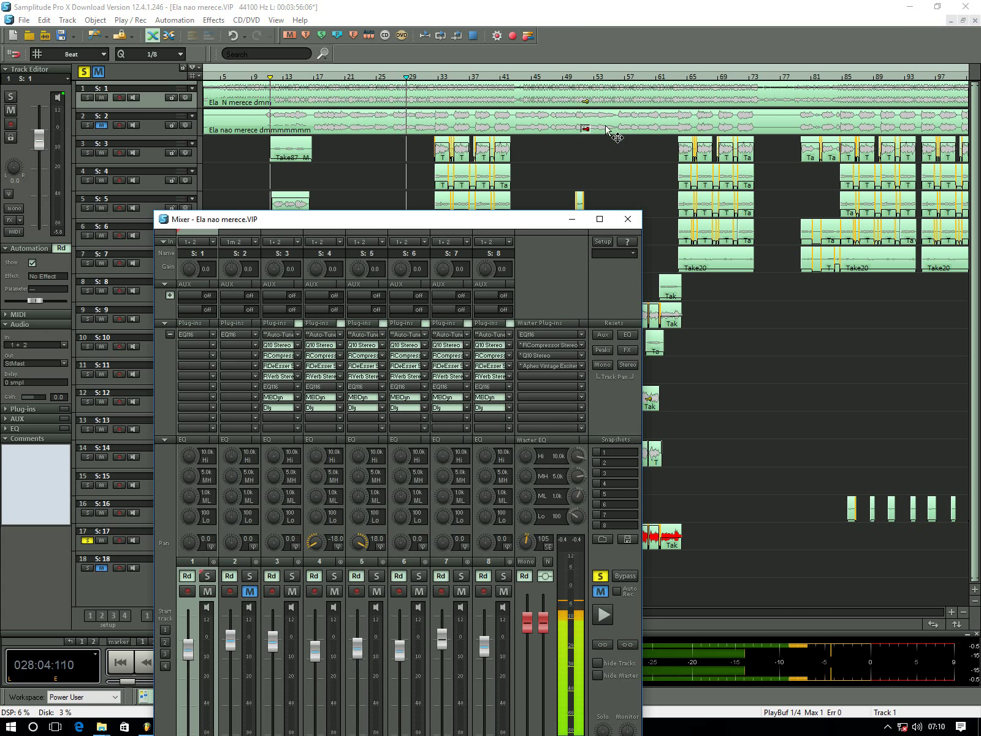
pyautogui.click(627, 218)
pyautogui.click(736, 538)
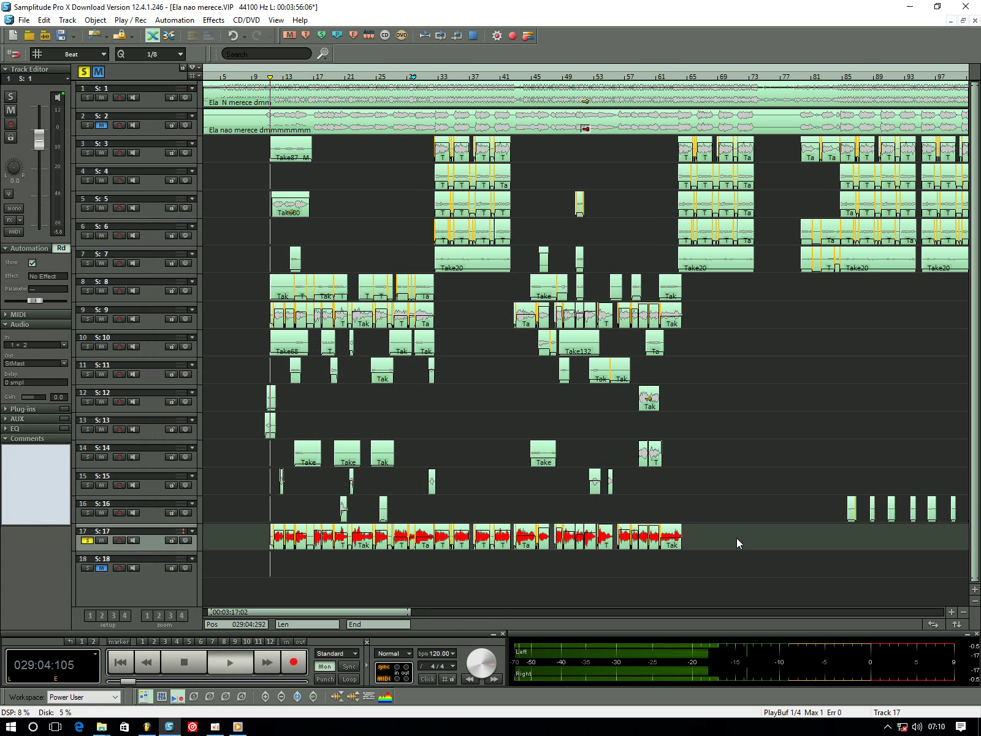
pyautogui.press('m')
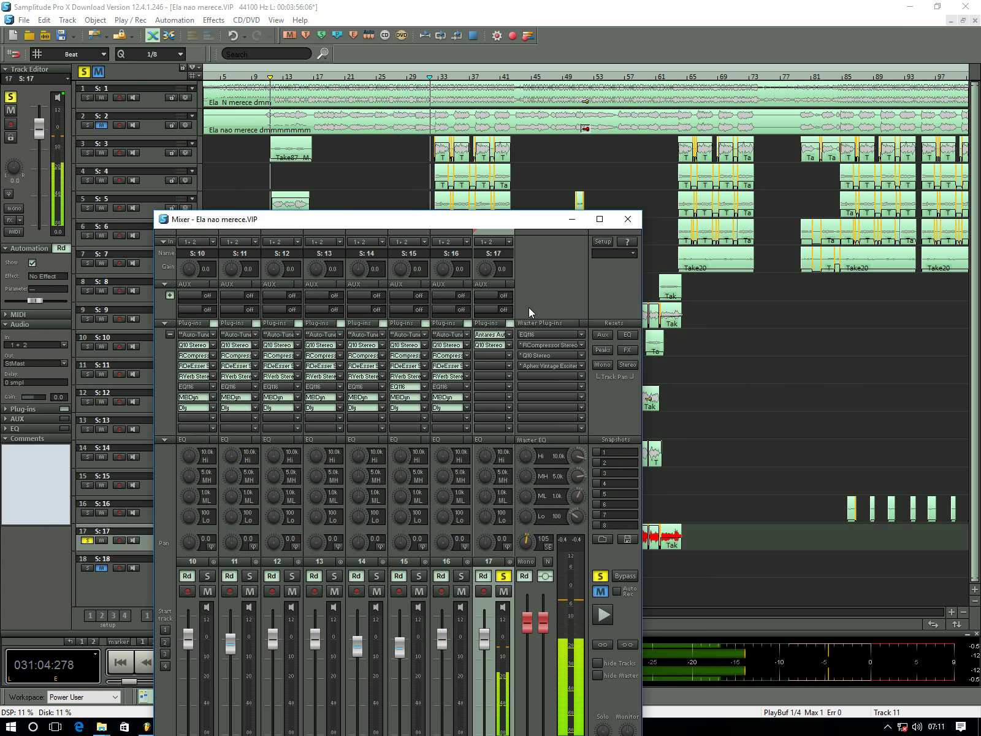
pyautogui.press('space')
# Insert the Waves RCompressor Stereo VST into slot 3 of track 17 and move its window over the mixer
pyautogui.click(509, 356)
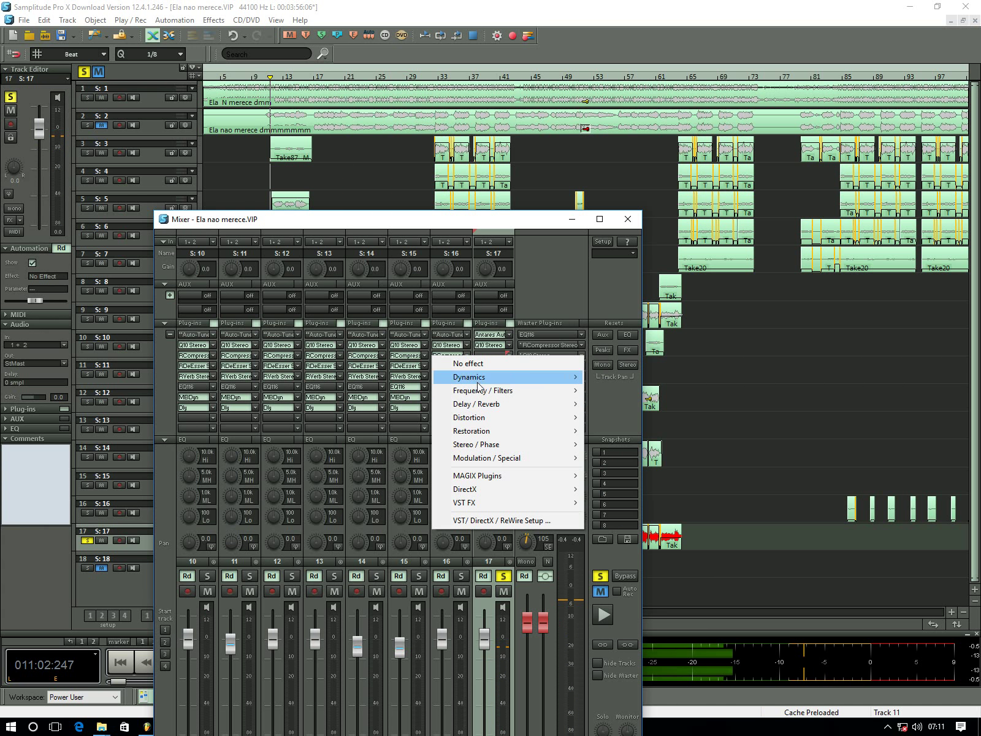
pyautogui.moveTo(491, 496)
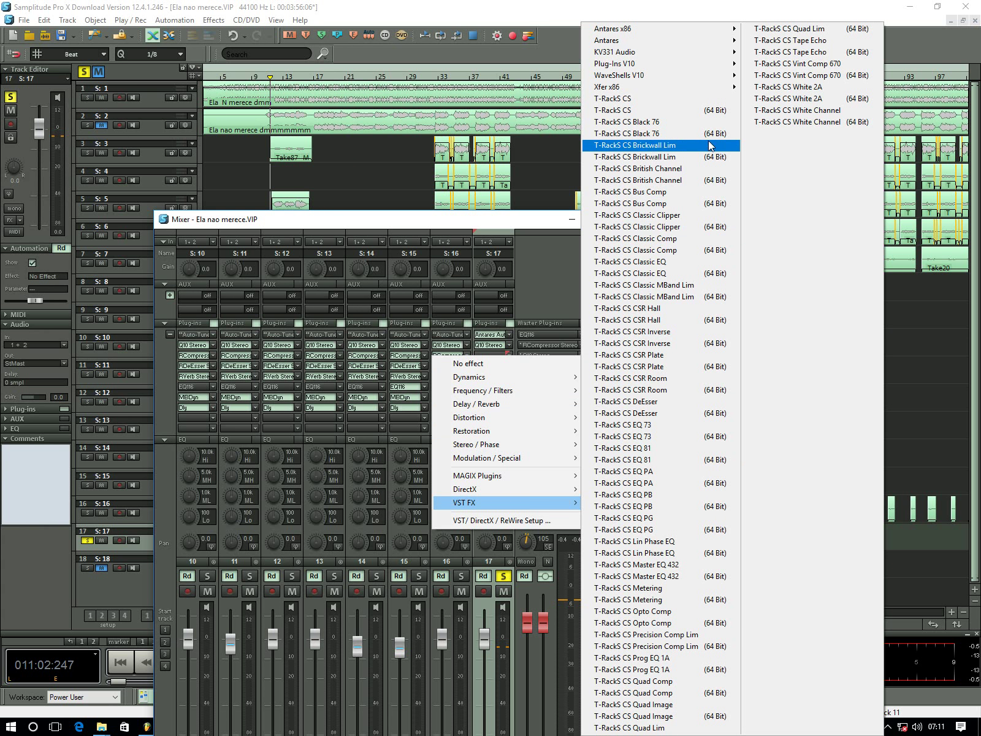
pyautogui.moveTo(697, 82)
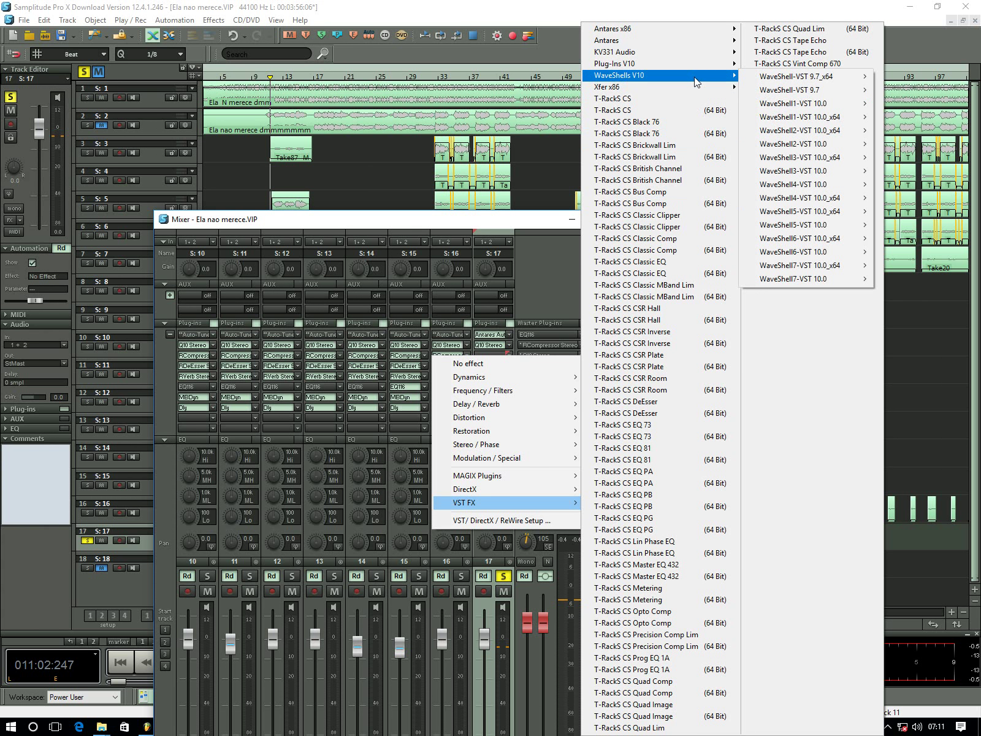
pyautogui.moveTo(790, 105)
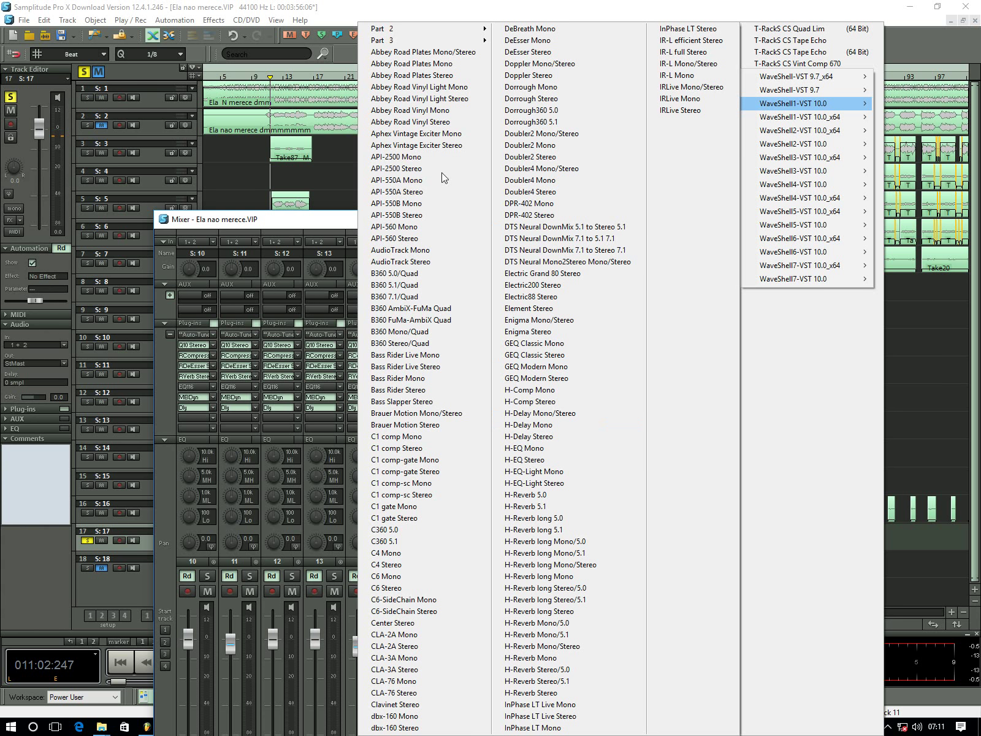
pyautogui.moveTo(405, 32)
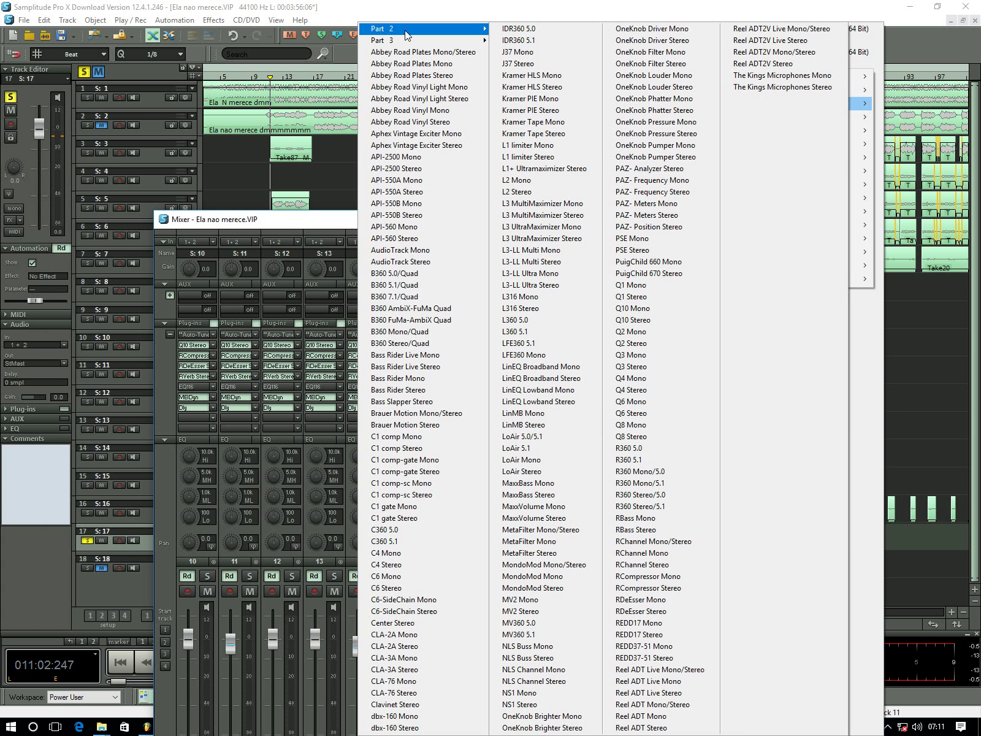
pyautogui.click(684, 590)
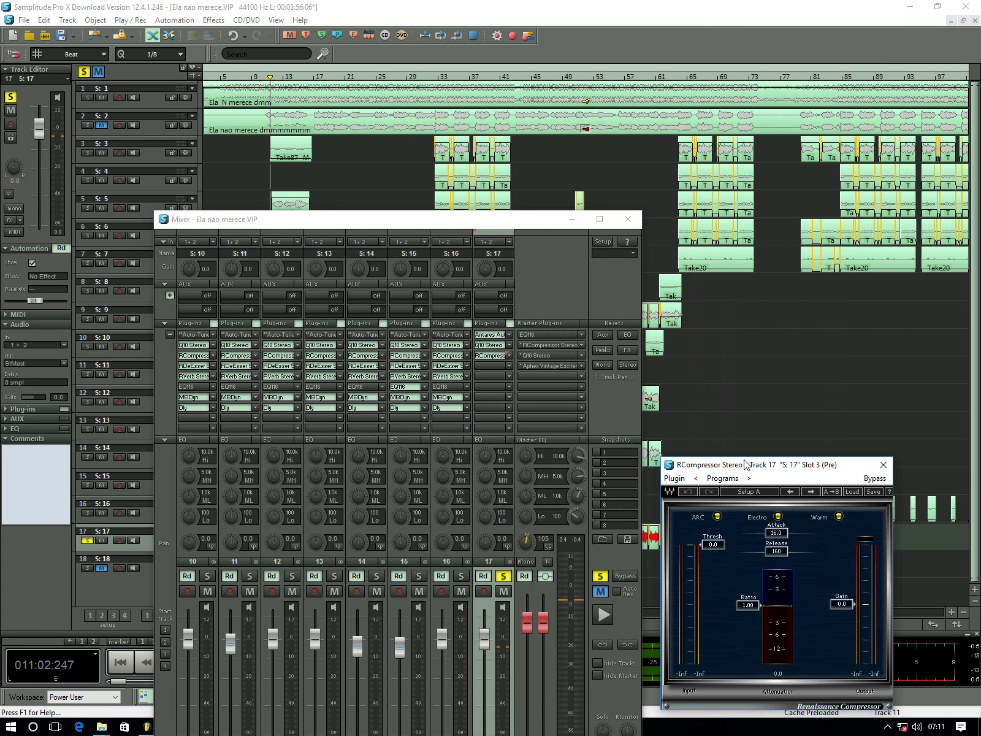
pyautogui.moveTo(747, 464); pyautogui.dragTo(343, 194)
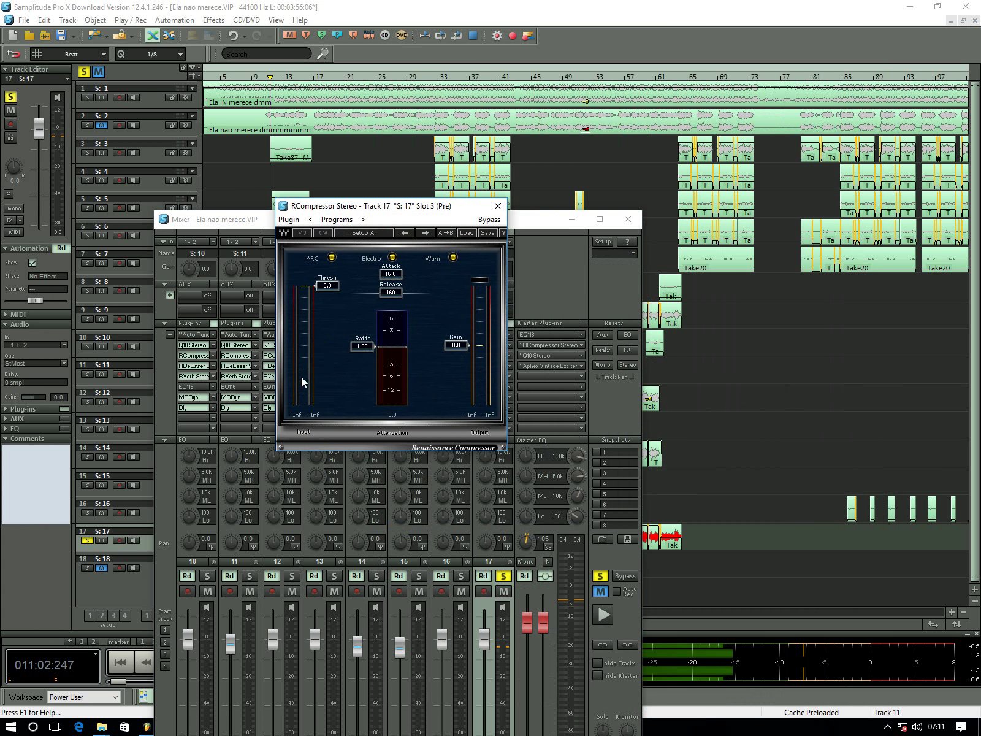
# Play track 17 briefly to check its level, and lower the compressor's threshold to -14.5 dB
pyautogui.press('space')
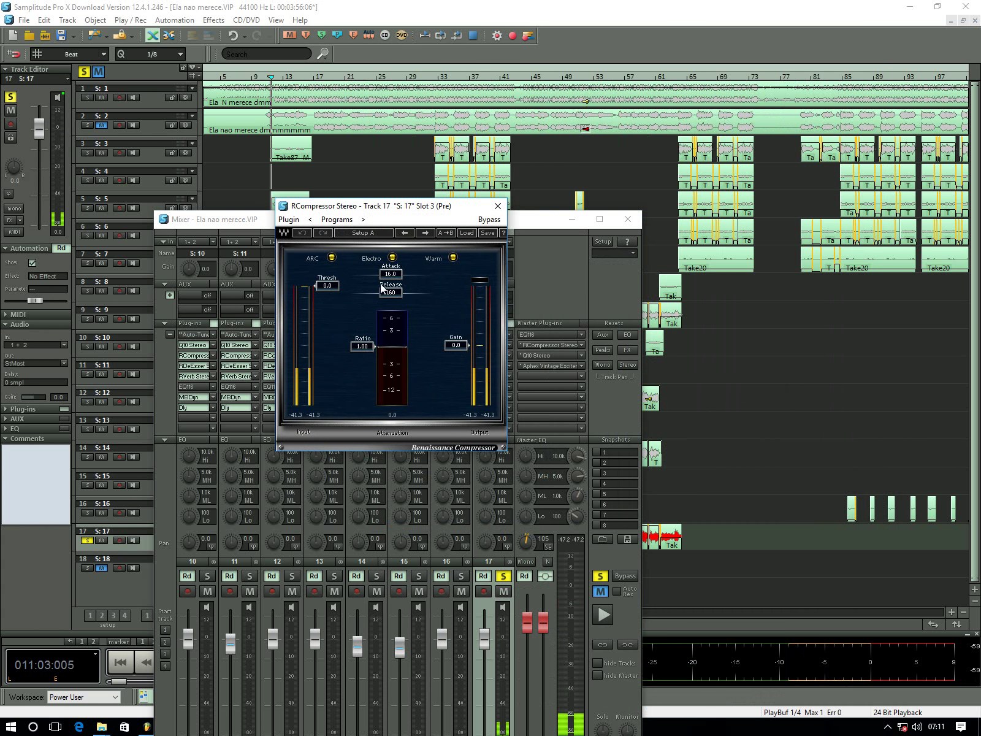
pyautogui.moveTo(361, 205); pyautogui.dragTo(362, 177)
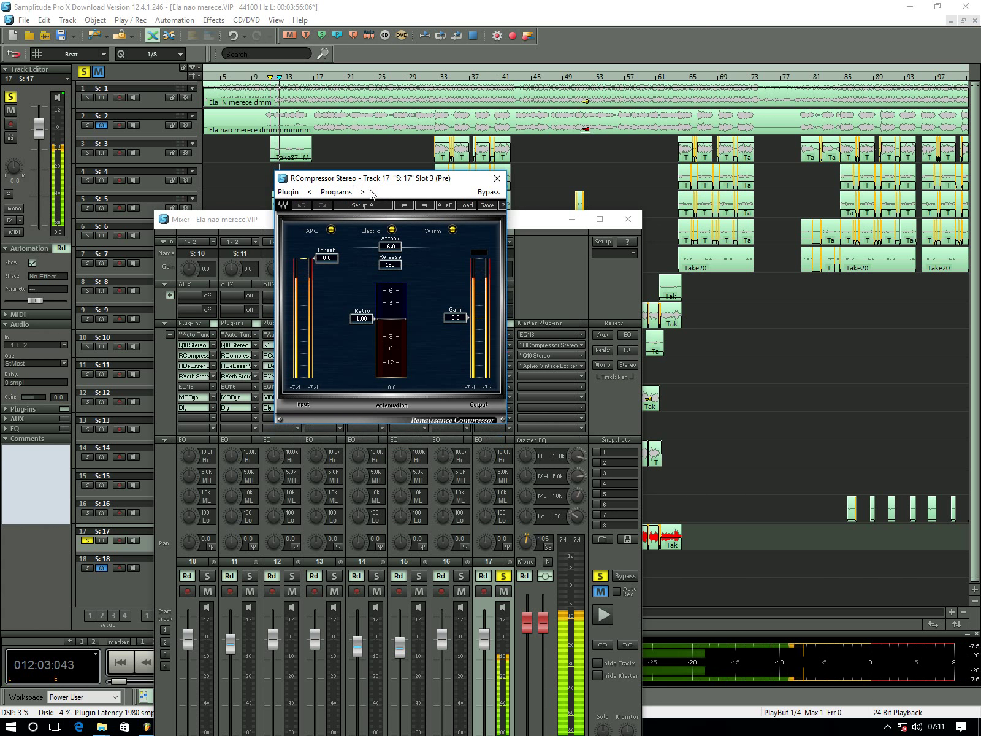
pyautogui.press('space')
pyautogui.moveTo(324, 261); pyautogui.dragTo(324, 287)
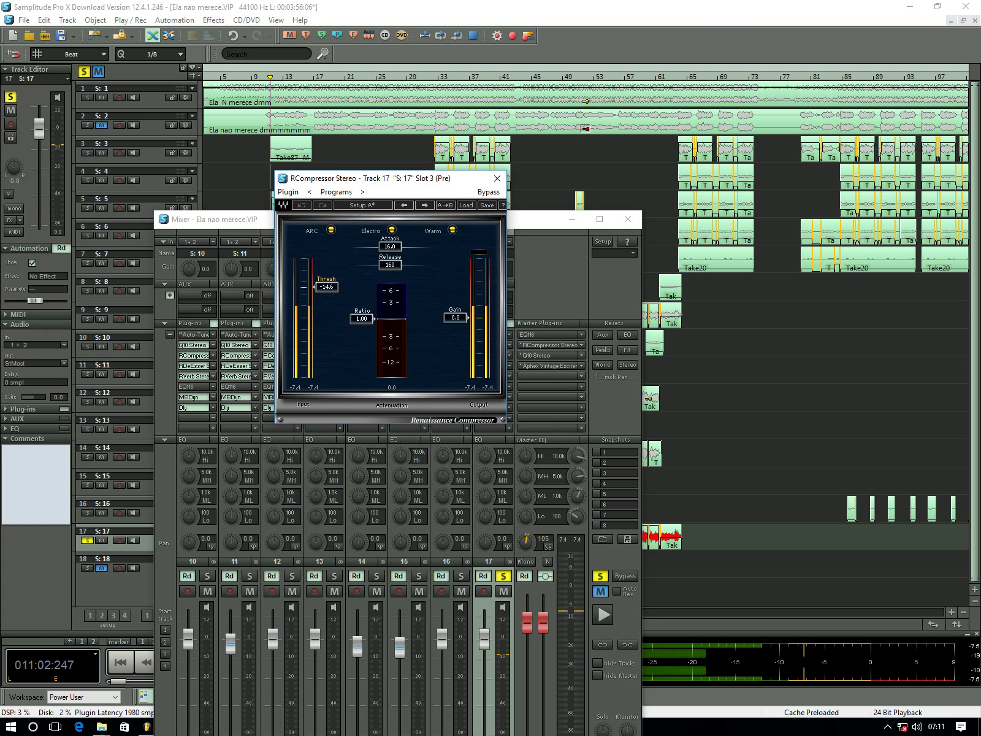
pyautogui.moveTo(324, 287); pyautogui.dragTo(324, 287)
# Raise the compressor's ratio to 3.94 while track 17 plays, and stop playback
pyautogui.press('space')
pyautogui.moveTo(355, 318); pyautogui.dragTo(356, 339)
pyautogui.press('space')
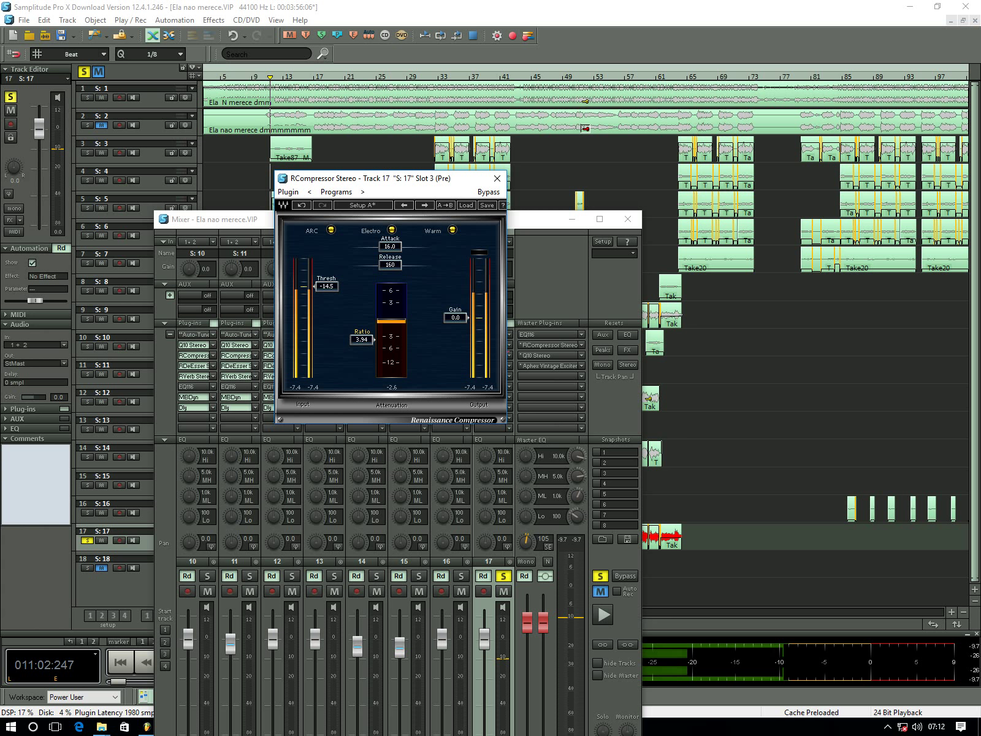
# Set the compressor's ratio to 4.04, the attack to 7.00 and the release to 100
pyautogui.moveTo(355, 339); pyautogui.dragTo(356, 340)
pyautogui.write('7')
pyautogui.press('Return')
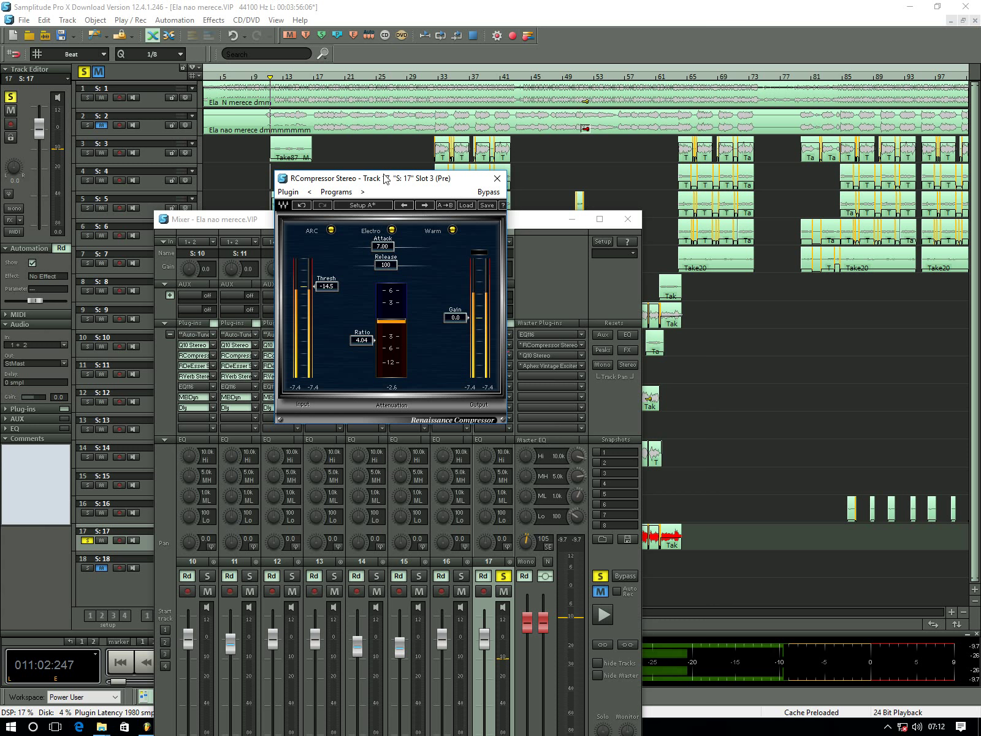
# Move the compressor window clear of the track's plug-in slots and play track 17 to check the compression
pyautogui.moveTo(392, 179); pyautogui.dragTo(404, 160)
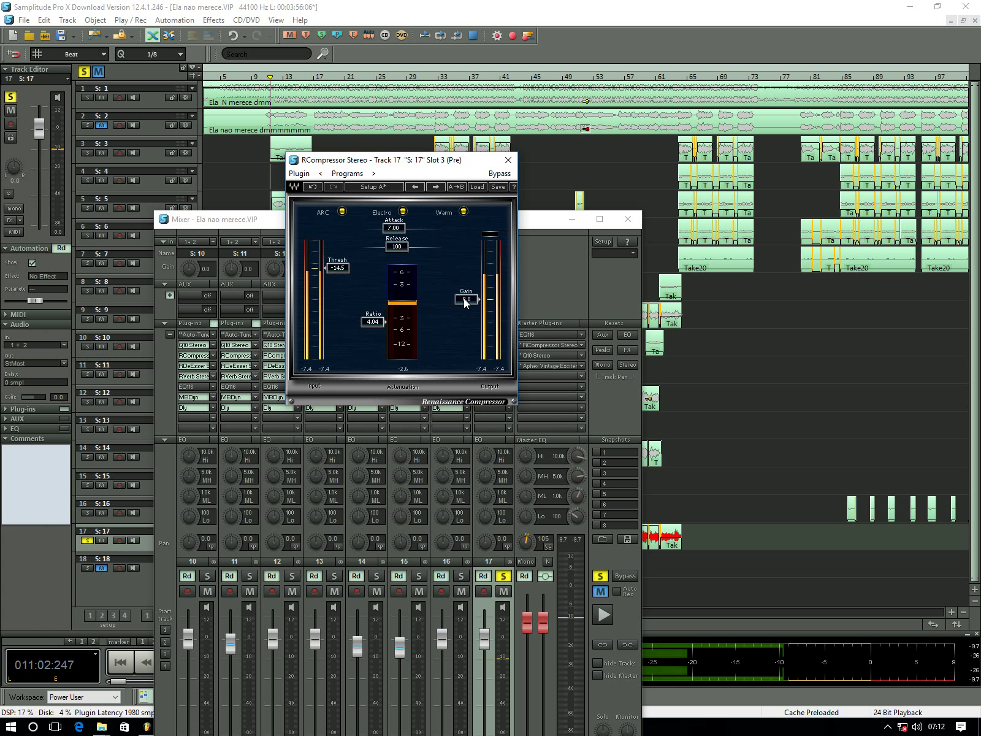
pyautogui.press('space')
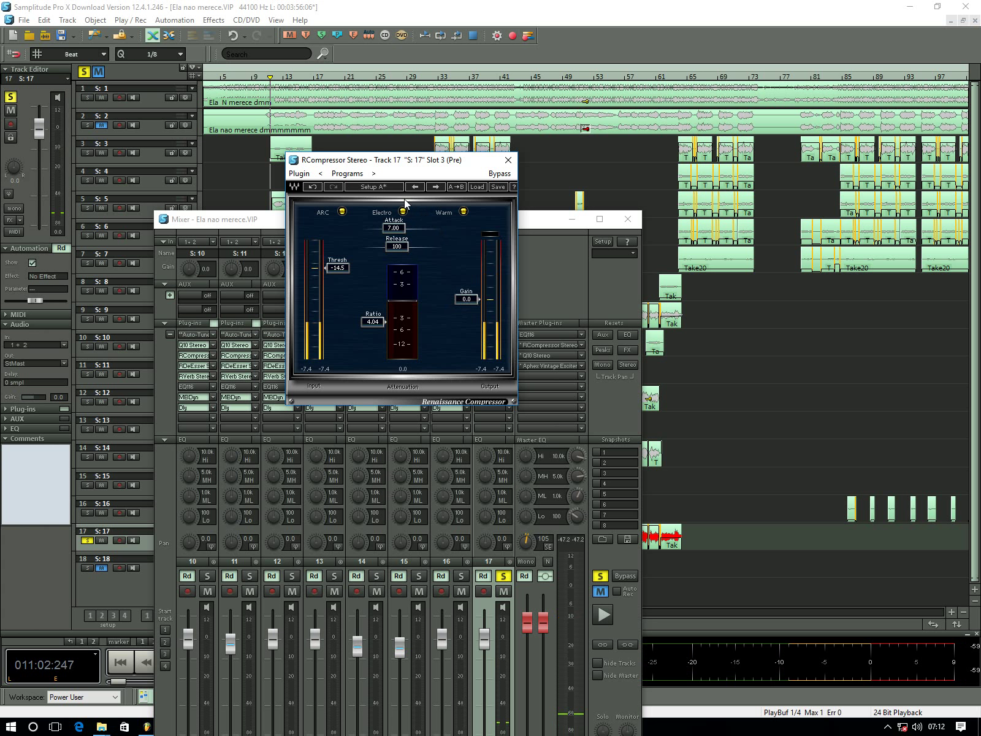
pyautogui.moveTo(374, 166); pyautogui.dragTo(432, 164)
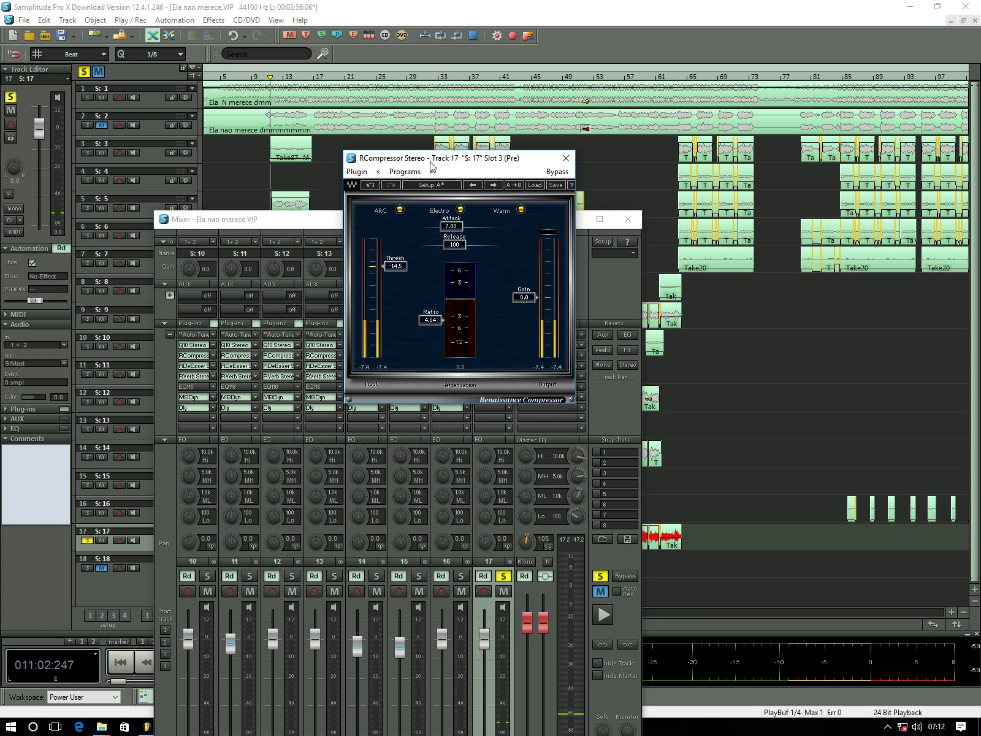
pyautogui.moveTo(431, 163); pyautogui.dragTo(431, 151)
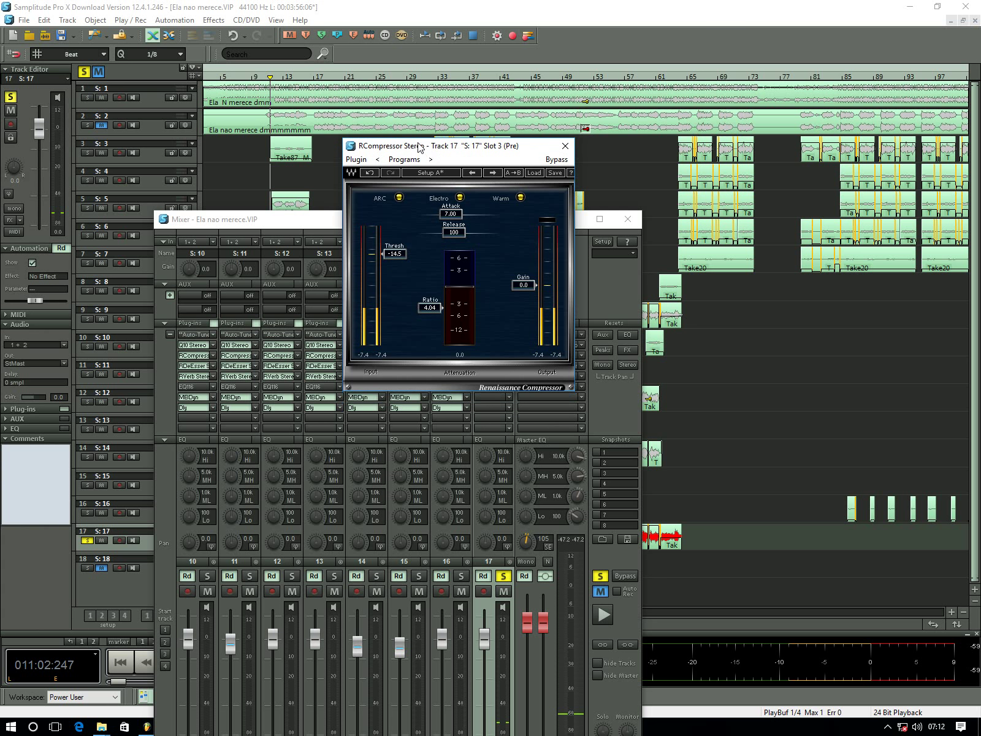
pyautogui.press('space')
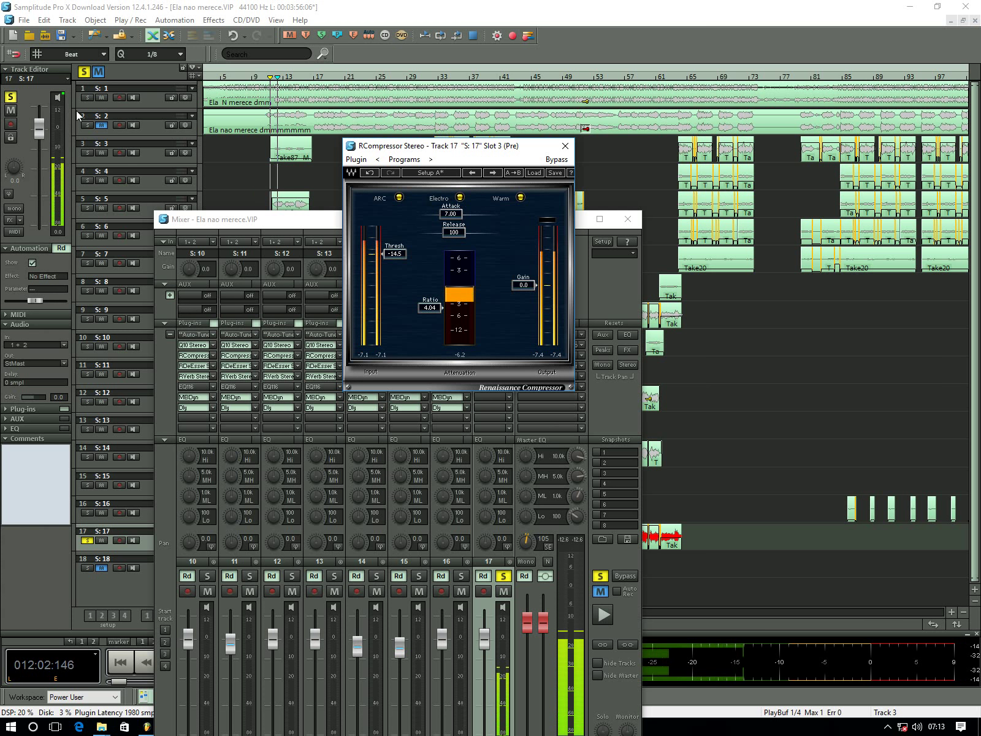
pyautogui.press('space')
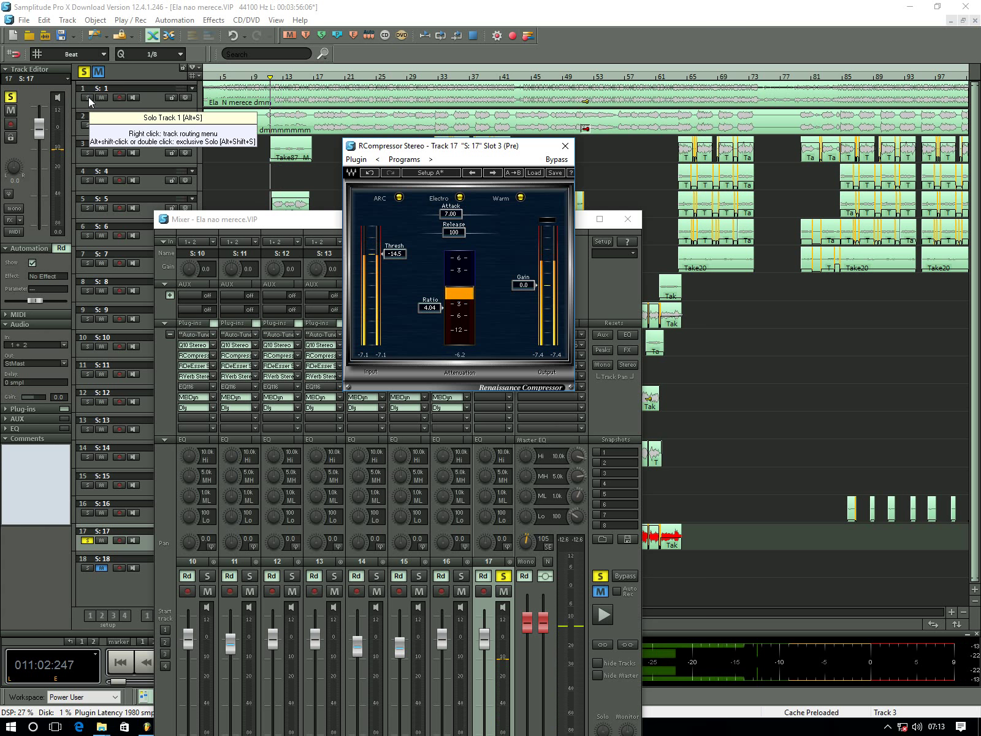
# Solo track 1 together with track 17 and set the compressor's output gain to 3.6 dB during playback
pyautogui.click(88, 97)
pyautogui.press('space')
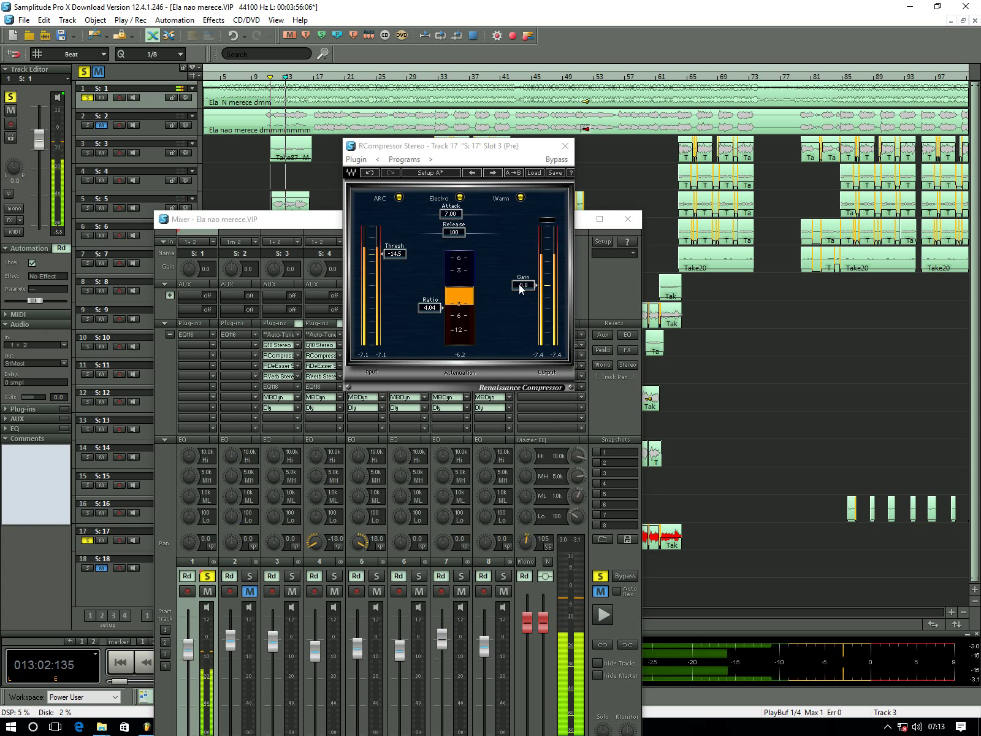
pyautogui.moveTo(520, 287); pyautogui.dragTo(520, 264)
pyautogui.press('space')
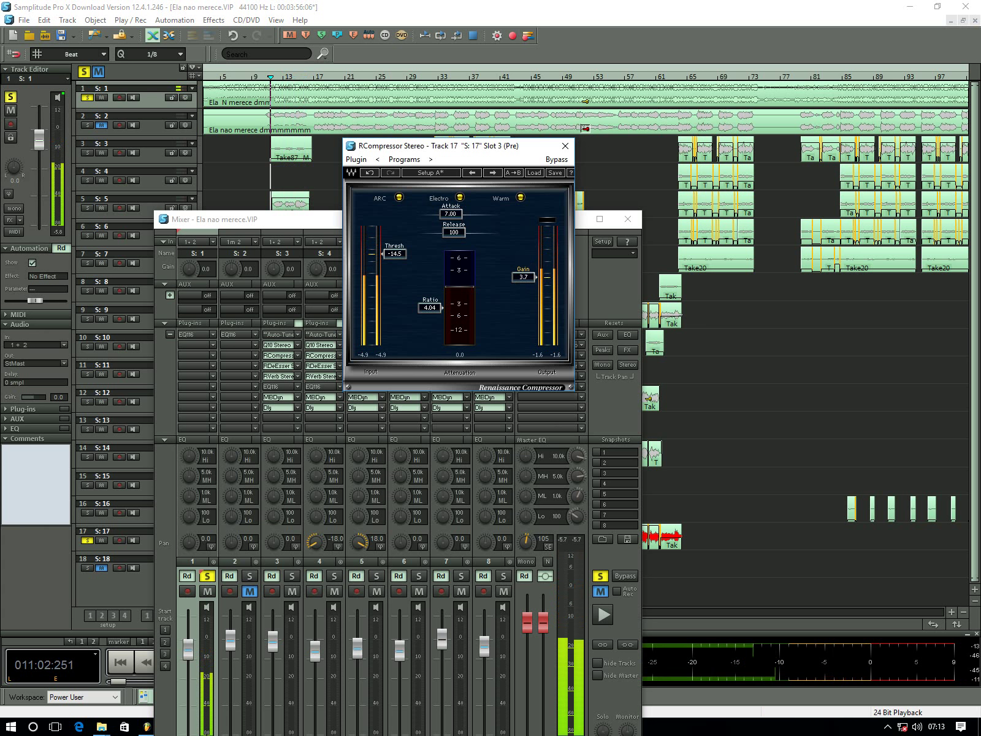
pyautogui.press('space')
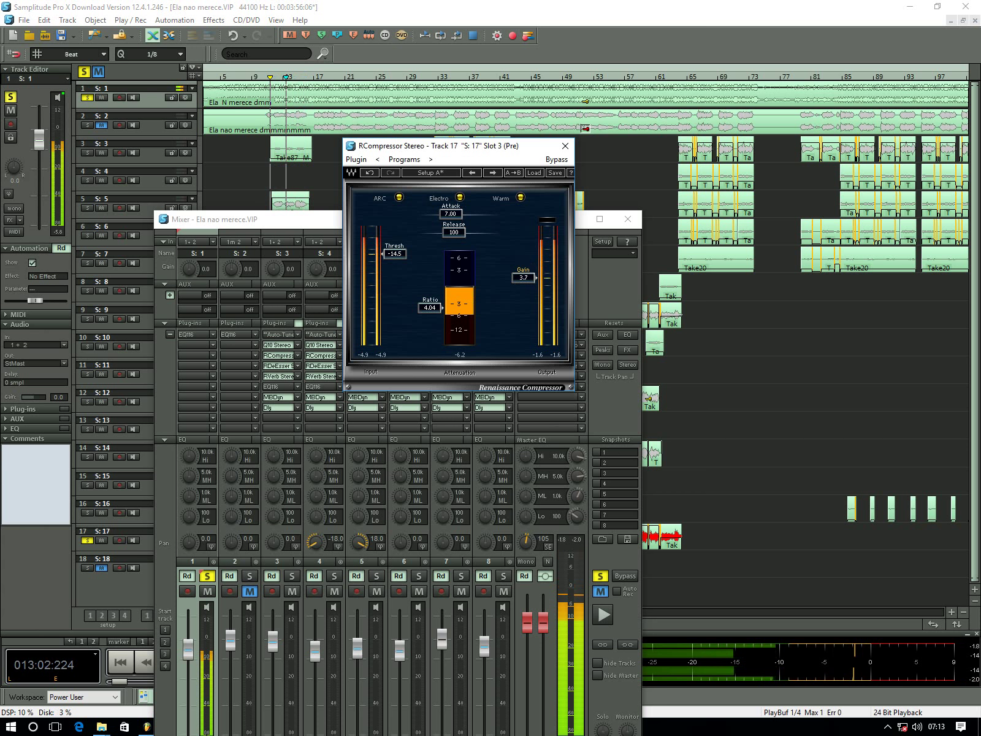
pyautogui.moveTo(523, 277); pyautogui.dragTo(523, 279)
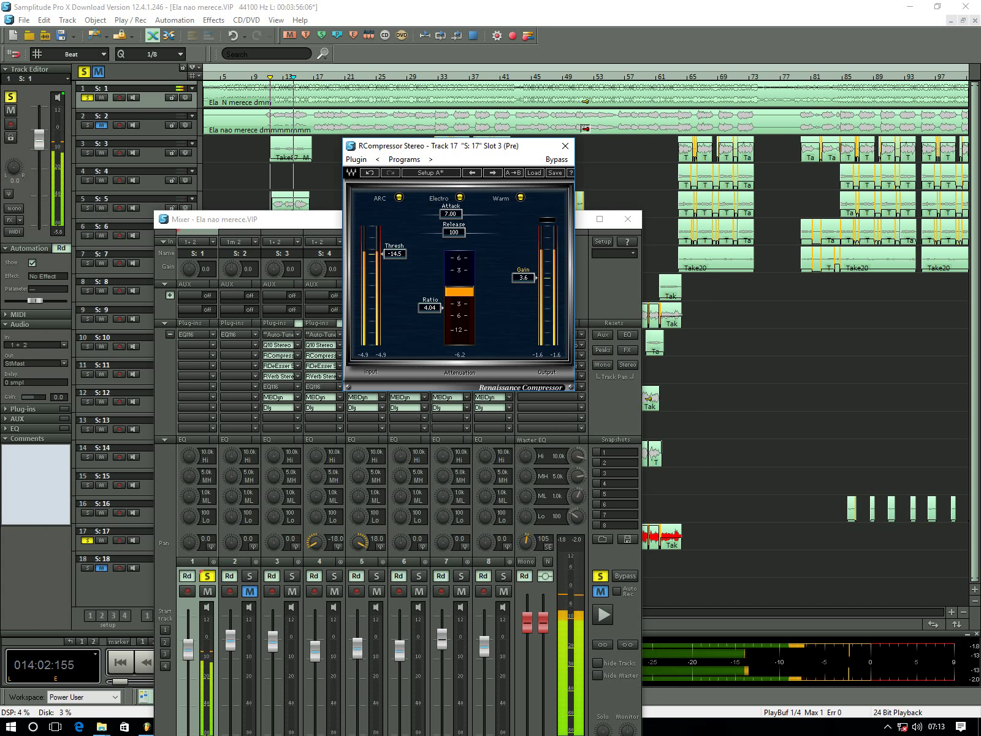
# Set the Renaissance Compressor's threshold to -15.0 while tracks 1 and 17 play
pyautogui.click(398, 254)
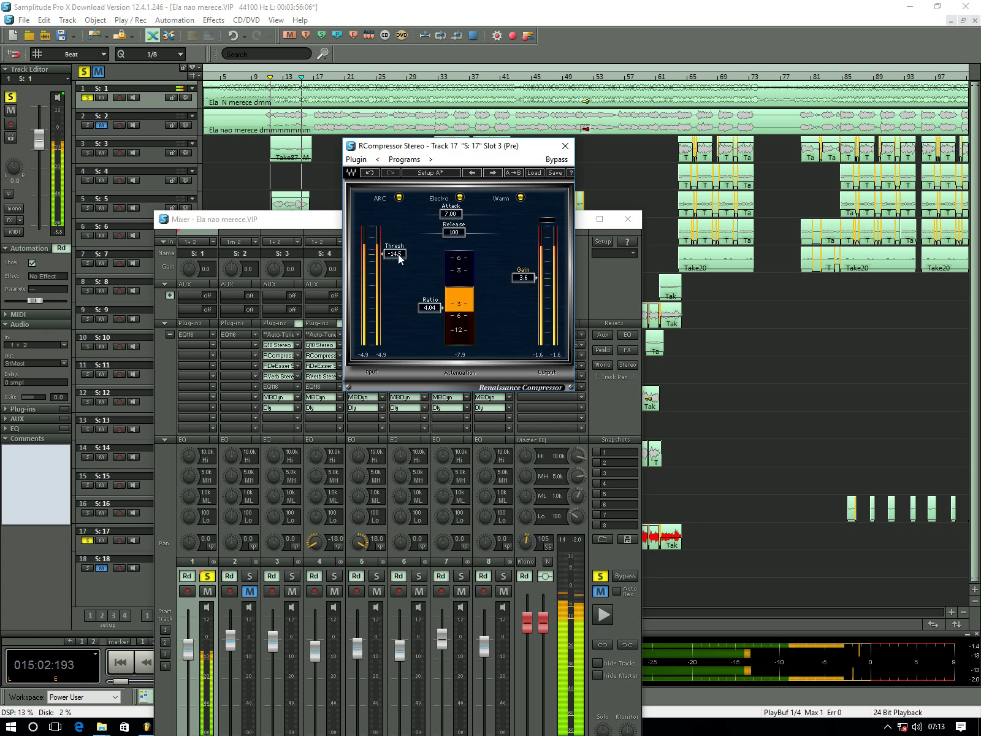
pyautogui.write('15')
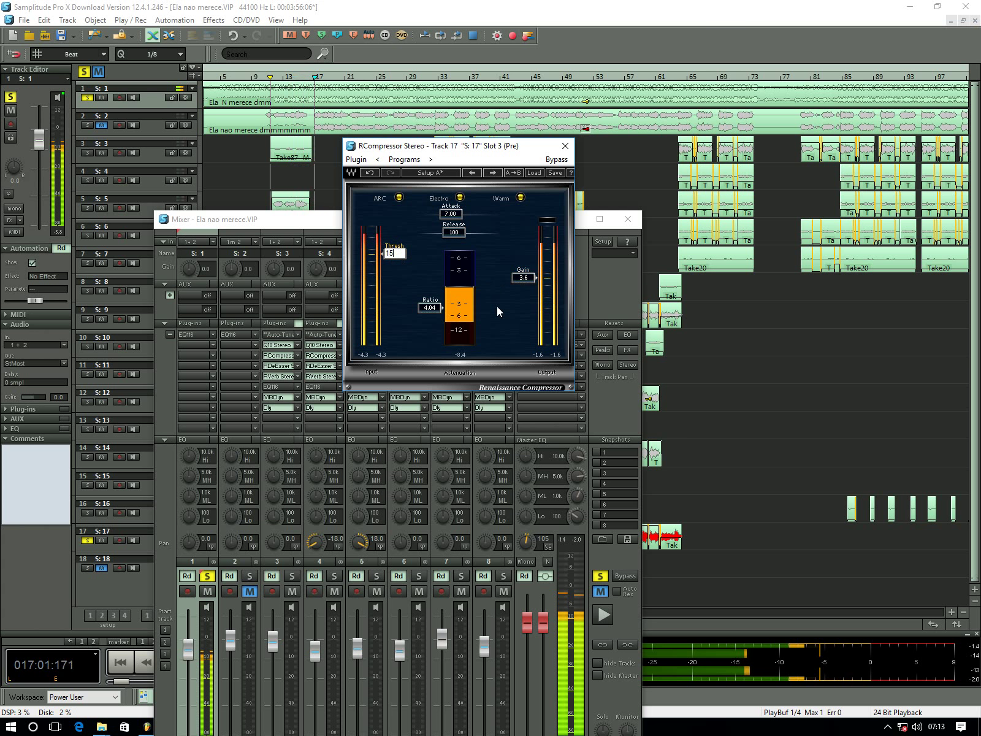
pyautogui.press('Return')
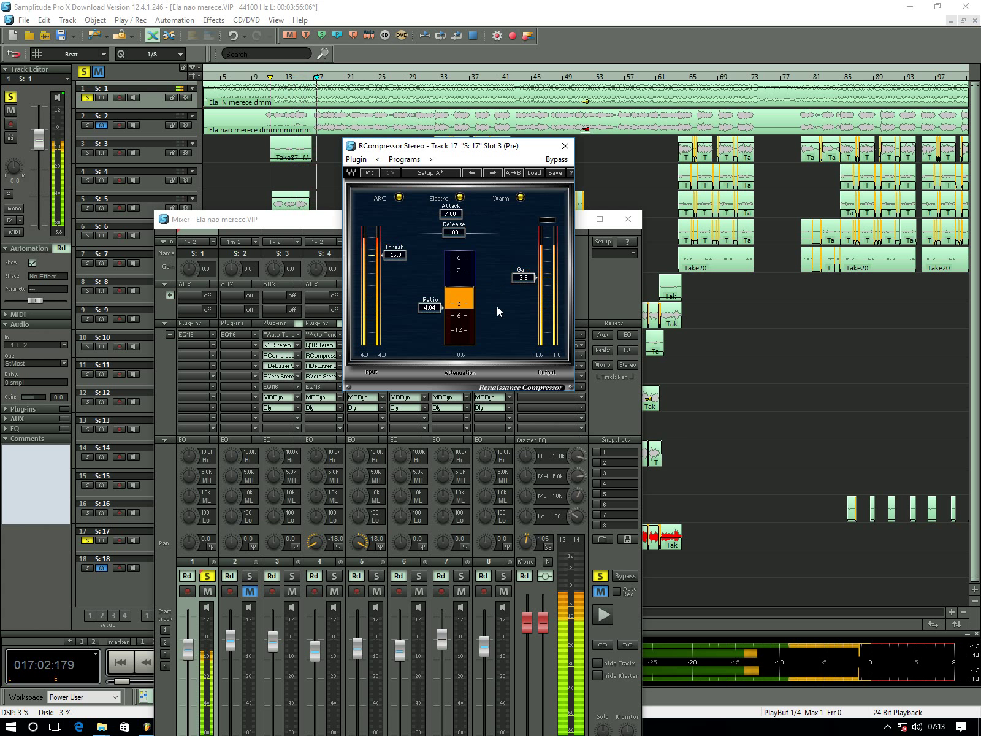
pyautogui.click(397, 254)
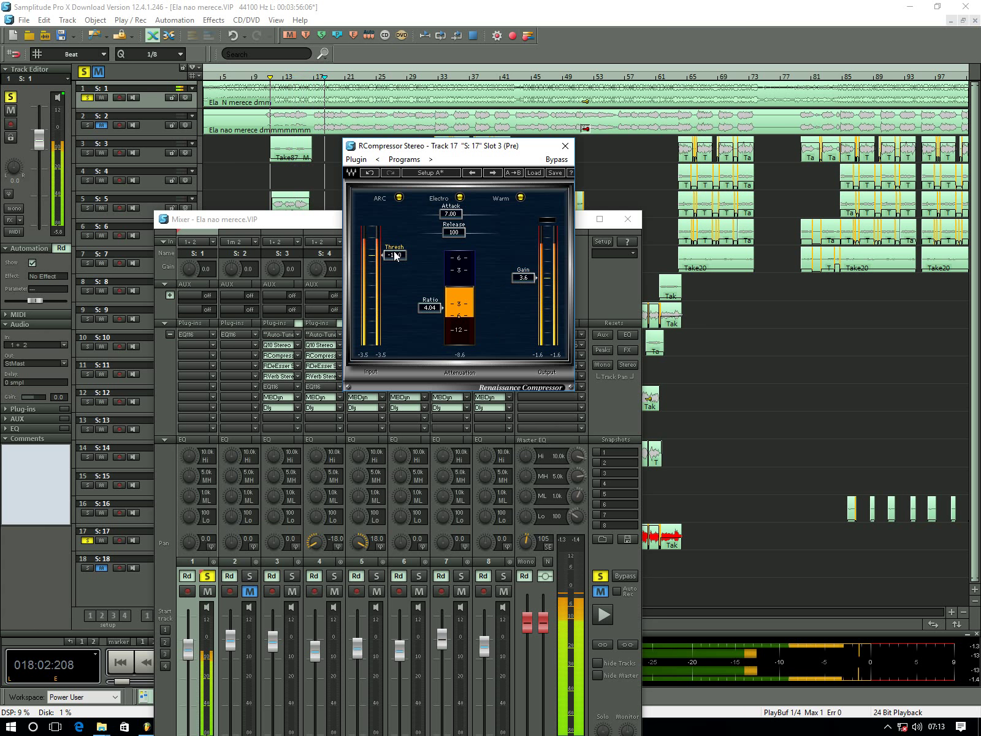
pyautogui.press('Return')
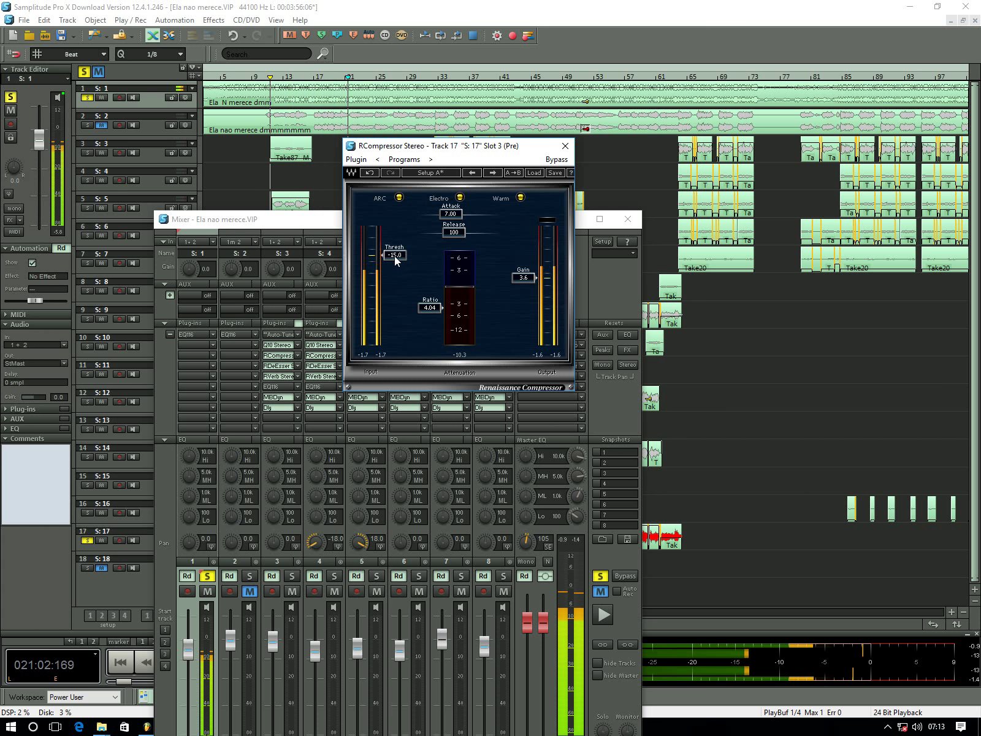
# Restart playback and set the compressor's threshold to -16.0
pyautogui.press('space')
pyautogui.moveTo(394, 256); pyautogui.dragTo(399, 262)
pyautogui.press('space')
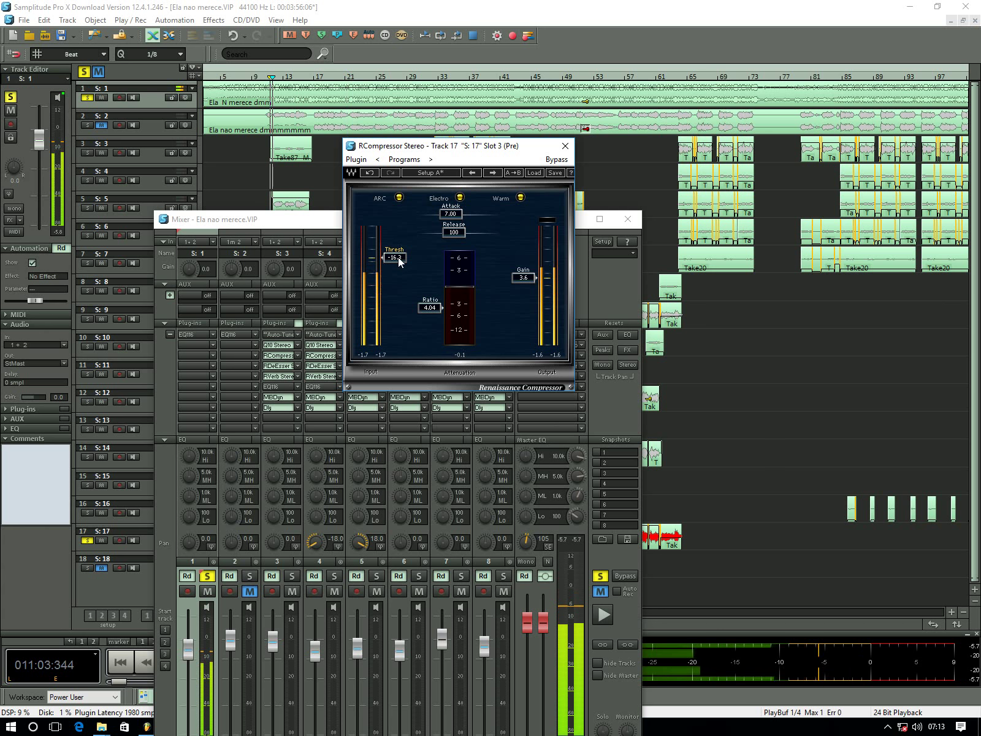
pyautogui.click(400, 261)
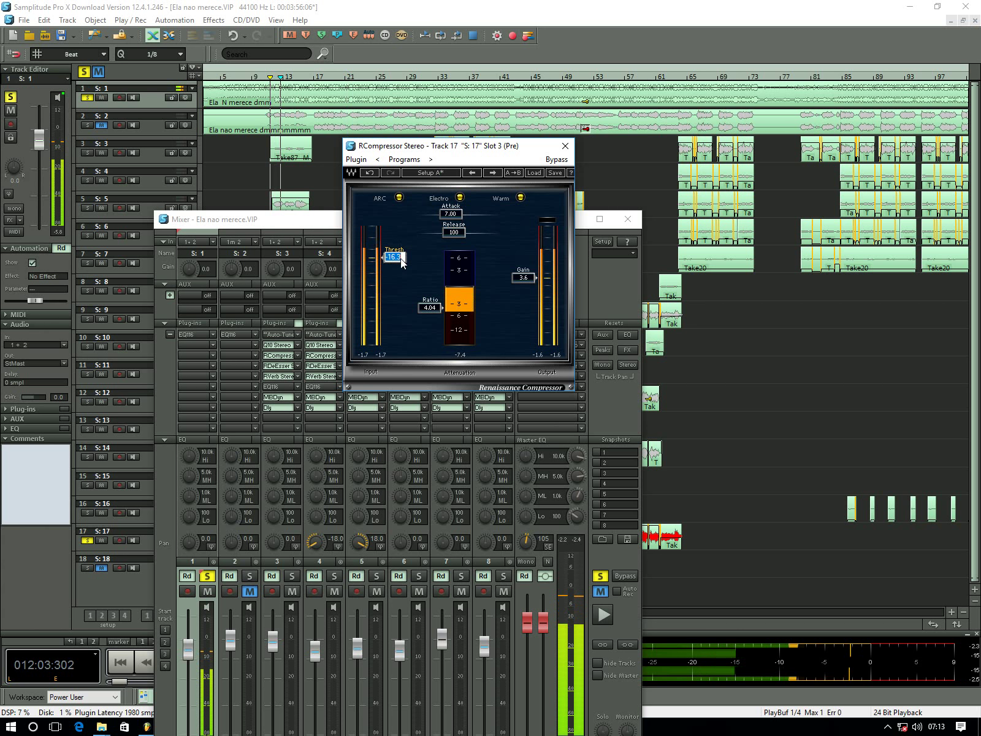
pyautogui.write('-16')
pyautogui.press('Return')
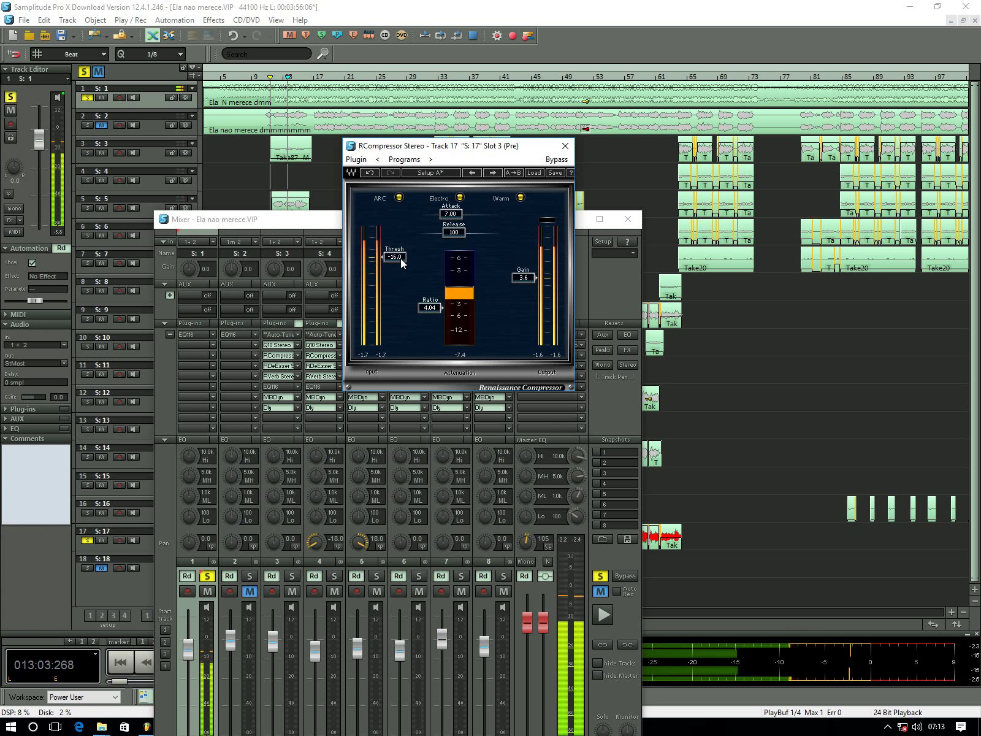
# Set the compressor's output gain to 4.0 and close the compressor and mixer windows
pyautogui.scroll(1, 521, 279)
pyautogui.click(521, 279)
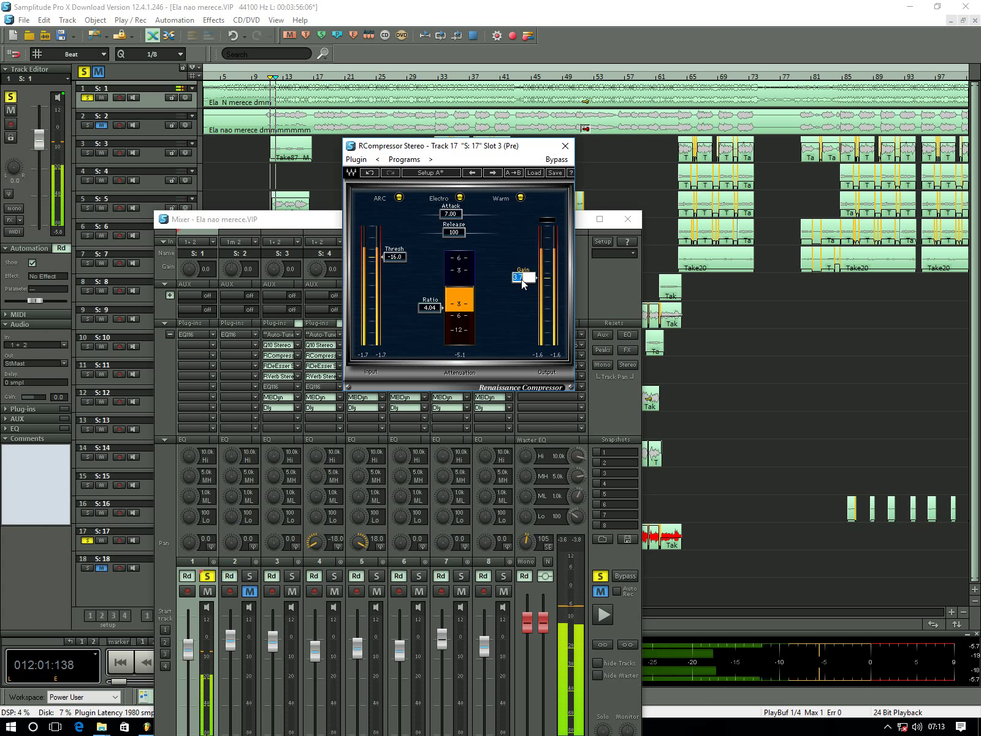
pyautogui.write('4')
pyautogui.press('Return')
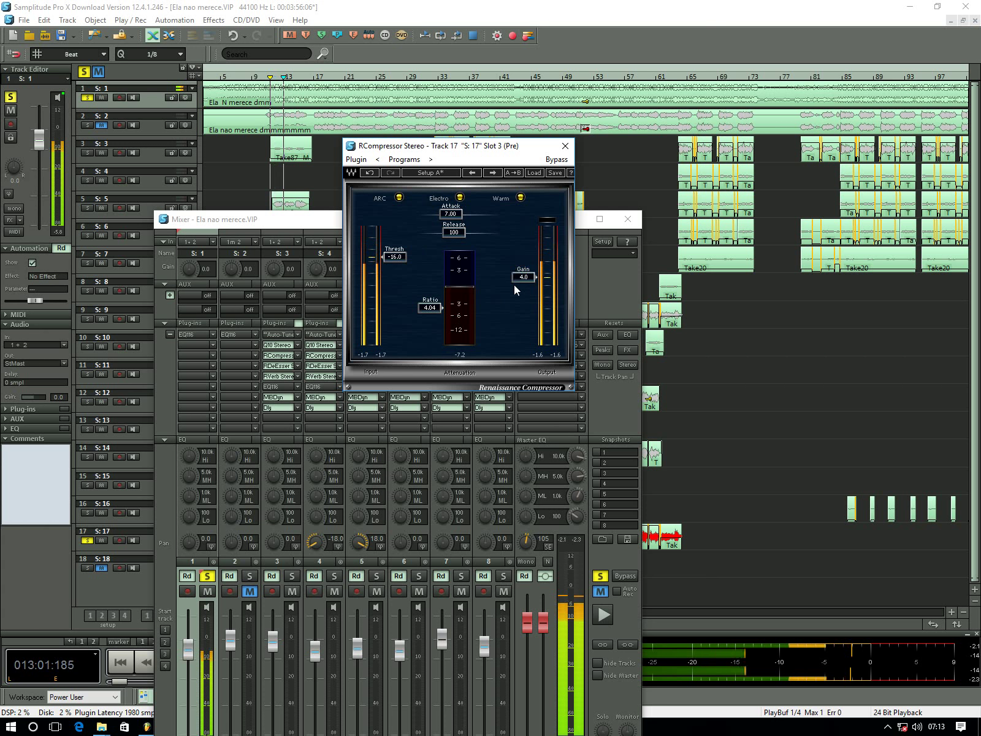
pyautogui.click(565, 146)
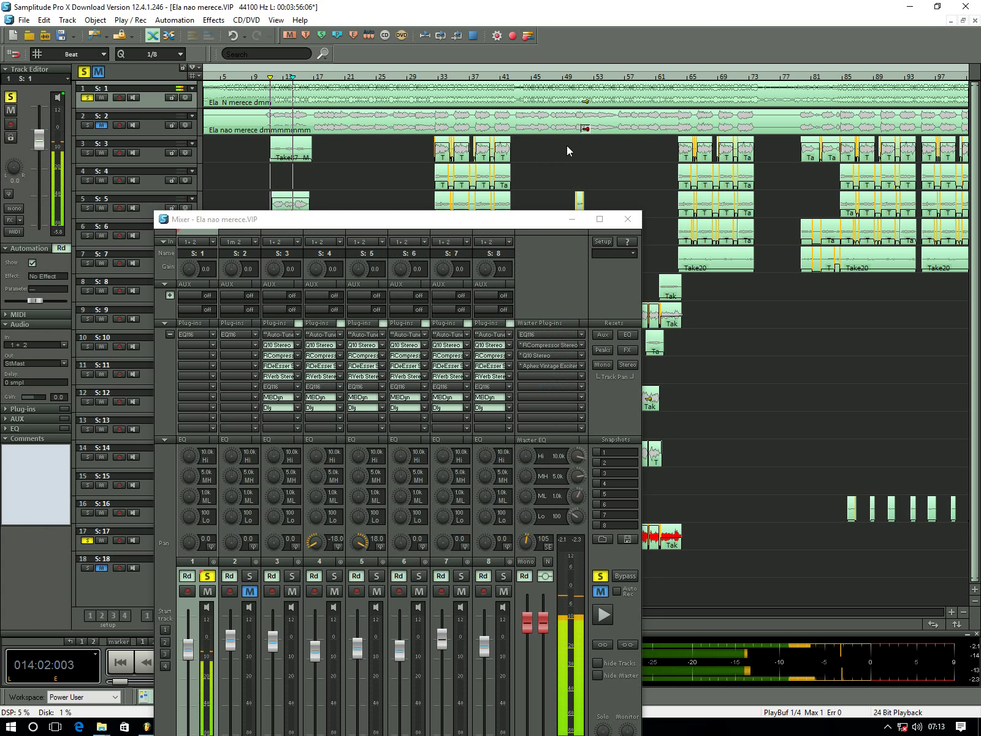
pyautogui.click(632, 221)
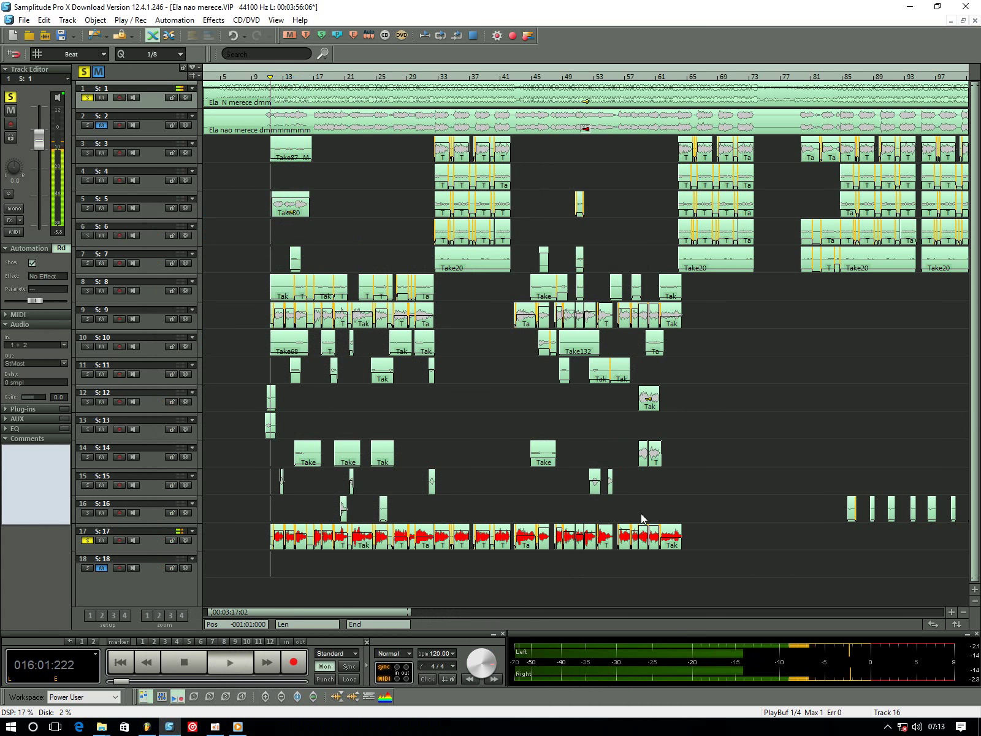
# Stop playback, select track 17 in the arrangement and play it again to check the compressed vocal
pyautogui.press('space')
pyautogui.click(704, 530)
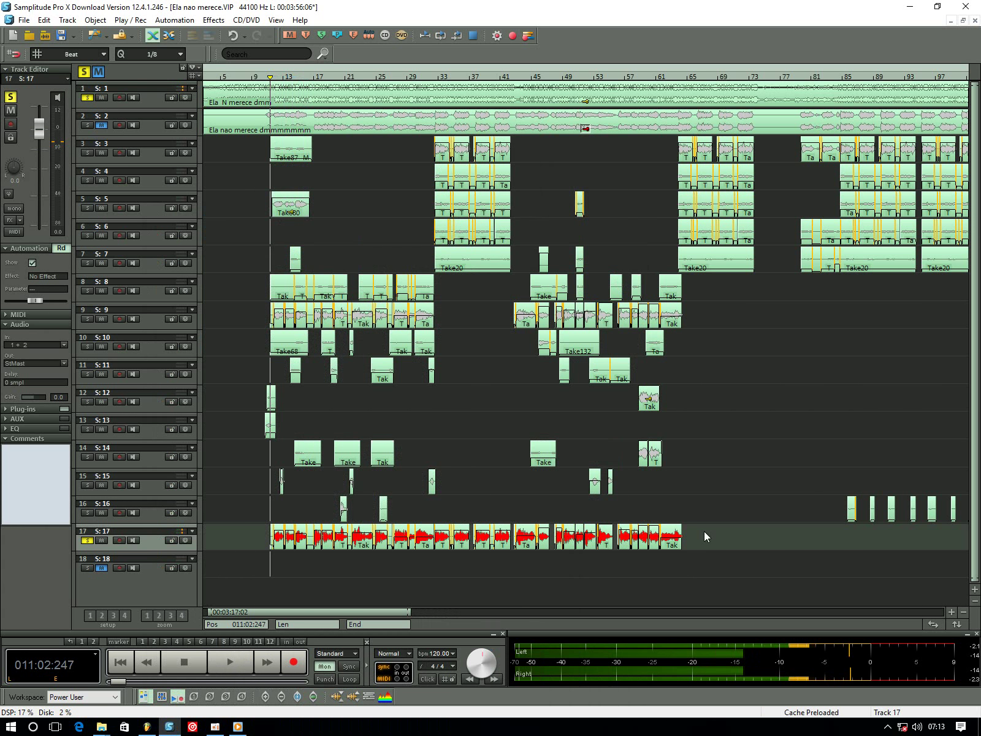
pyautogui.click(952, 611)
pyautogui.click(974, 589)
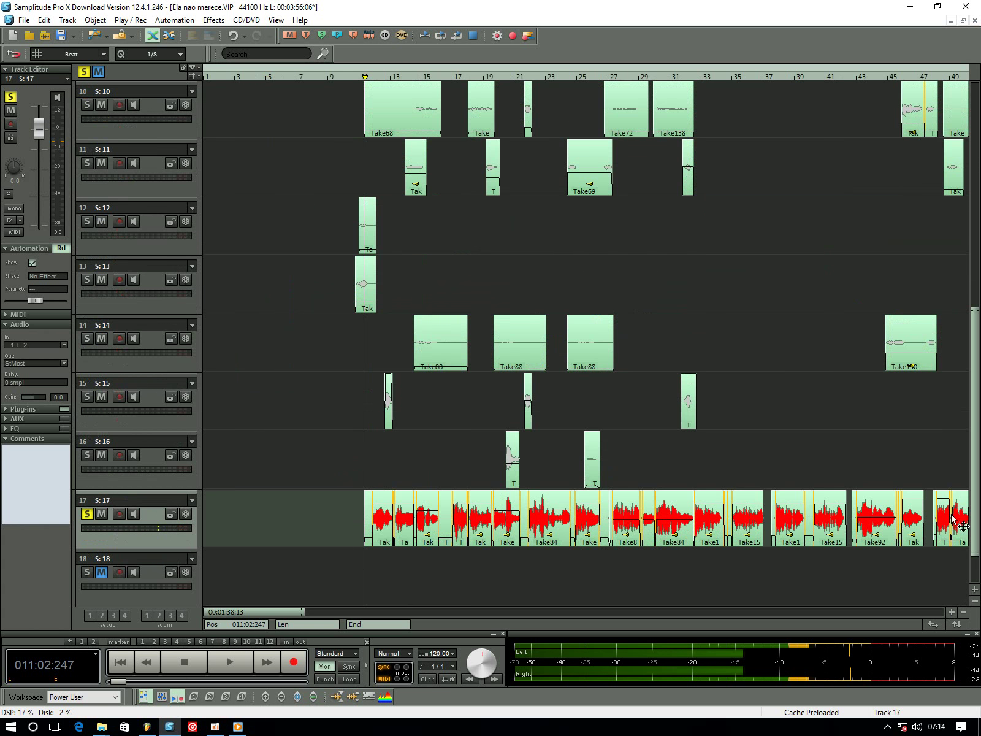
pyautogui.scroll(-1, 977, 355)
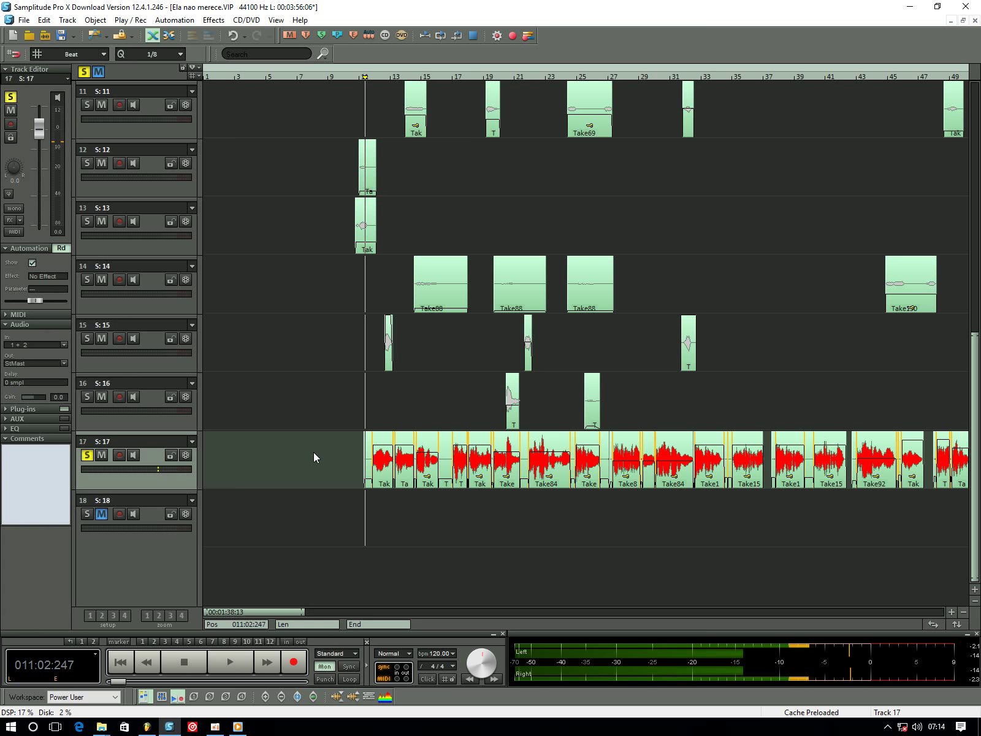
pyautogui.press('space')
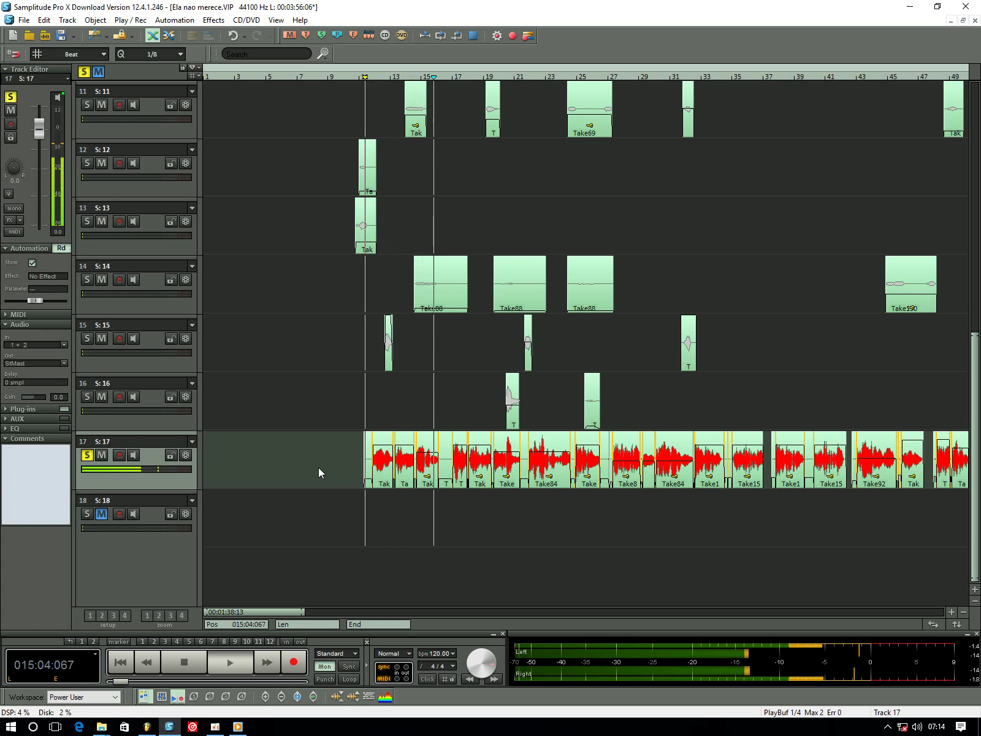
pyautogui.press('space')
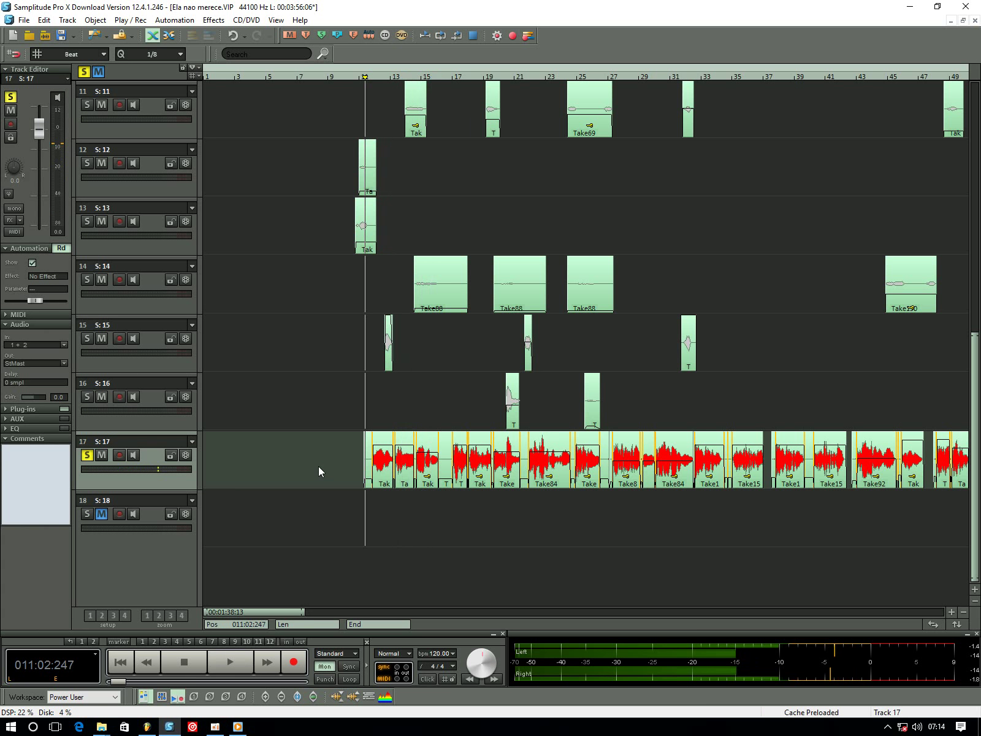
# Insert the eFX_StereoDelay effect in track 17's fourth plug-in slot and place its window above the mixer's channel strips
pyautogui.press('m')
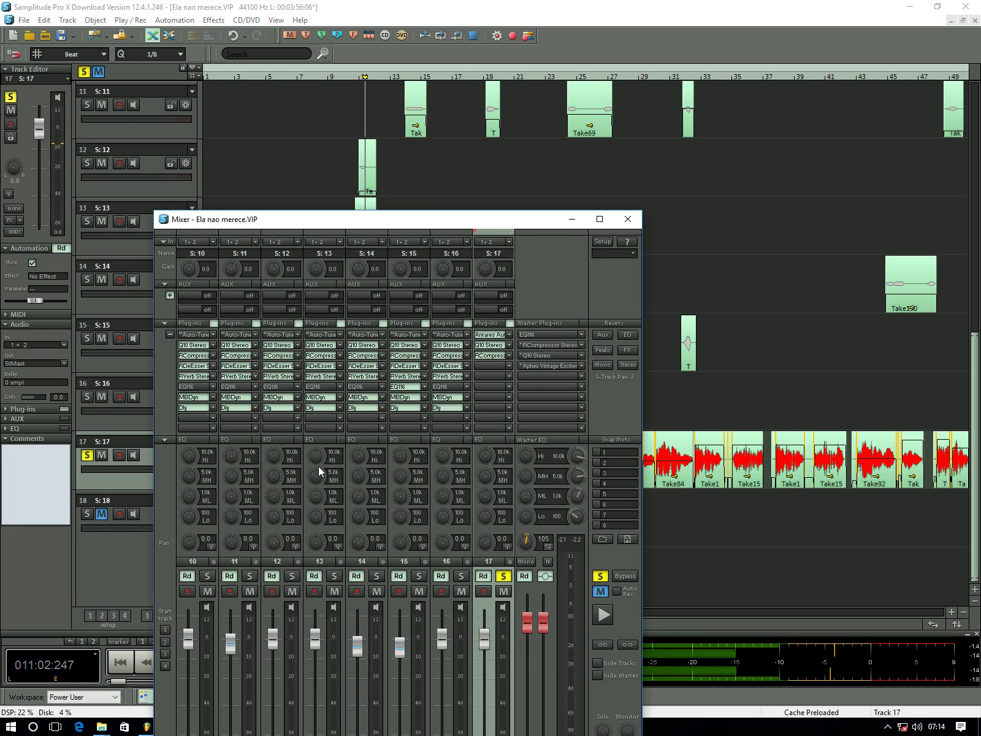
pyautogui.click(509, 366)
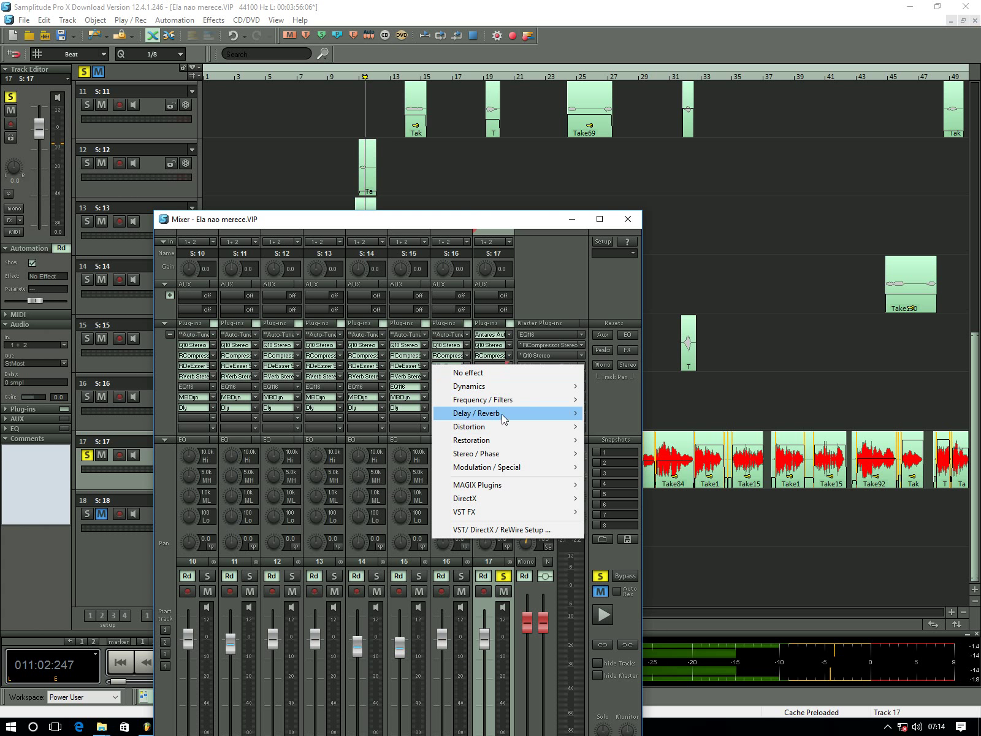
pyautogui.moveTo(486, 488)
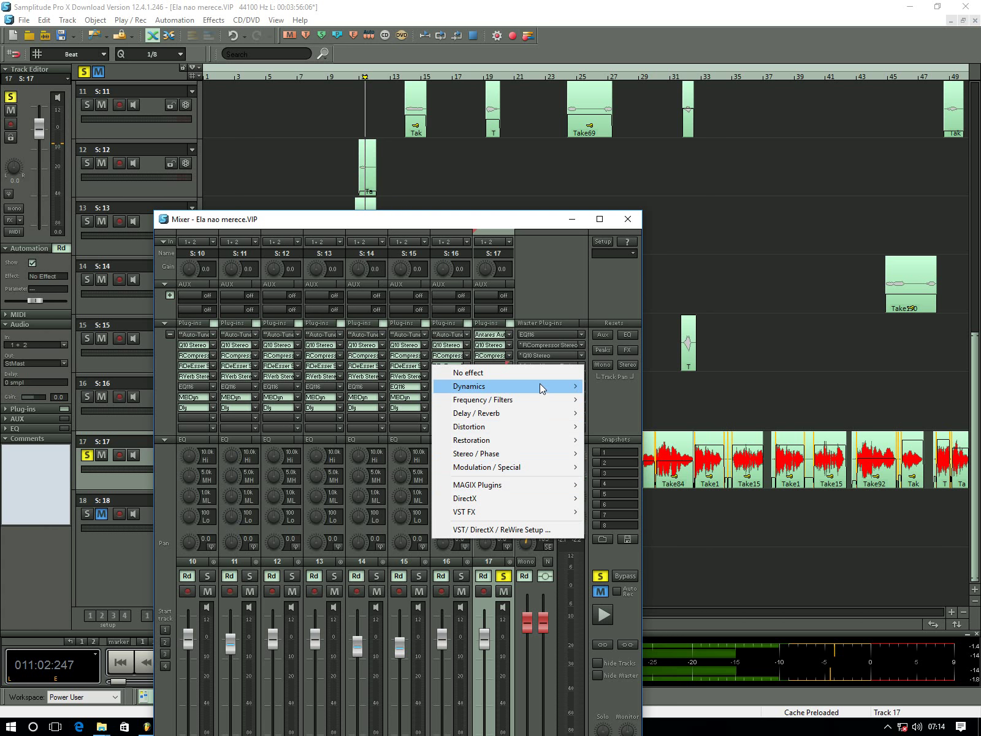
pyautogui.moveTo(521, 413)
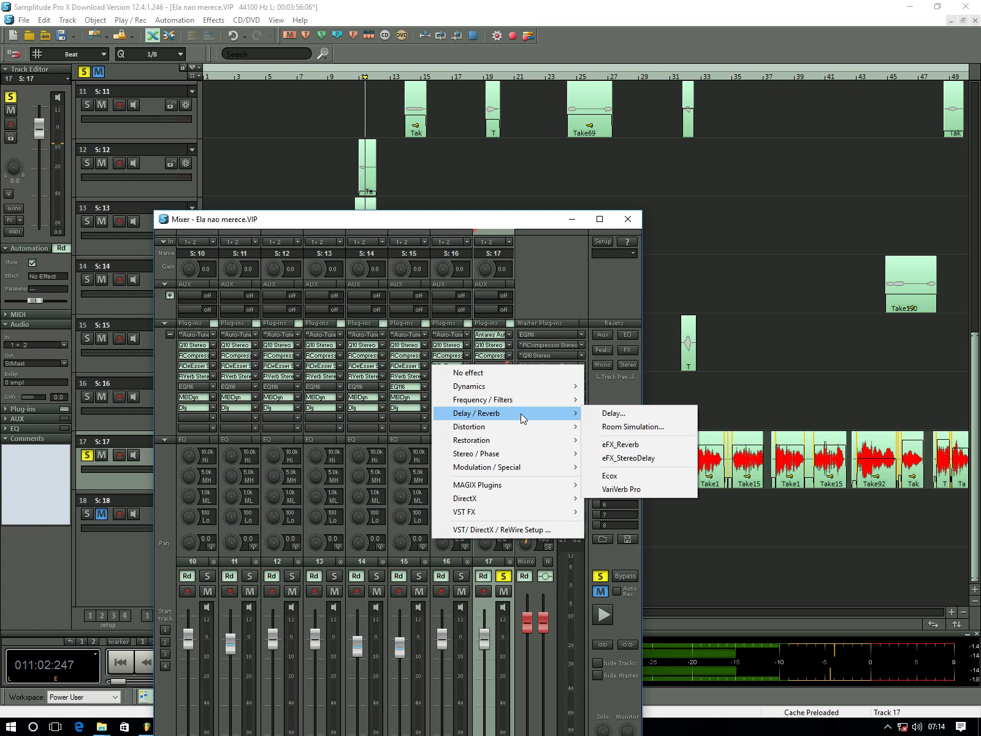
pyautogui.click(641, 457)
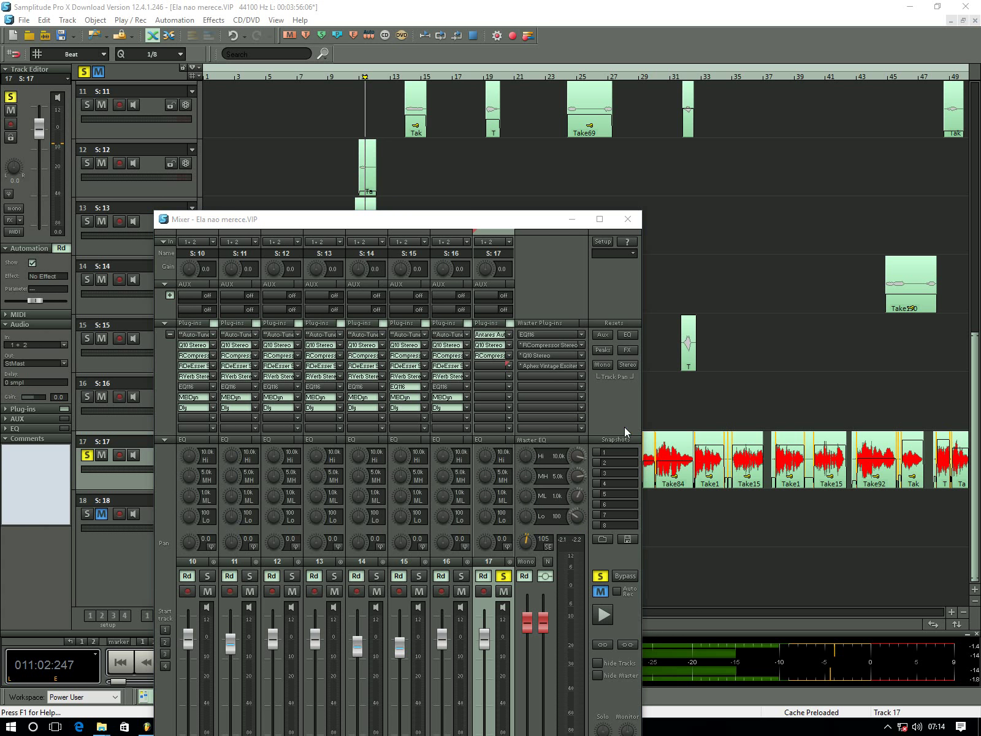
pyautogui.moveTo(544, 414); pyautogui.dragTo(533, 174)
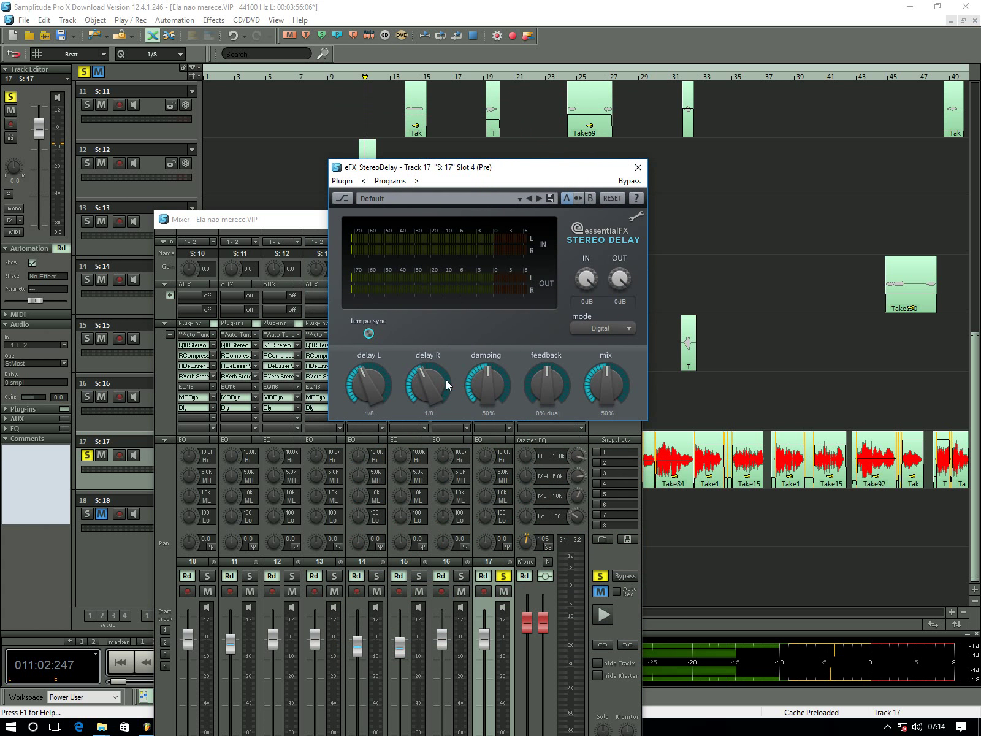
# Set both stereo delay times to 1/4, damping to 89%, feedback to 17% and mix to 14%, and close the delay and mixer windows
pyautogui.moveTo(362, 385); pyautogui.dragTo(553, 374)
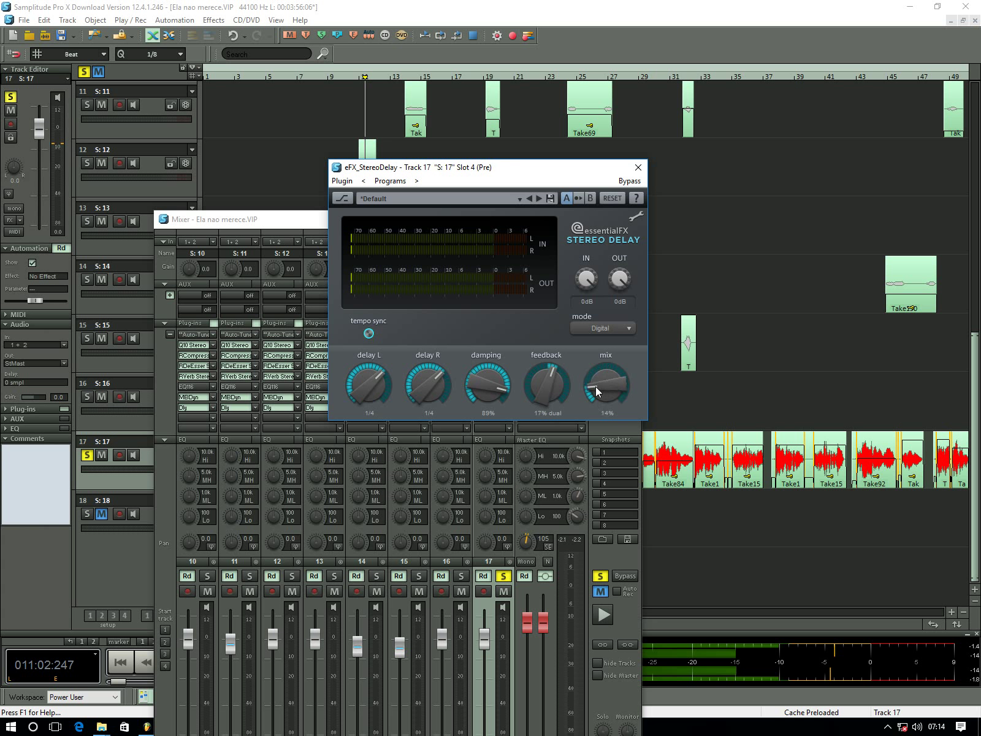
pyautogui.click(637, 167)
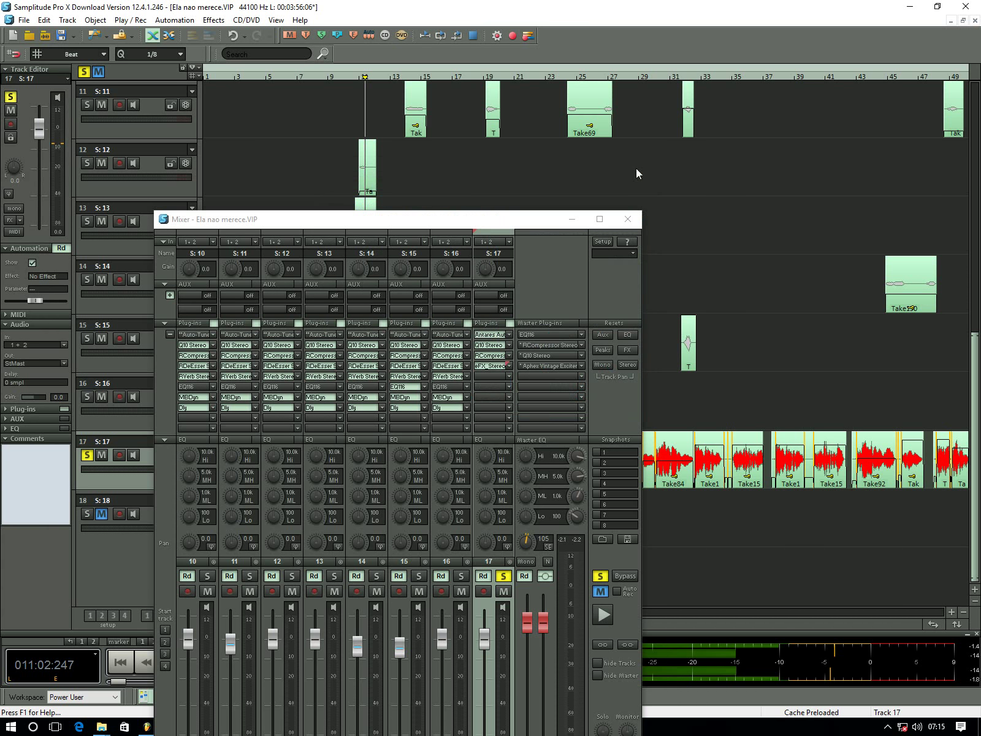
pyautogui.click(626, 219)
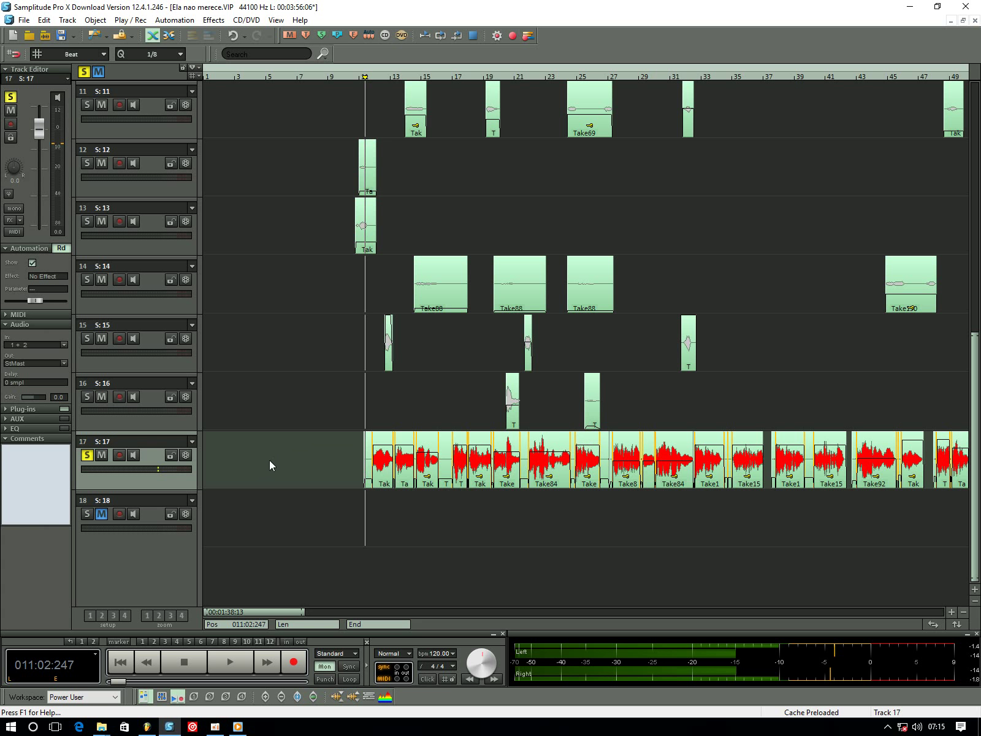
# Minimize the Samplitude project and refresh the Windows desktop
pyautogui.click(909, 10)
pyautogui.rightClick(565, 107)
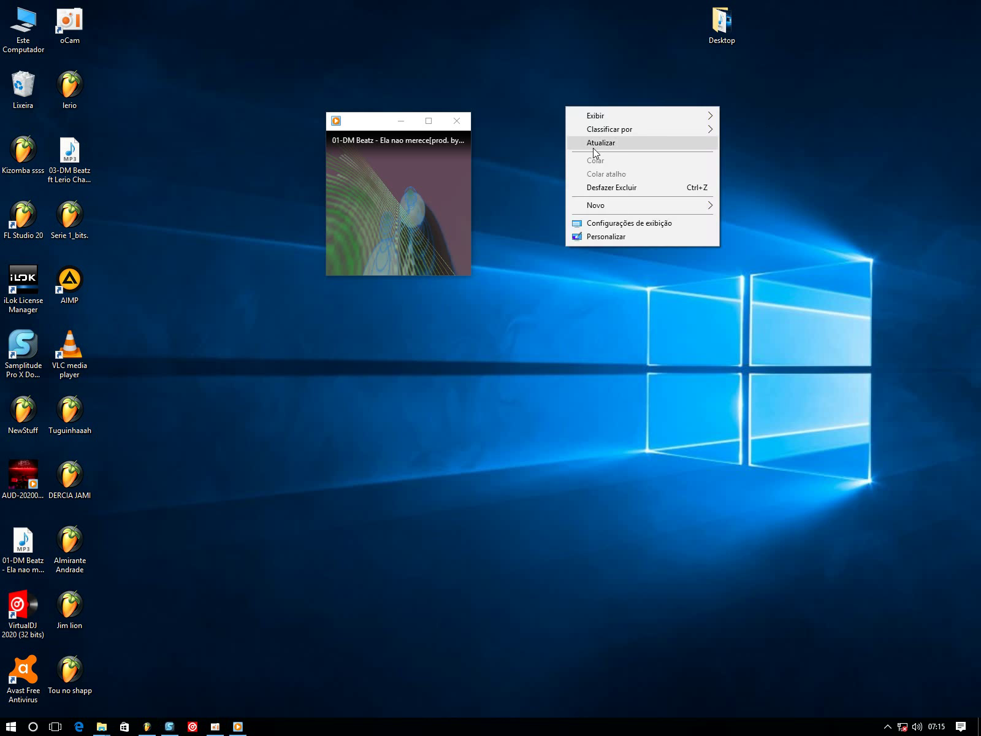
pyautogui.click(593, 143)
pyautogui.rightClick(534, 54)
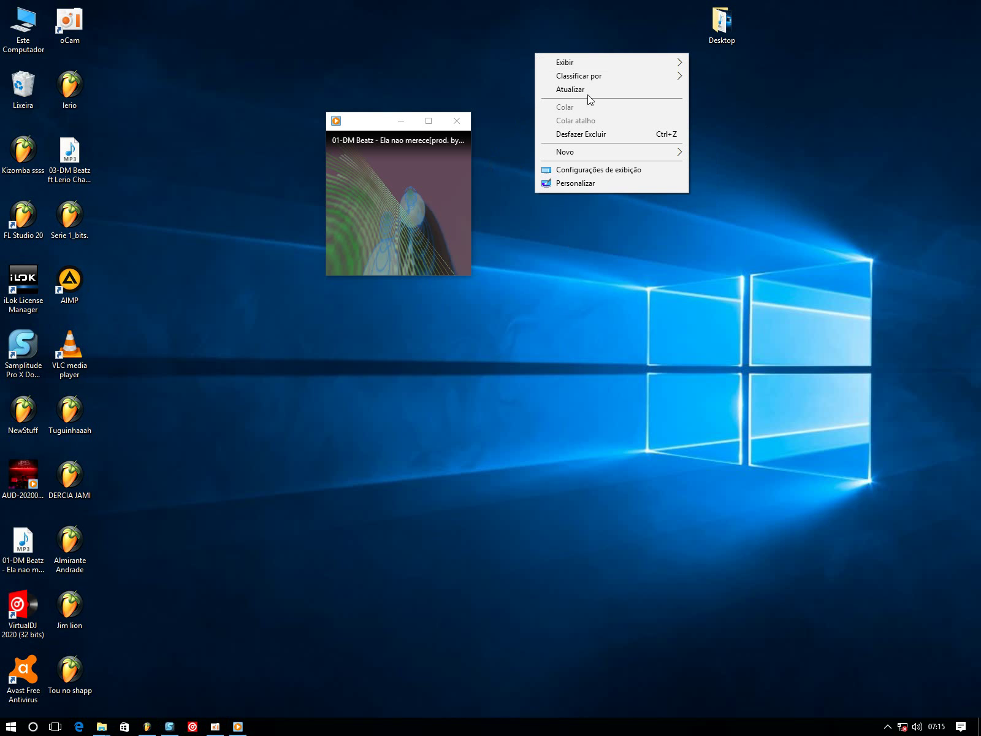
pyautogui.click(589, 90)
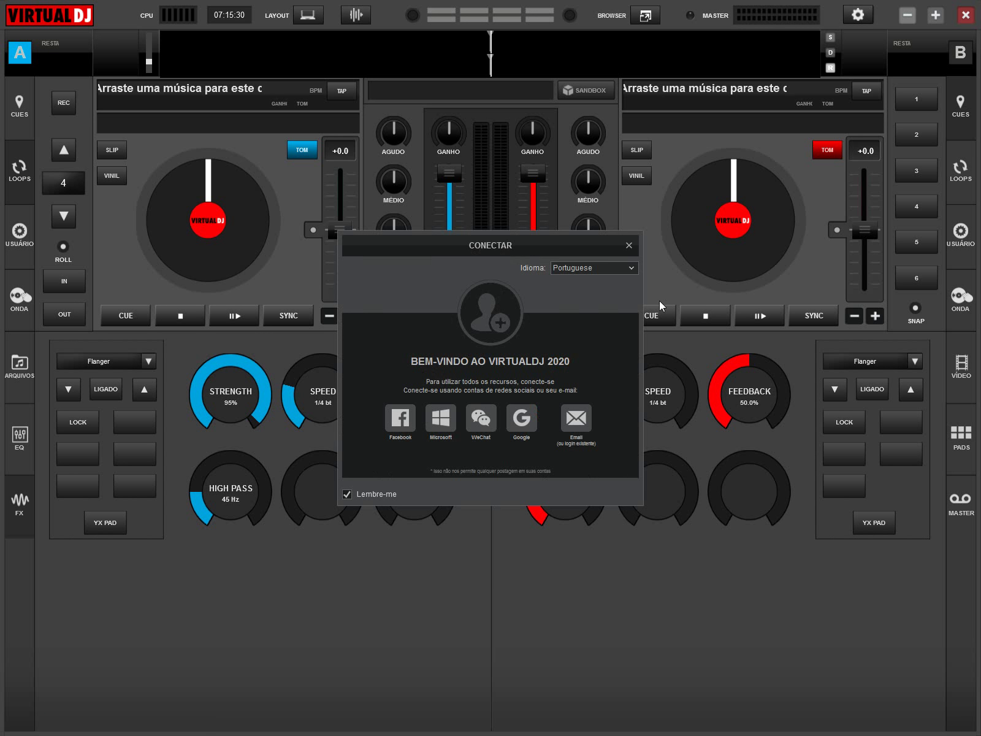
# Skip the VirtualDJ sign-in, confirming that the connection is ignored, and minimize VirtualDJ
pyautogui.click(628, 245)
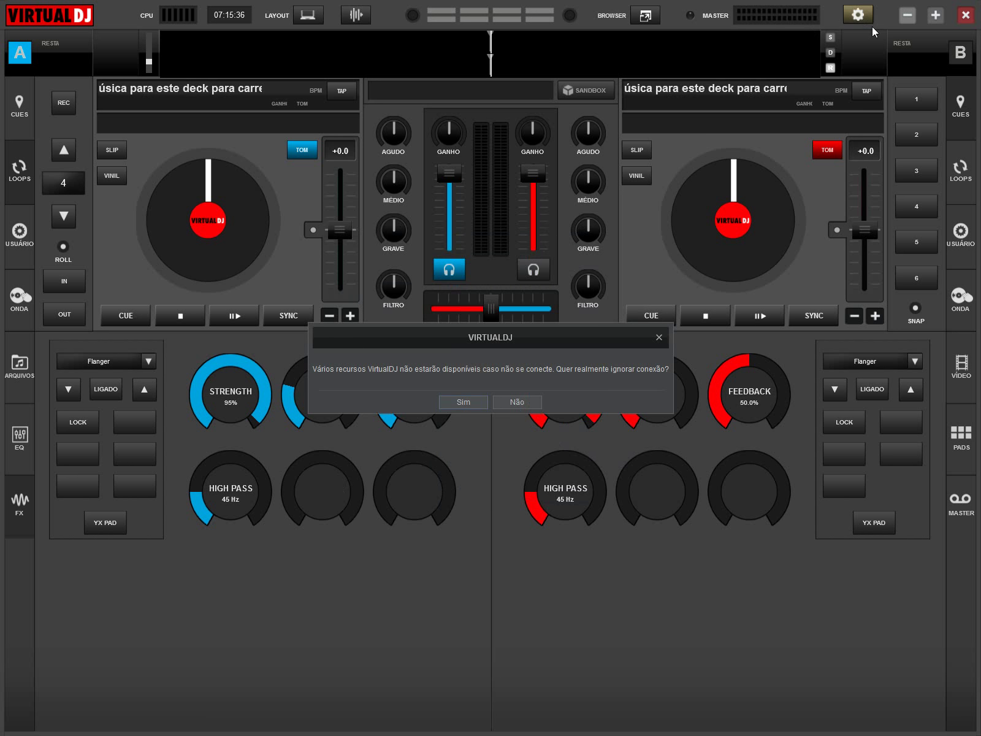
pyautogui.click(461, 404)
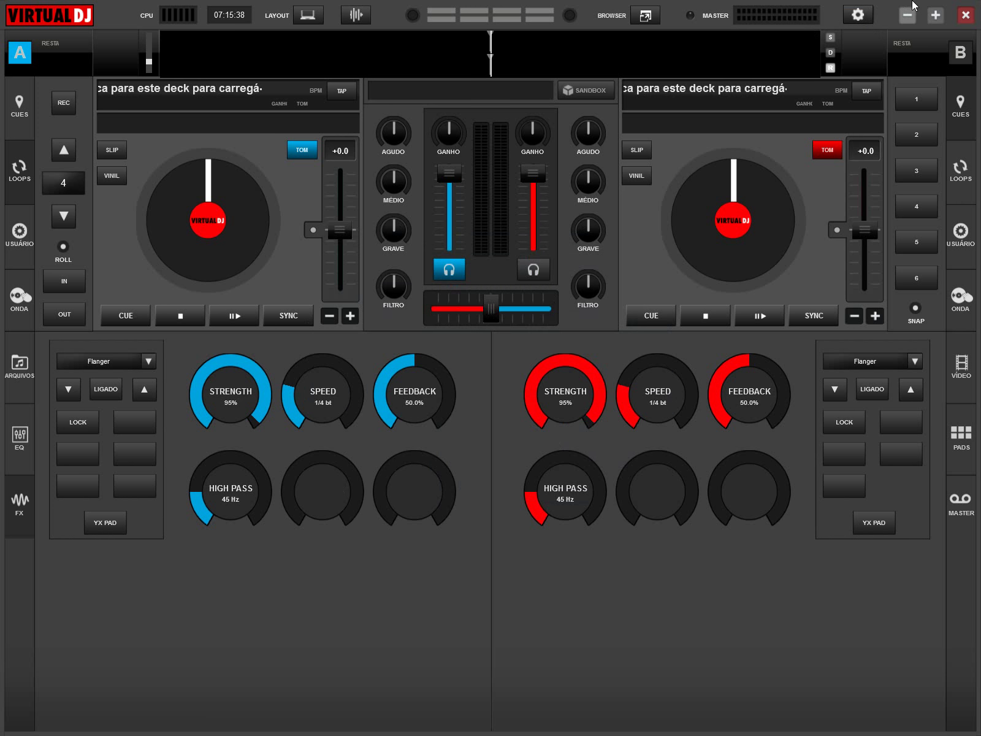
pyautogui.click(905, 17)
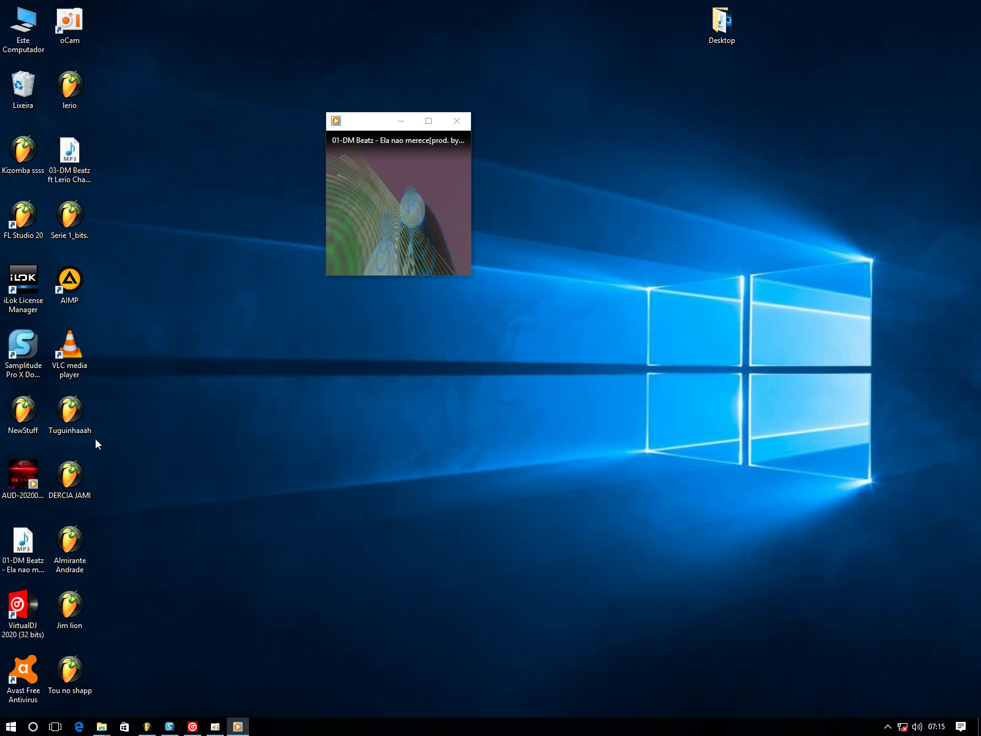
# Switch from the desktop back to the Samplitude project
pyautogui.moveTo(40, 540); pyautogui.dragTo(223, 124)
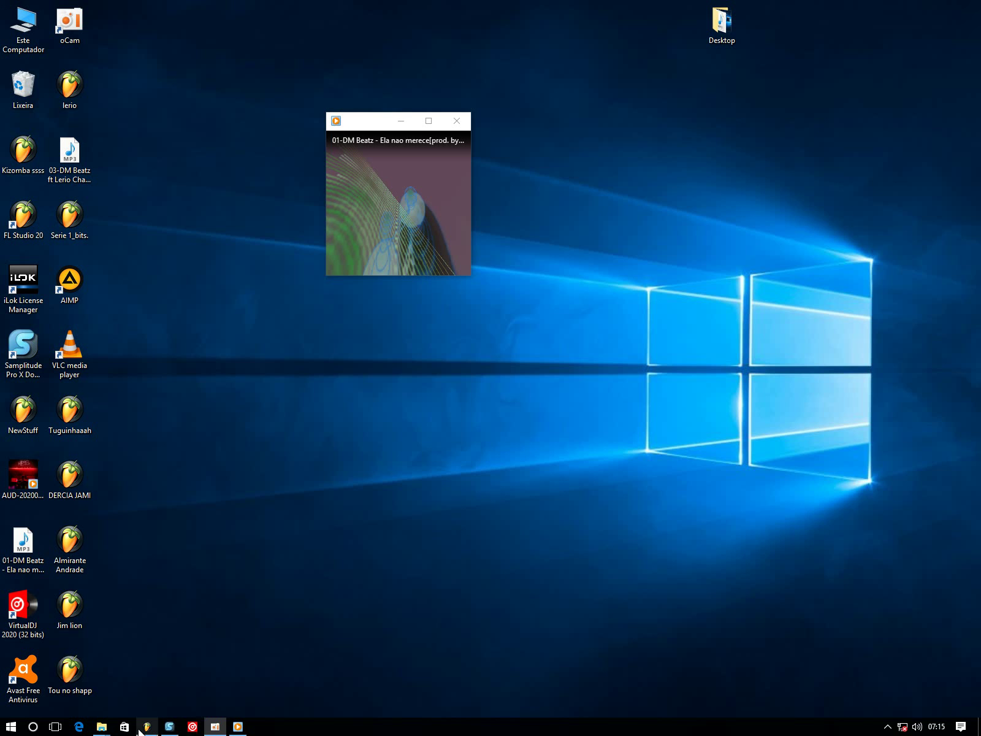
pyautogui.moveTo(168, 727)
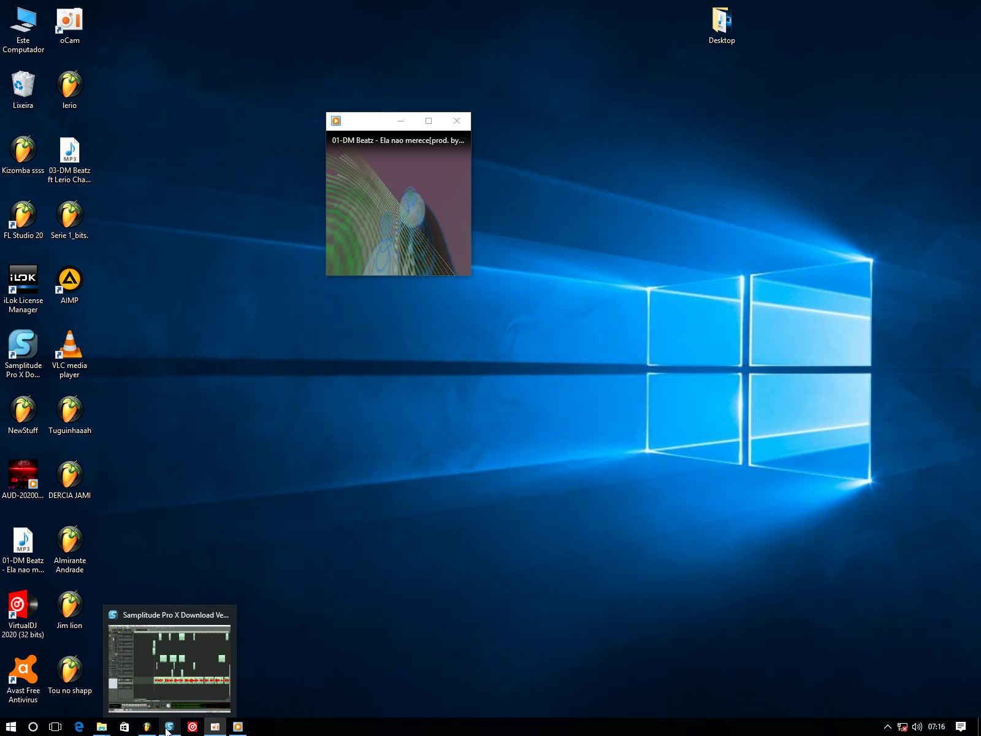
pyautogui.click(195, 669)
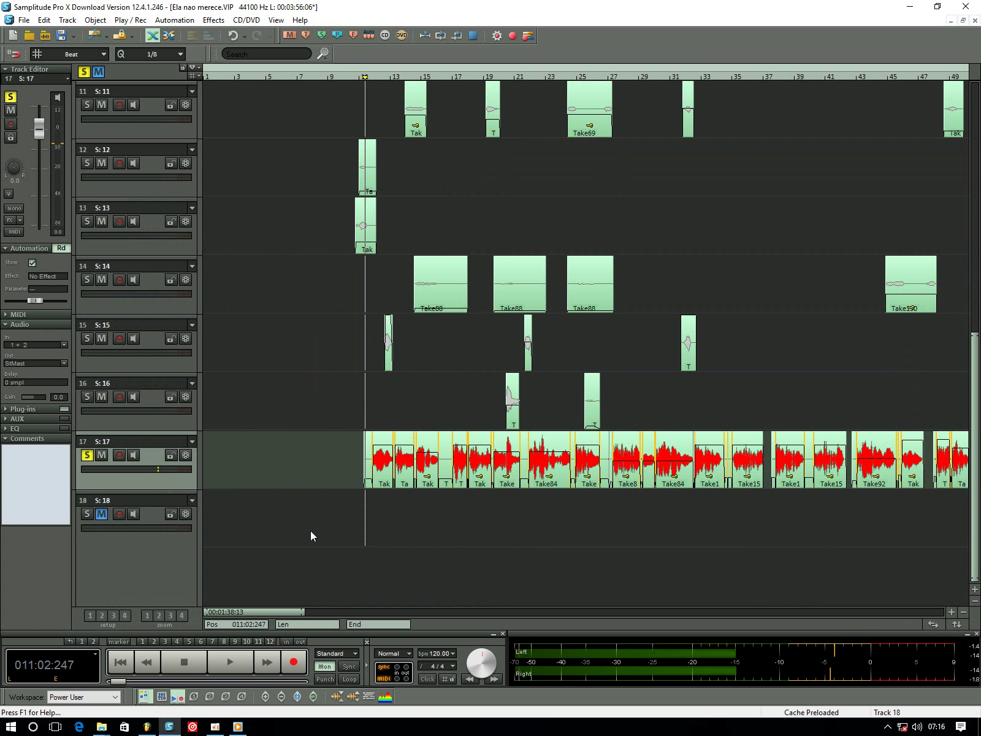
# Set the project tempo to 92 BPM without adapting audio objects, keeping MIDI adaptation on, and briefly play the vocal
pyautogui.doubleClick(436, 652)
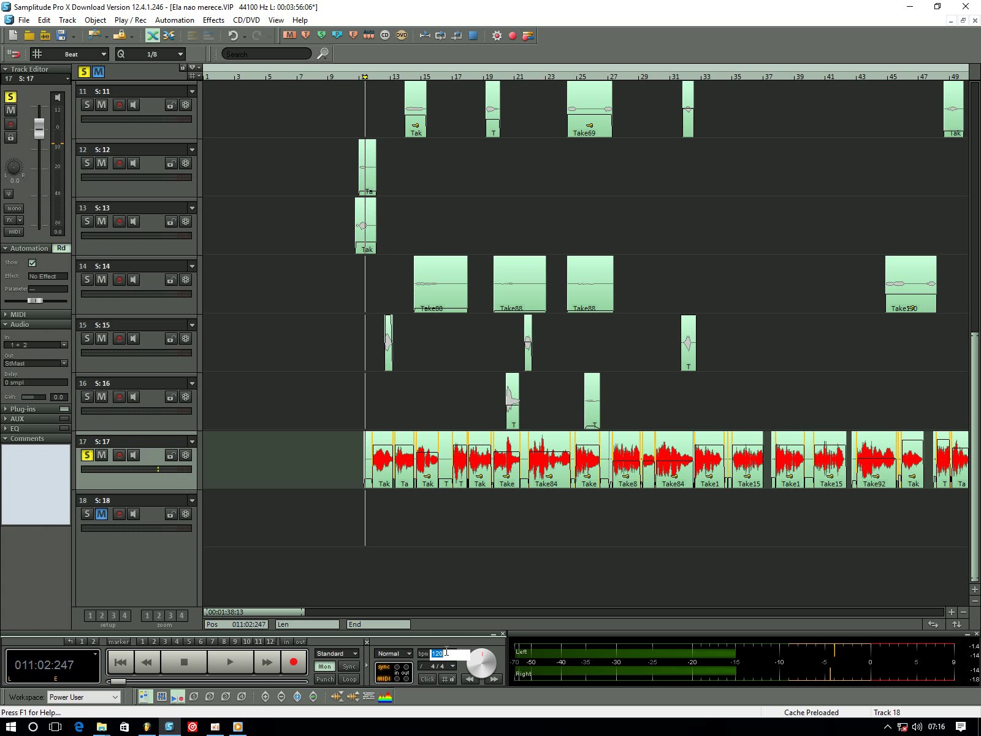
pyautogui.write('92')
pyautogui.press('Return')
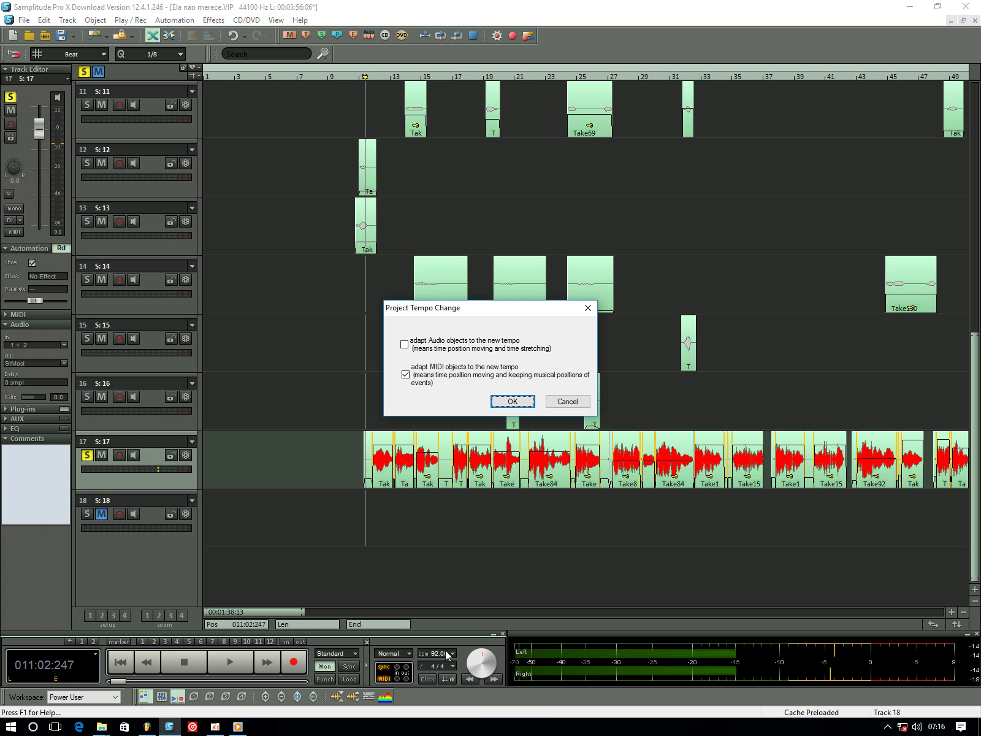
pyautogui.press('Return')
pyautogui.press('space')
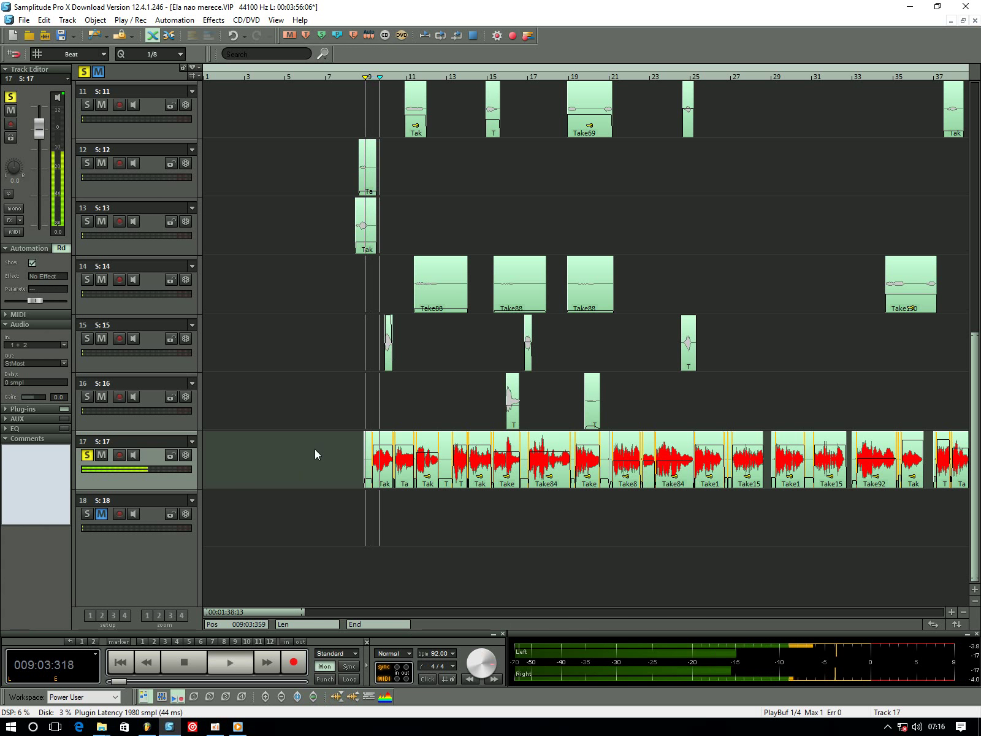
pyautogui.press('space')
# Raise track 17's stereo delay mix to 17% during playback and close the delay window
pyautogui.press('m')
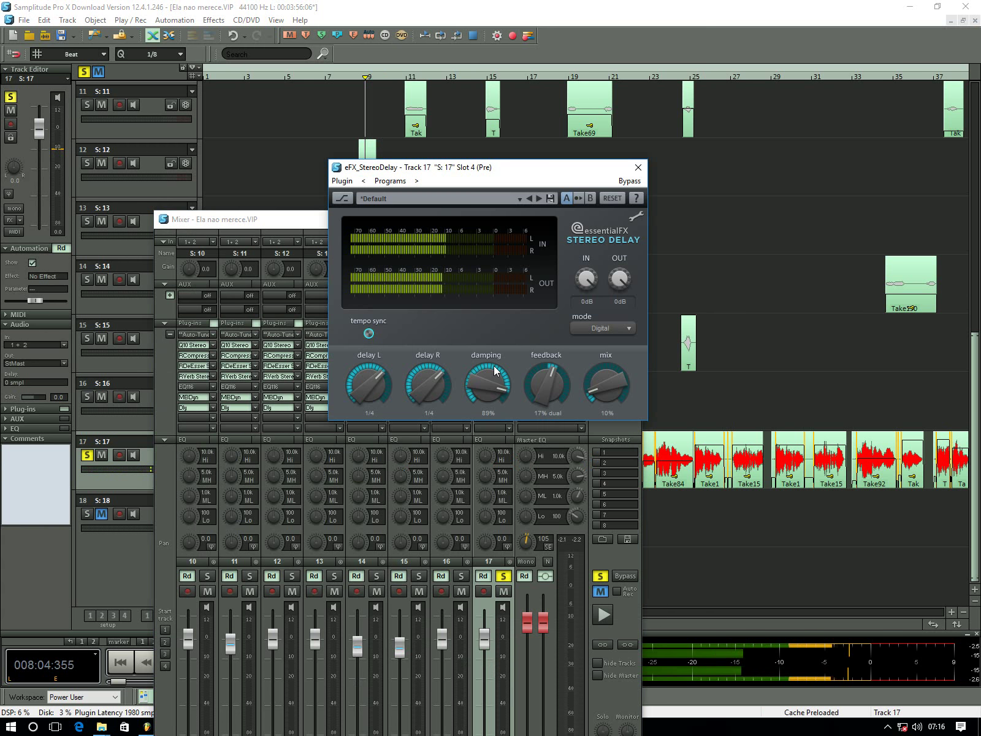
pyautogui.click(494, 366)
pyautogui.press('space')
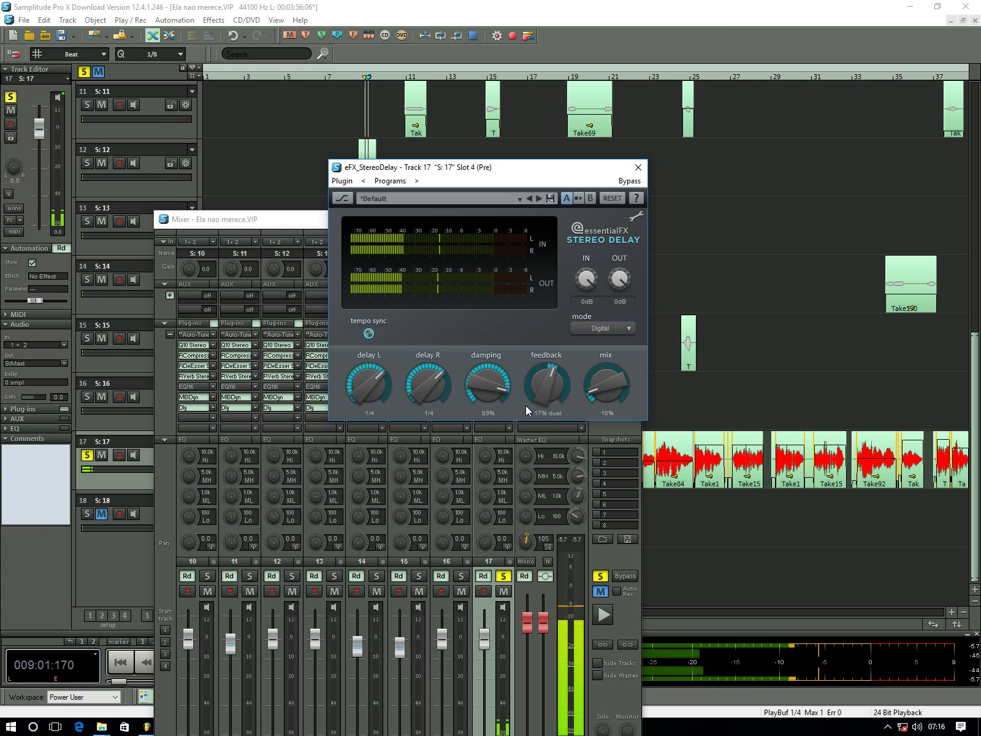
pyautogui.moveTo(594, 392); pyautogui.dragTo(567, 384)
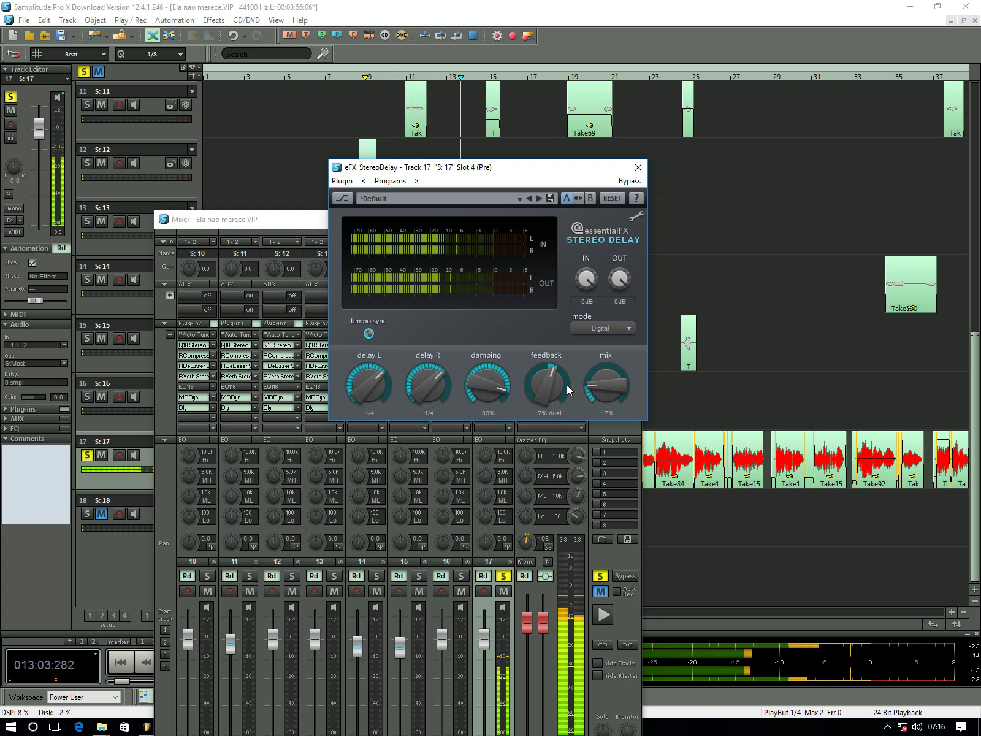
pyautogui.click(638, 166)
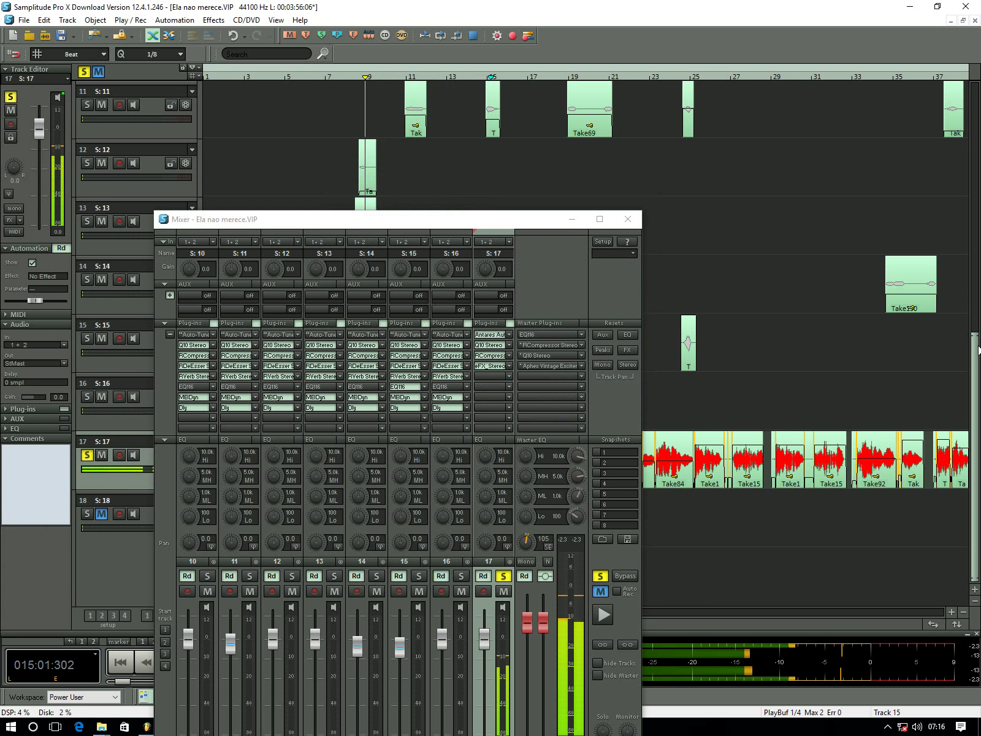
# Solo track 1 briefly to hear it with the vocal, unsolo it, and close the mixer
pyautogui.click(974, 192)
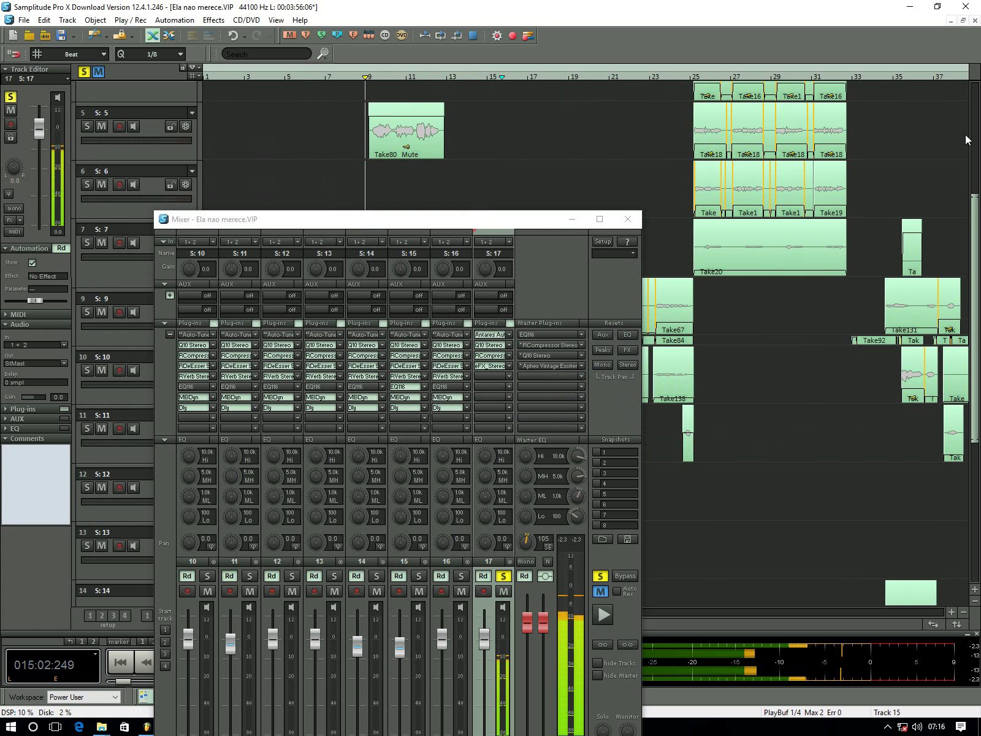
pyautogui.scroll(3, 966, 139)
pyautogui.click(86, 106)
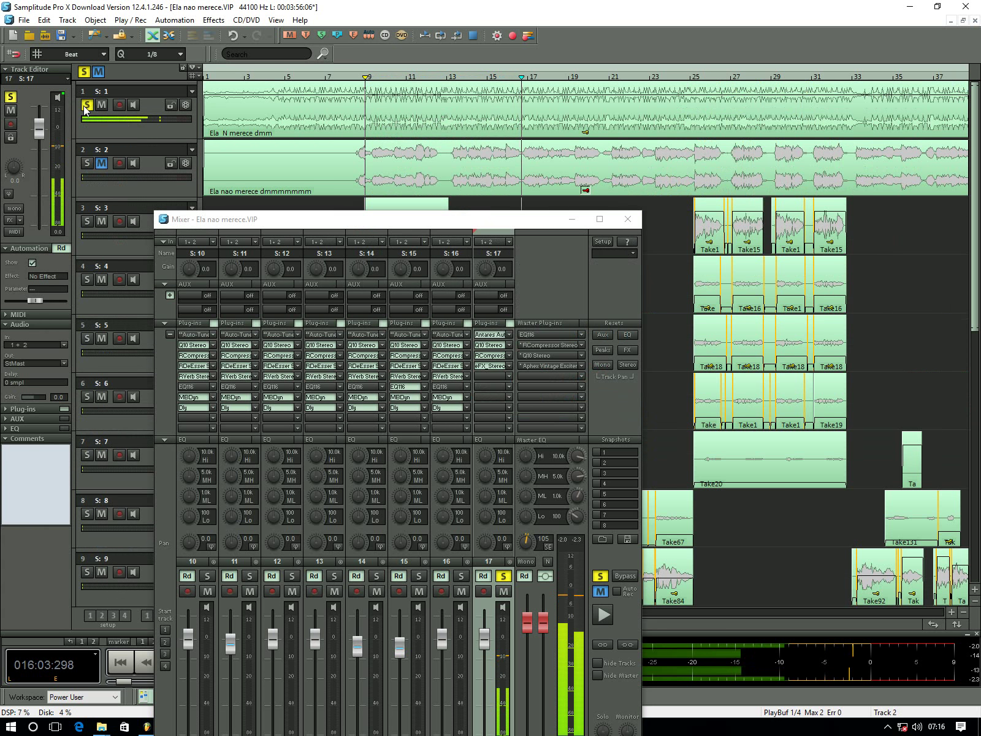
pyautogui.click(86, 105)
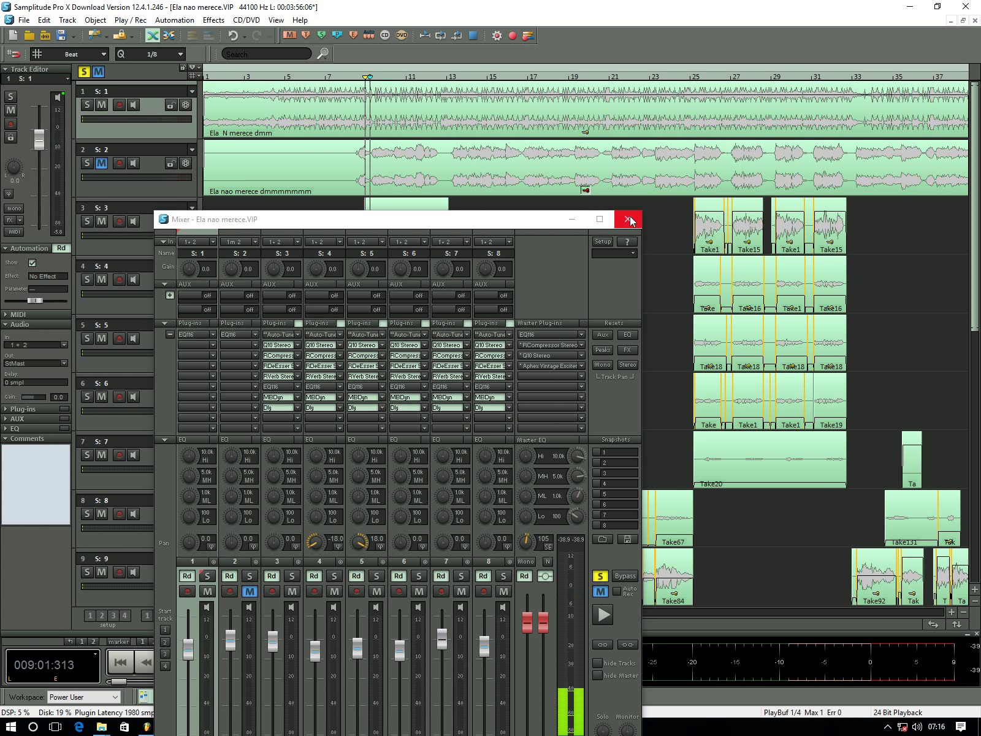
pyautogui.click(627, 219)
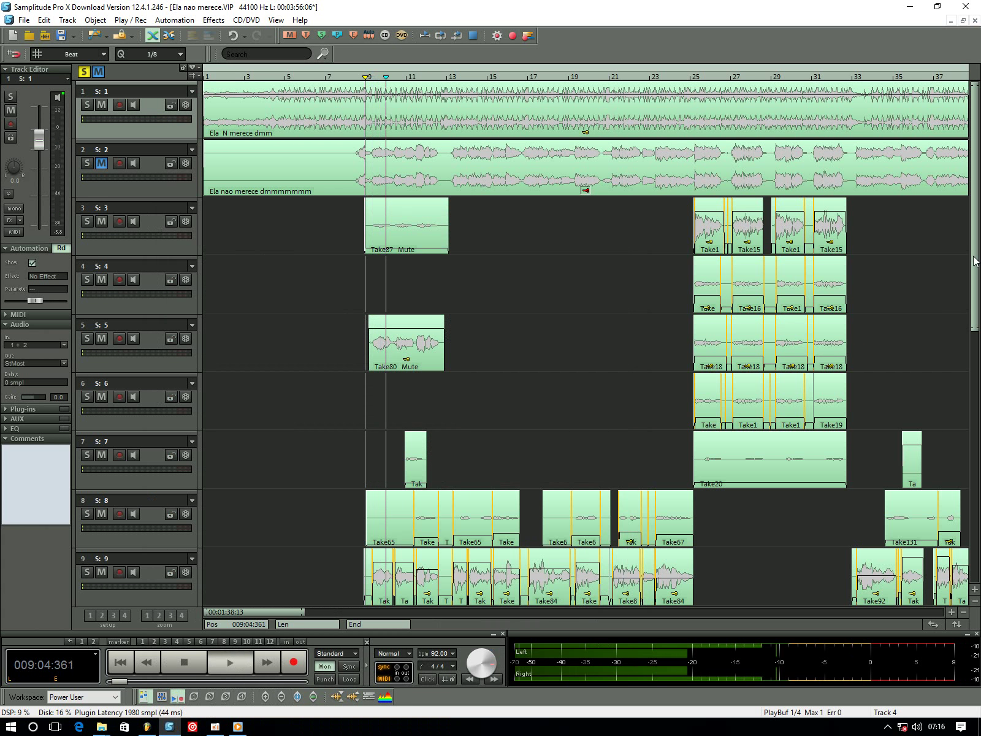
# Set track 17's stereo delay to 9% mix, 25% feedback and 92% damping, and close the delay and mixer windows
pyautogui.moveTo(973, 261); pyautogui.dragTo(973, 512)
pyautogui.click(295, 456)
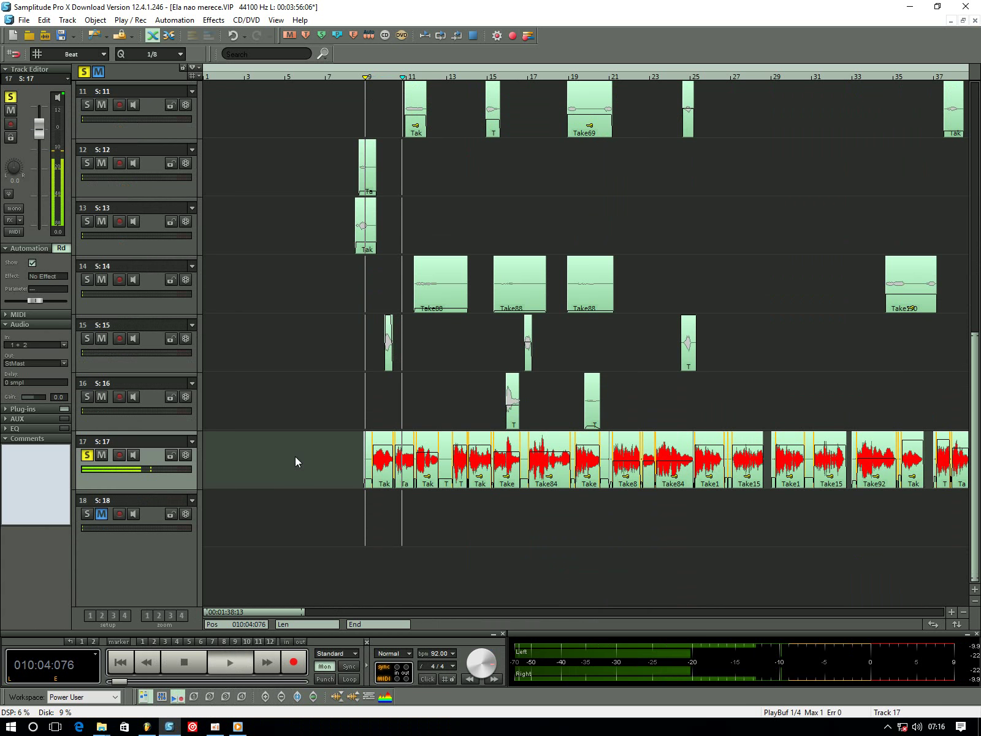
pyautogui.press('m')
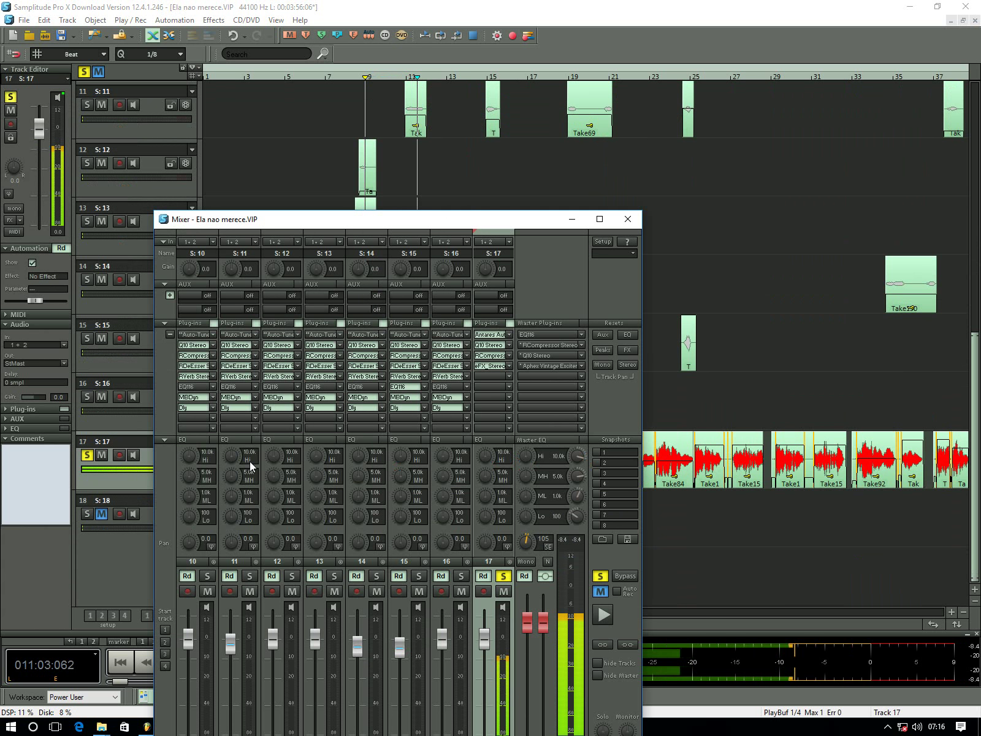
pyautogui.click(482, 366)
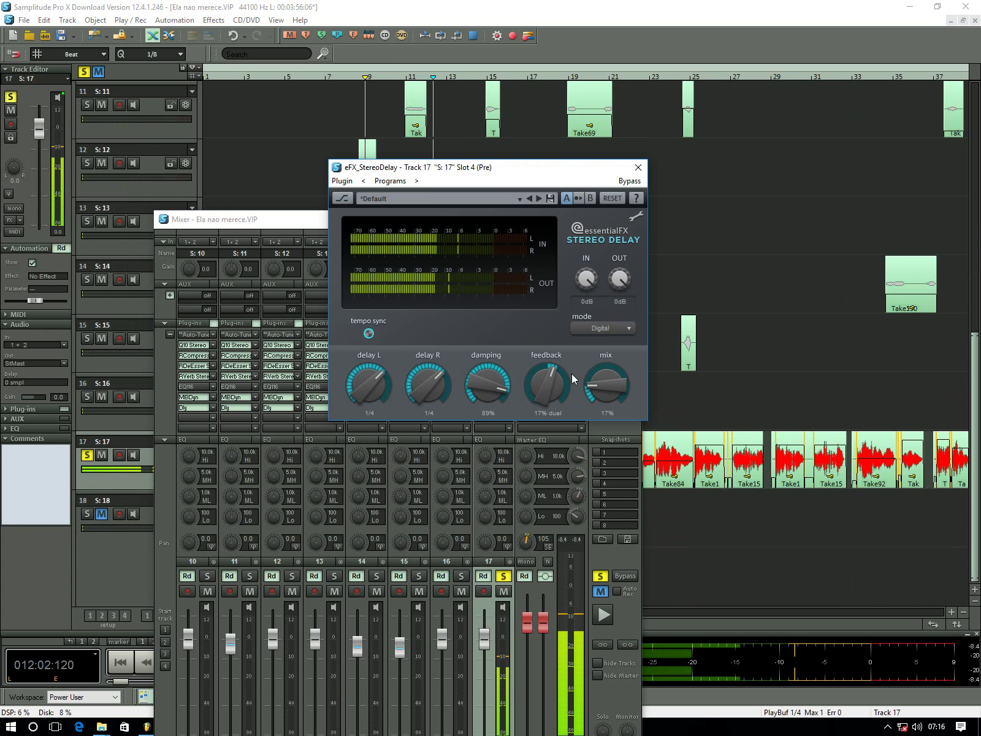
pyautogui.moveTo(588, 387); pyautogui.dragTo(587, 390)
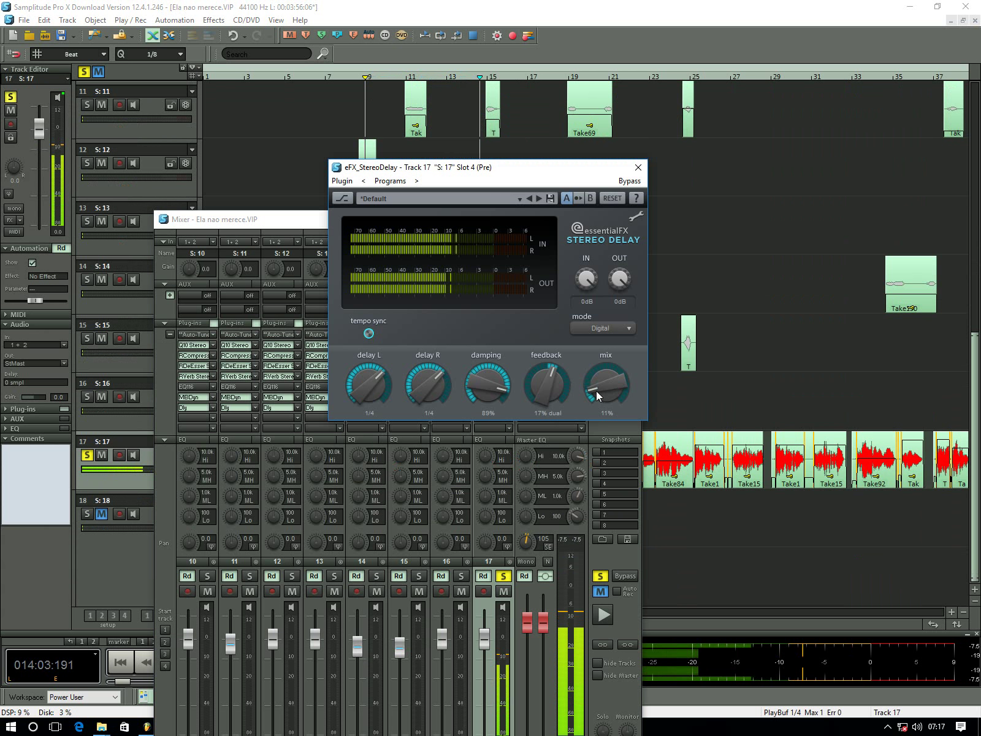
pyautogui.moveTo(596, 391); pyautogui.dragTo(591, 391)
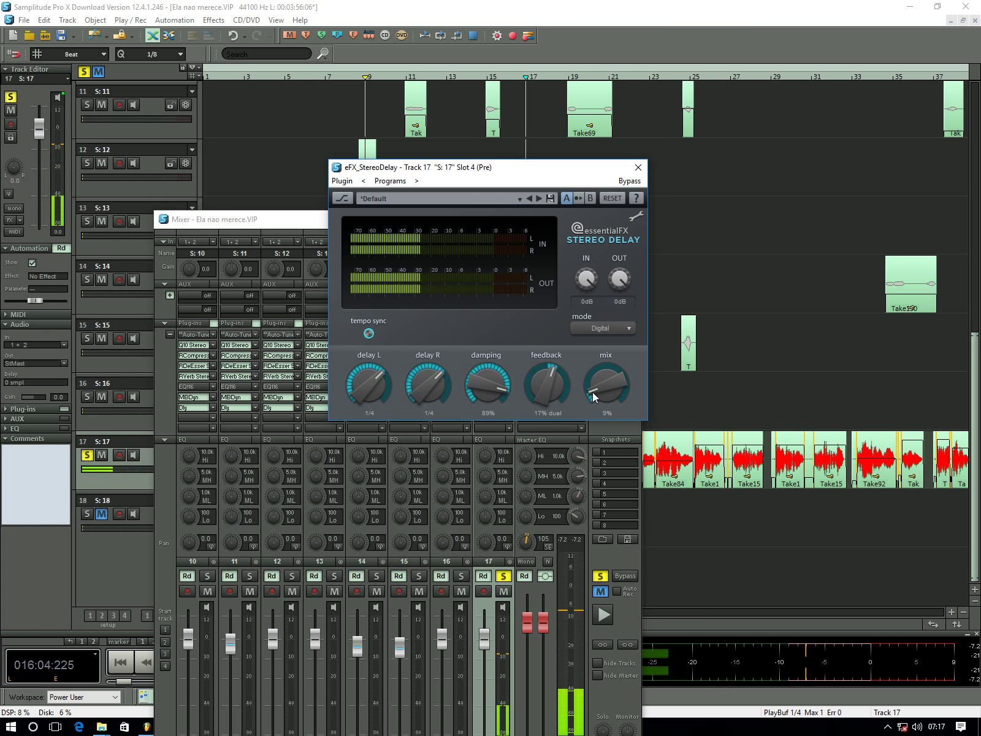
pyautogui.moveTo(554, 376); pyautogui.dragTo(569, 369)
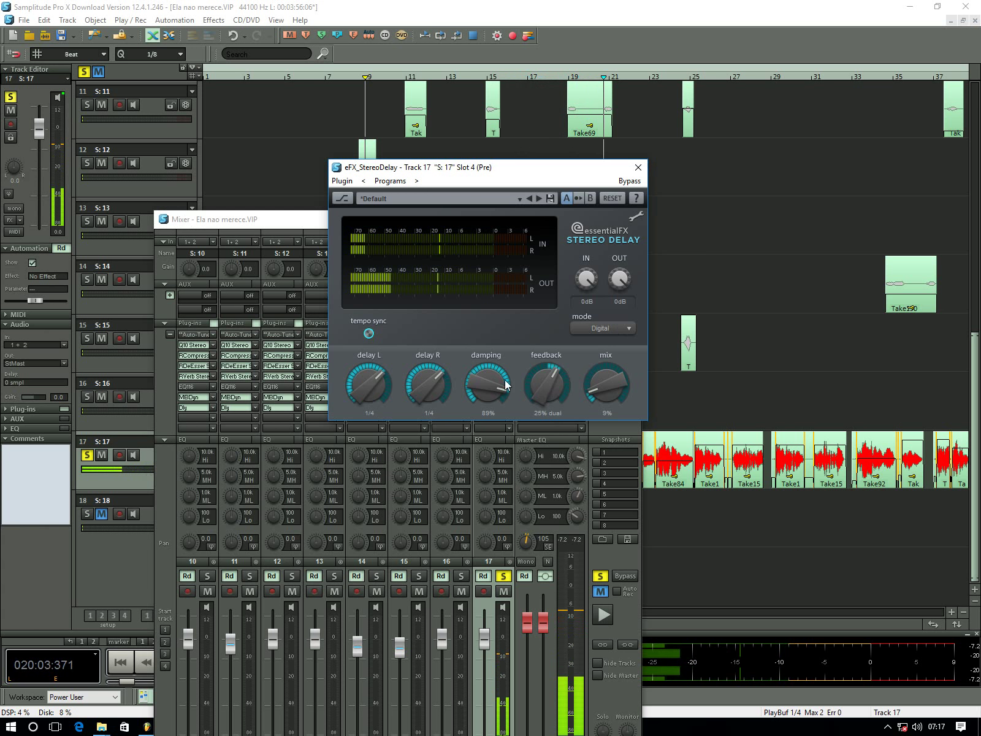
pyautogui.scroll(3, 501, 391)
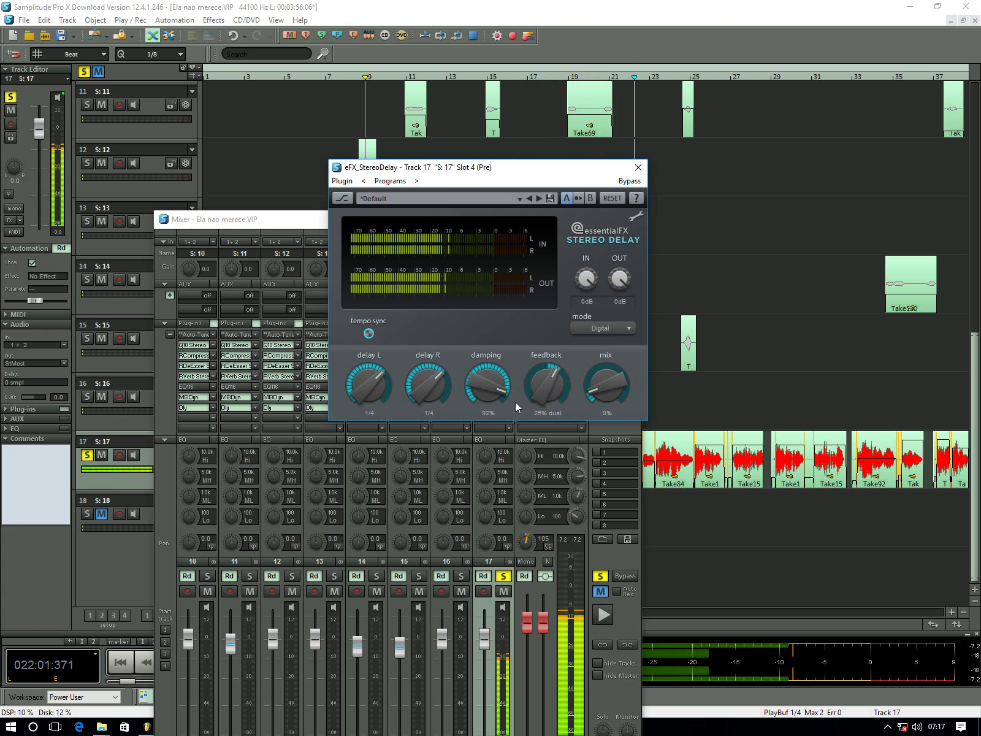
pyautogui.click(637, 167)
pyautogui.click(626, 219)
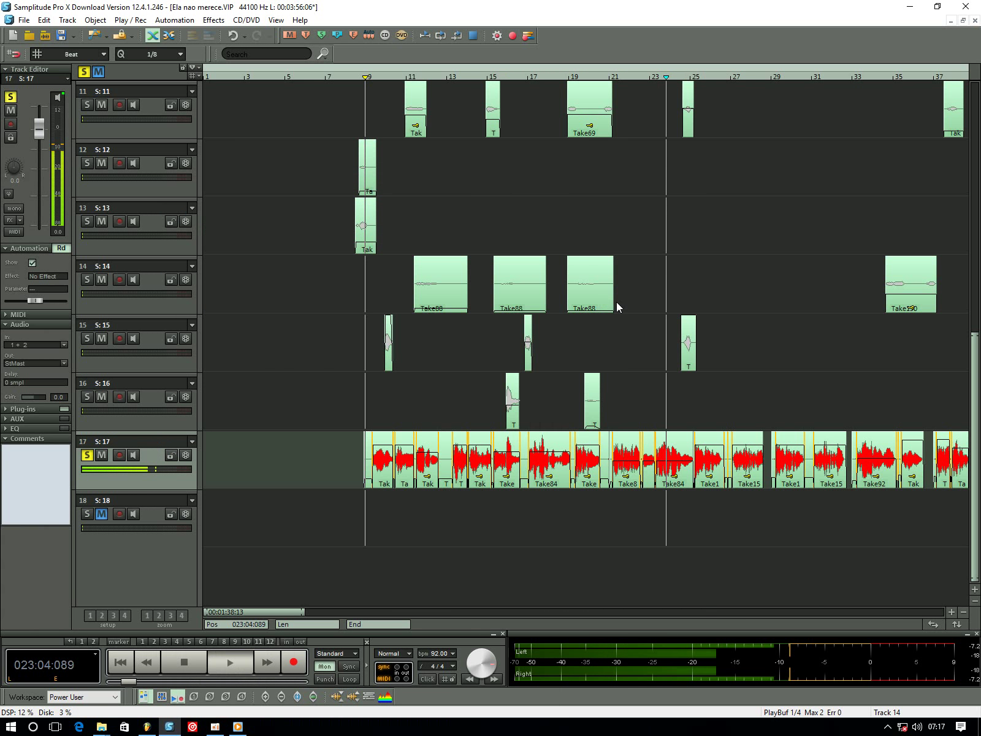
# Stop playback and insert the WaveShell1-VST 10.0 RVerb Stereo plug-in in track 17's fifth effect slot
pyautogui.scroll(-2, 565, 344)
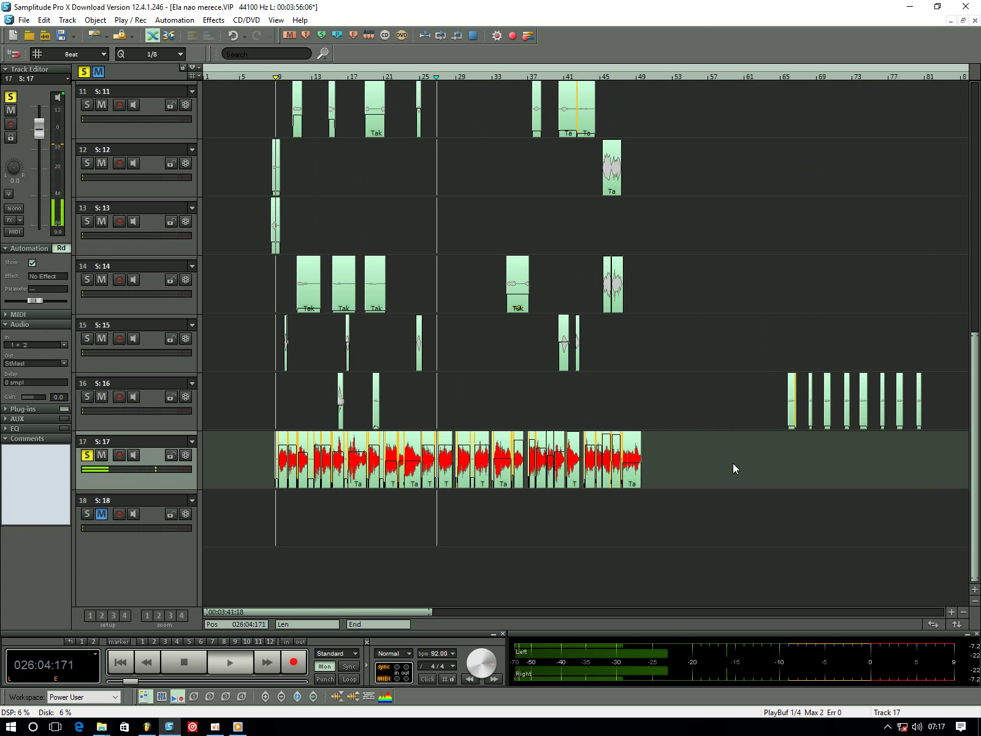
pyautogui.click(952, 611)
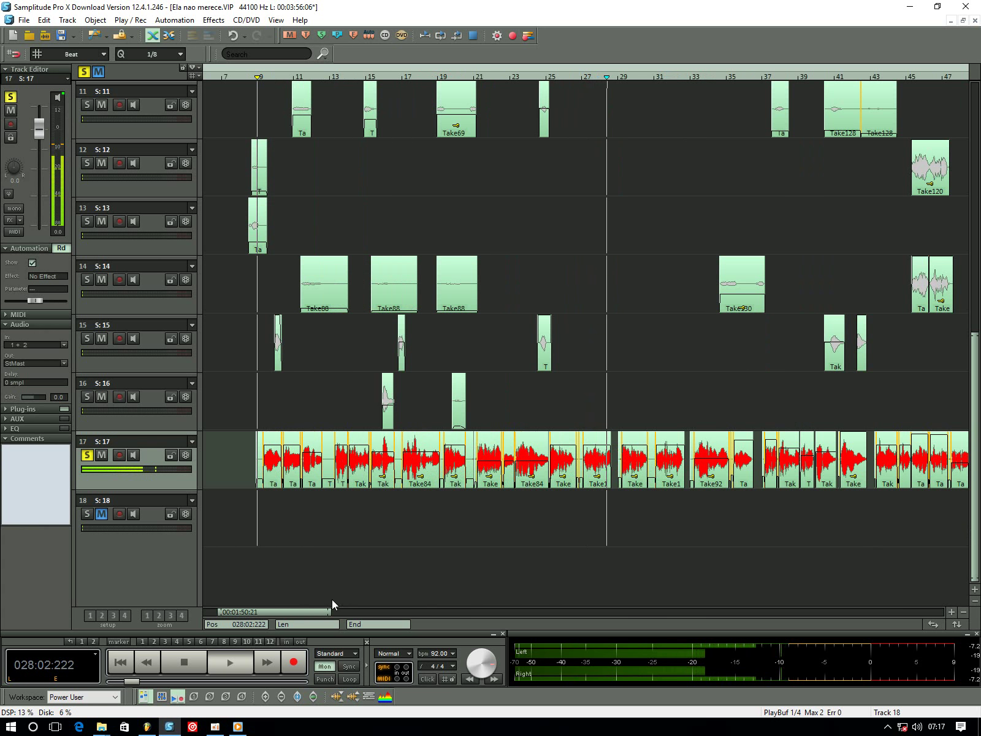
pyautogui.moveTo(316, 611); pyautogui.dragTo(303, 611)
pyautogui.press('space')
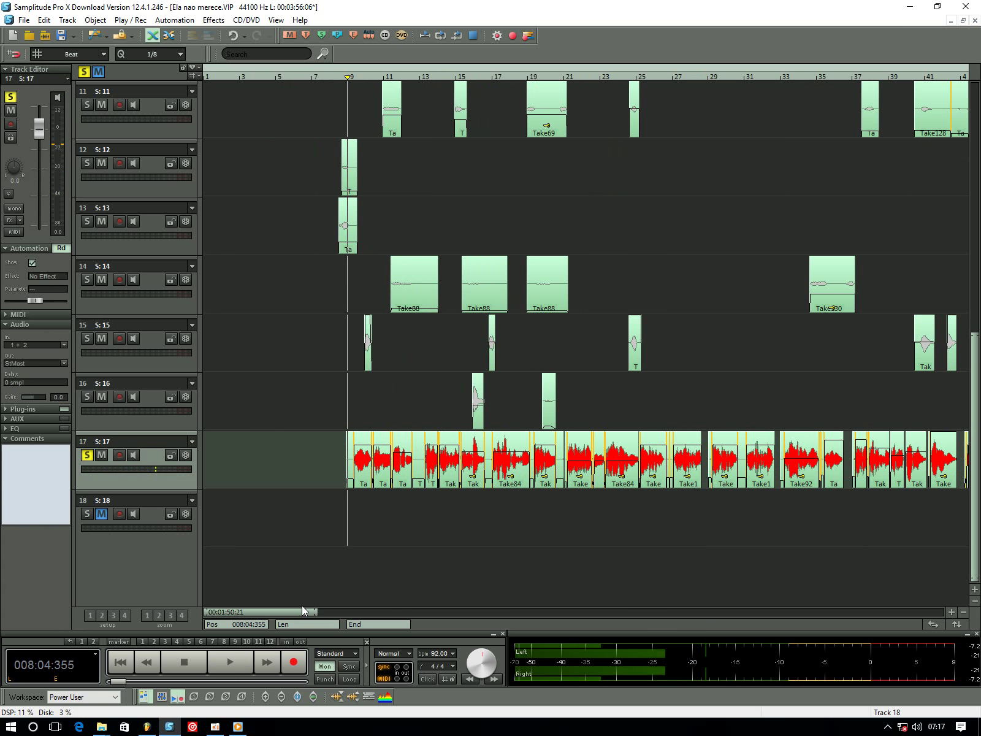
pyautogui.press('m')
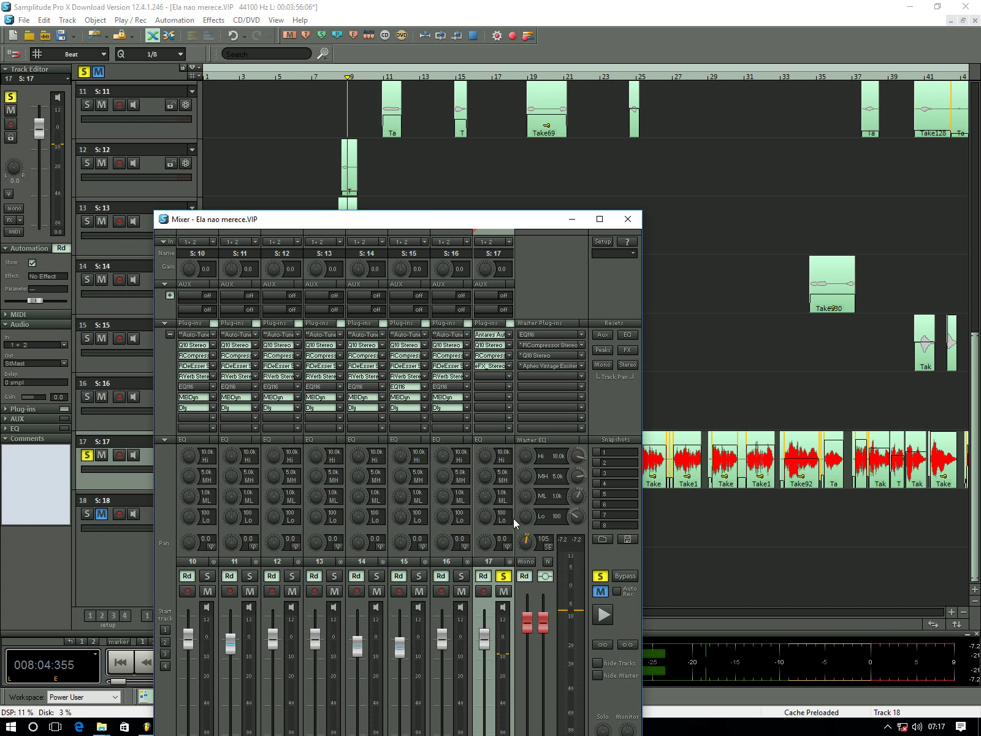
pyautogui.moveTo(473, 217); pyautogui.dragTo(519, 156)
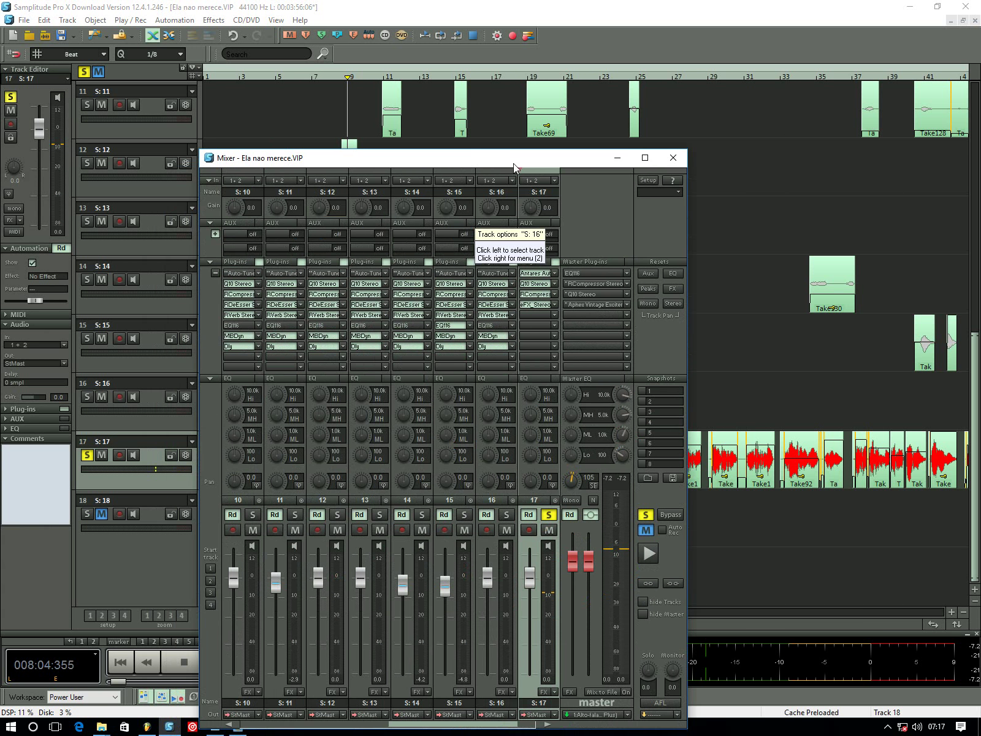
pyautogui.click(554, 315)
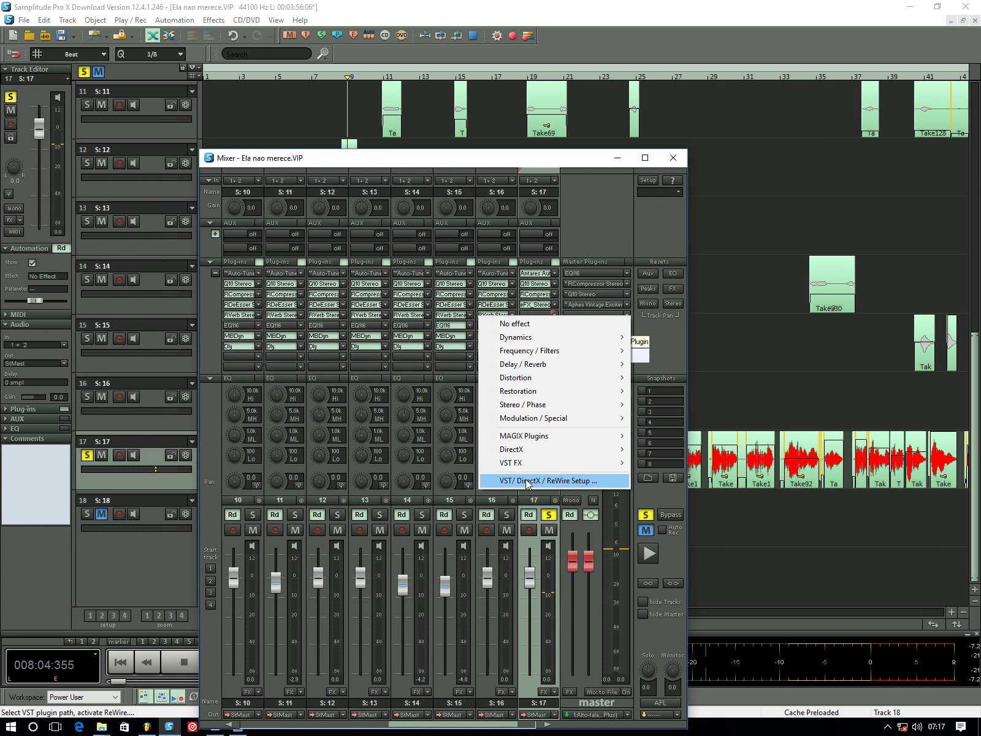
pyautogui.moveTo(539, 461)
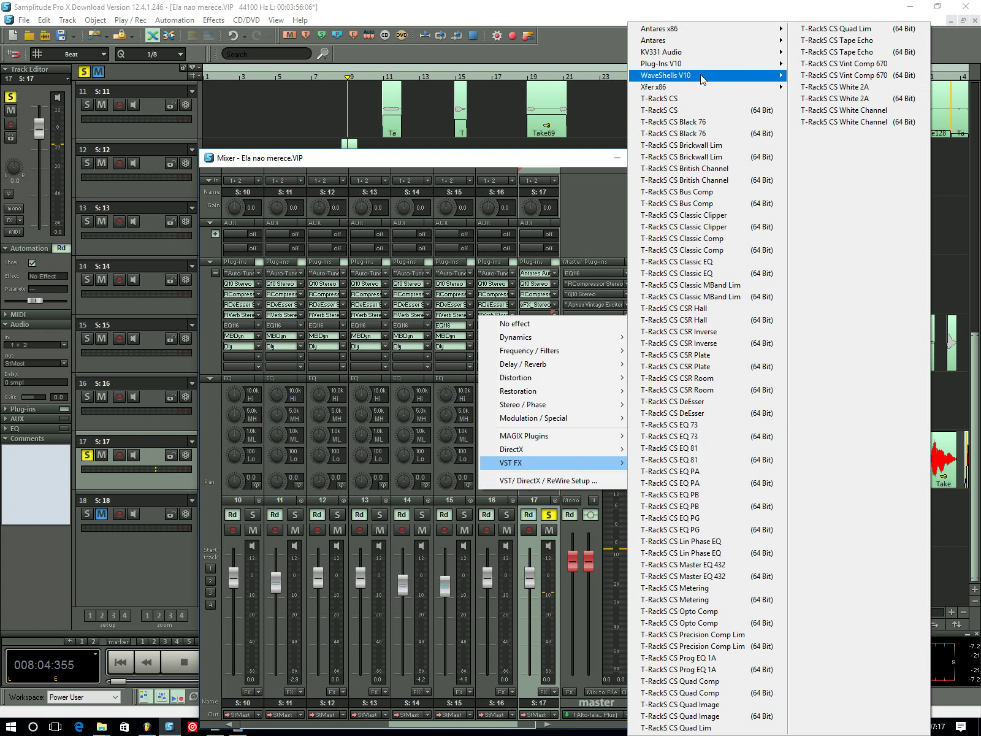
pyautogui.moveTo(700, 73)
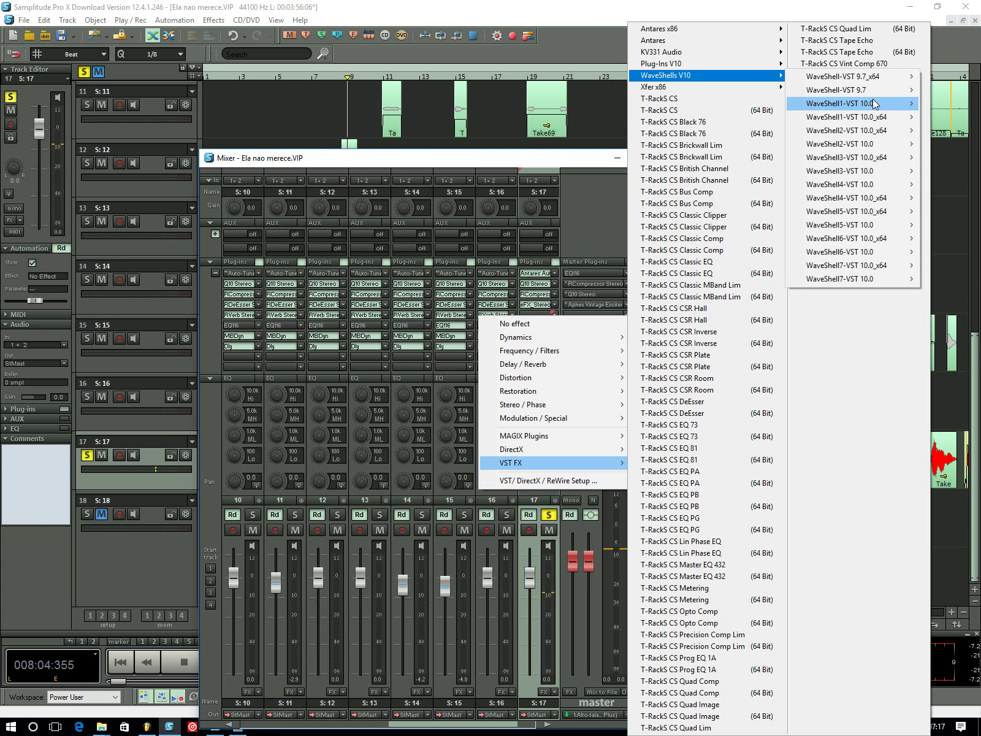
pyautogui.moveTo(872, 106)
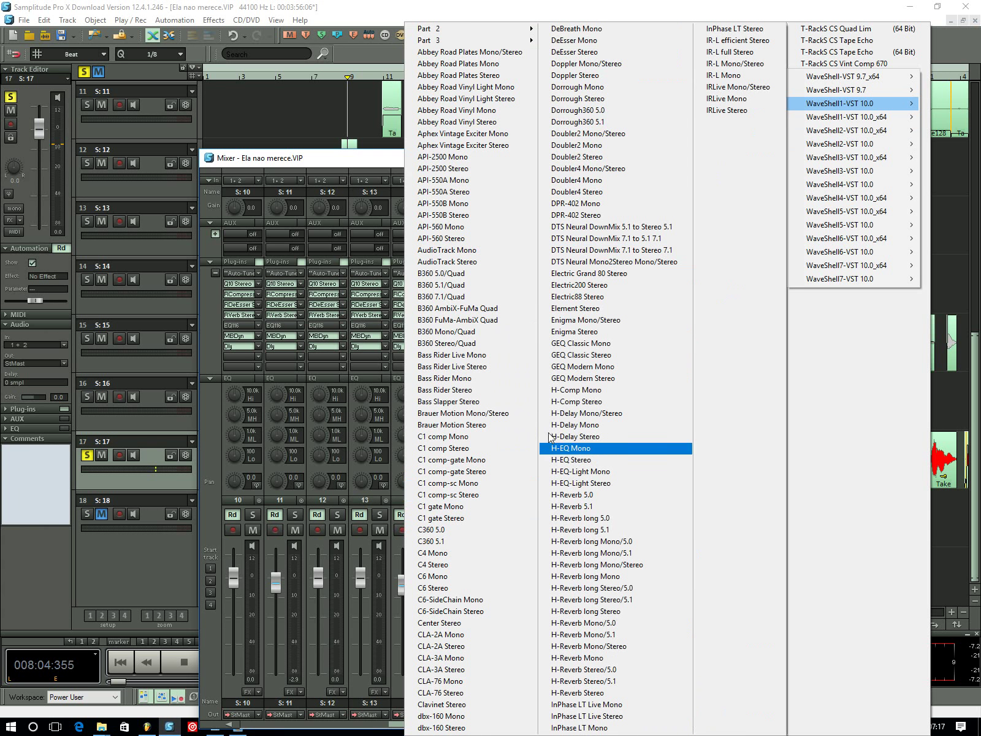
pyautogui.moveTo(463, 35)
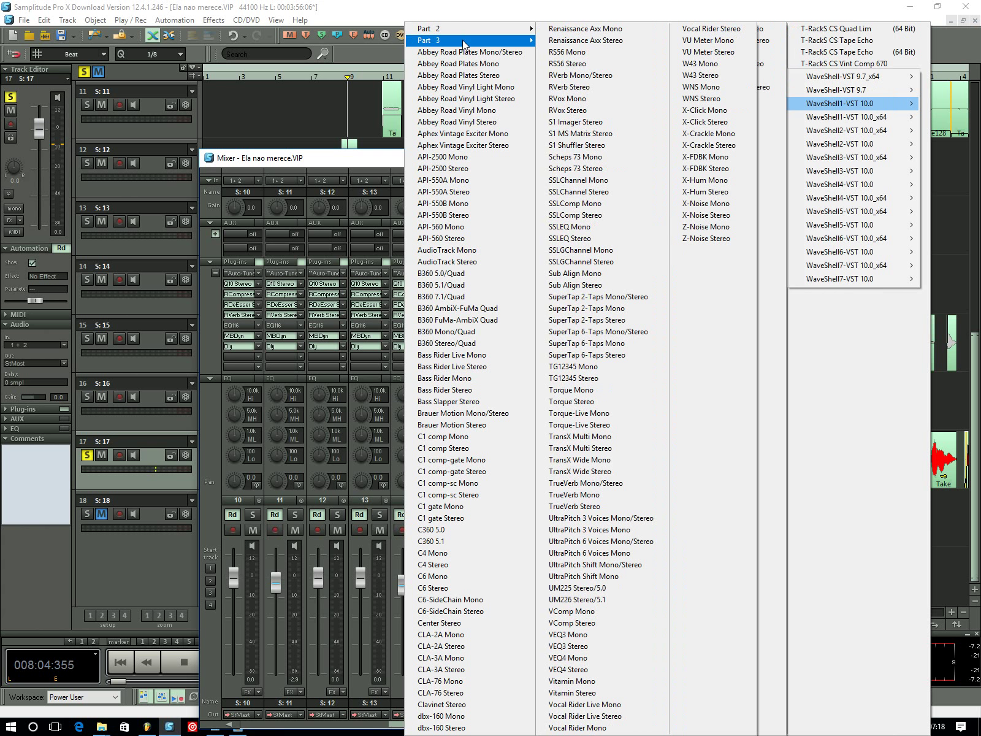
pyautogui.click(574, 90)
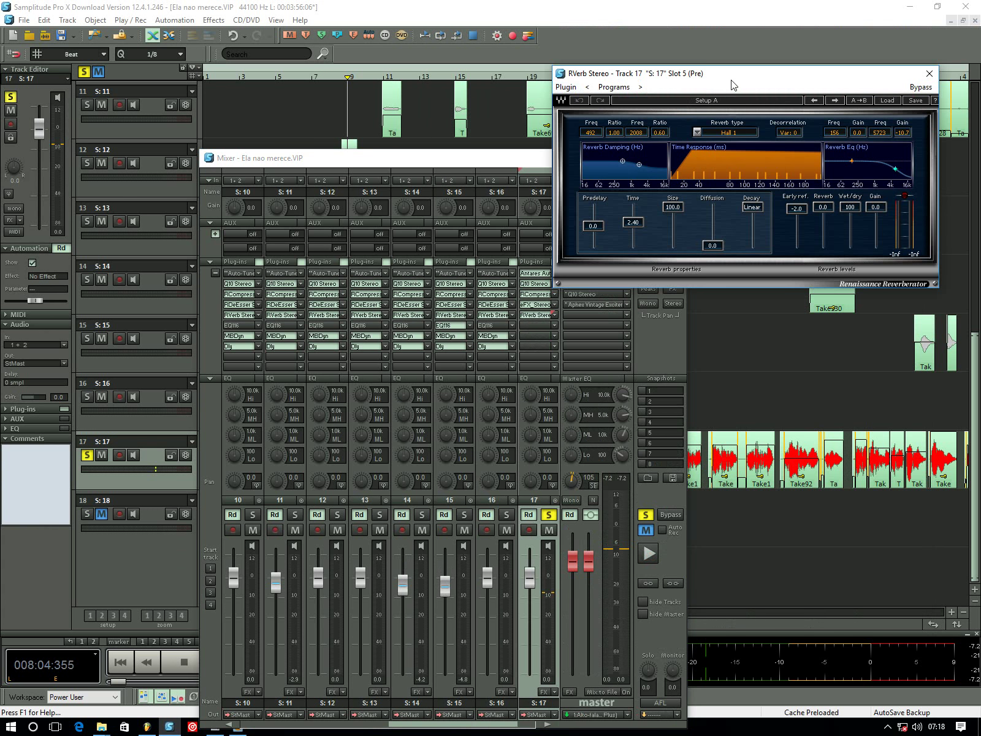
# Set the Renaissance Reverberator's wet/dry to 11 and play the vocal to check it
pyautogui.moveTo(733, 84); pyautogui.dragTo(479, 83)
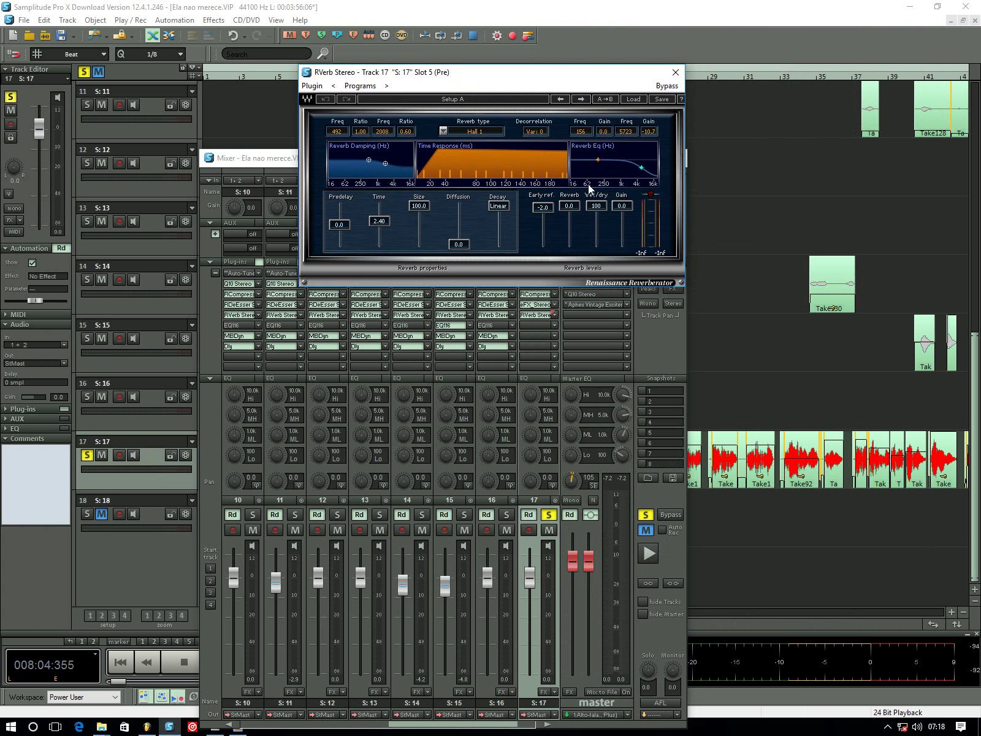
pyautogui.moveTo(595, 208); pyautogui.dragTo(595, 234)
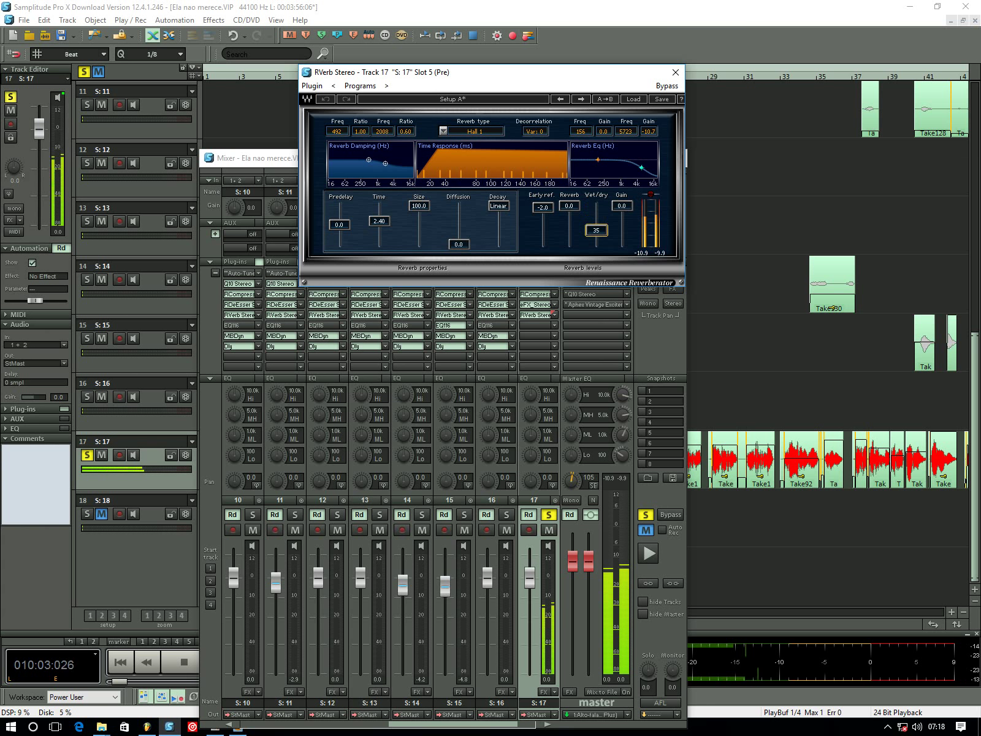
pyautogui.press('space')
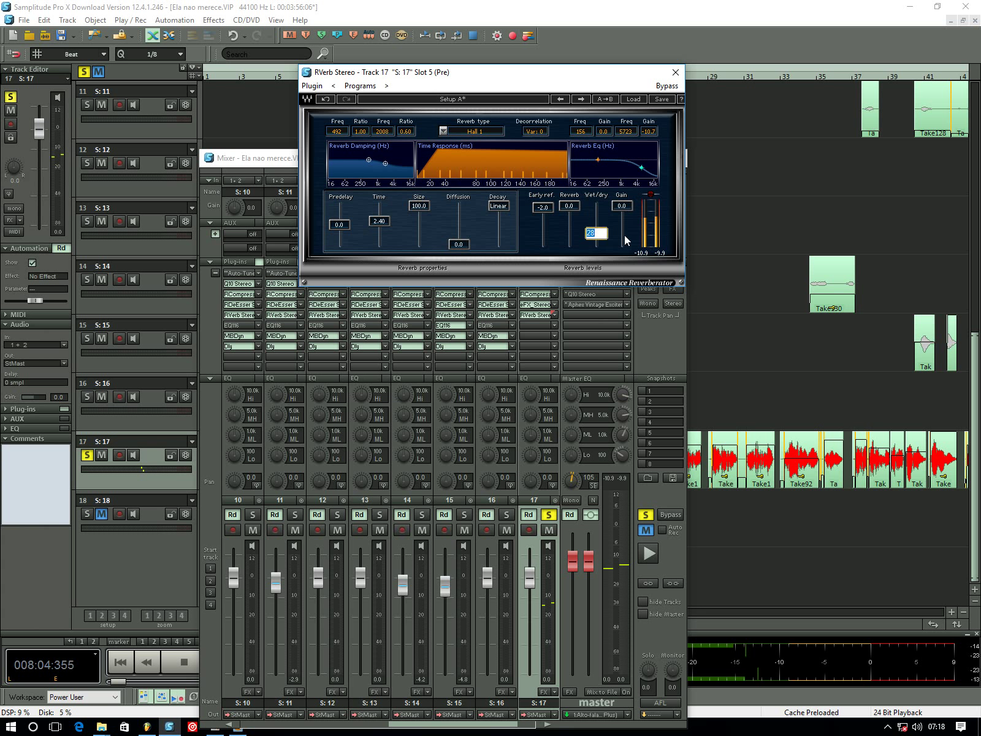
pyautogui.write('11')
pyautogui.press('Return')
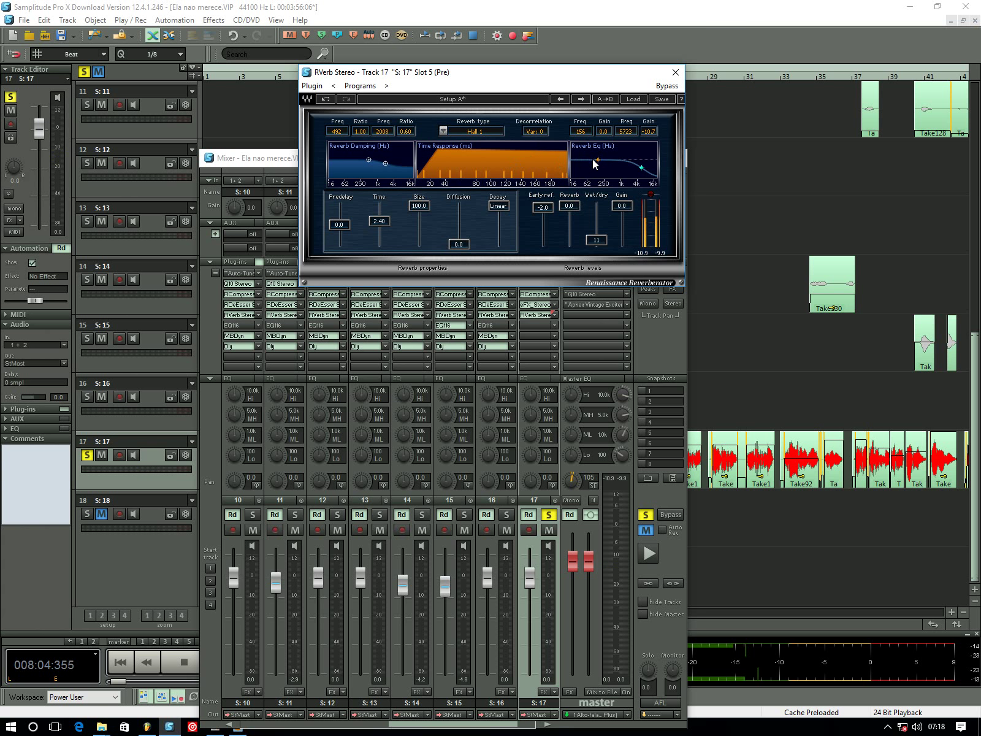
pyautogui.press('space')
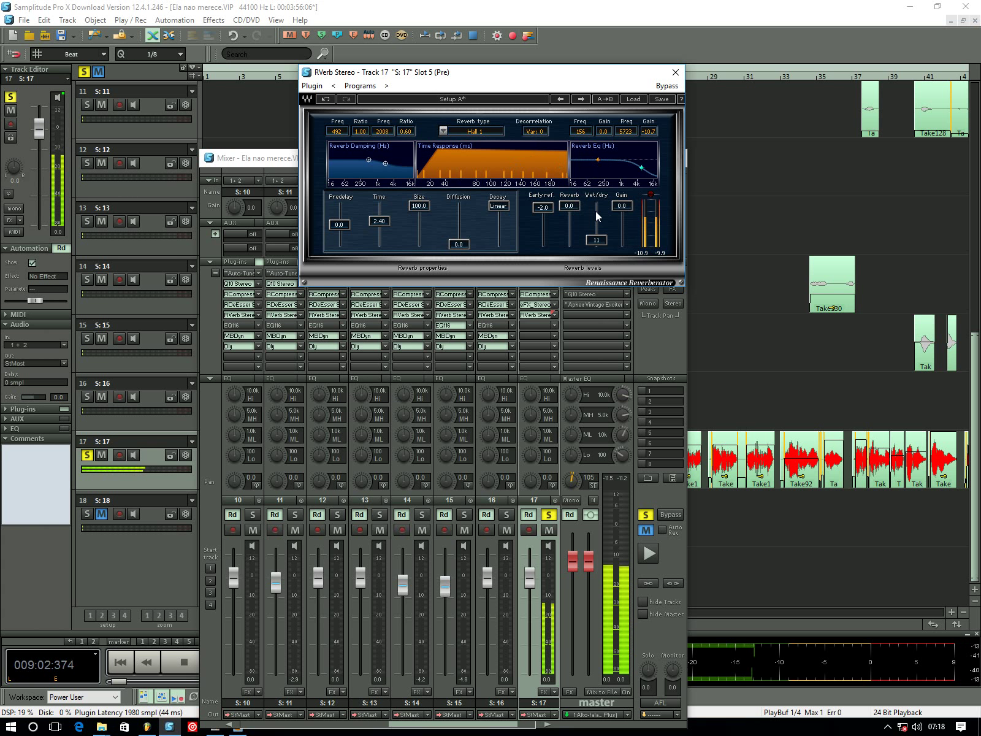
# Set the Renaissance Reverberator's reverb EQ to 420 Hz at -24.0 and 9516 Hz at -20.0, playing the vocal to check
pyautogui.press('space')
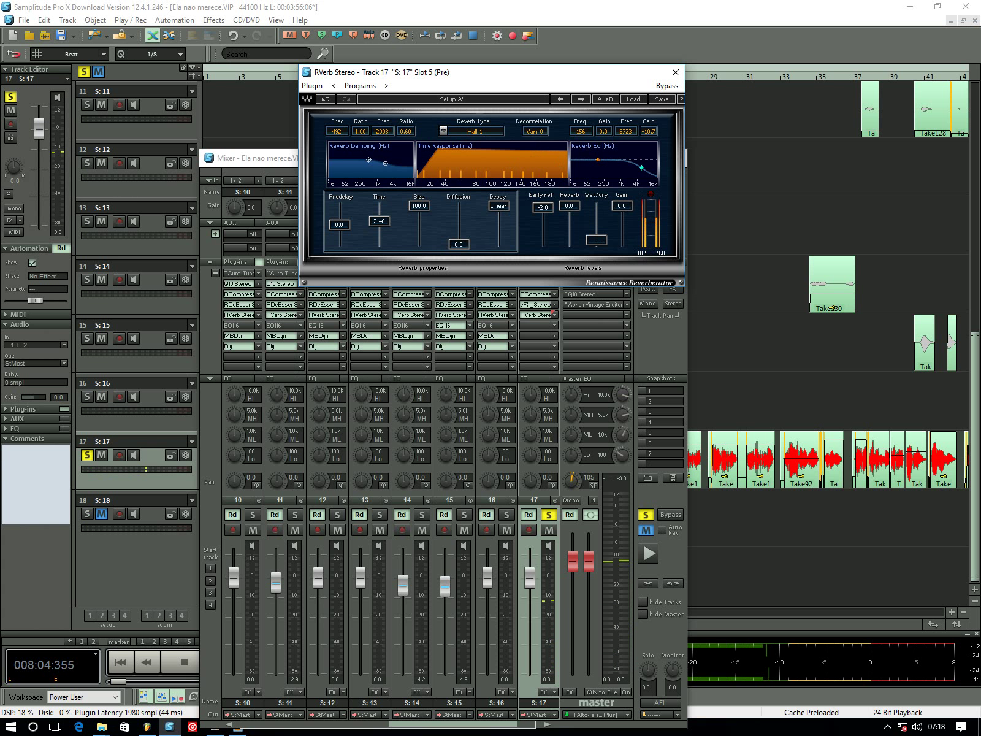
pyautogui.moveTo(604, 137); pyautogui.dragTo(604, 158)
pyautogui.press('Return')
pyautogui.click(581, 134)
pyautogui.press('Return')
pyautogui.press('space')
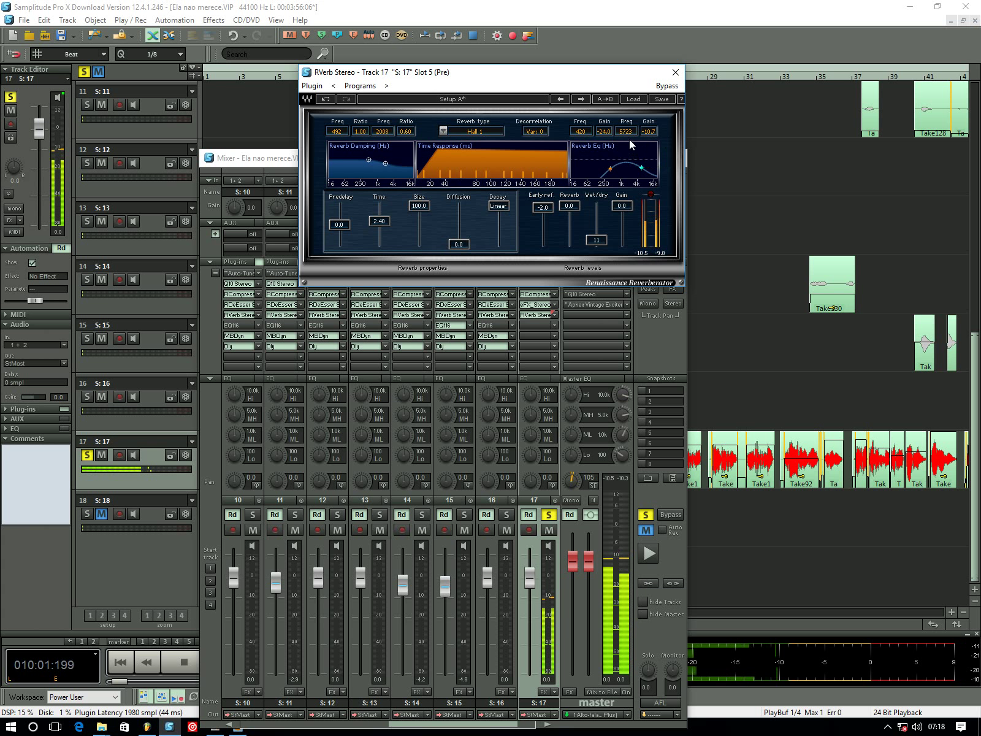
pyautogui.moveTo(626, 131); pyautogui.dragTo(650, 143)
pyautogui.press('Down')
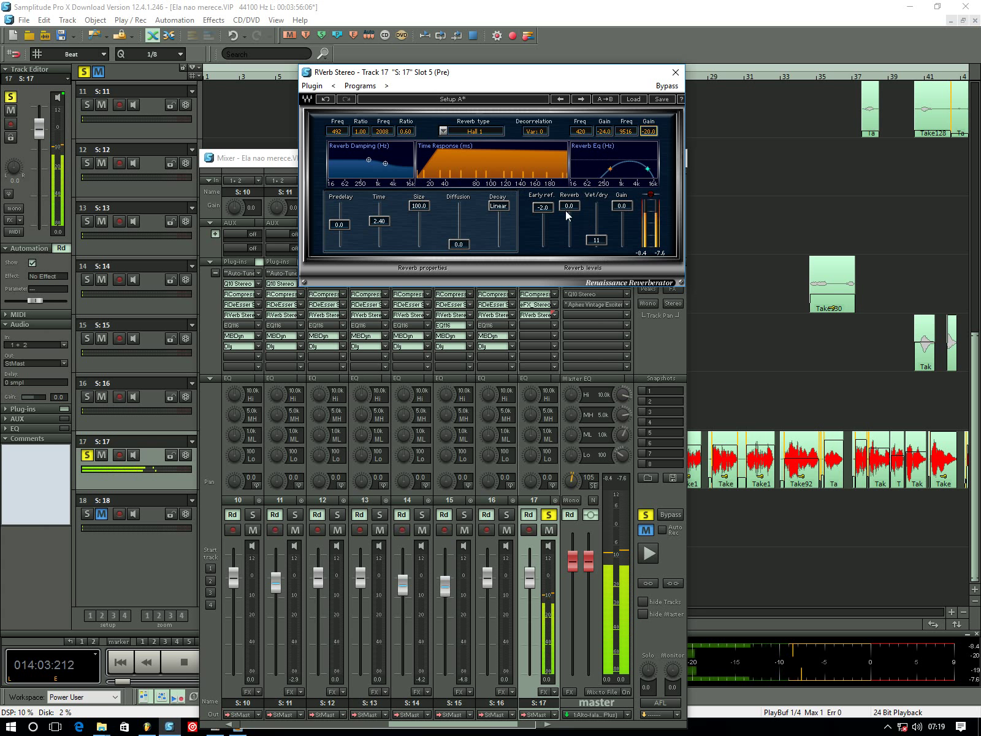
# Change the reverb type to Plate 2 and play the vocal briefly to hear it
pyautogui.press('space')
pyautogui.click(442, 130)
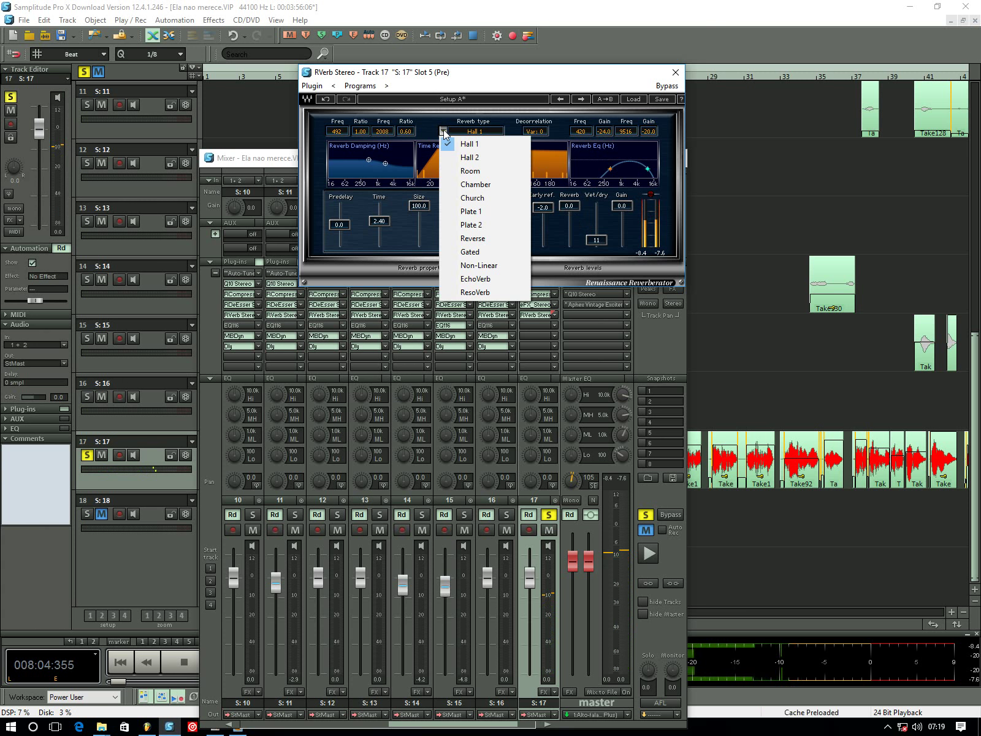
pyautogui.click(483, 225)
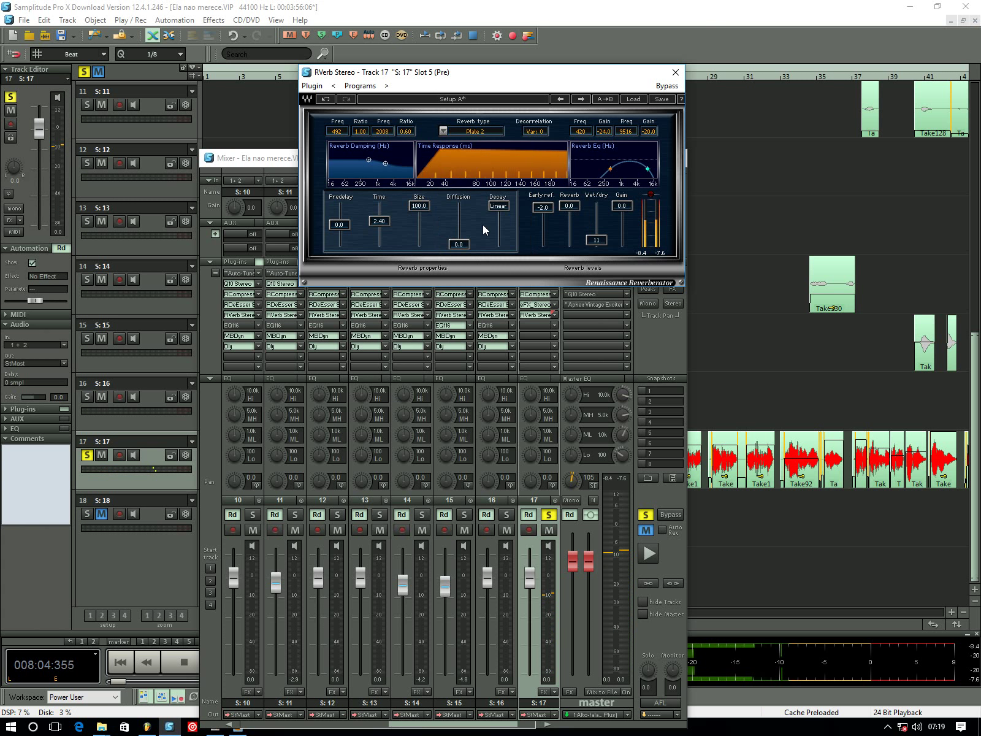
pyautogui.press('space')
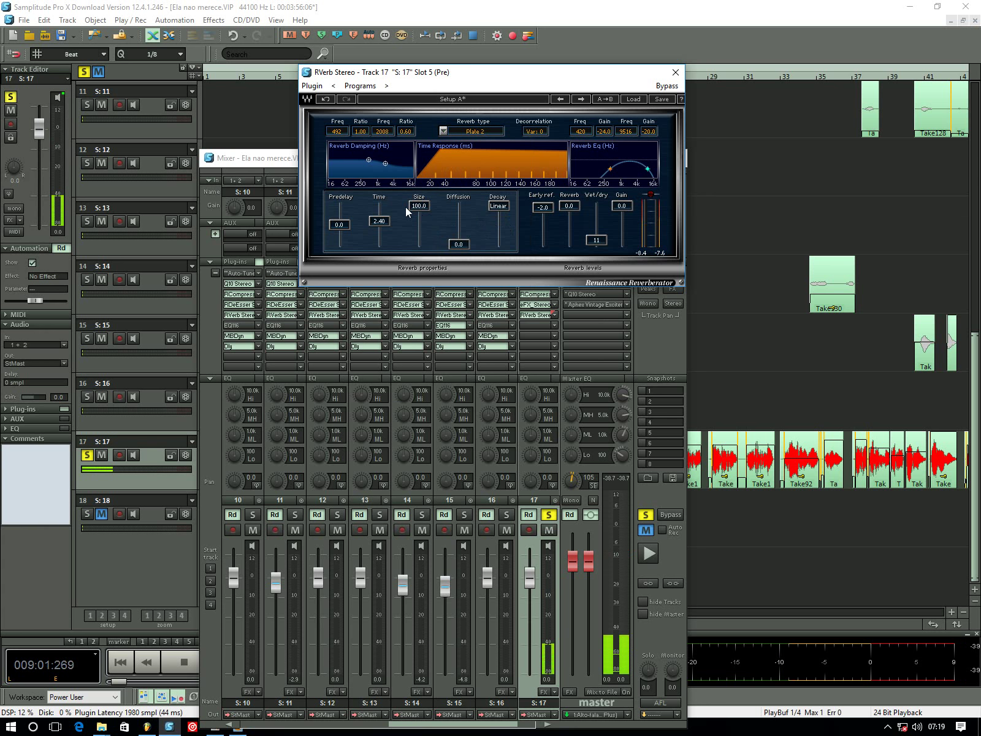
pyautogui.press('space')
# Set the reverb time to 2.82 and restart playback of the vocal
pyautogui.click(379, 219)
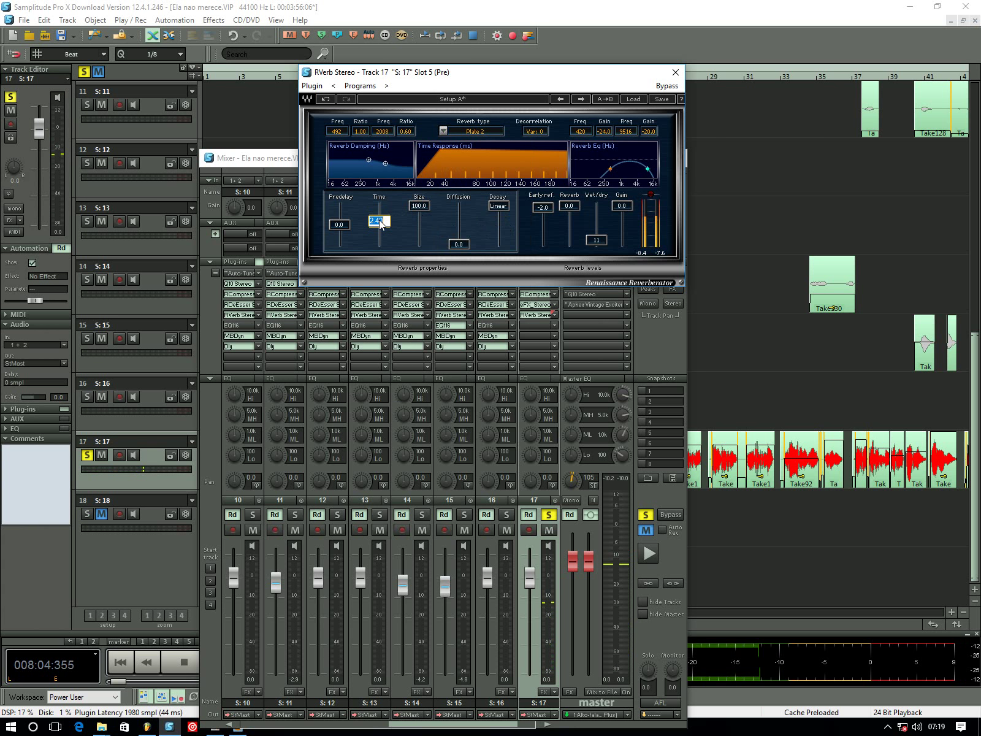
pyautogui.moveTo(380, 224); pyautogui.dragTo(380, 203)
pyautogui.click(379, 218)
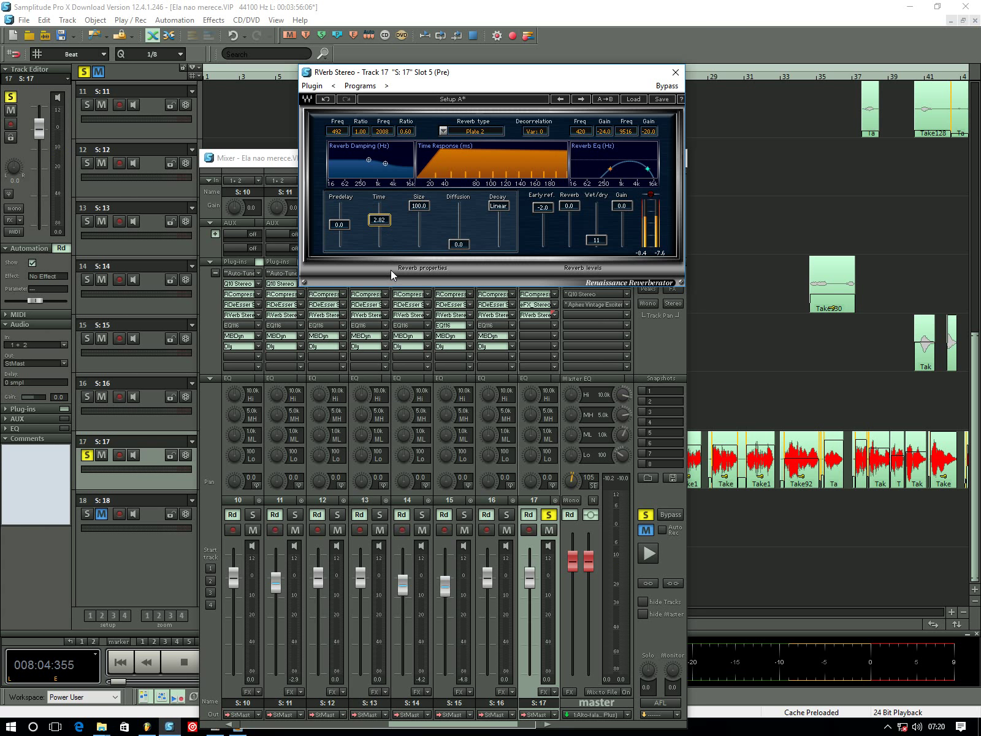
pyautogui.press('space')
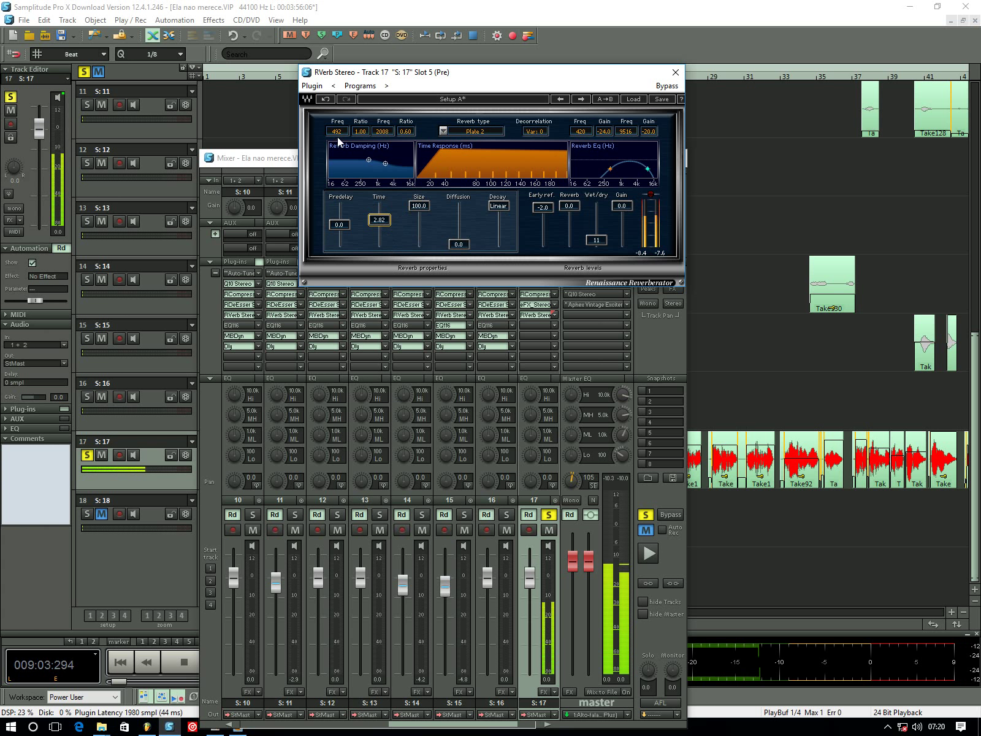
# Set the reverb damping to 93 Hz and 5864 Hz, both with ratio 0.10, checking by playback
pyautogui.moveTo(369, 161); pyautogui.dragTo(351, 170)
pyautogui.press('space')
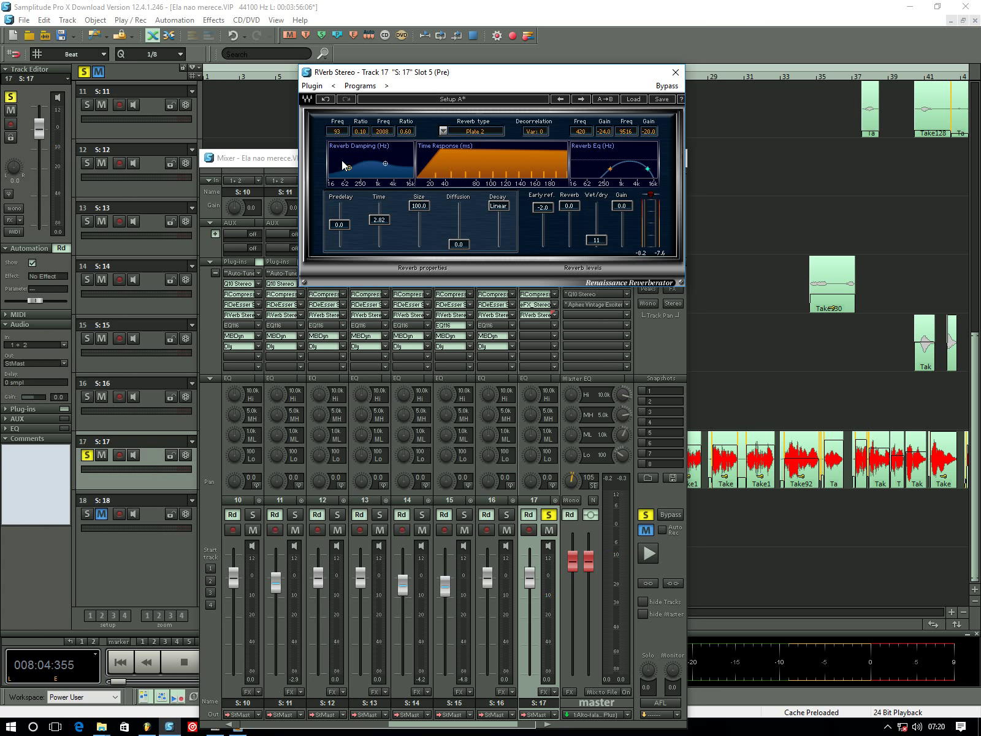
pyautogui.press('space')
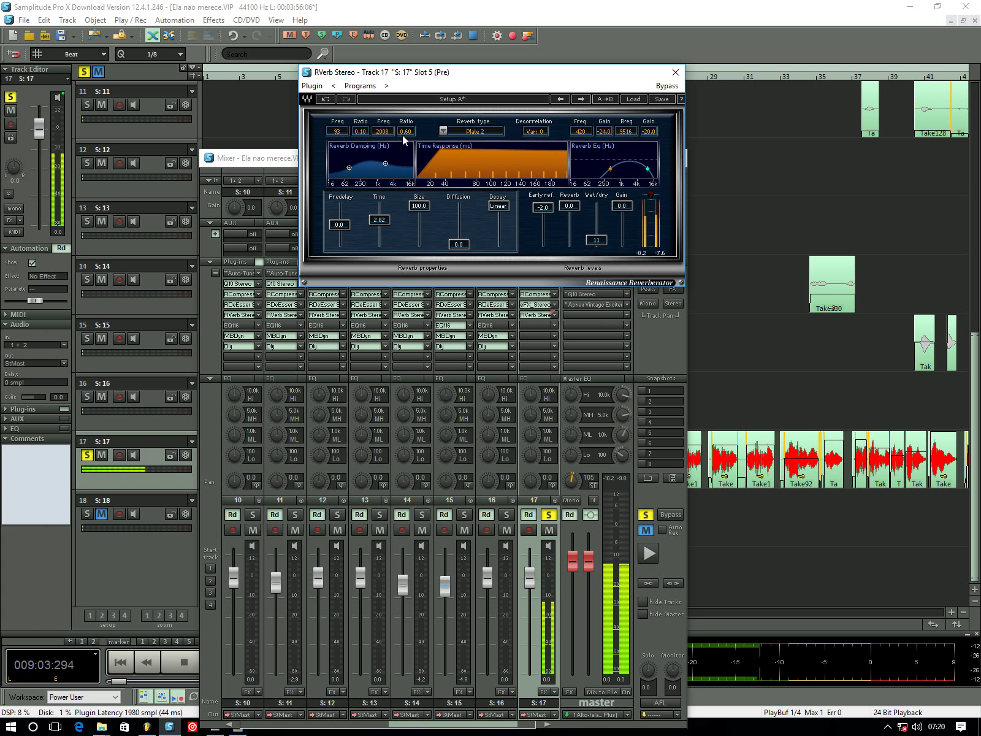
pyautogui.press('space')
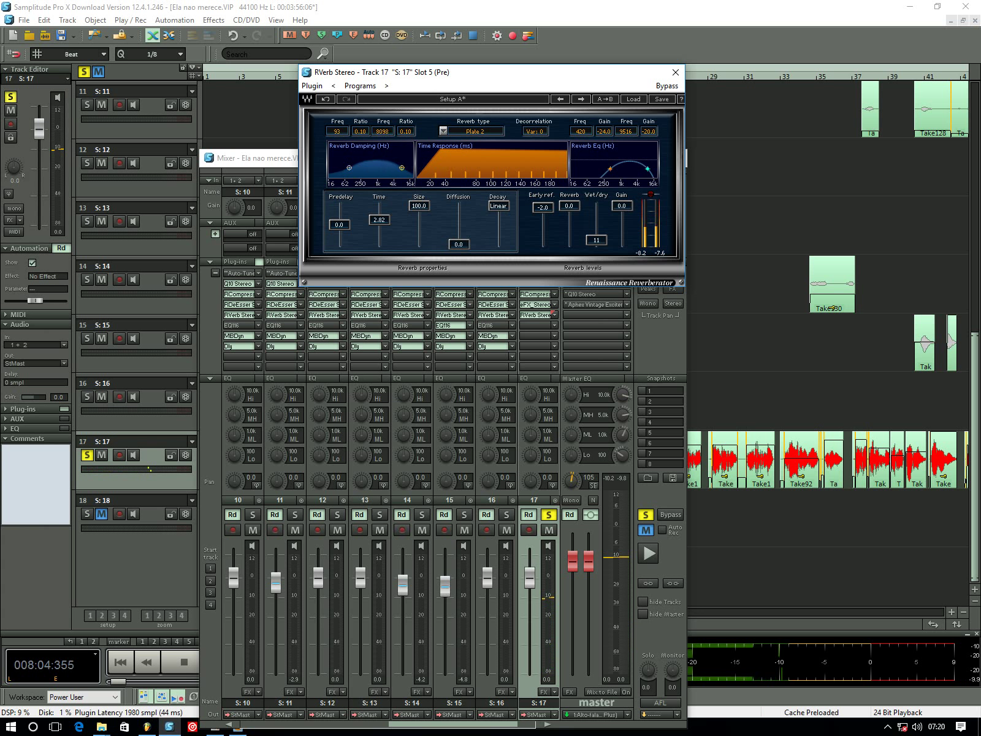
pyautogui.press('space')
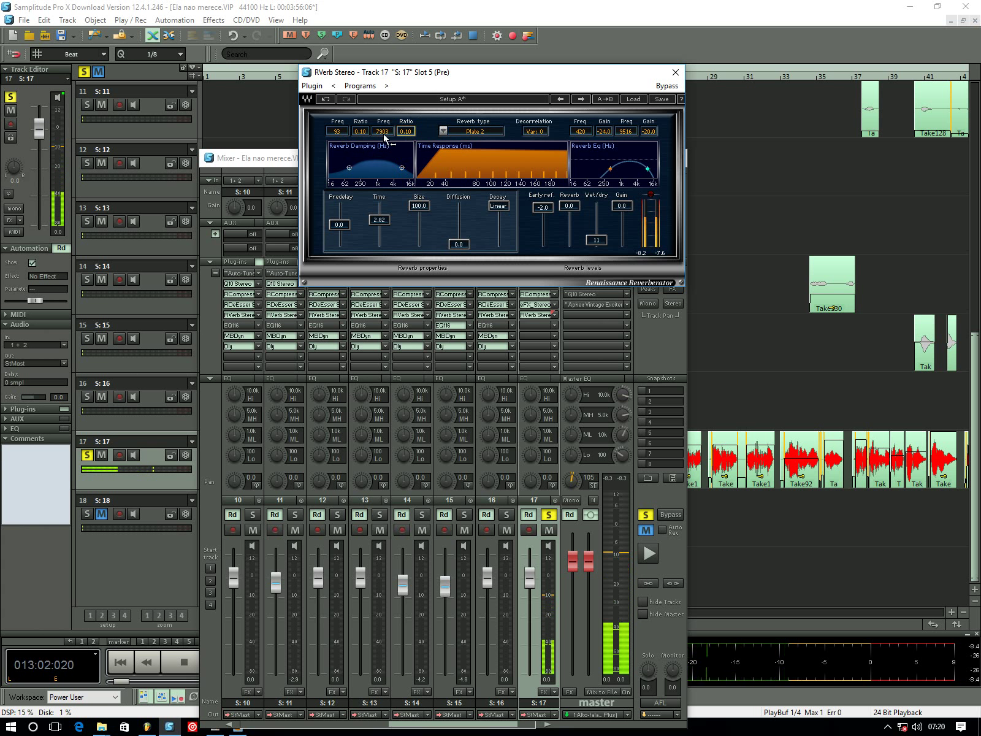
pyautogui.moveTo(384, 136); pyautogui.dragTo(385, 149)
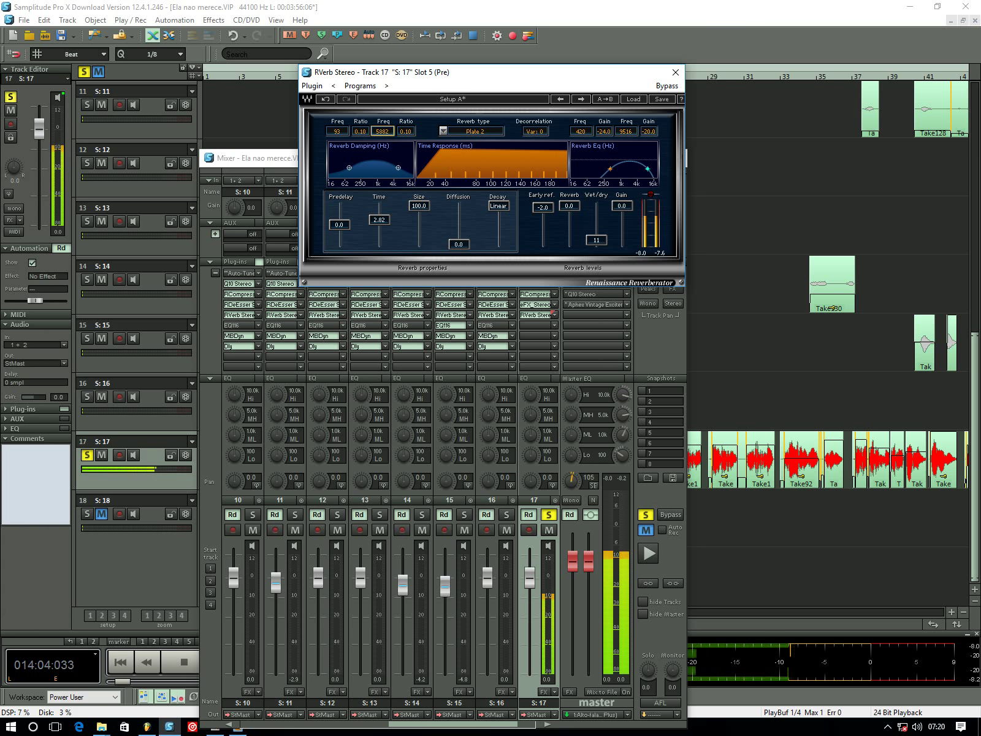
pyautogui.press('space')
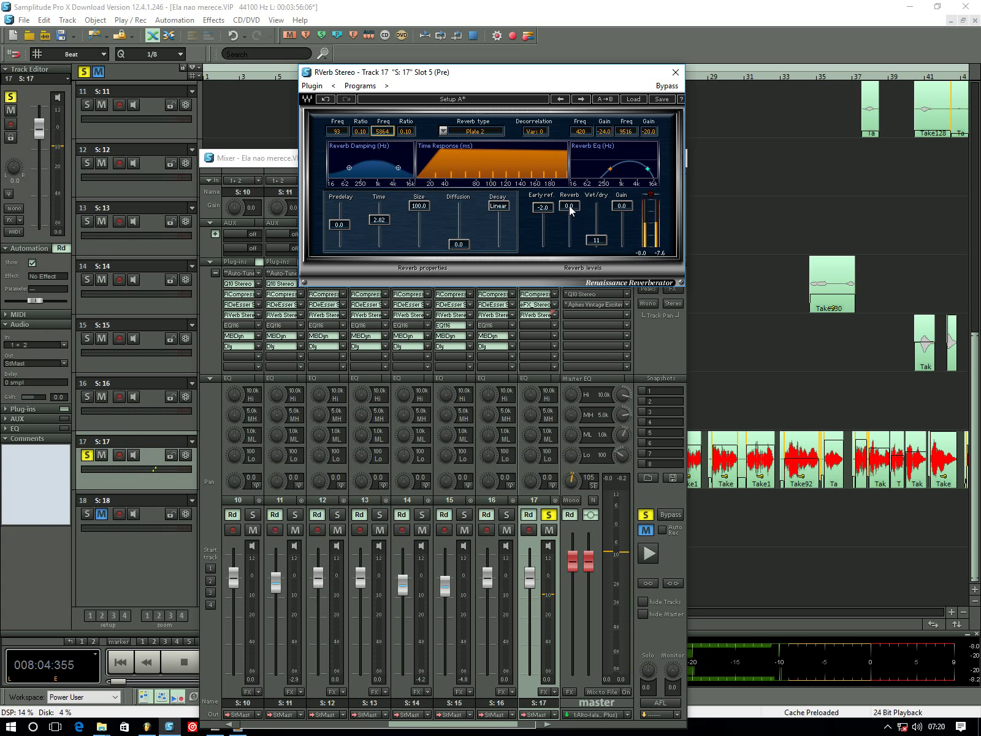
# Lower the reverb level to -6.5 while playing the vocal
pyautogui.moveTo(570, 209); pyautogui.dragTo(570, 218)
pyautogui.press('space')
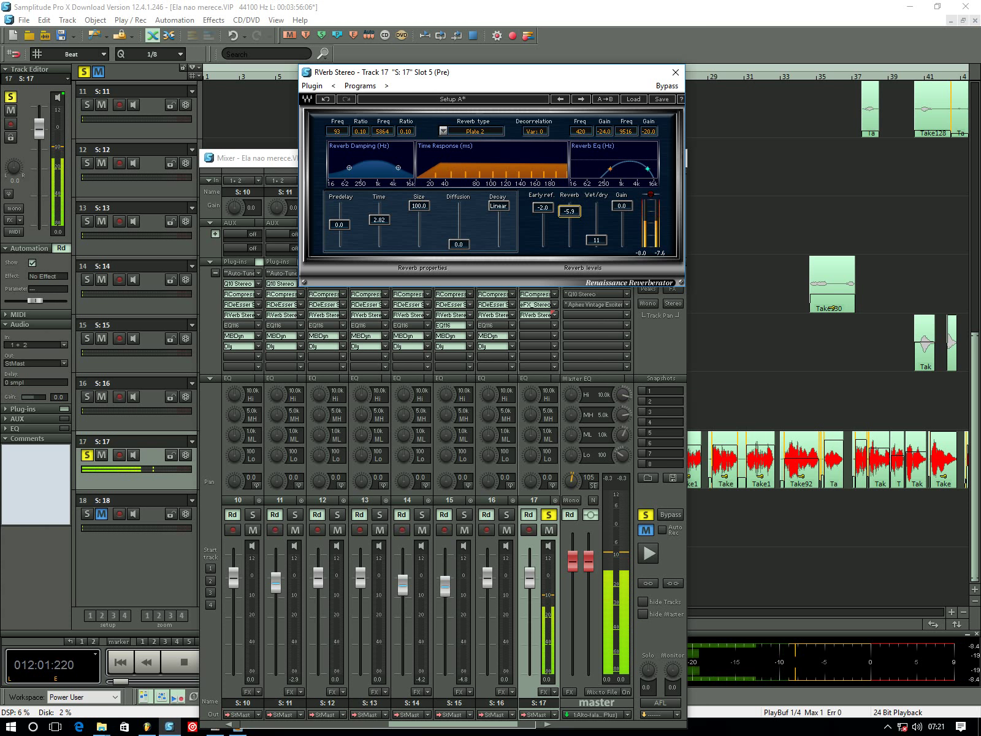
pyautogui.press('Down')
pyautogui.press('Down')
pyautogui.press('Down')
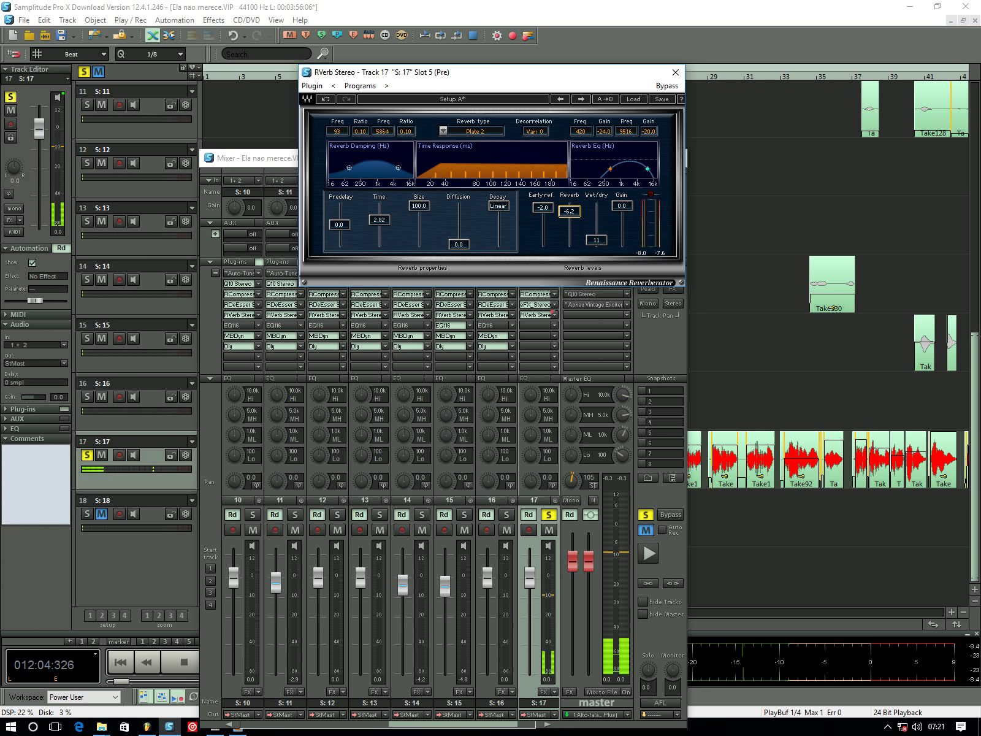
pyautogui.press('Down')
pyautogui.press('Down')
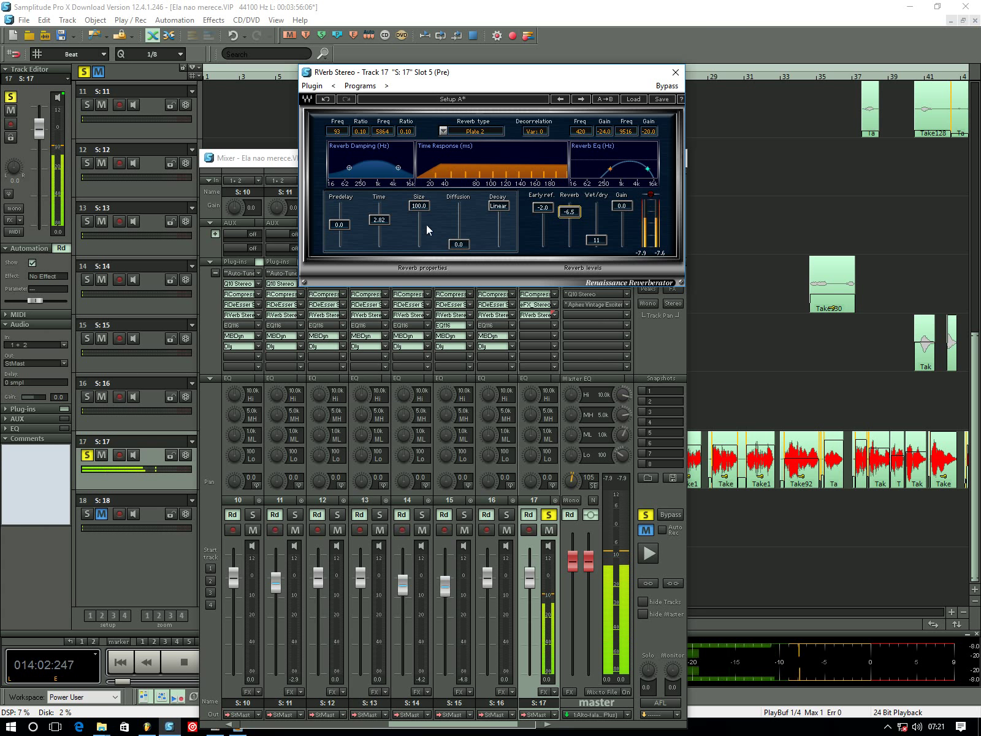
# Reduce the reverb size to 73.0 during playback
pyautogui.click(415, 209)
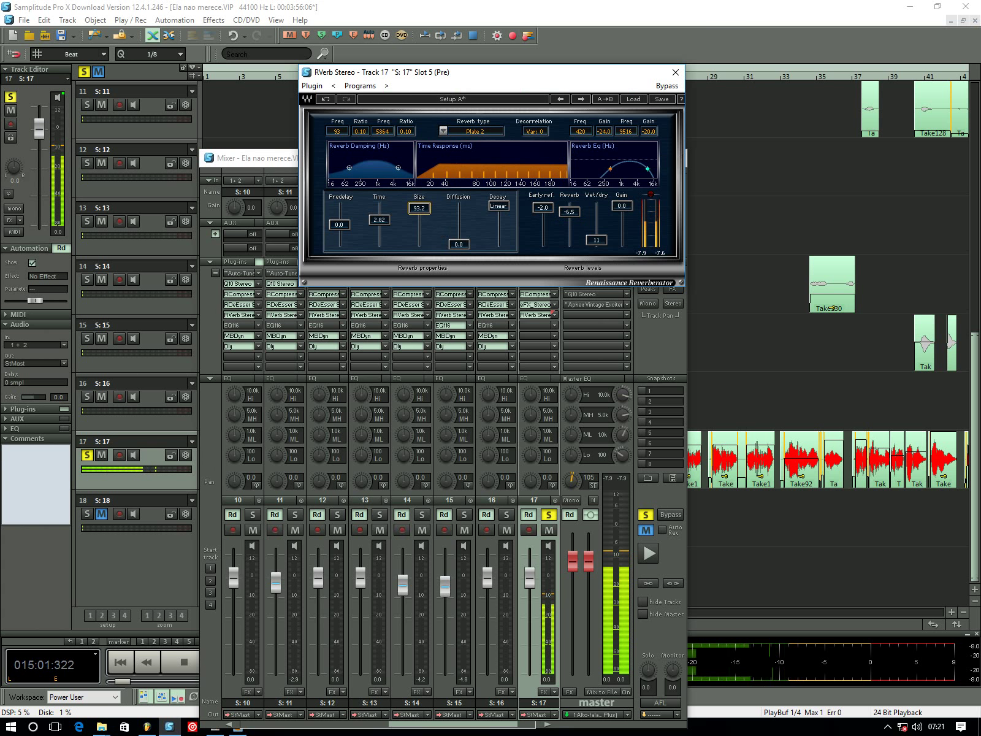
pyautogui.press('Down')
pyautogui.press('Down')
pyautogui.press('Down')
pyautogui.press('Down')
pyautogui.press('Down')
pyautogui.press('Down')
pyautogui.press('Down')
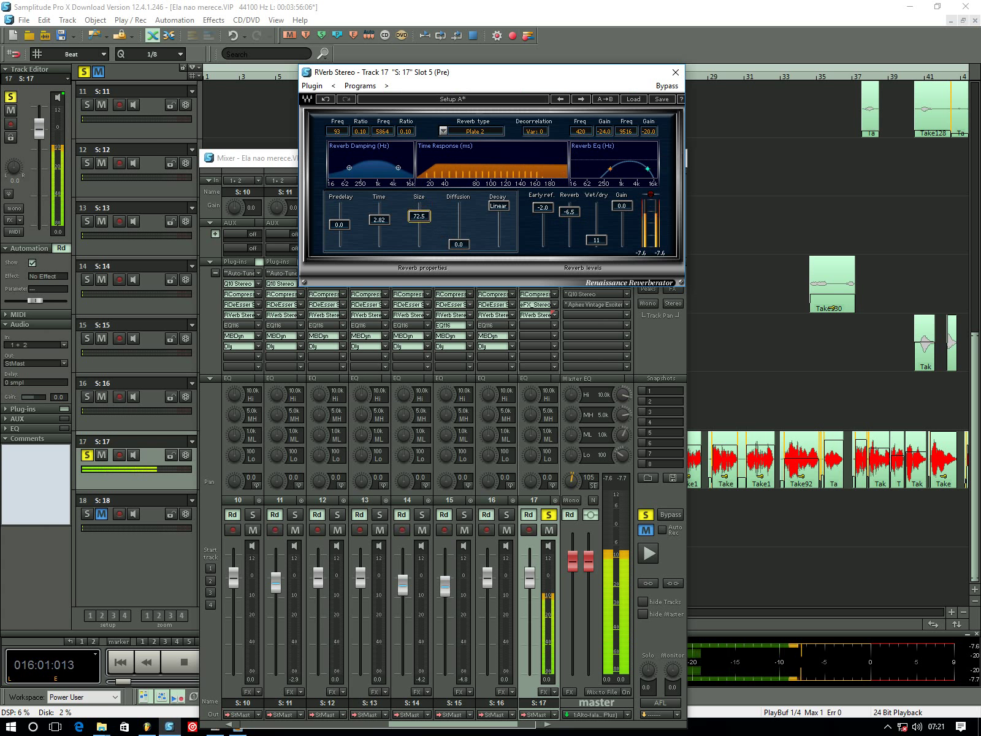
pyautogui.press('Up')
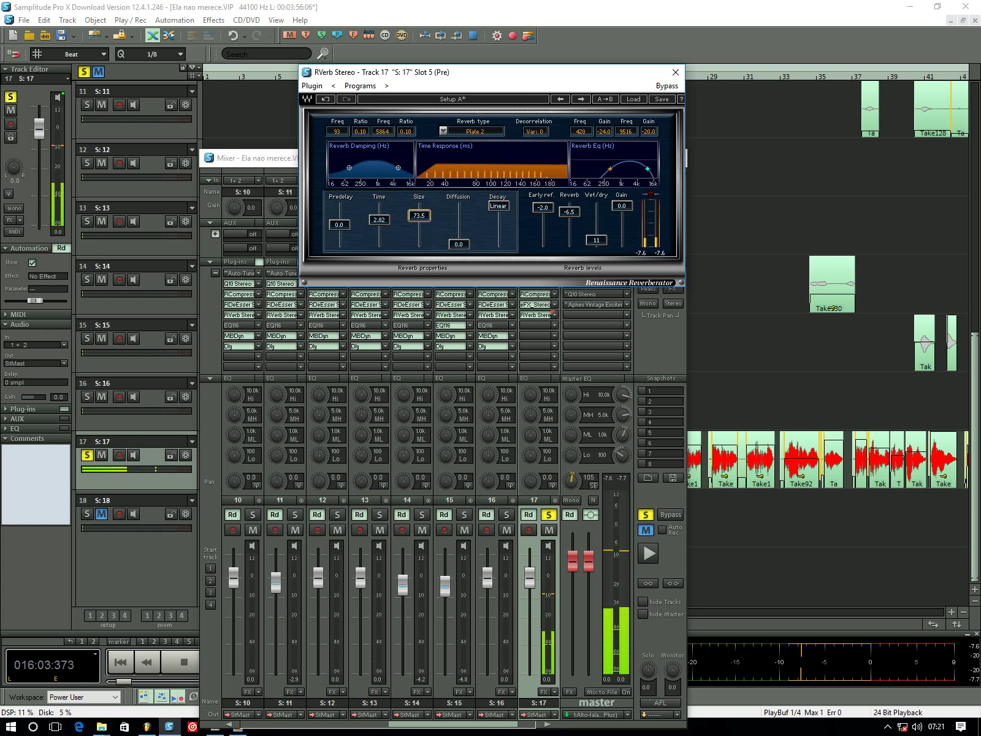
pyautogui.press('Down')
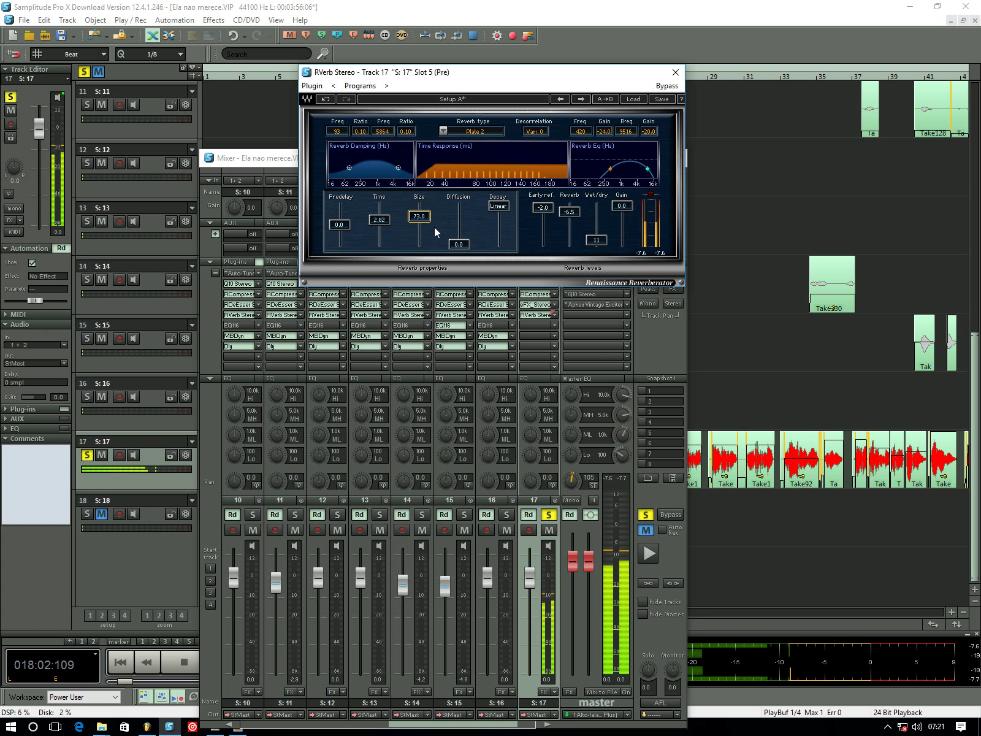
# Set the reverb diffusion to 50.5 and close the reverb and mixer windows
pyautogui.moveTo(458, 245); pyautogui.dragTo(458, 228)
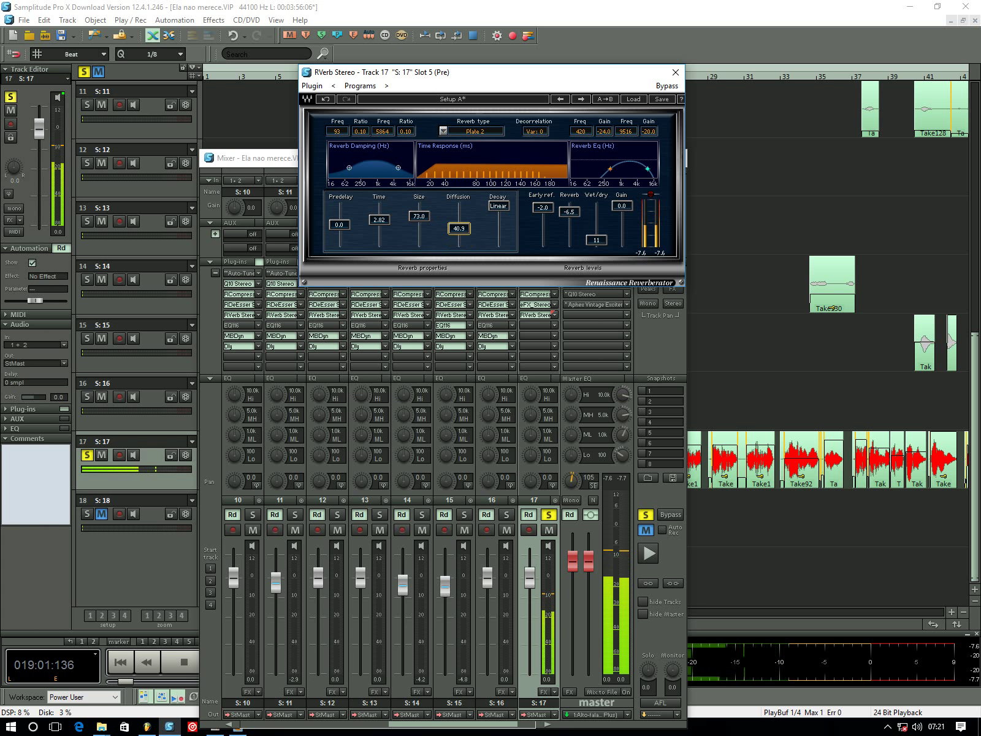
pyautogui.moveTo(459, 228); pyautogui.dragTo(458, 223)
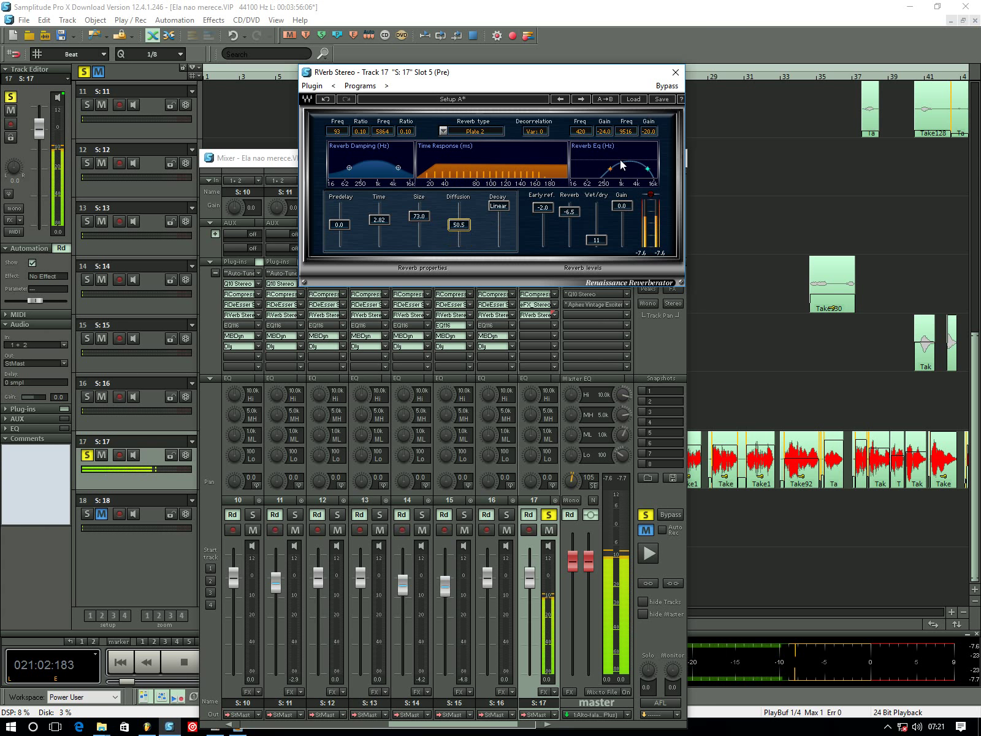
pyautogui.click(675, 72)
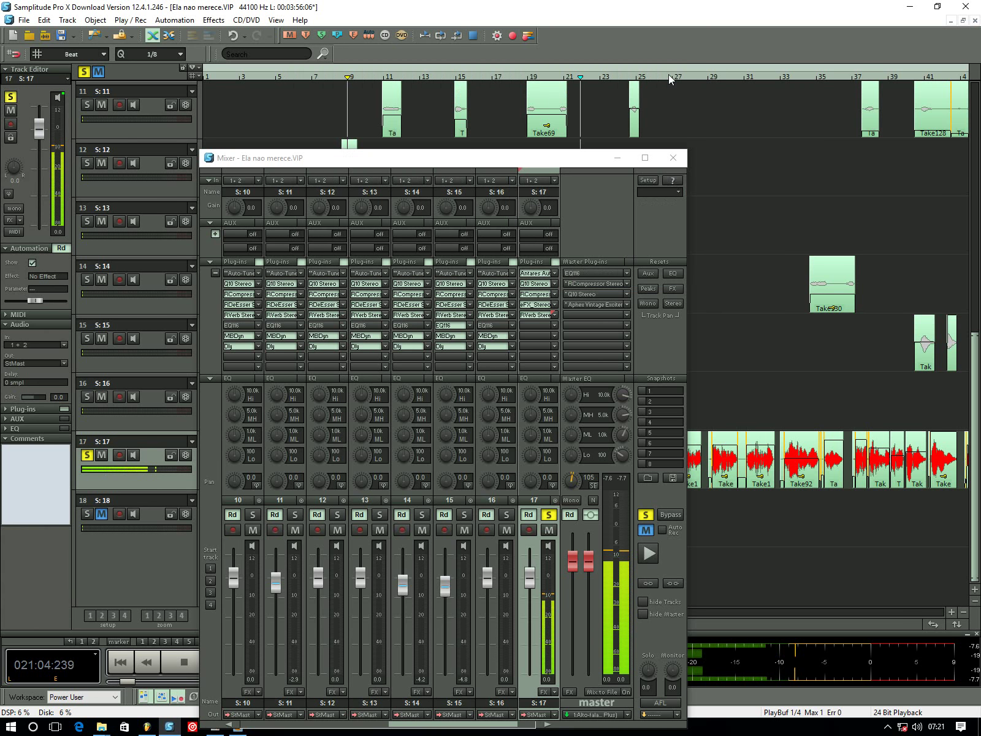
pyautogui.click(675, 158)
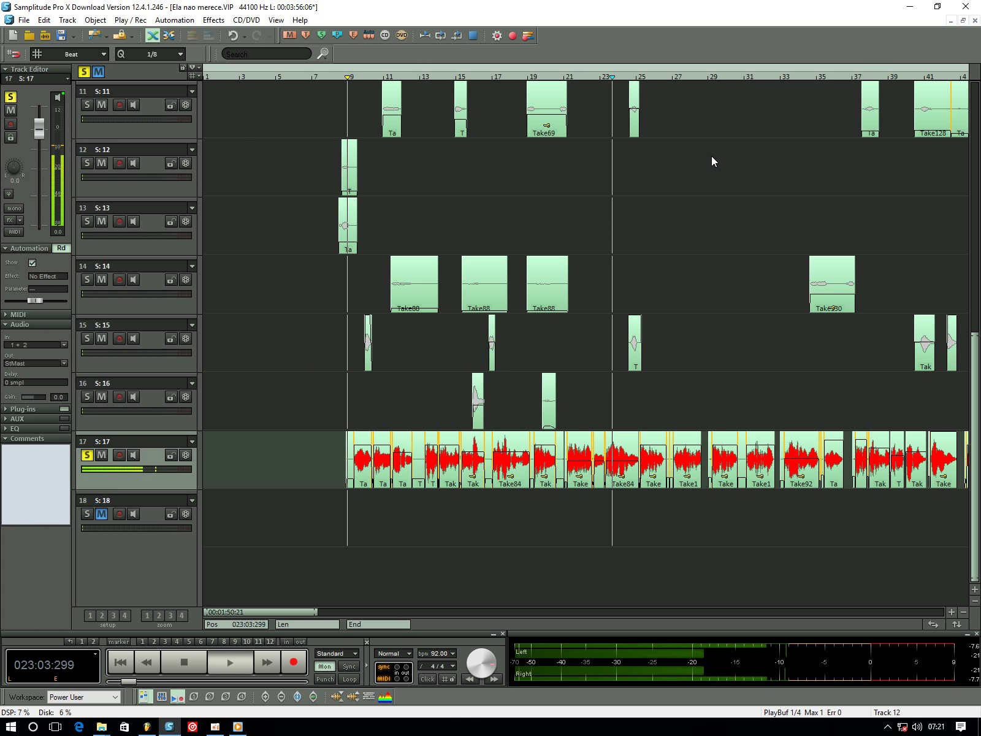
# Select all of track 17's vocal clips and reduce the track heights until all 18 tracks fit in view
pyautogui.press('space')
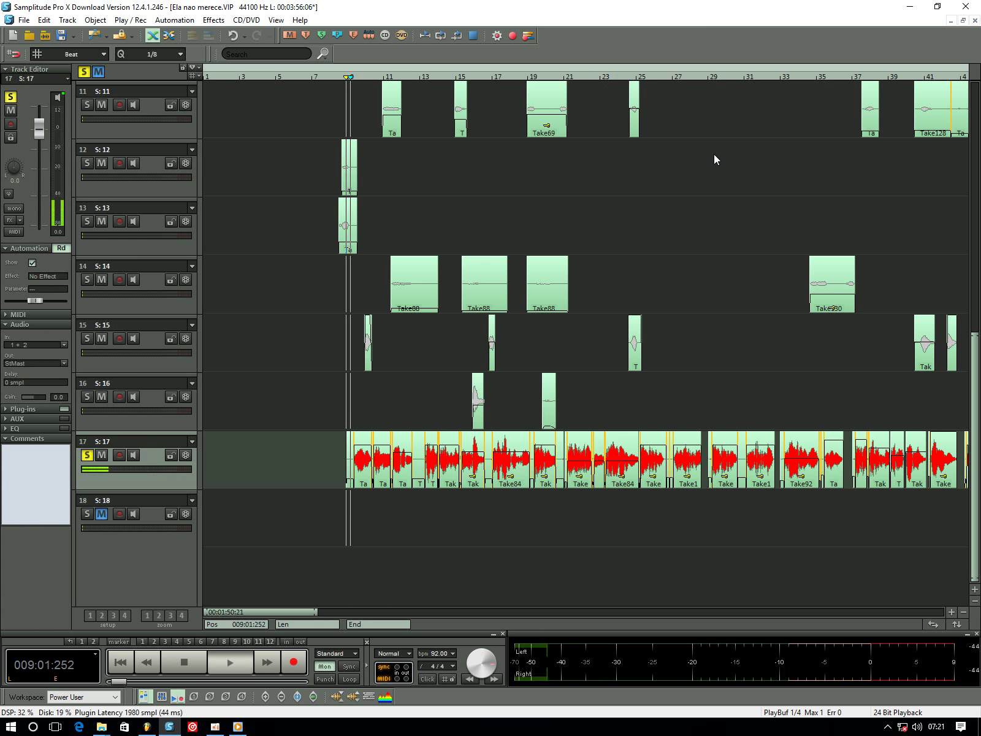
pyautogui.press('space')
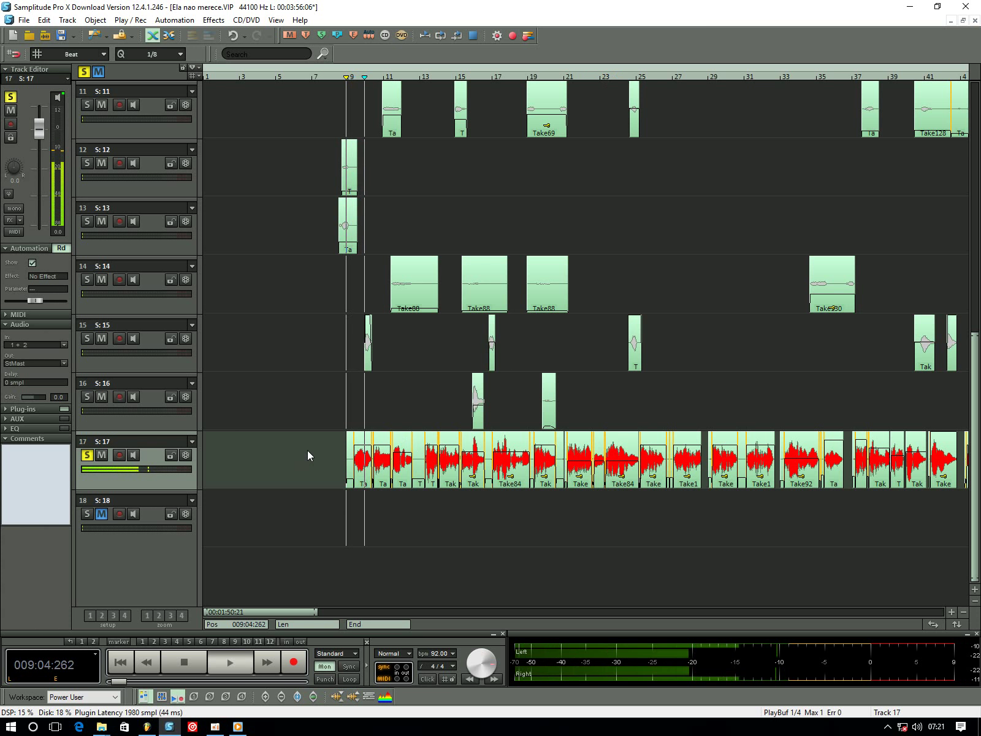
pyautogui.scroll(-5, 308, 455)
pyautogui.moveTo(466, 485); pyautogui.dragTo(236, 432)
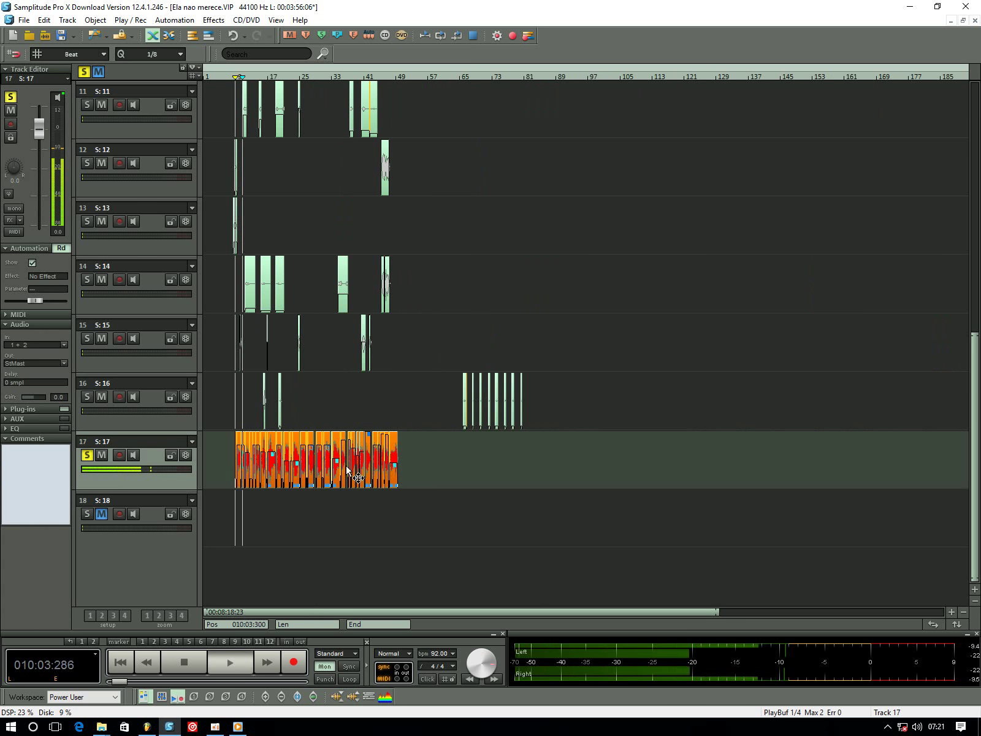
pyautogui.scroll(4, 961, 611)
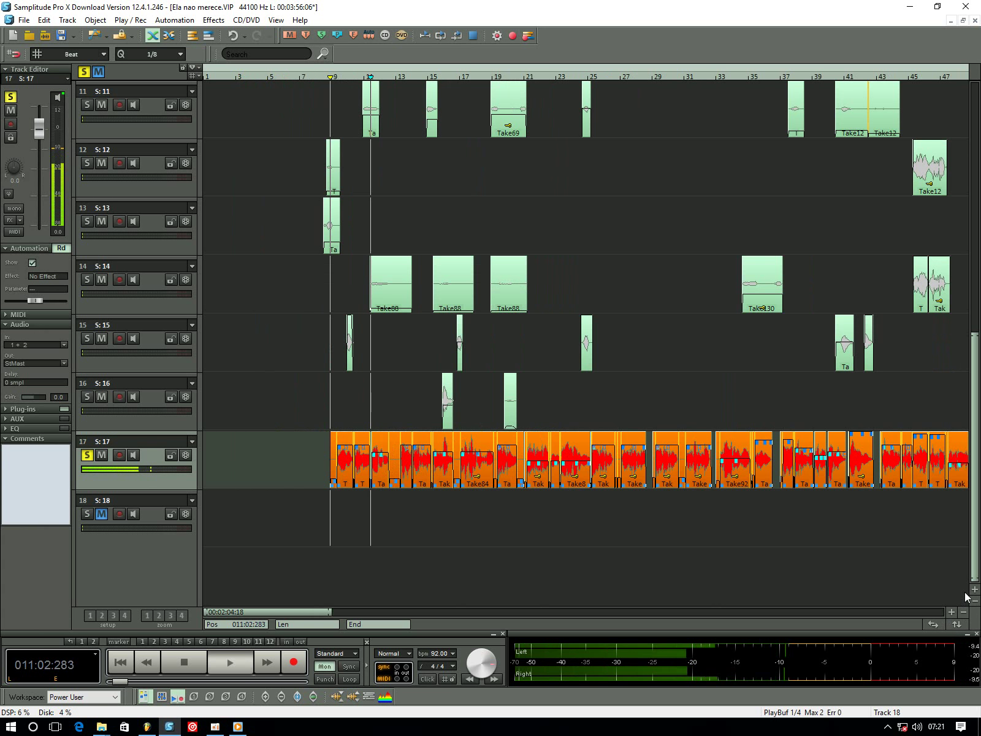
pyautogui.click(975, 599)
pyautogui.click(975, 599)
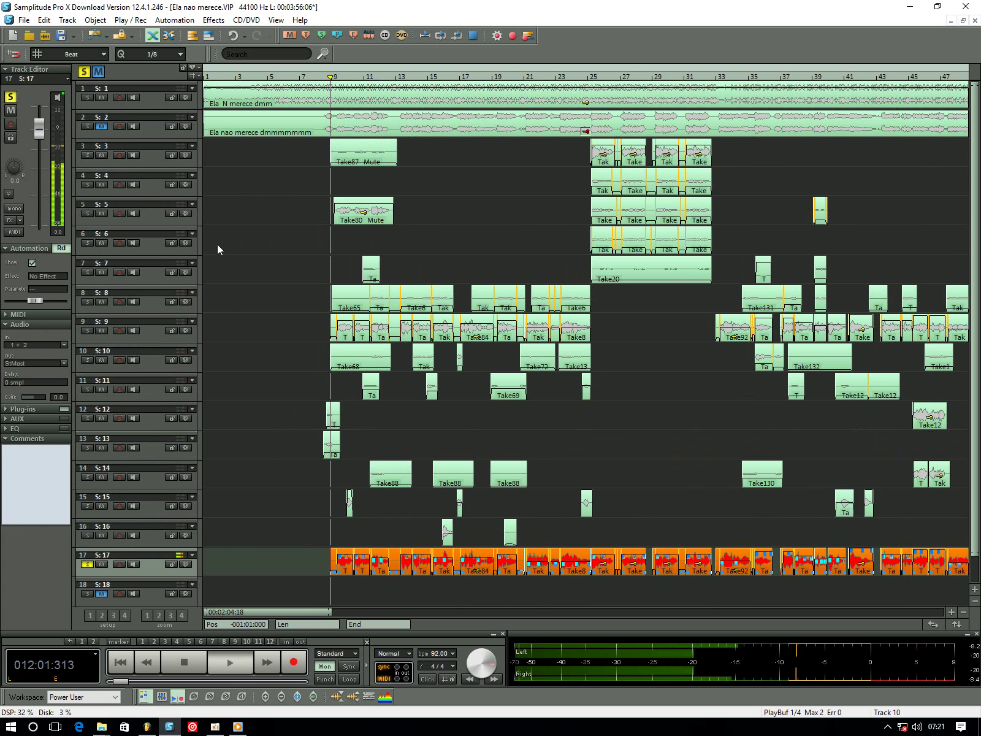
# Solo track 1 alongside the vocal and play both from about bar 6, with the whole song in view
pyautogui.click(294, 67)
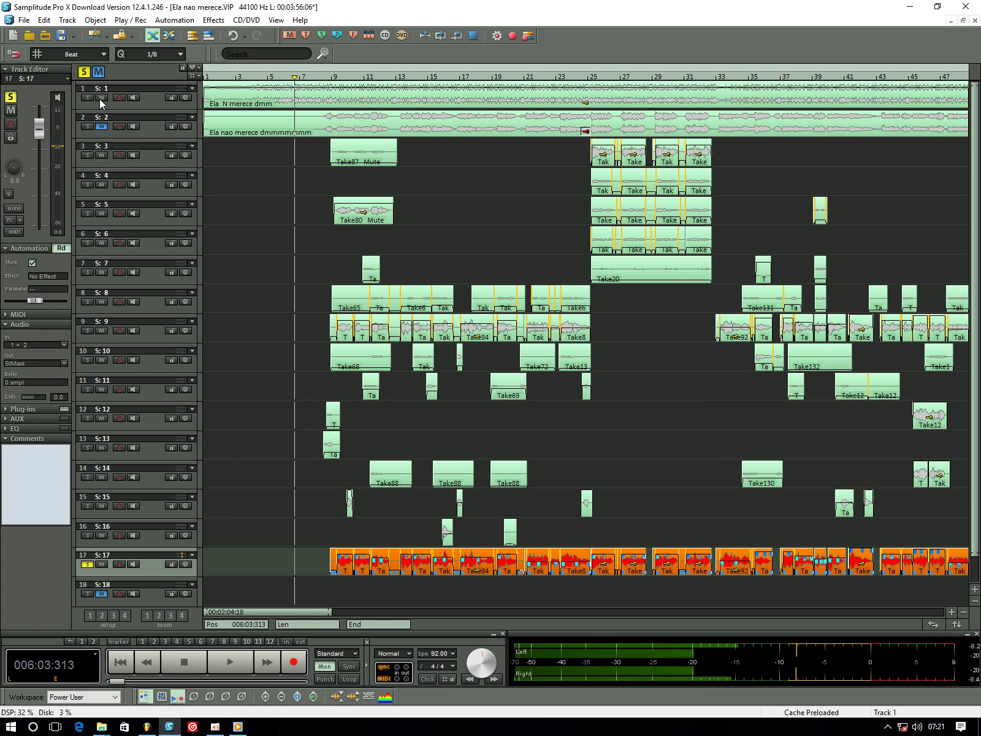
pyautogui.click(102, 100)
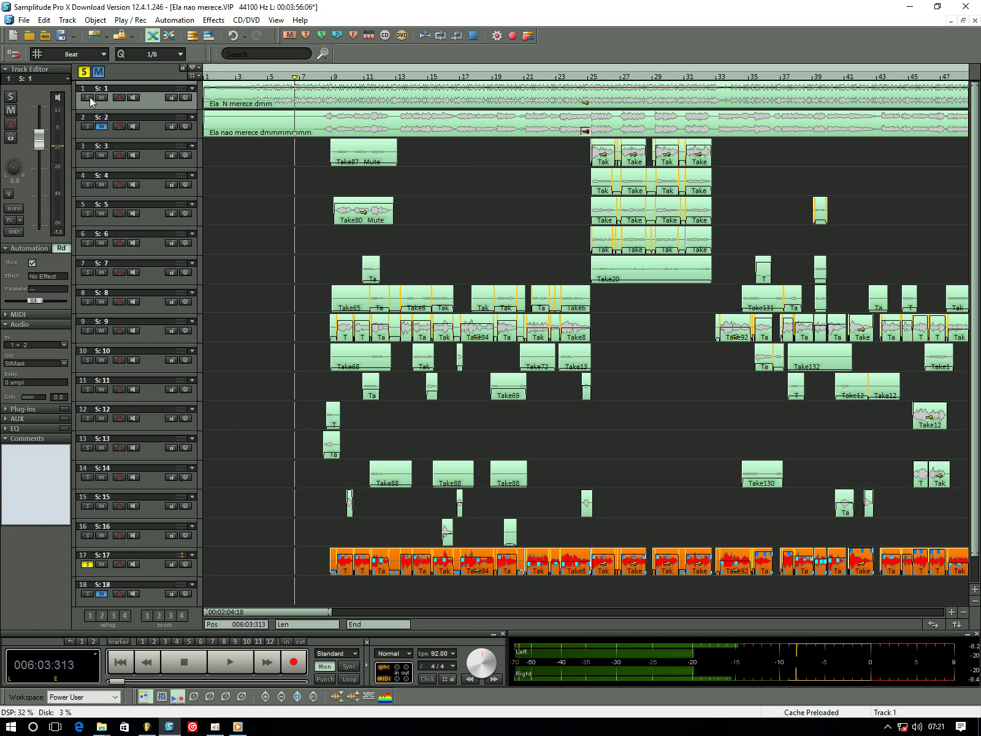
pyautogui.click(90, 97)
pyautogui.press('space')
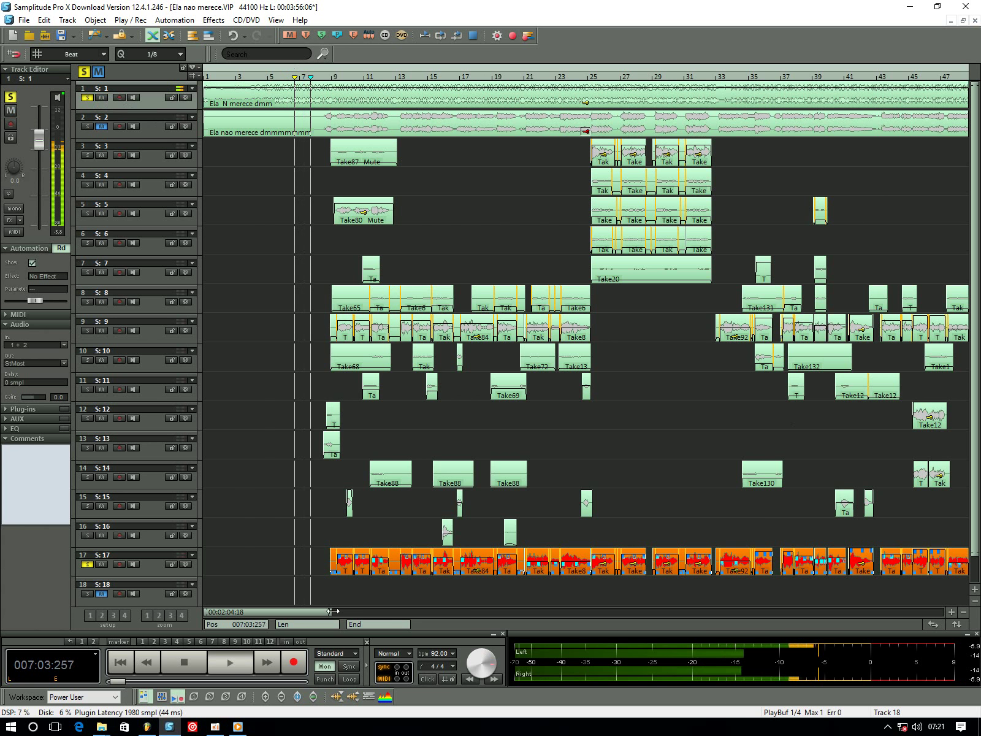
pyautogui.moveTo(333, 611); pyautogui.dragTo(468, 612)
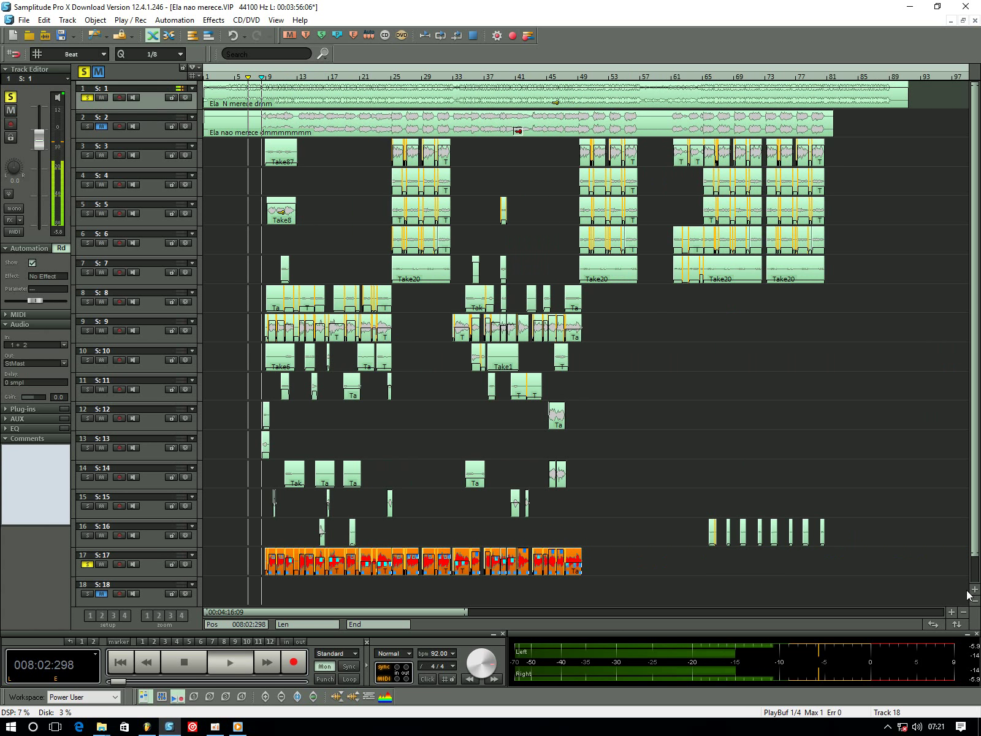
# Listen to the vocal against the backing track up to about bar 32, adjusting the timeline zoom to follow it, and stop playback
pyautogui.moveTo(975, 556); pyautogui.dragTo(962, 607)
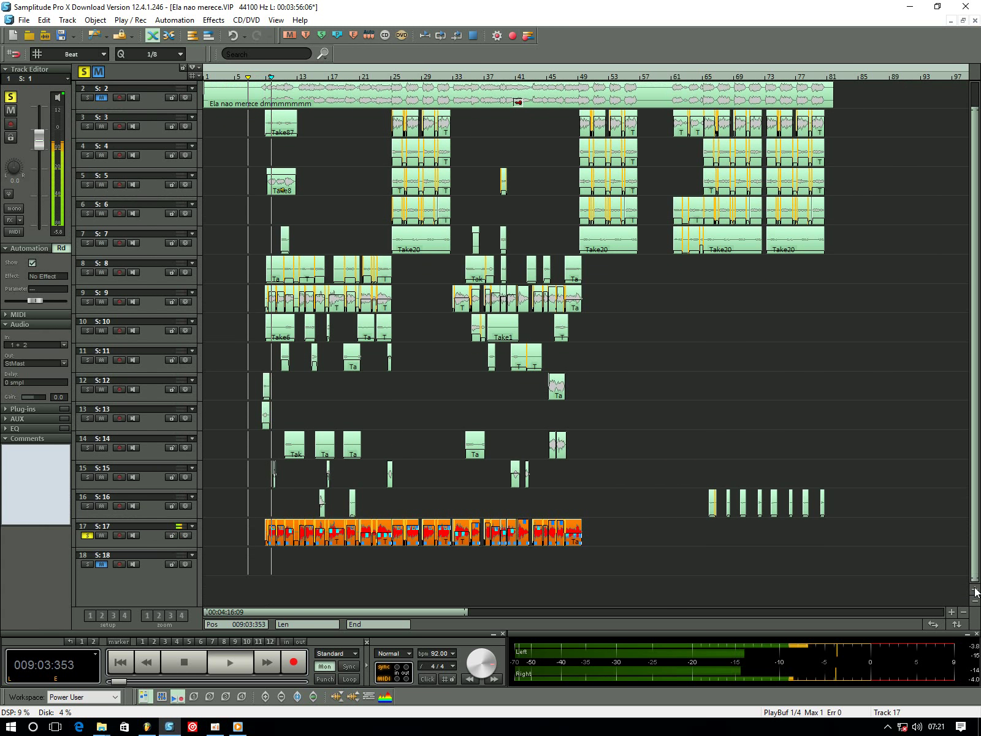
pyautogui.click(952, 612)
pyautogui.click(952, 611)
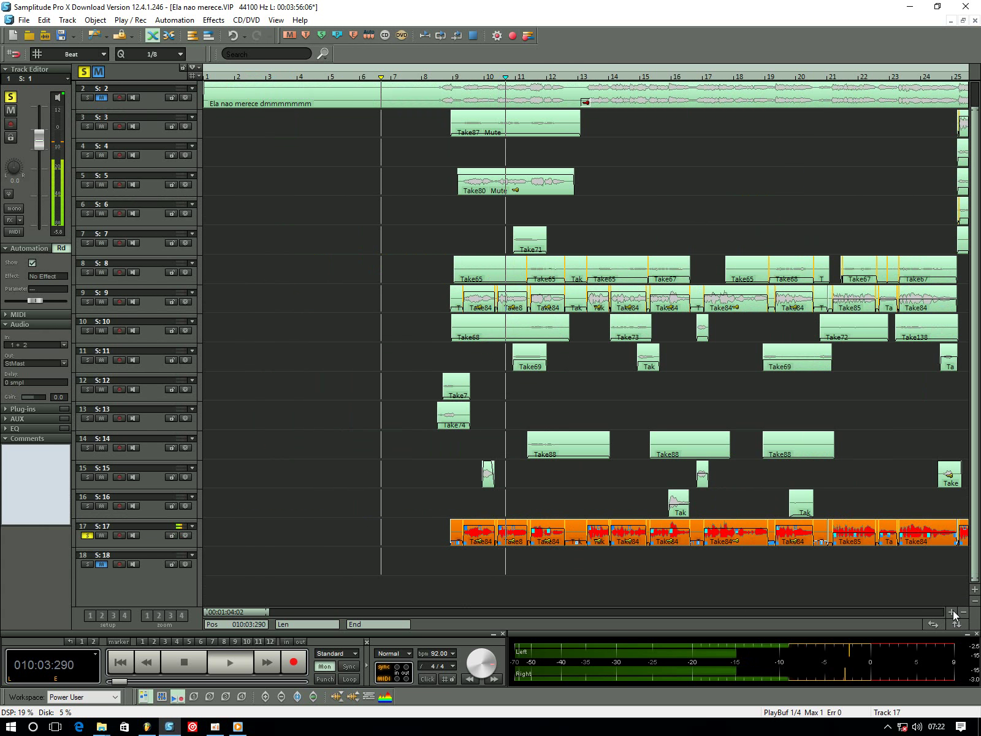
pyautogui.click(963, 611)
pyautogui.click(962, 612)
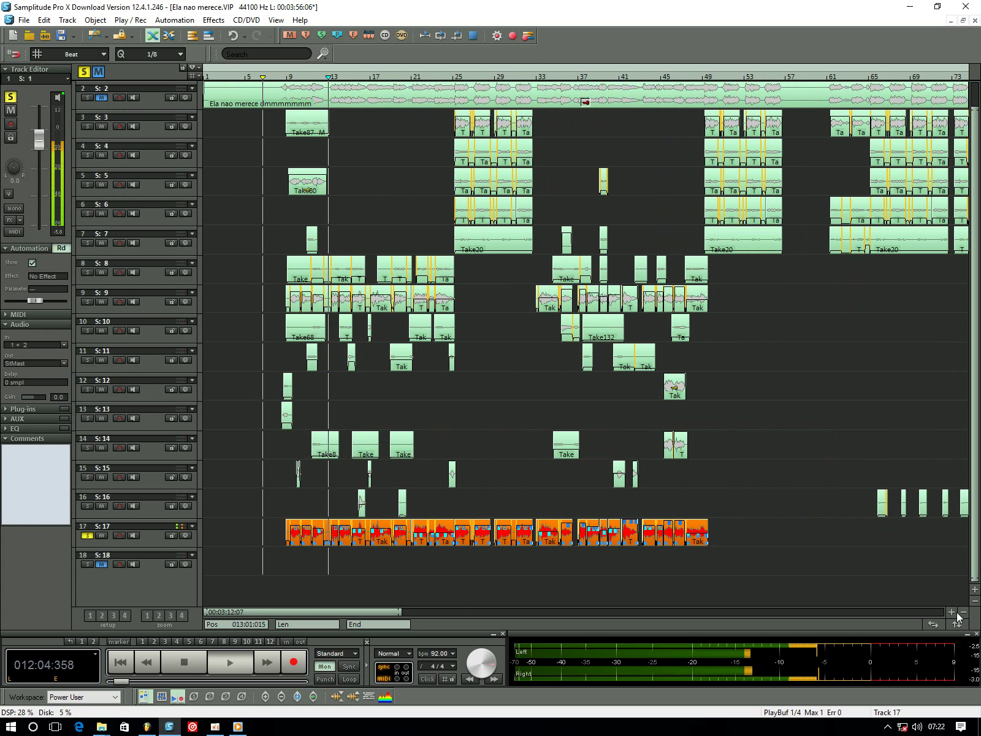
pyautogui.click(951, 612)
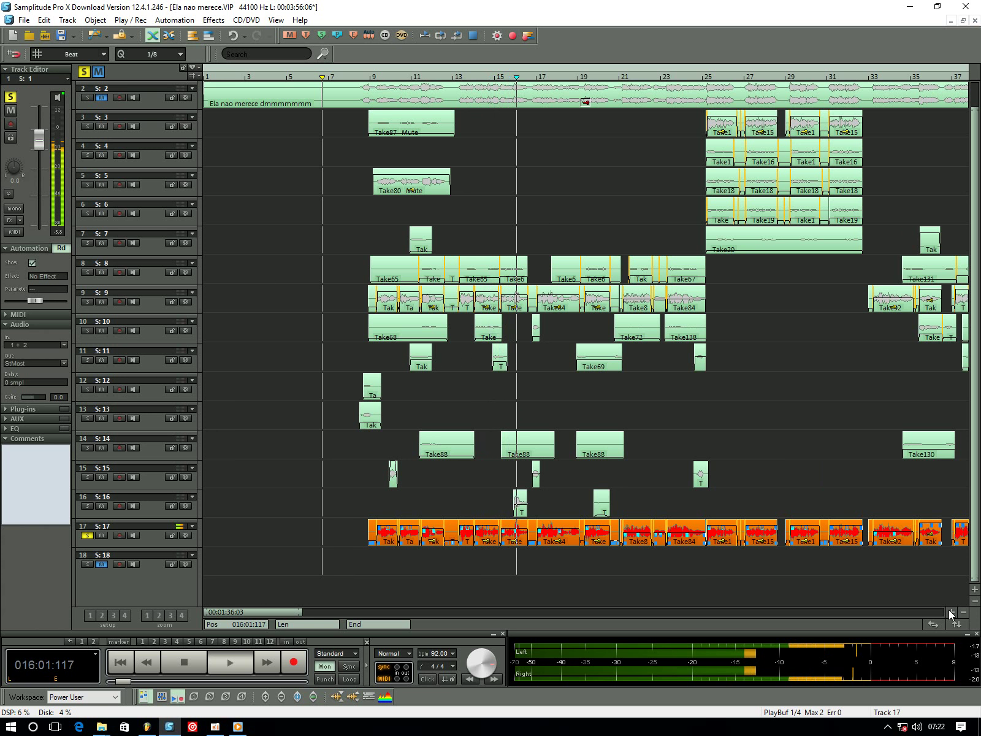
pyautogui.click(963, 612)
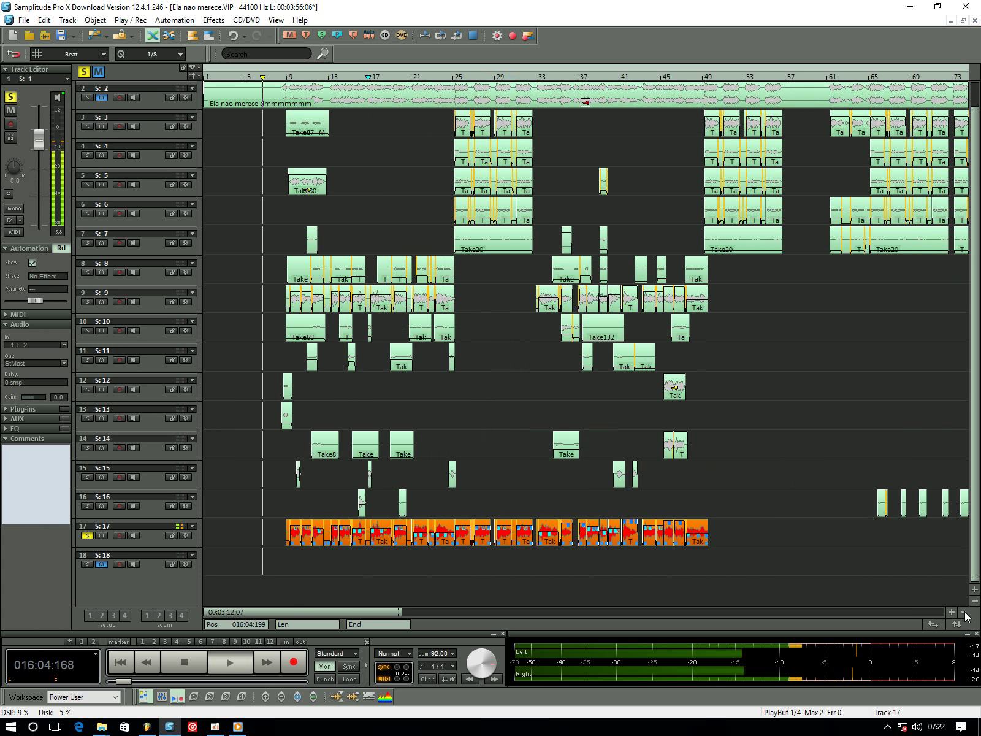
pyautogui.click(952, 612)
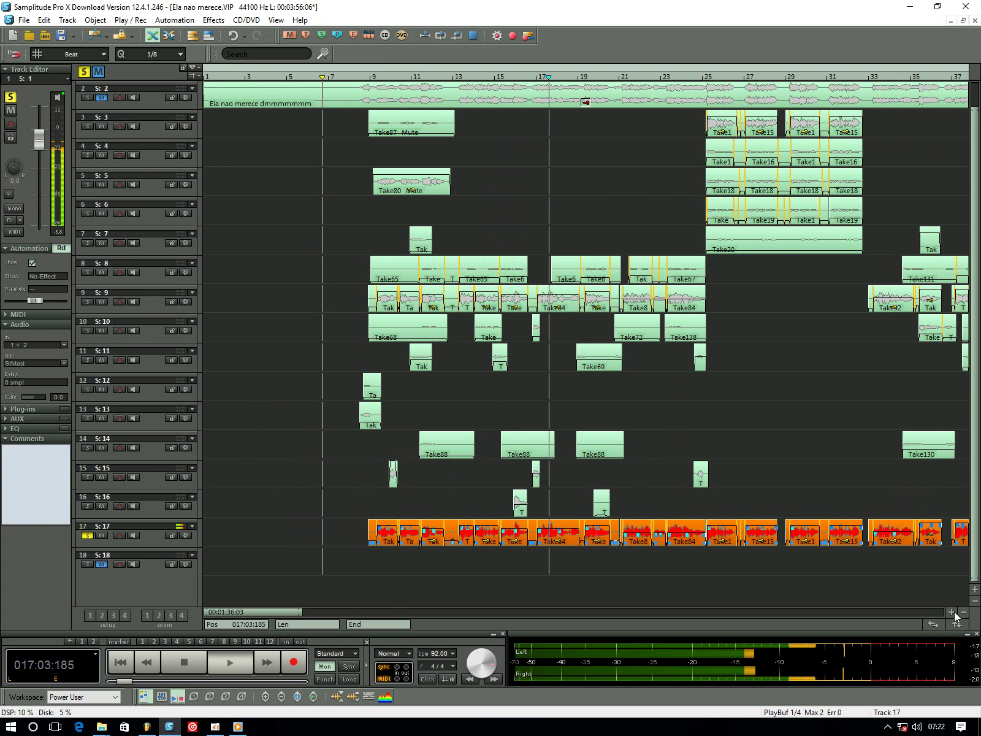
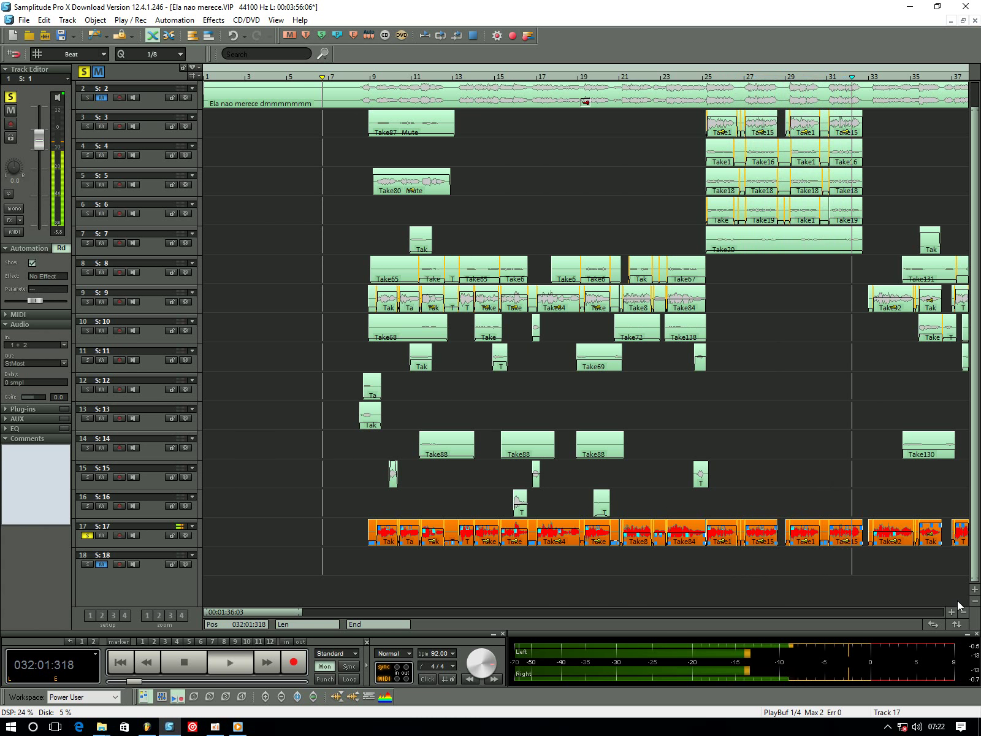
pyautogui.press('space')
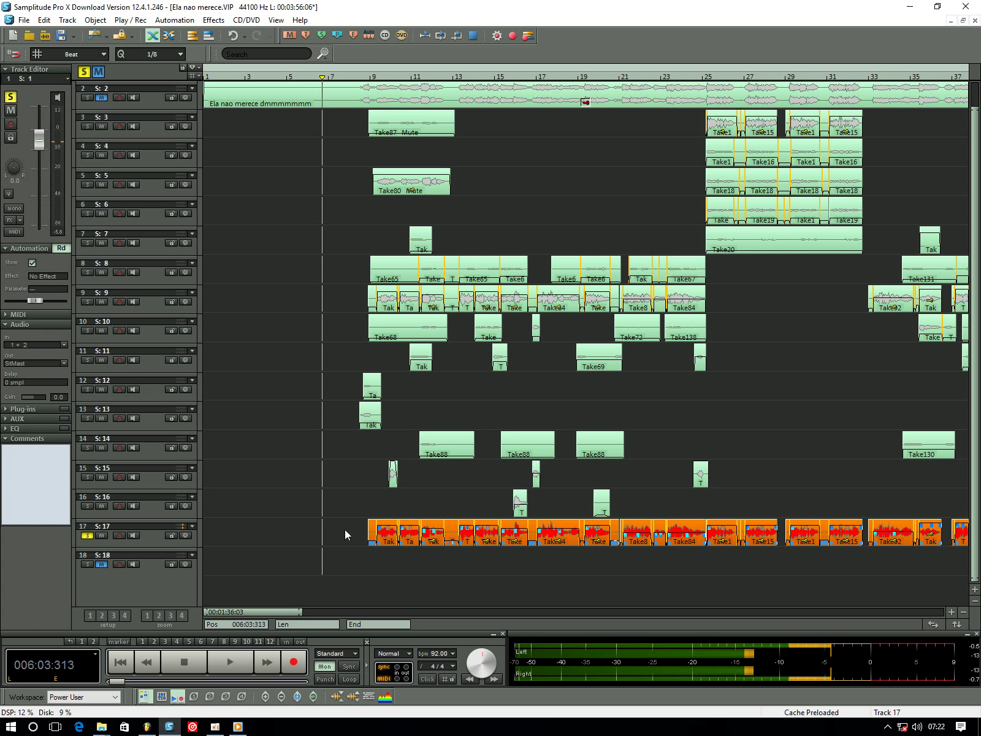
# Insert the Waves DeEsser Stereo plug-in in slot 6 of track 17
pyautogui.click(340, 533)
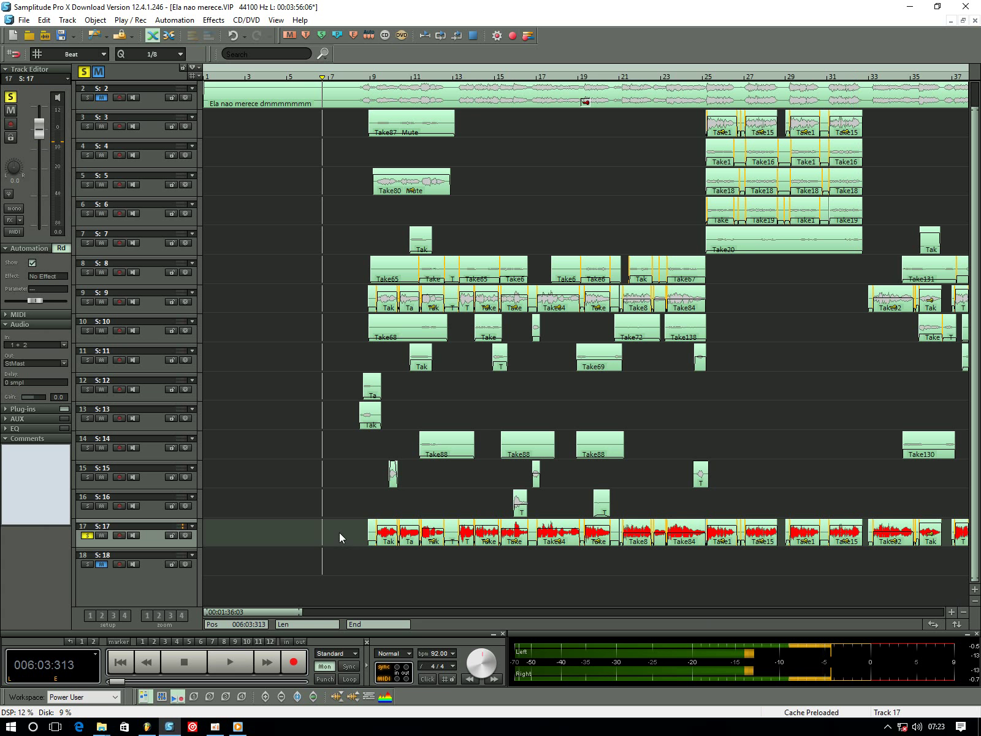
pyautogui.press('m')
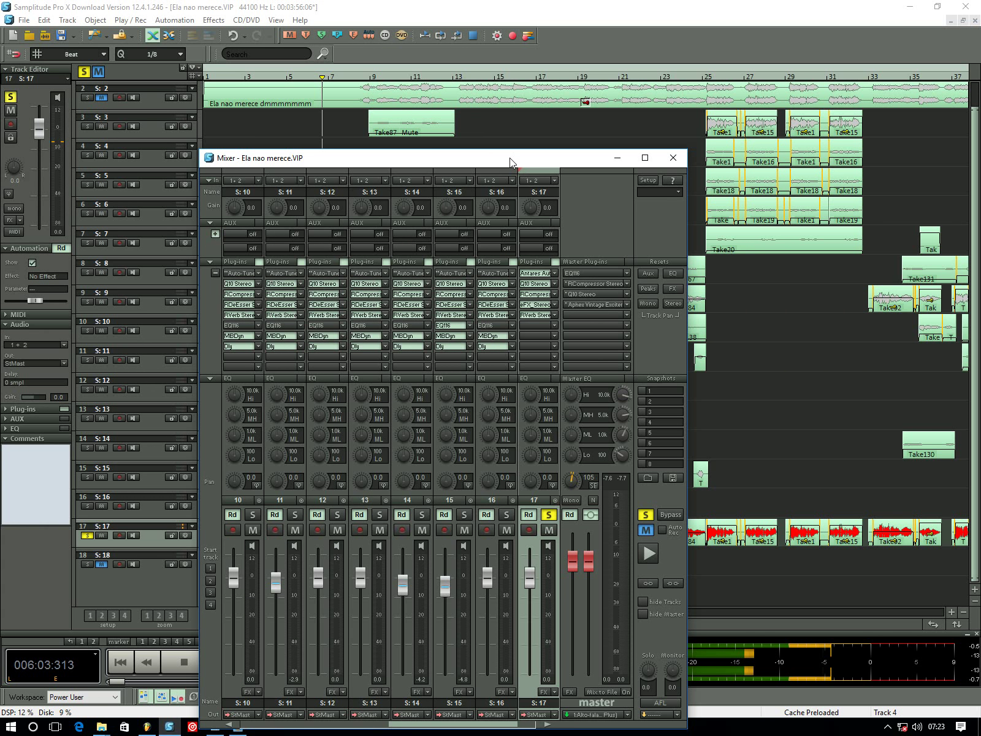
pyautogui.moveTo(509, 158); pyautogui.dragTo(563, 107)
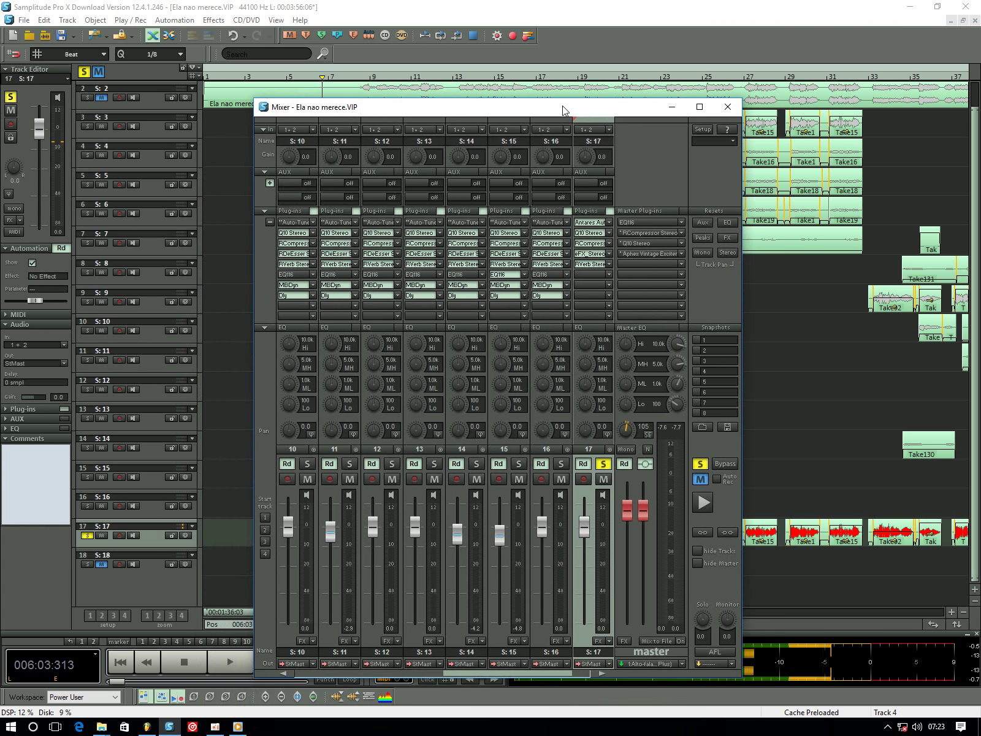
pyautogui.click(608, 277)
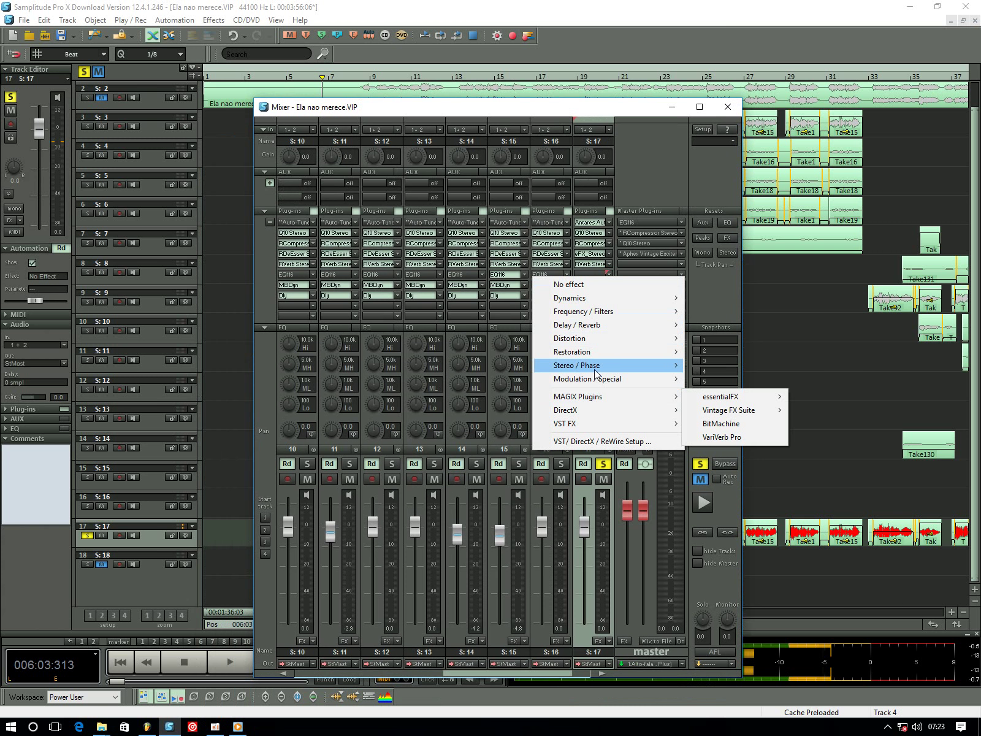
pyautogui.moveTo(598, 369)
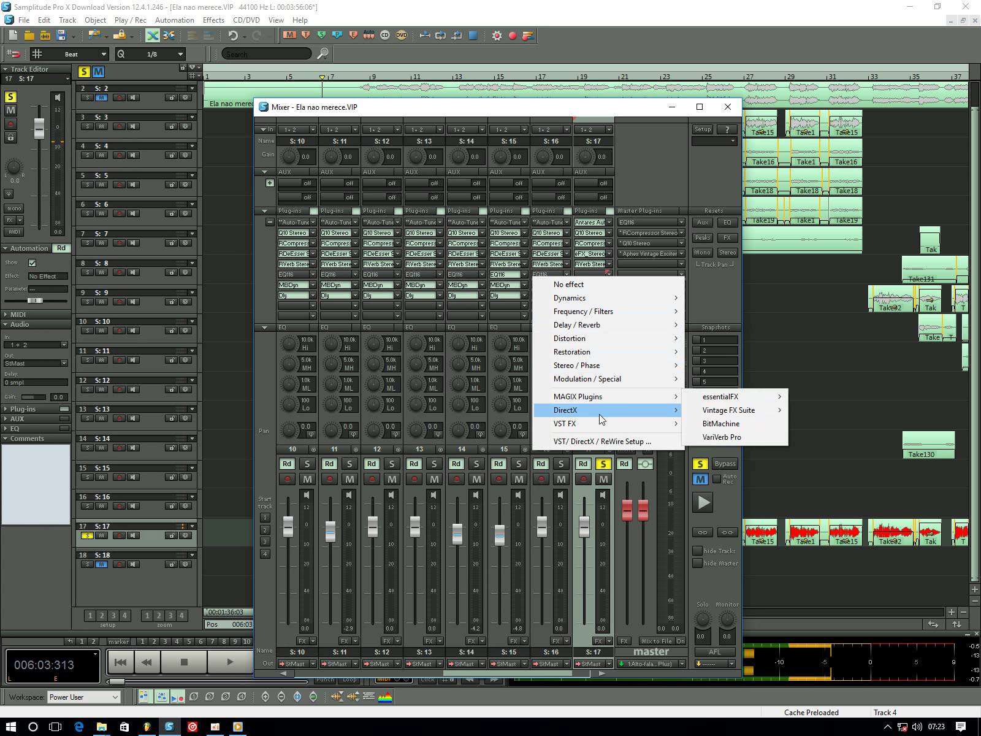
pyautogui.moveTo(597, 422)
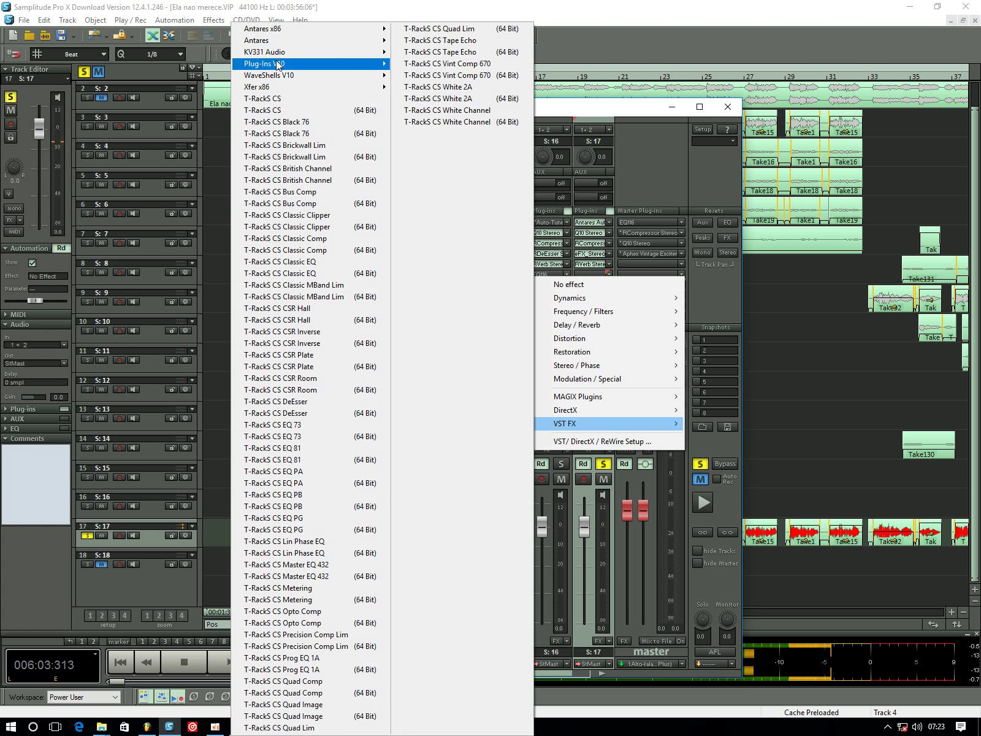
pyautogui.moveTo(292, 80)
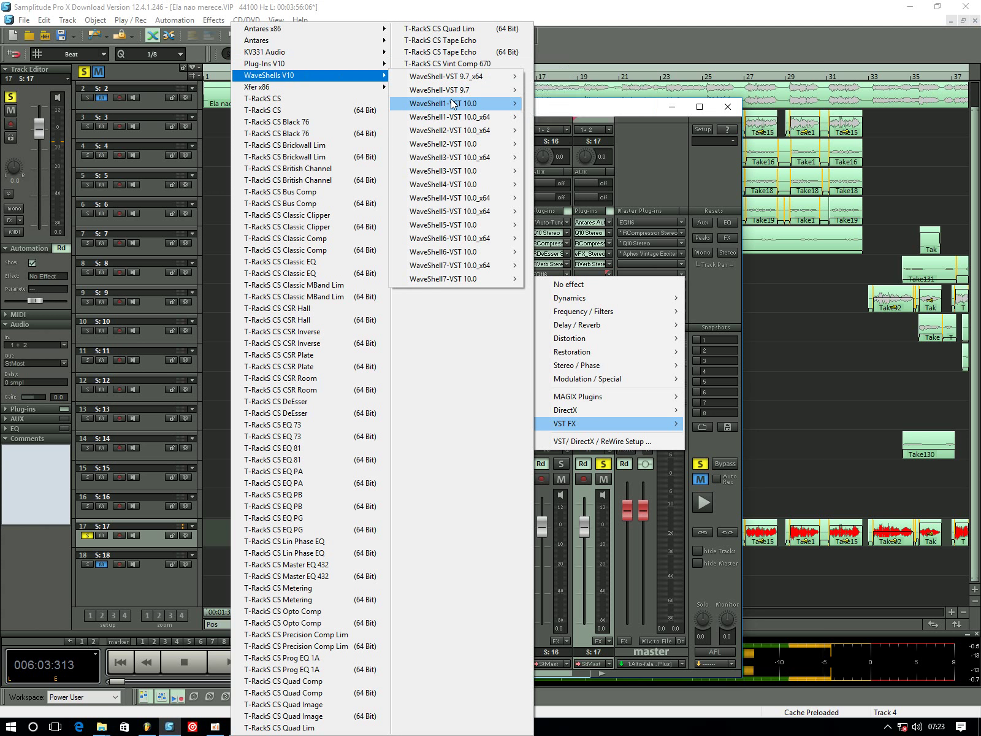
pyautogui.moveTo(453, 104)
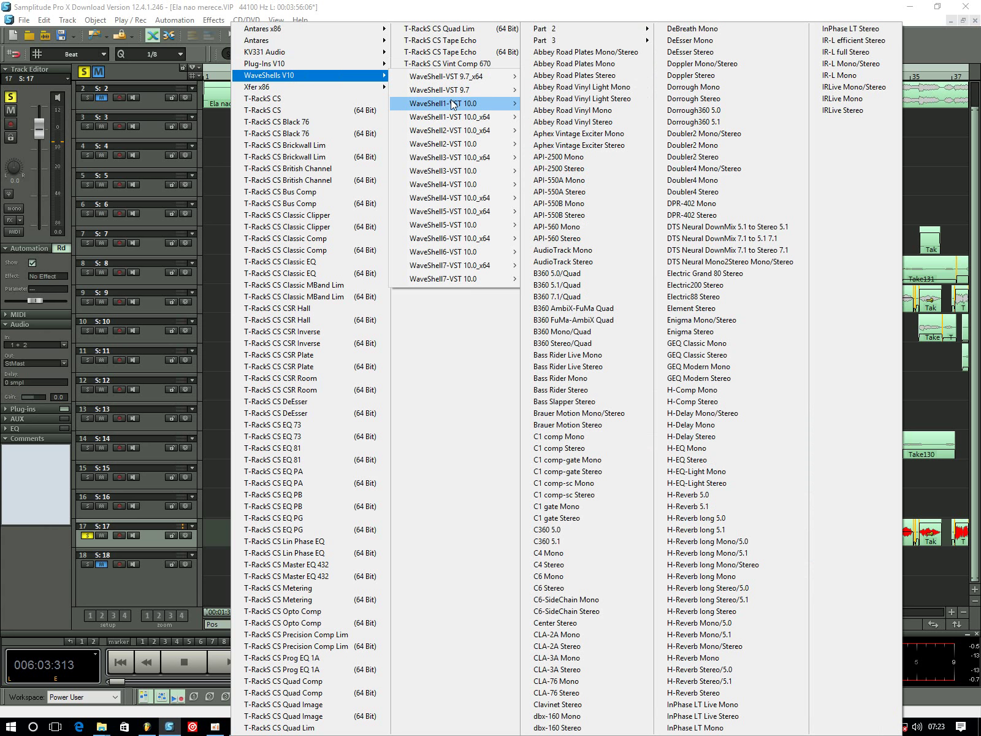
pyautogui.click(707, 52)
pyautogui.moveTo(780, 41); pyautogui.dragTo(493, 75)
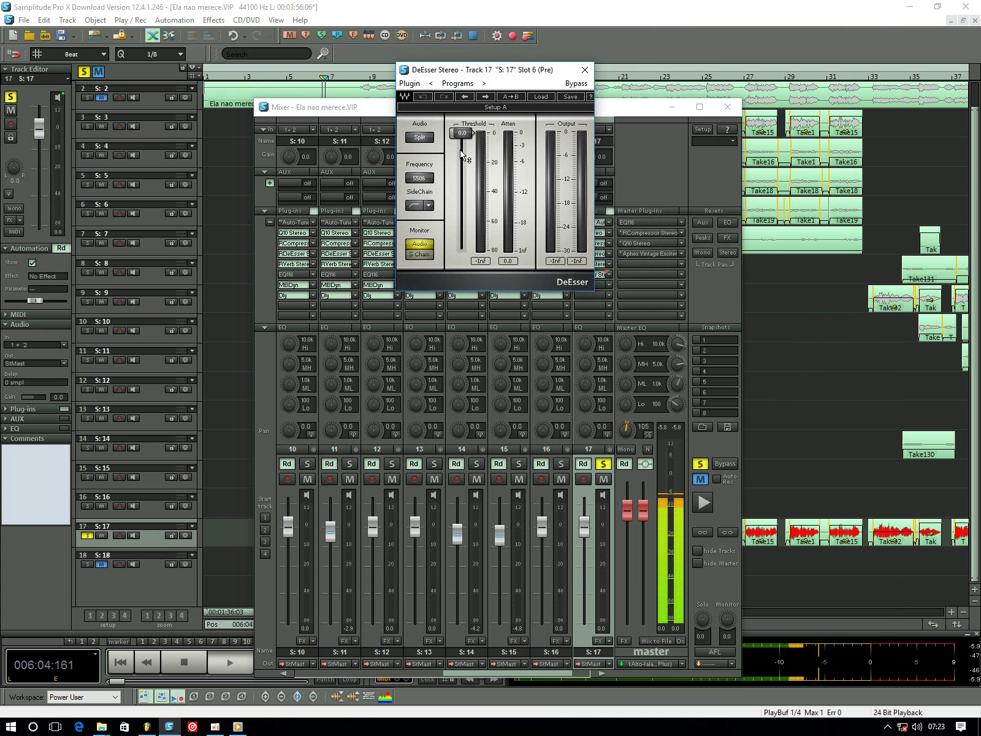
# Lower the DeEsser threshold to about -24 during playback, close the plug-in and mixer windows, and stop playback
pyautogui.moveTo(461, 133); pyautogui.dragTo(477, 182)
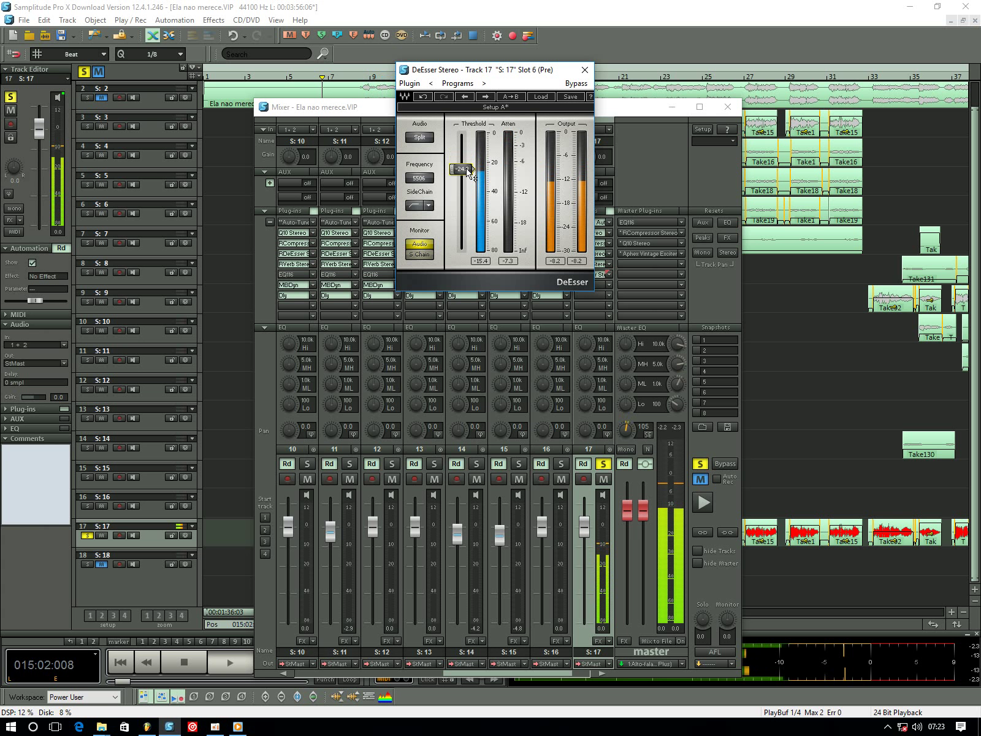
pyautogui.click(585, 69)
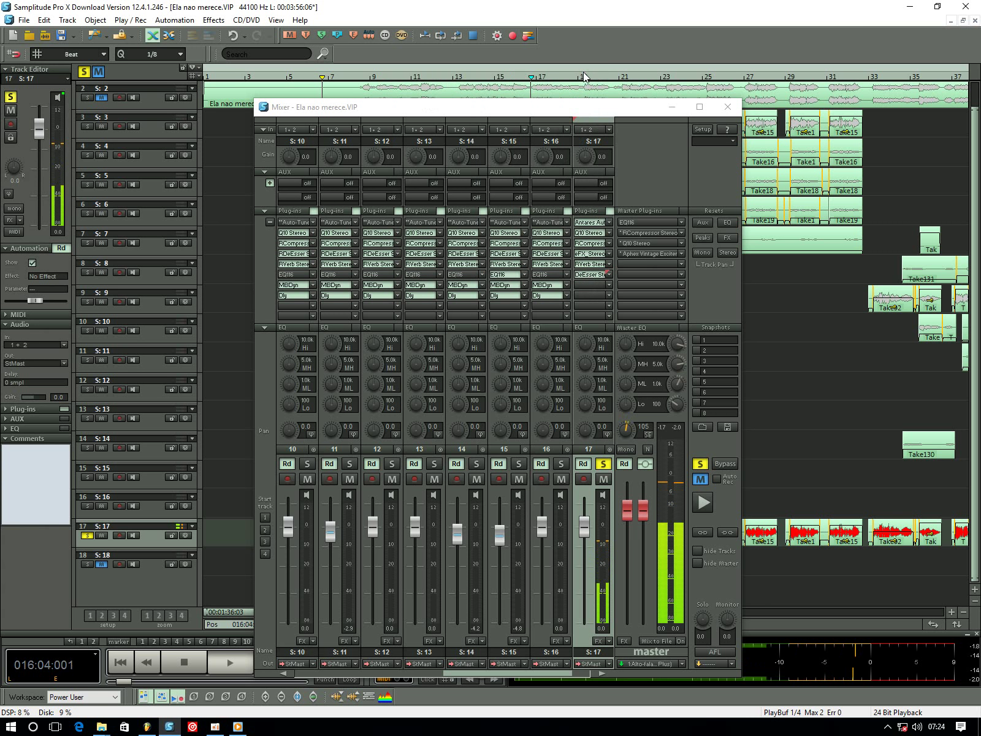
pyautogui.click(727, 107)
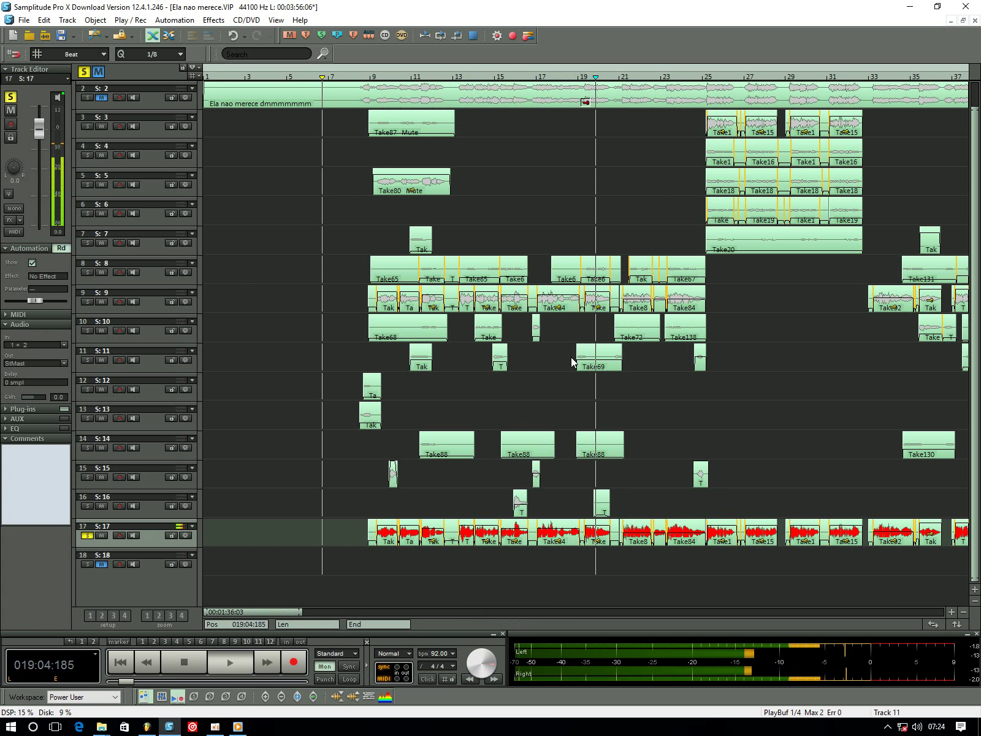
pyautogui.press('space')
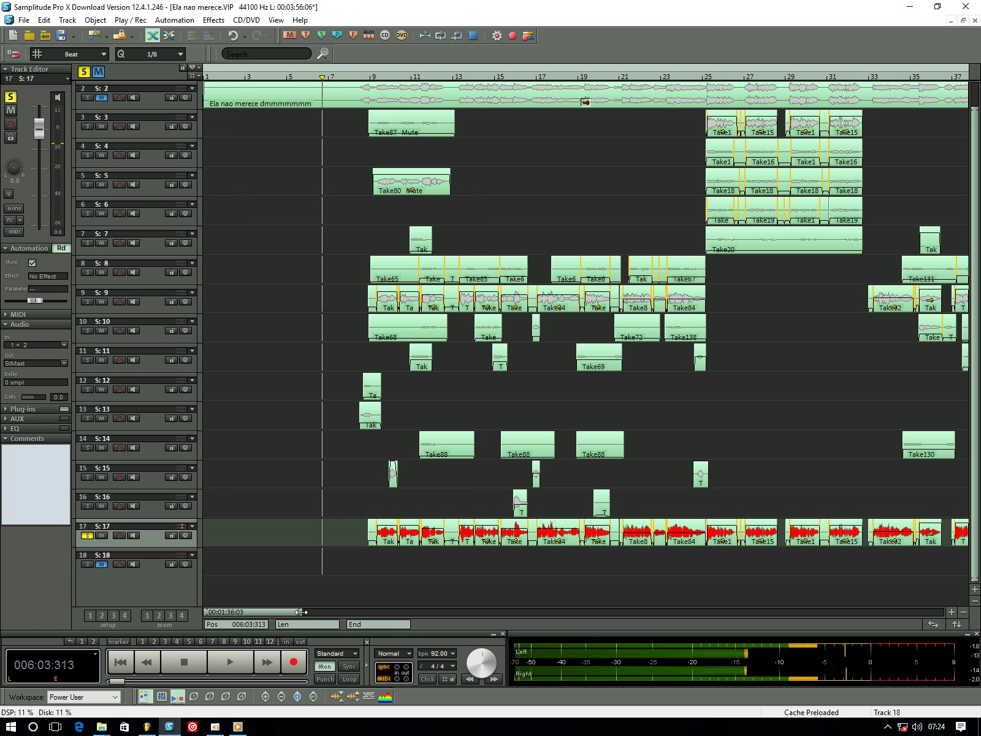
# Examine the whole arrangement and the vocal clips of track 17 at several zoom levels and track heights
pyautogui.moveTo(300, 612); pyautogui.dragTo(431, 595)
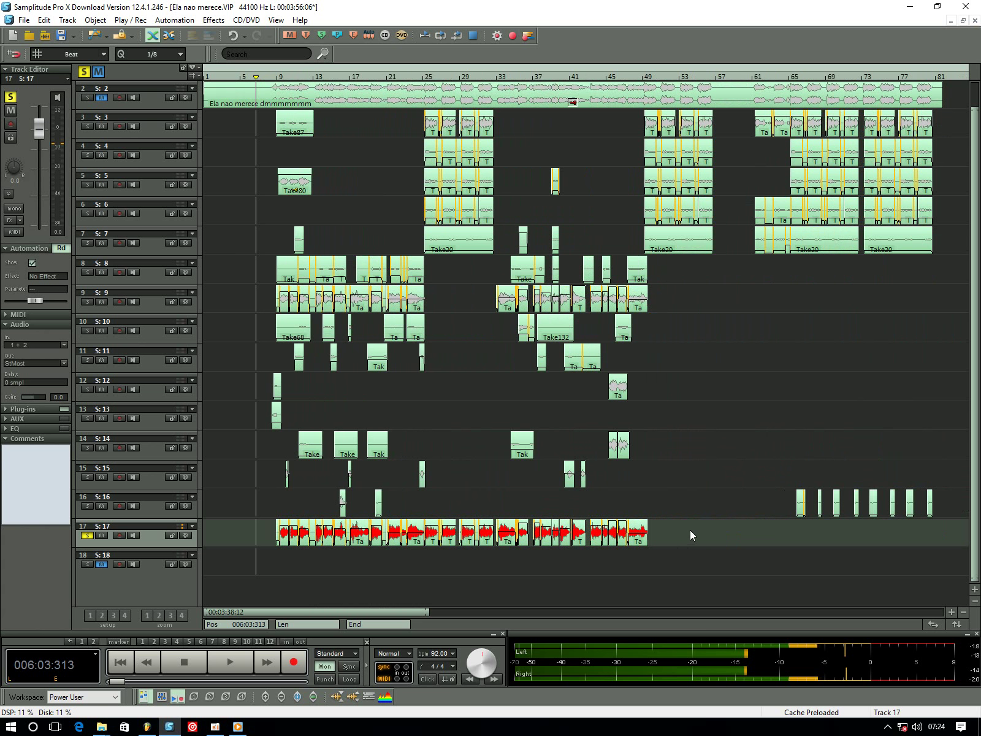
pyautogui.moveTo(975, 588); pyautogui.dragTo(971, 572)
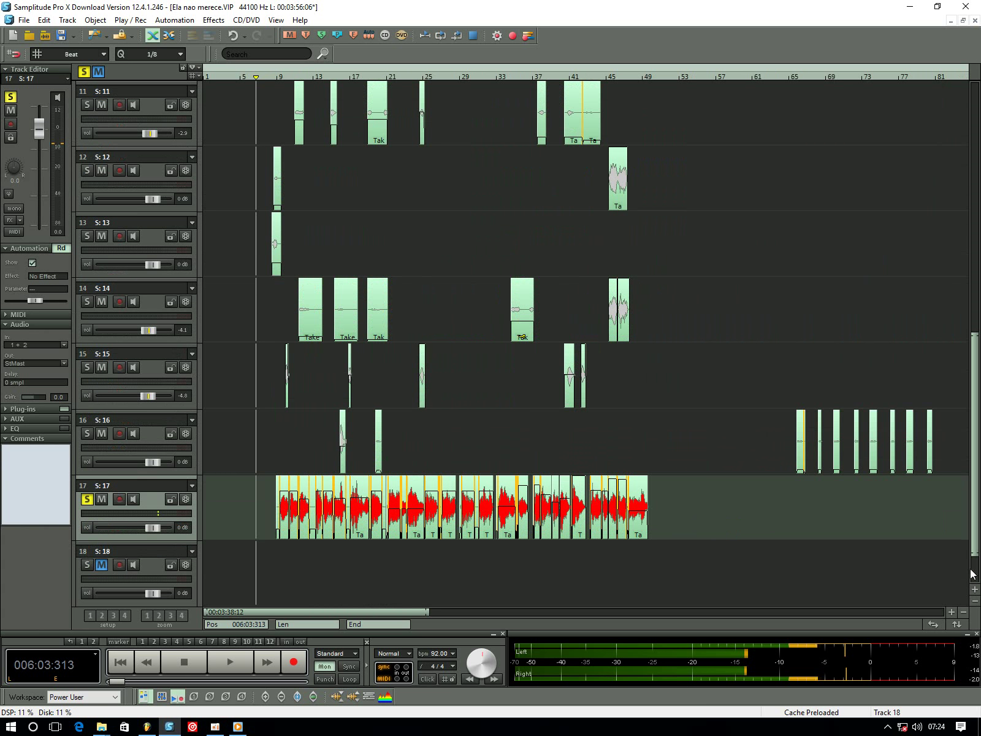
pyautogui.scroll(2, 979, 390)
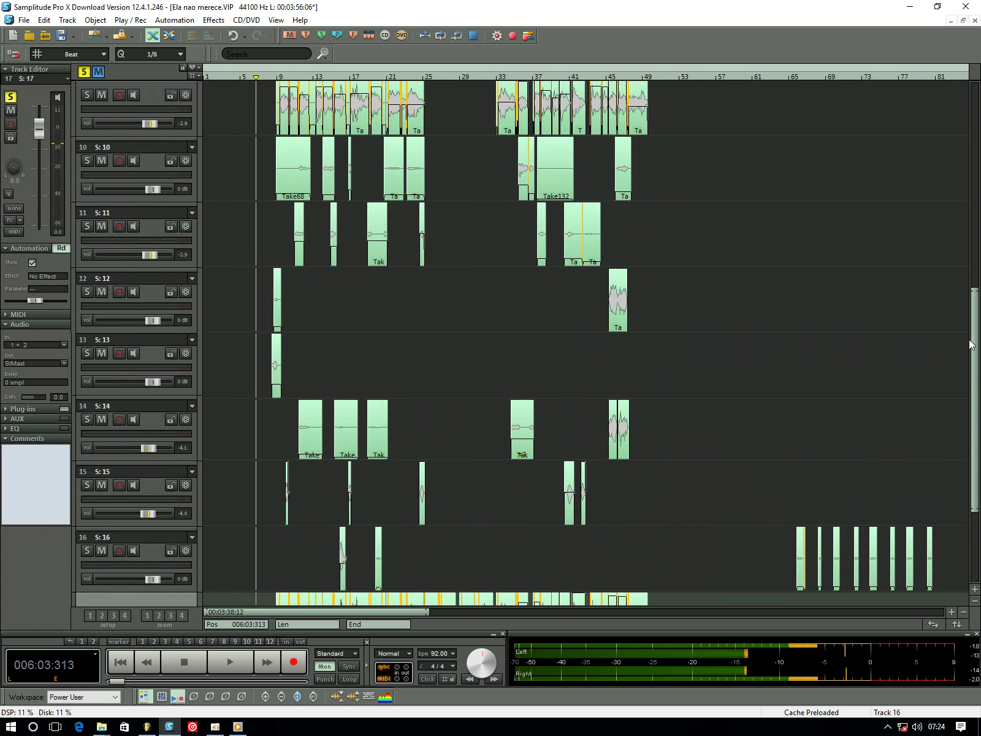
pyautogui.click(975, 601)
pyautogui.click(975, 601)
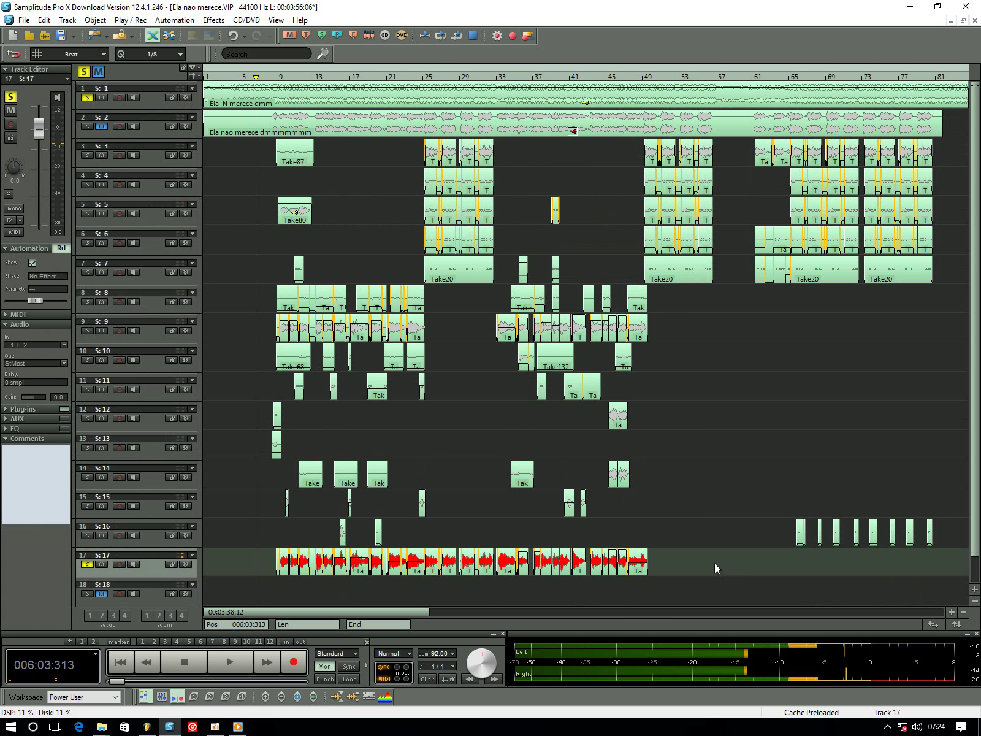
pyautogui.click(696, 533)
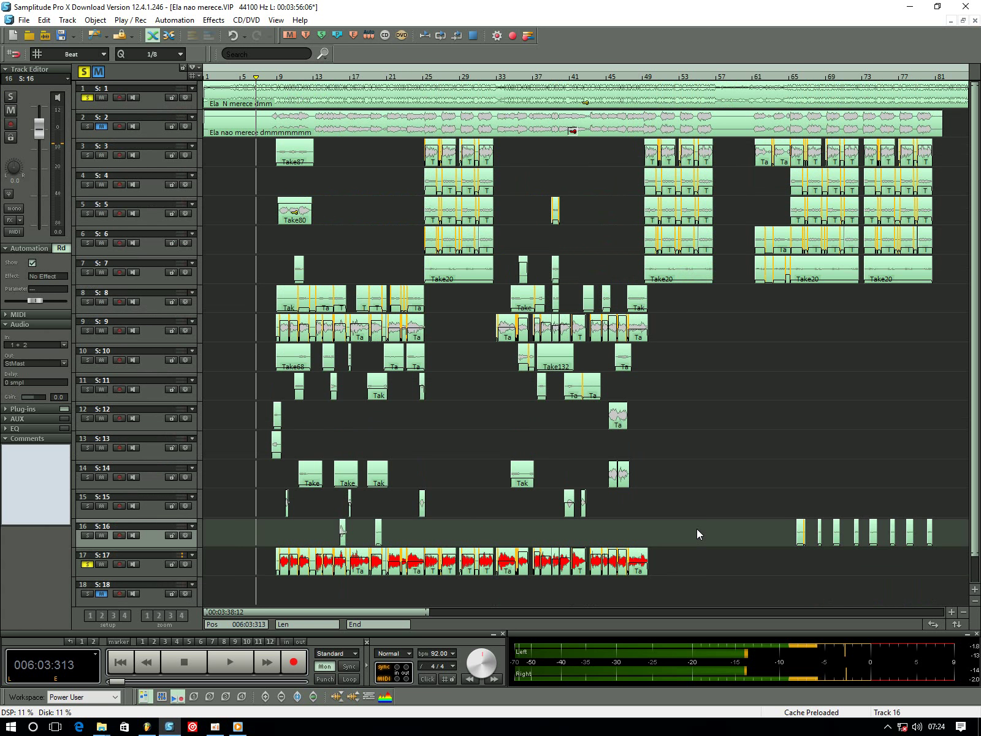
pyautogui.click(975, 589)
pyautogui.scroll(1, 977, 398)
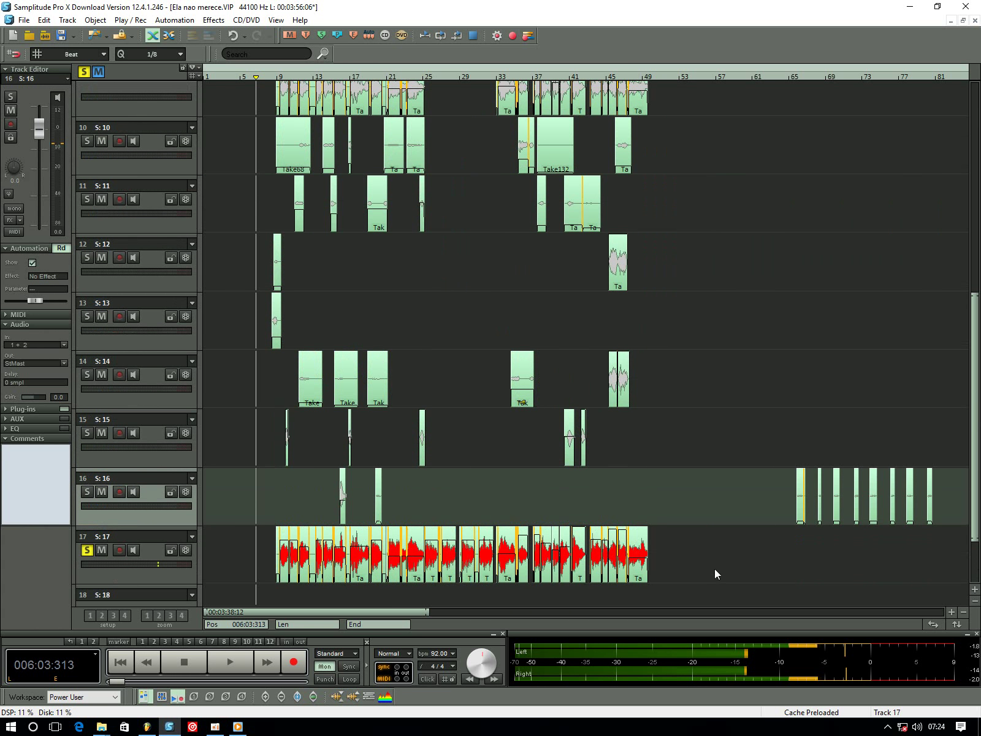
pyautogui.click(715, 571)
pyautogui.click(954, 612)
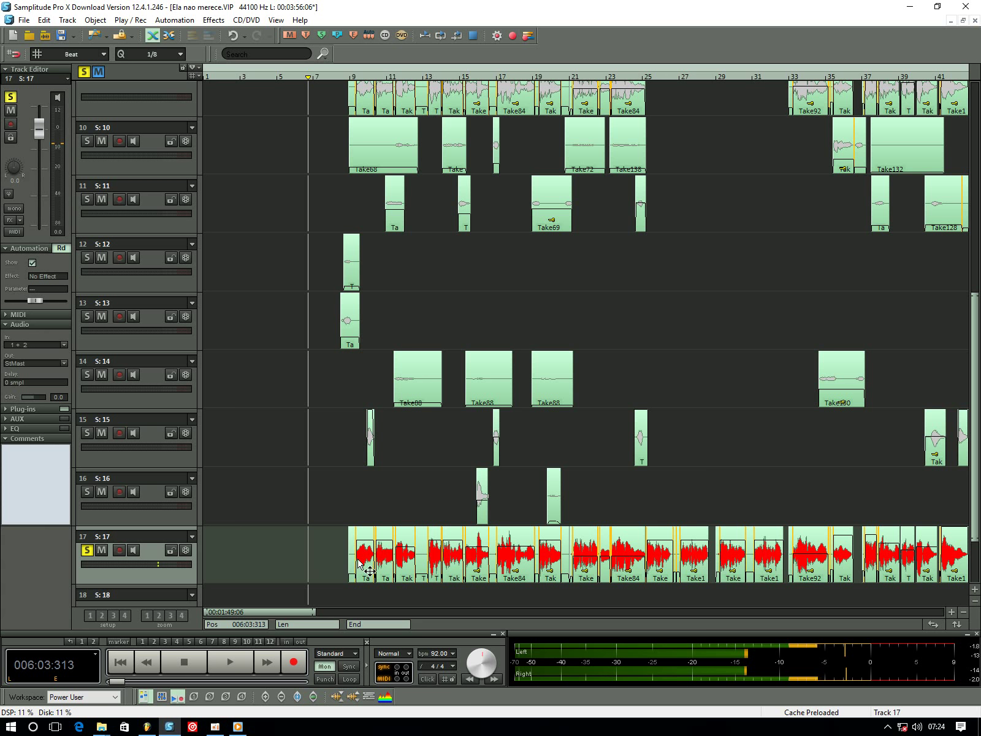
# Select all objects in the project and clear the selection again on track 17
pyautogui.click(308, 490)
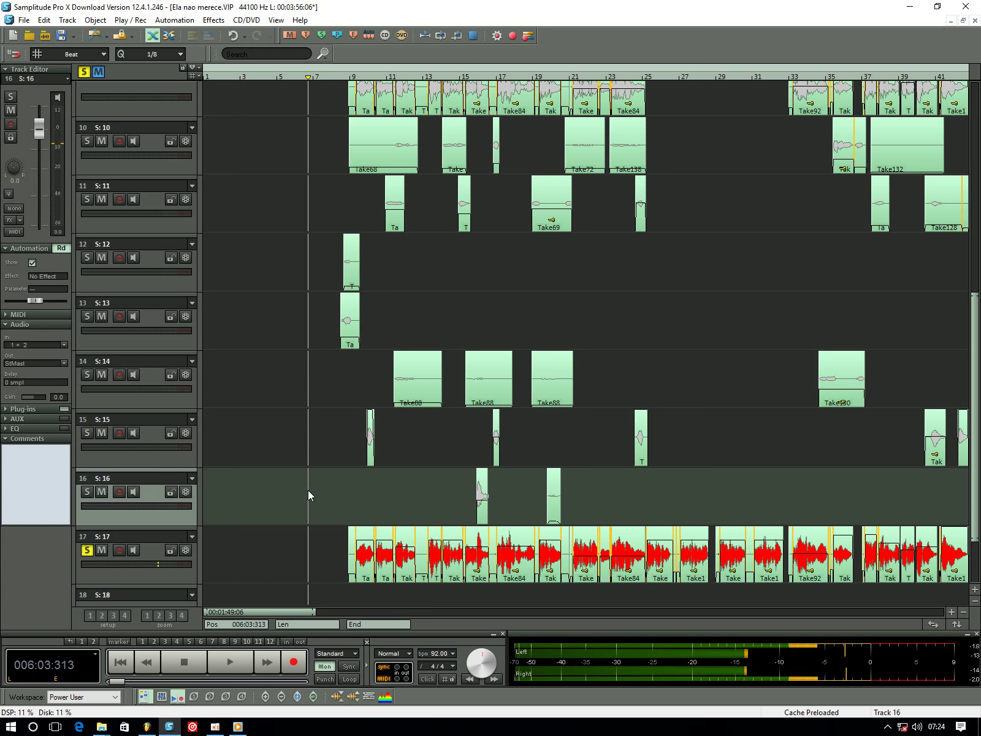
pyautogui.scroll(-1, 307, 490)
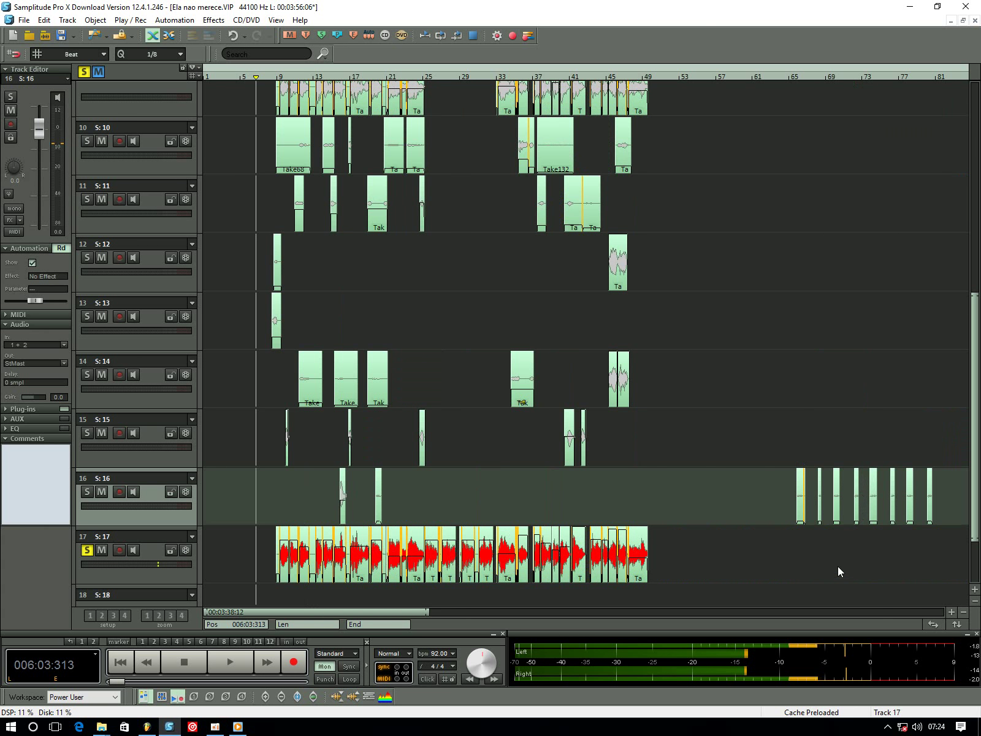
pyautogui.hotkey('ctrl', 'a')
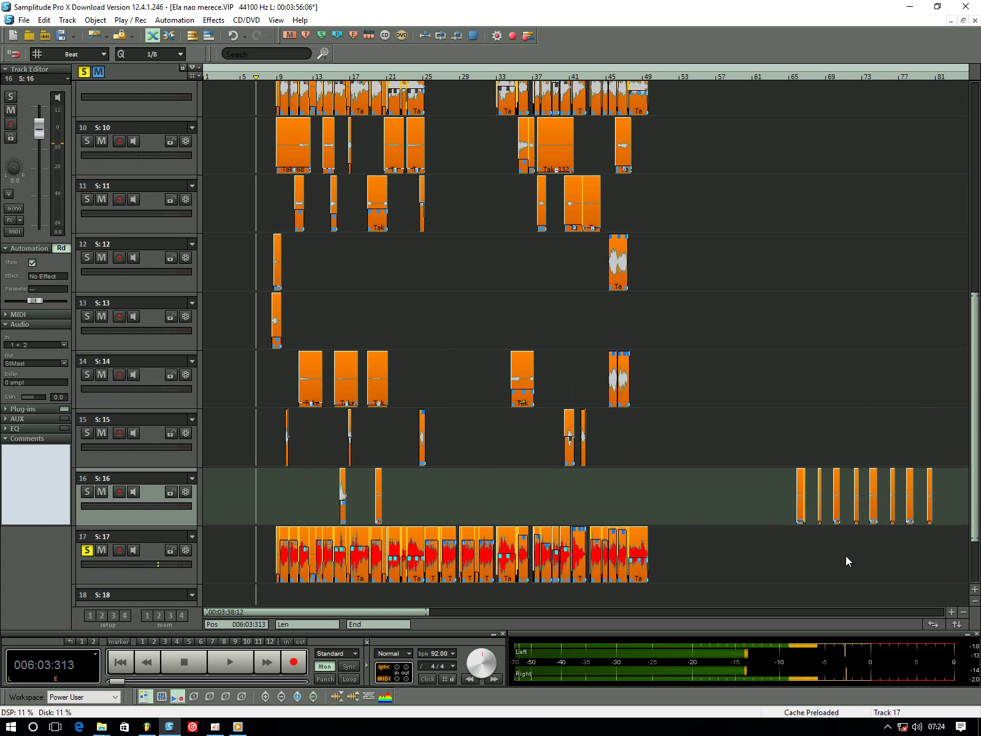
pyautogui.click(712, 556)
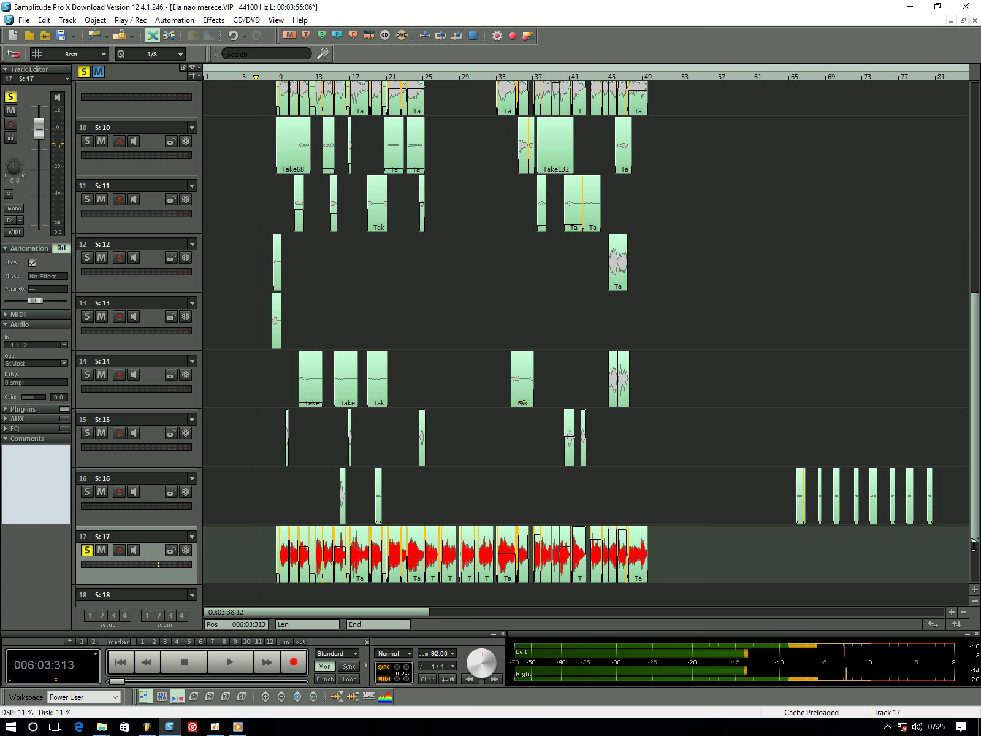
pyautogui.moveTo(974, 545); pyautogui.dragTo(974, 599)
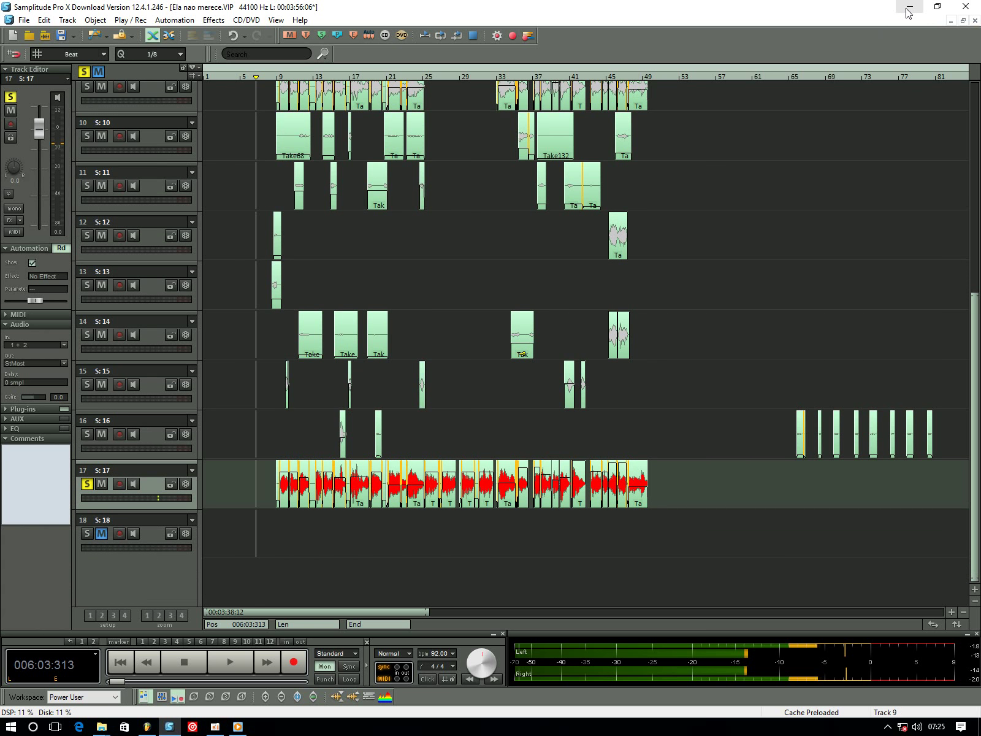
pyautogui.click(757, 147)
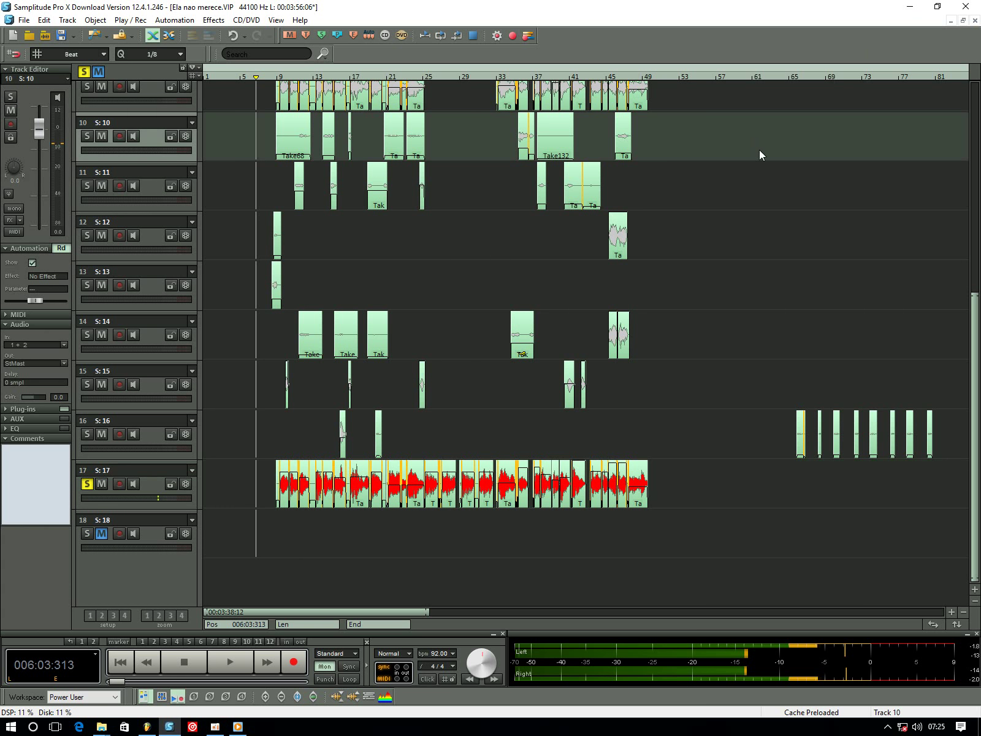
pyautogui.moveTo(974, 311); pyautogui.dragTo(953, 100)
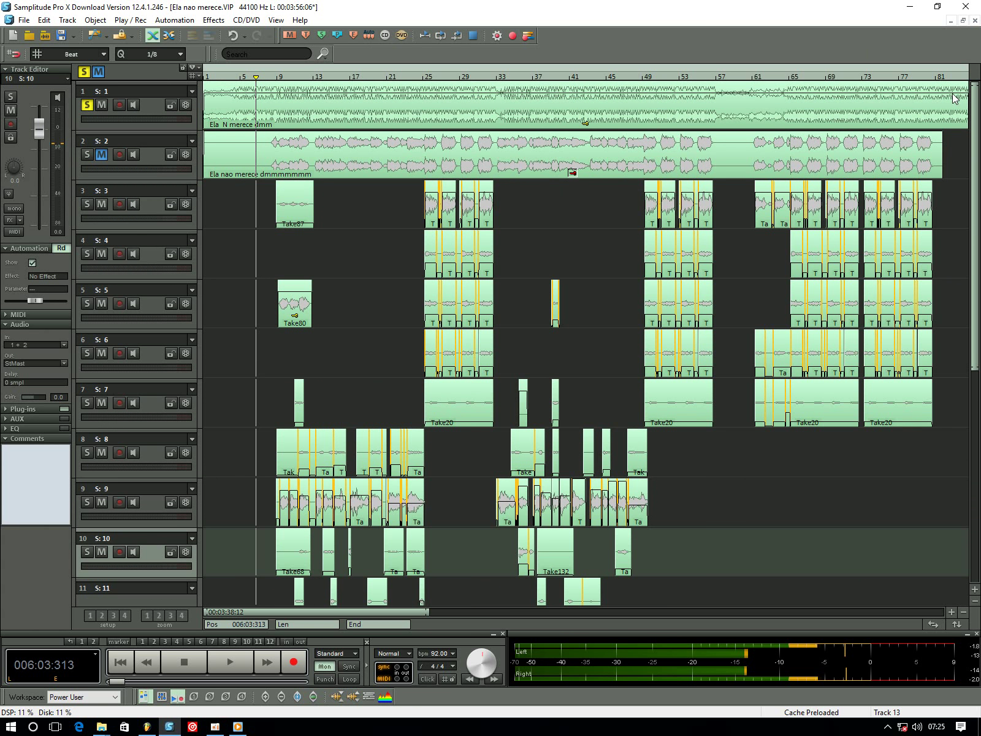
# Examine the first half of the arrangement closer in time, with tracks 1 to 16 in view
pyautogui.click(762, 289)
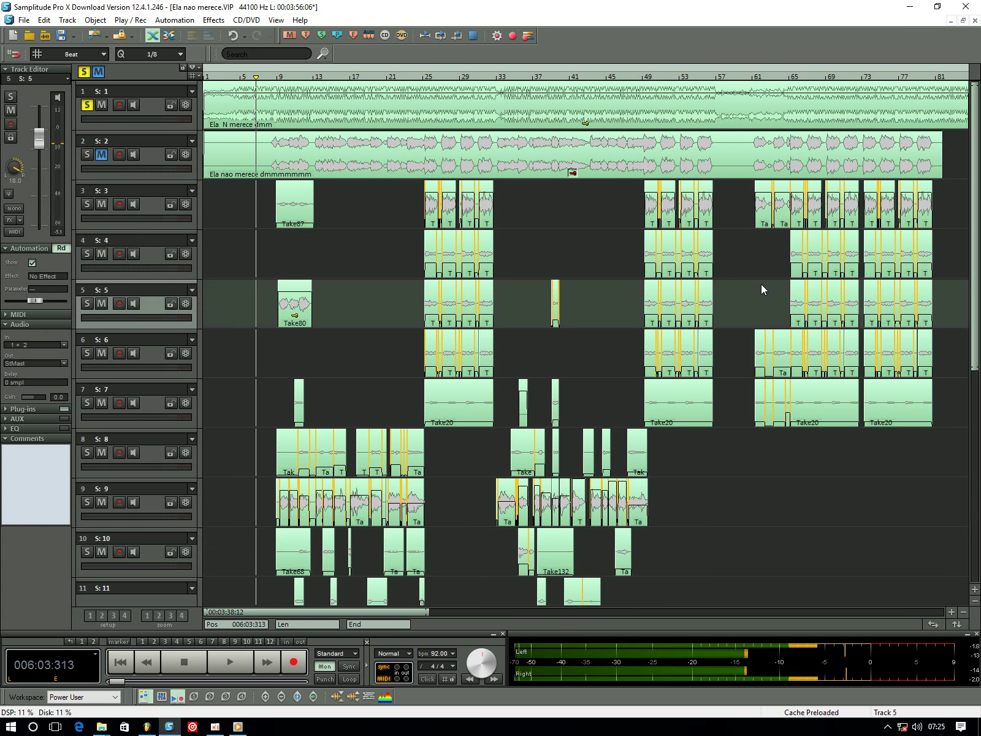
pyautogui.click(951, 610)
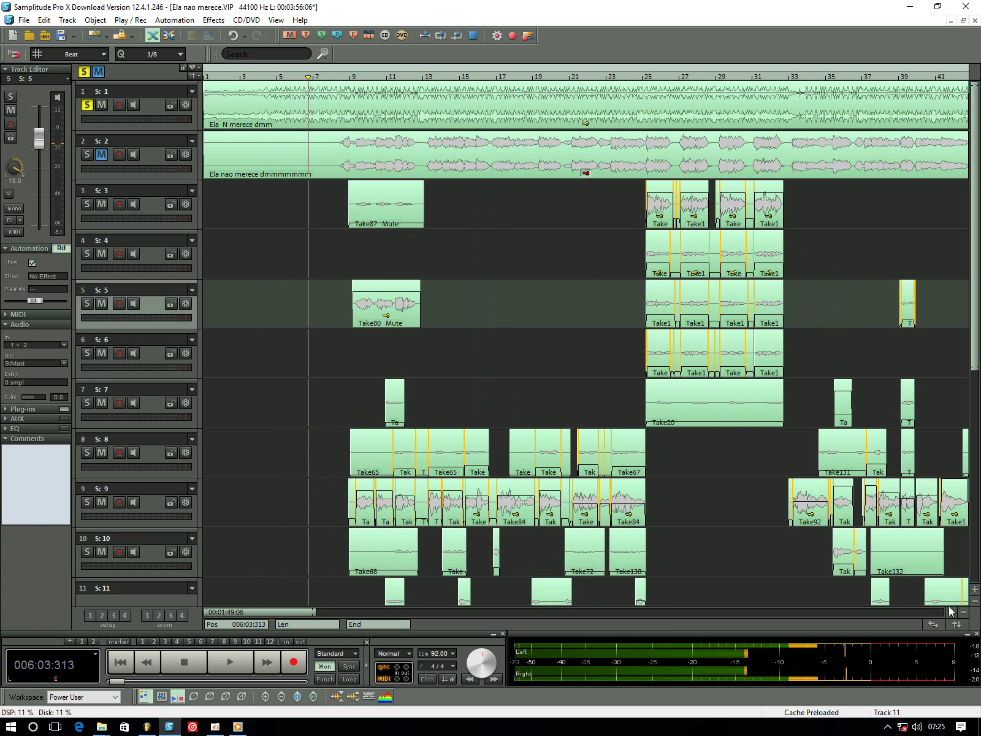
pyautogui.click(974, 601)
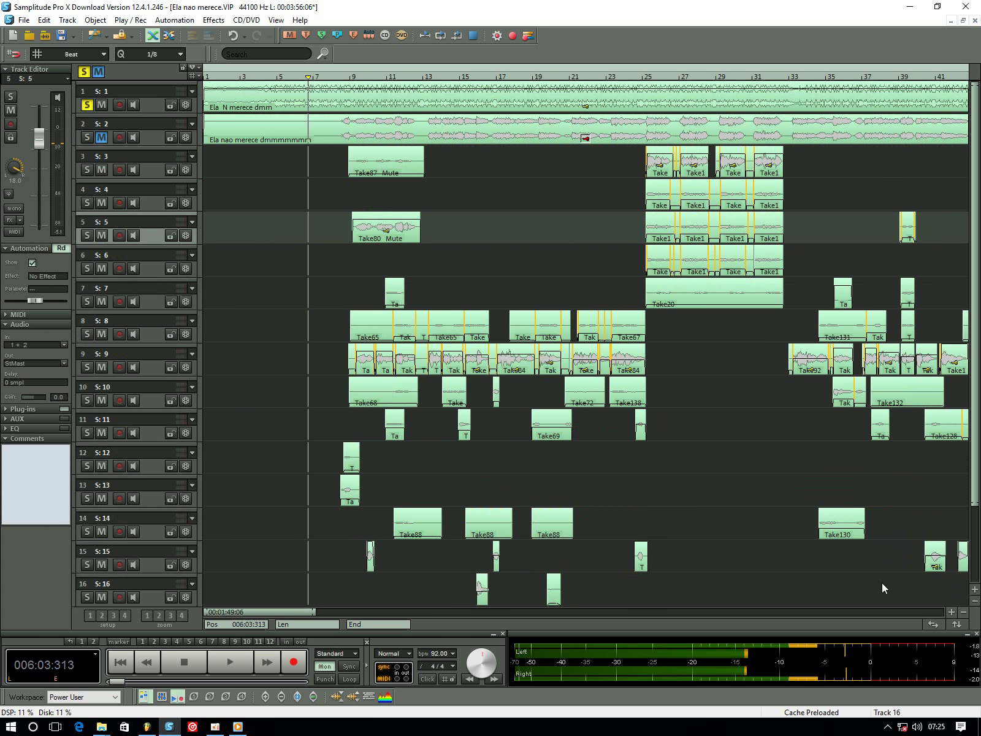
pyautogui.click(718, 410)
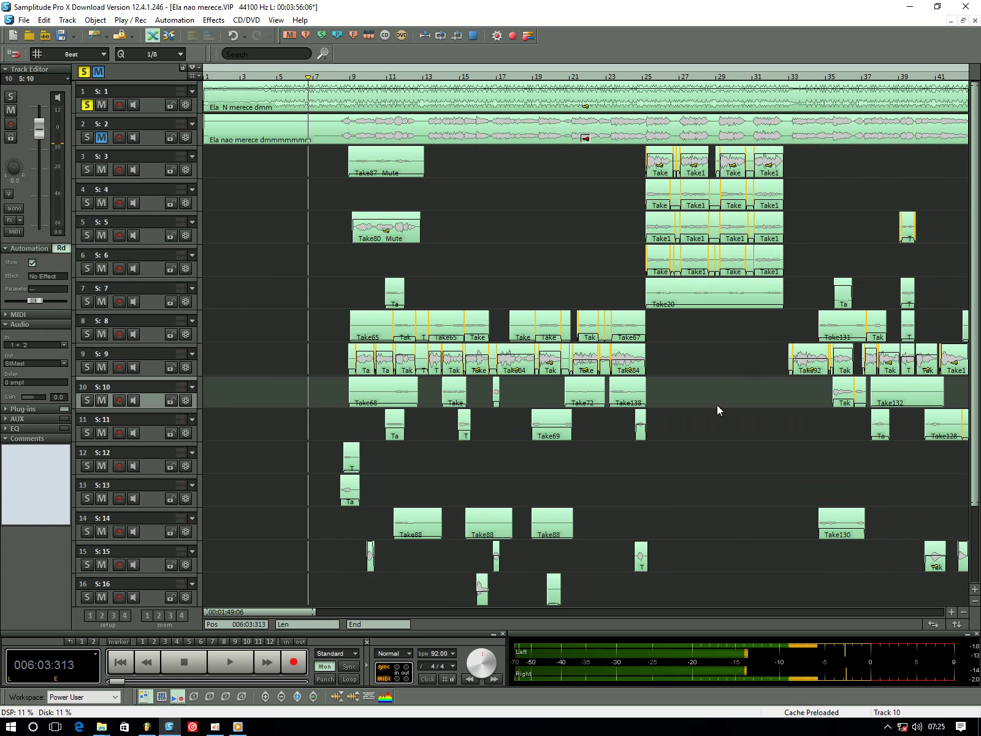
# Minimize the project, switch to the media player on the desktop and resume playback of the finished song "Ela nao merece"
pyautogui.click(909, 6)
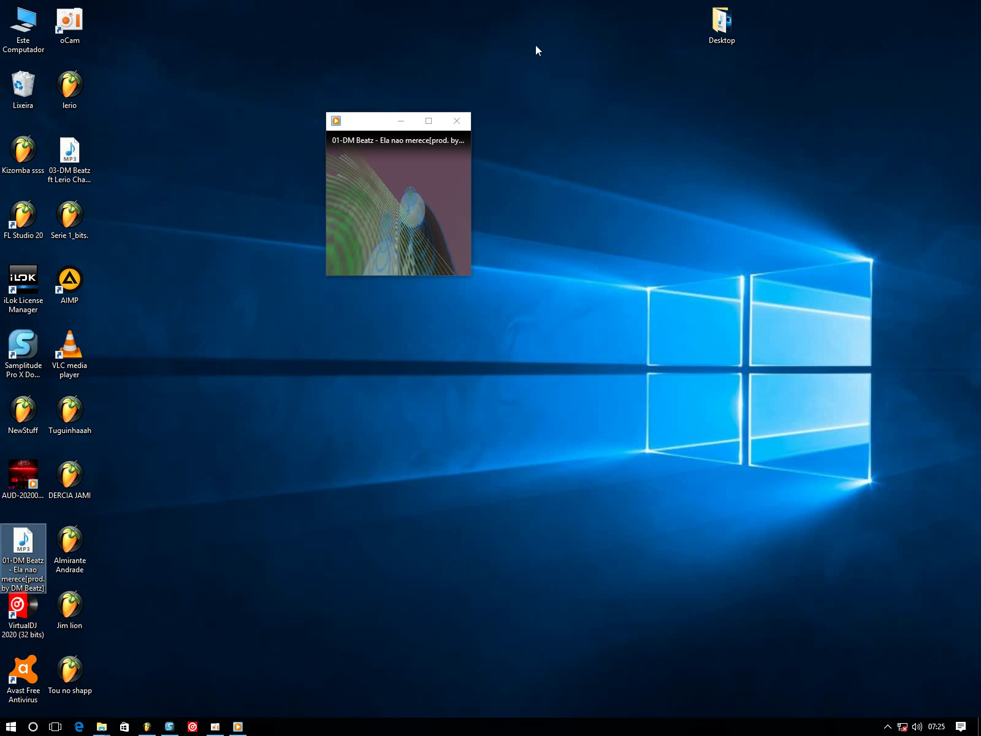
pyautogui.rightClick(534, 44)
pyautogui.click(572, 85)
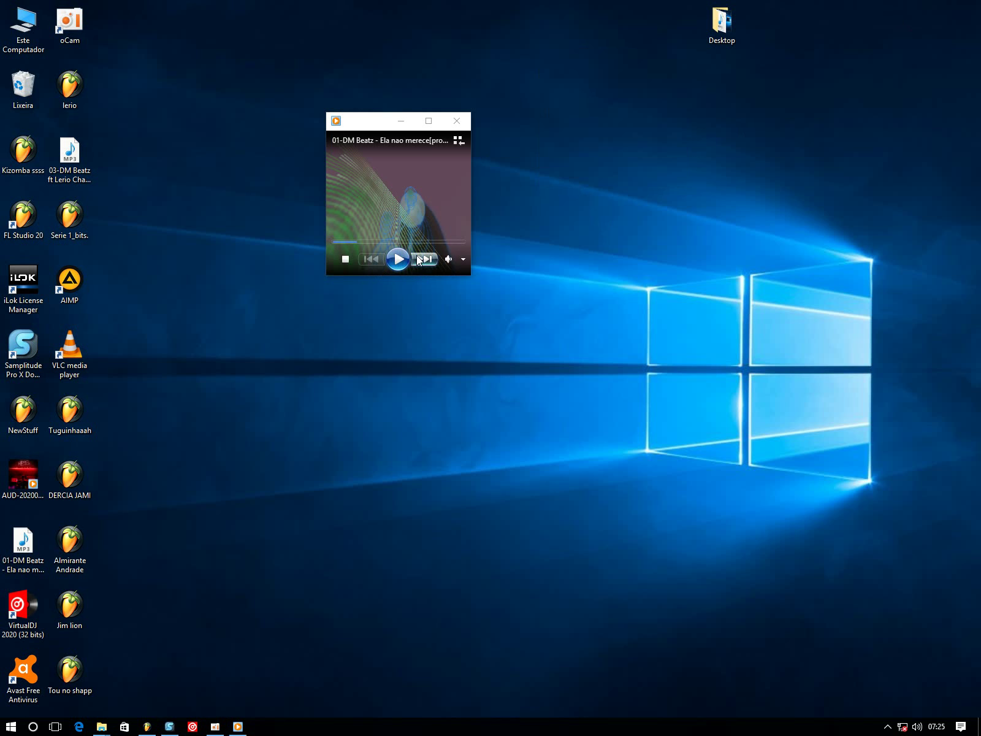
pyautogui.click(396, 258)
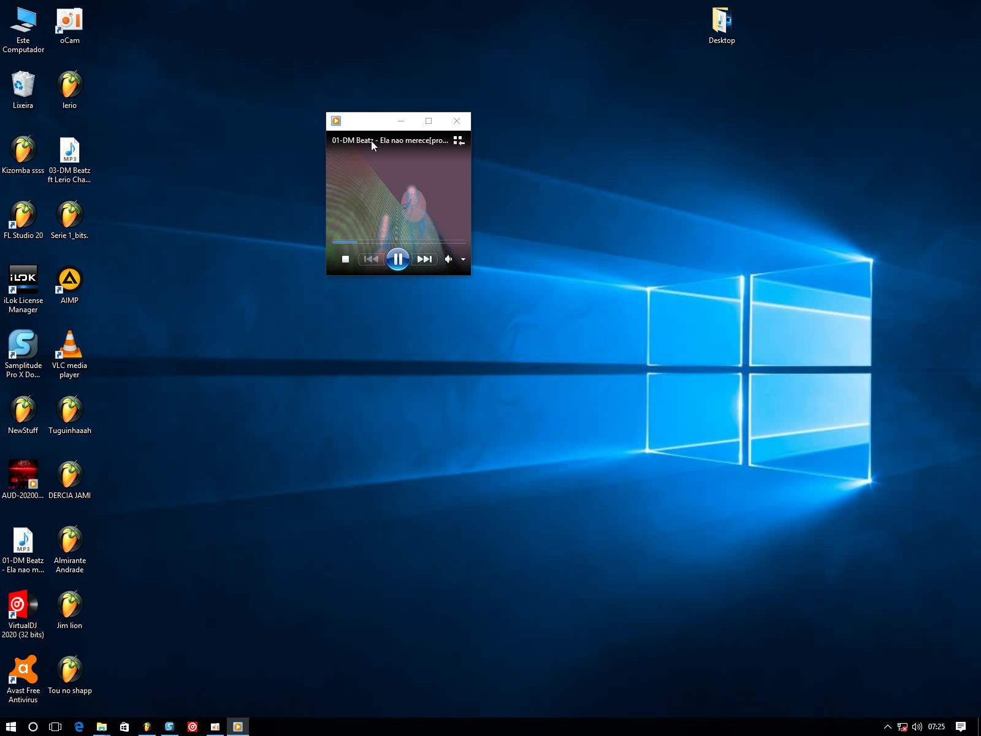
pyautogui.moveTo(360, 124); pyautogui.dragTo(359, 75)
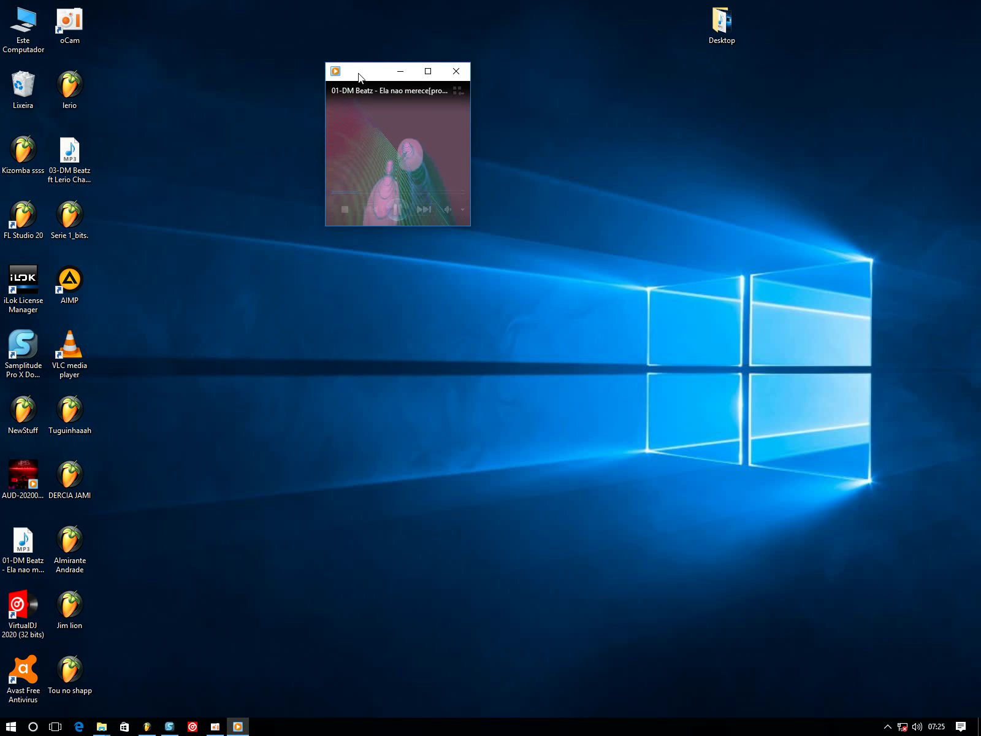
pyautogui.rightClick(520, 80)
pyautogui.click(550, 115)
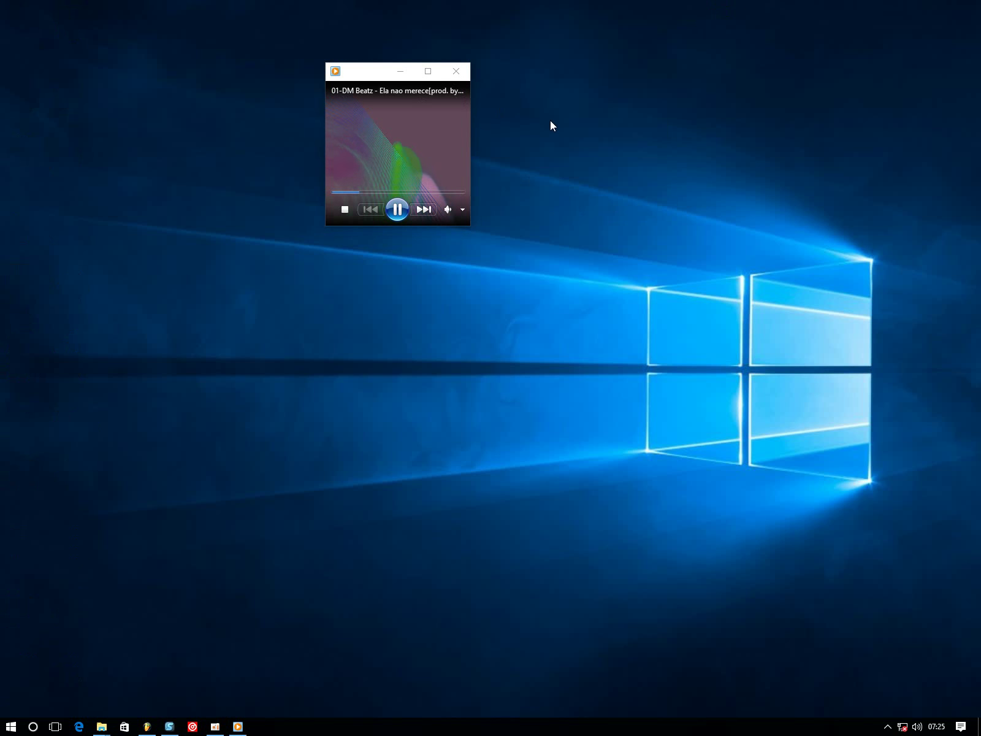
pyautogui.rightClick(529, 55)
pyautogui.click(543, 87)
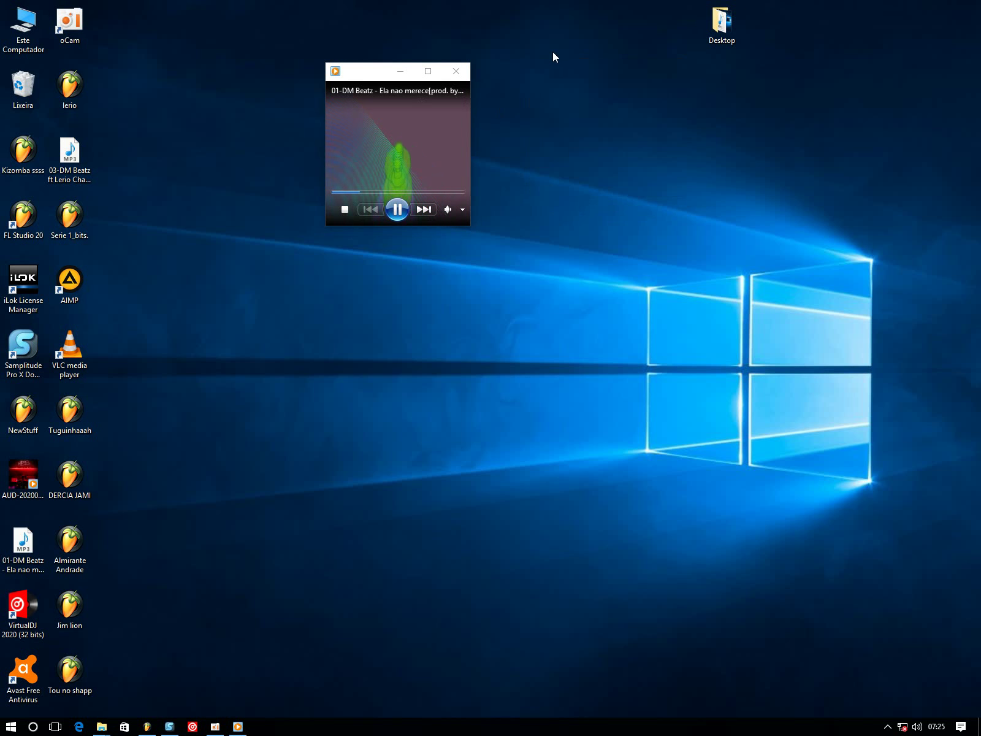
pyautogui.rightClick(553, 51)
pyautogui.click(576, 88)
pyautogui.rightClick(572, 53)
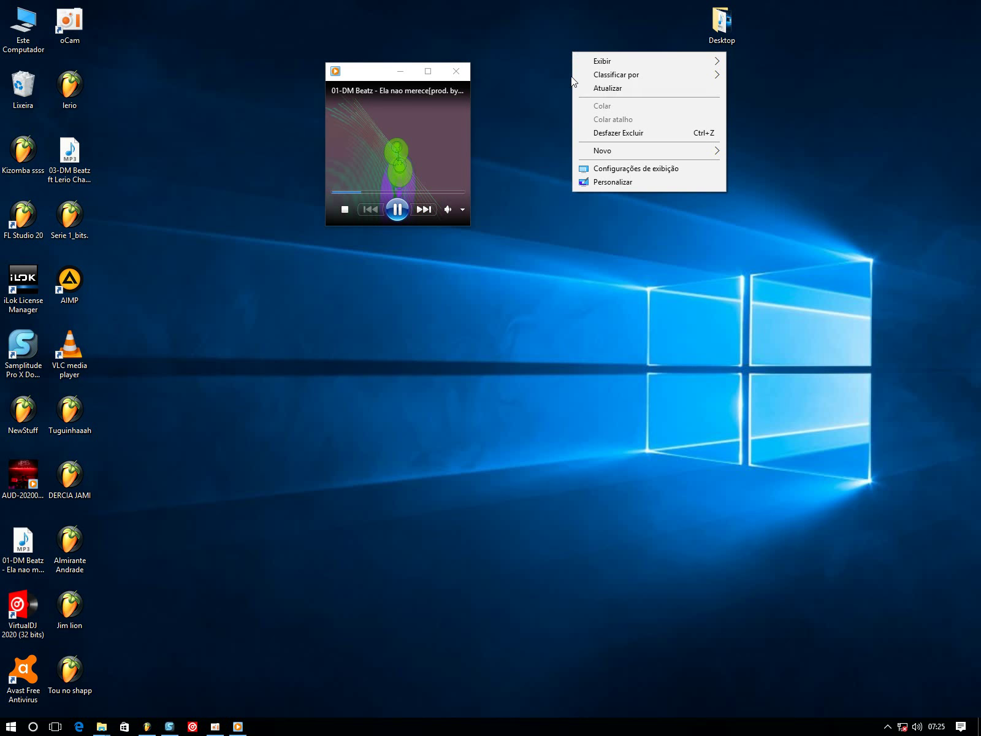
pyautogui.click(598, 91)
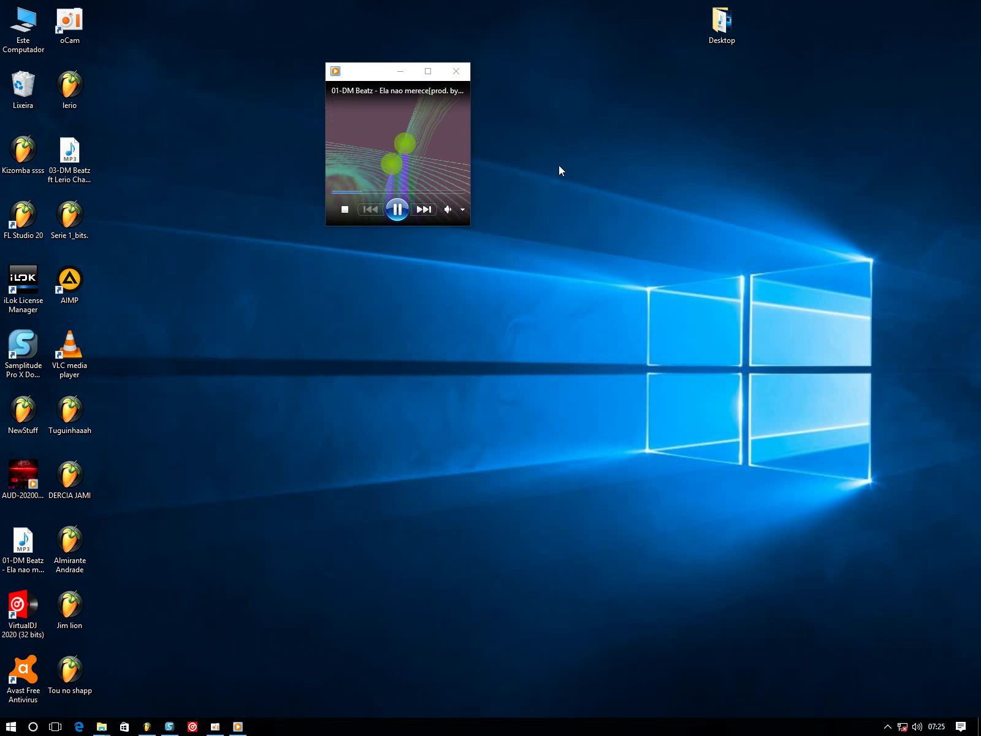
pyautogui.moveTo(354, 69); pyautogui.dragTo(423, 104)
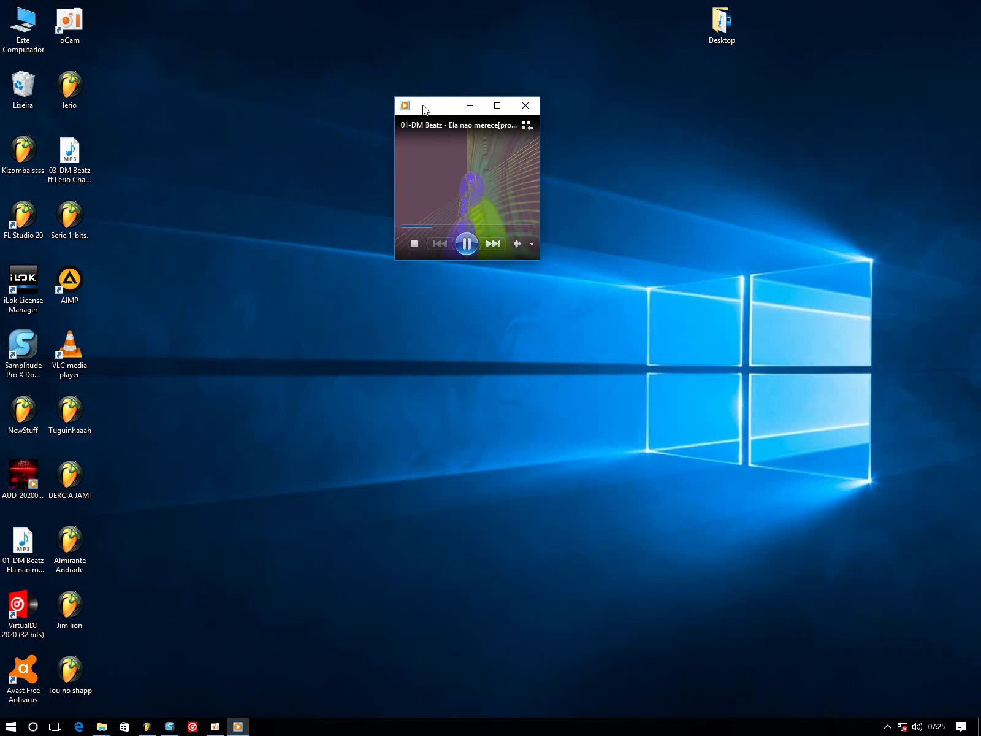
pyautogui.rightClick(255, 49)
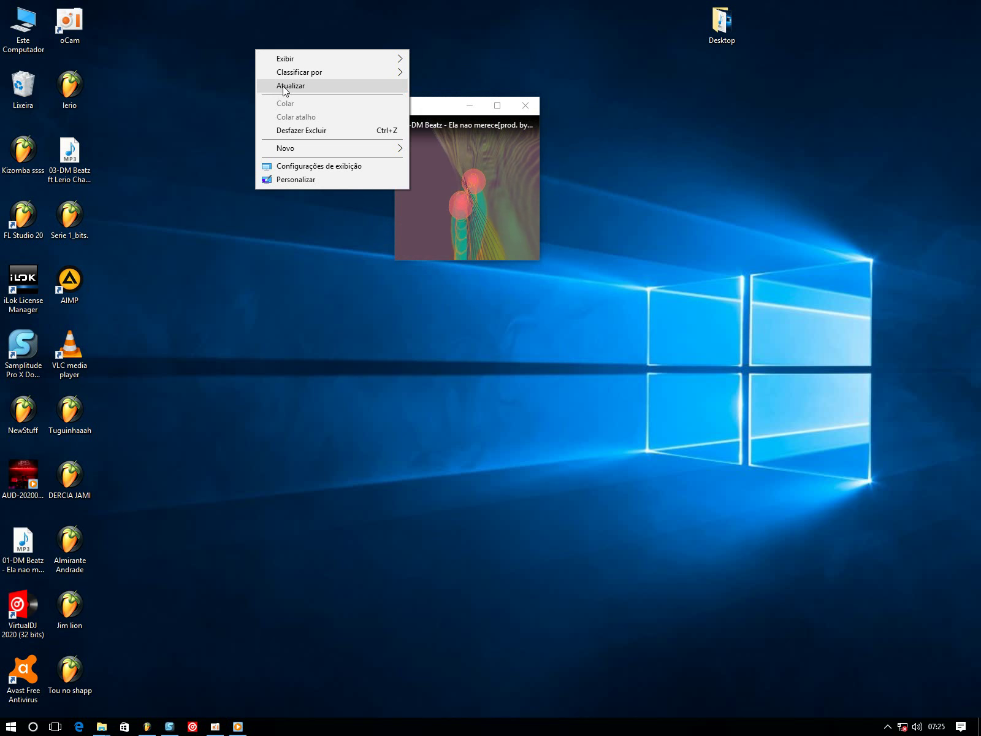
pyautogui.click(289, 85)
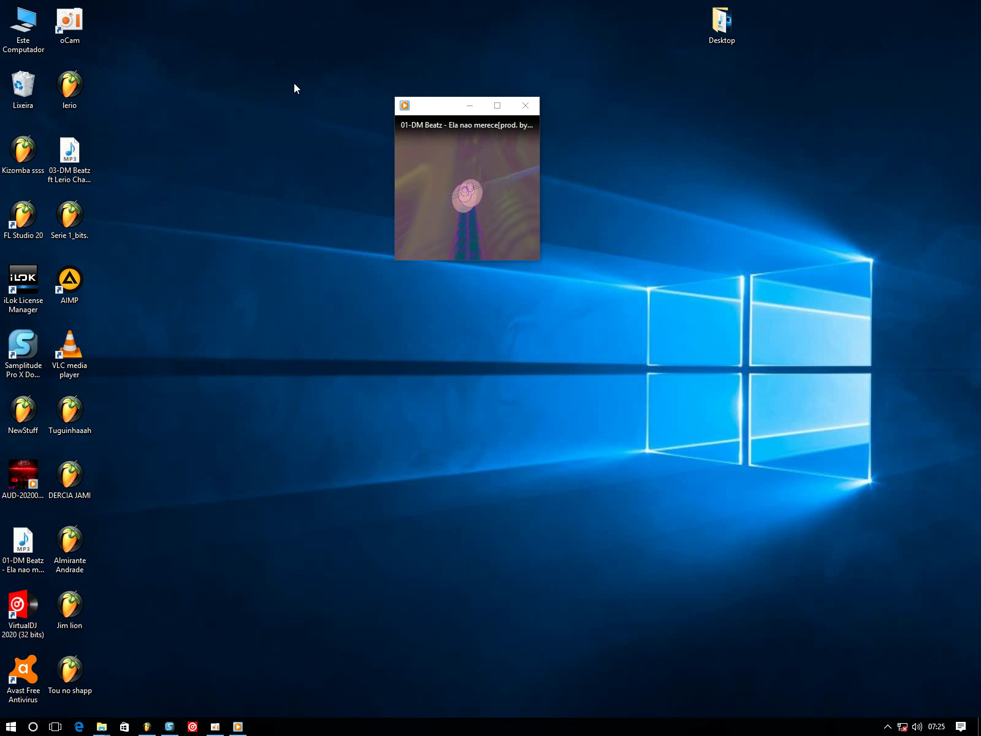
pyautogui.rightClick(252, 23)
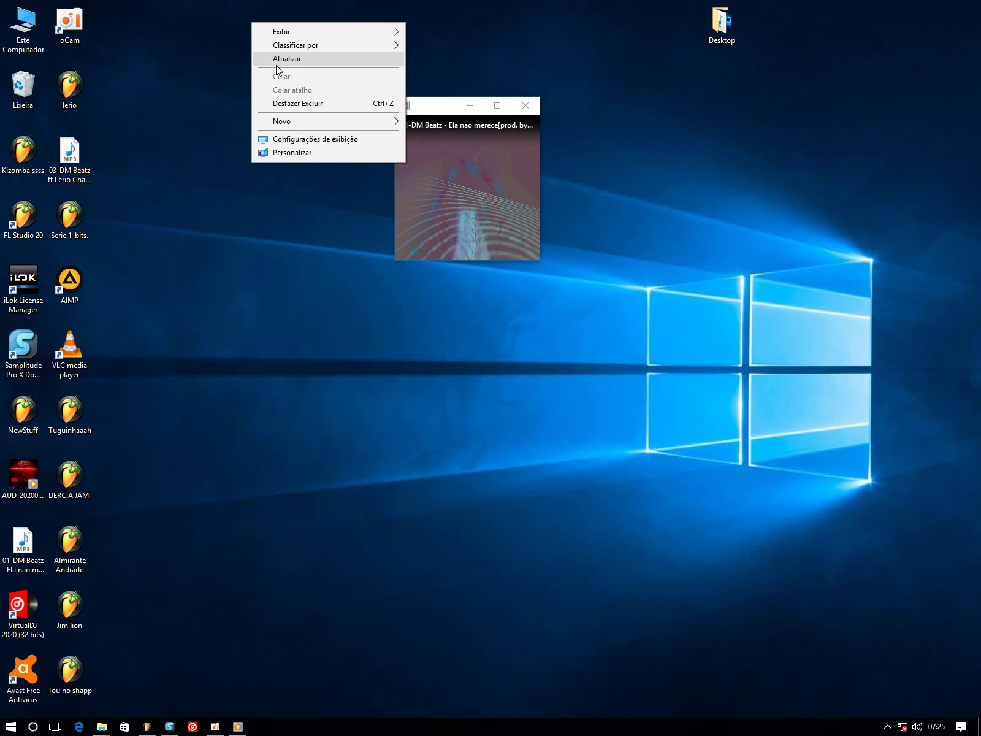
pyautogui.click(277, 63)
pyautogui.moveTo(466, 244)
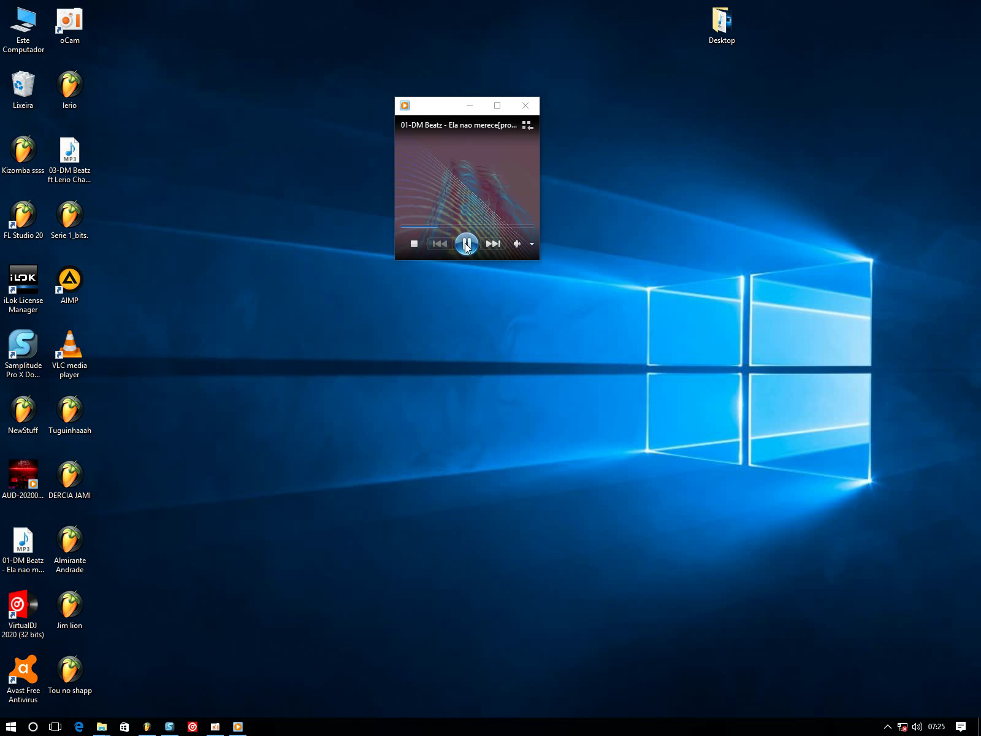